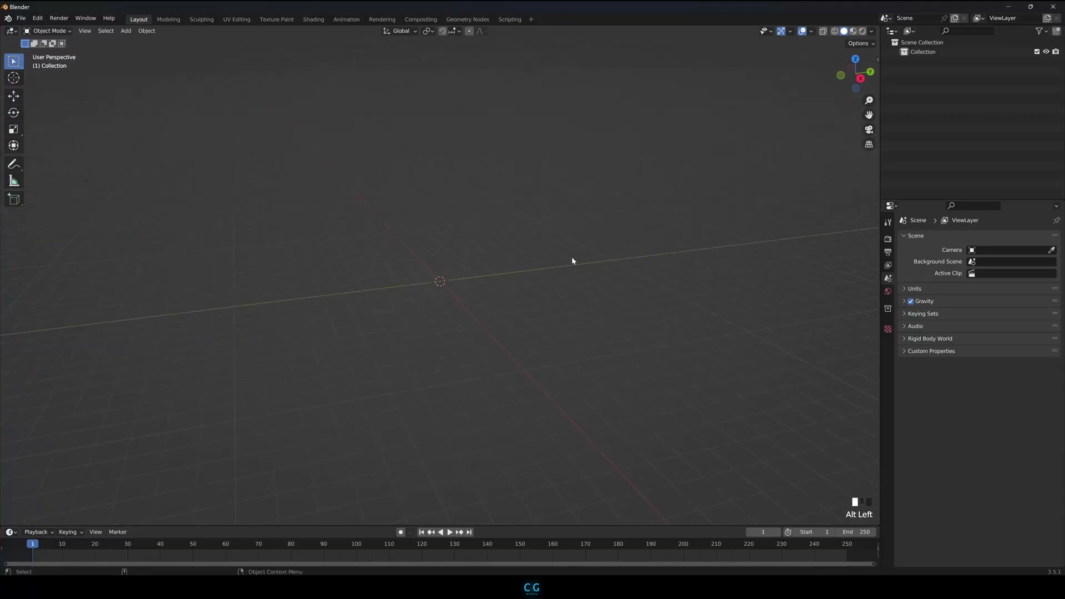
Add a cube for the plane's body and stretch it along Y to a scale of about 2.2
key(shift+a)
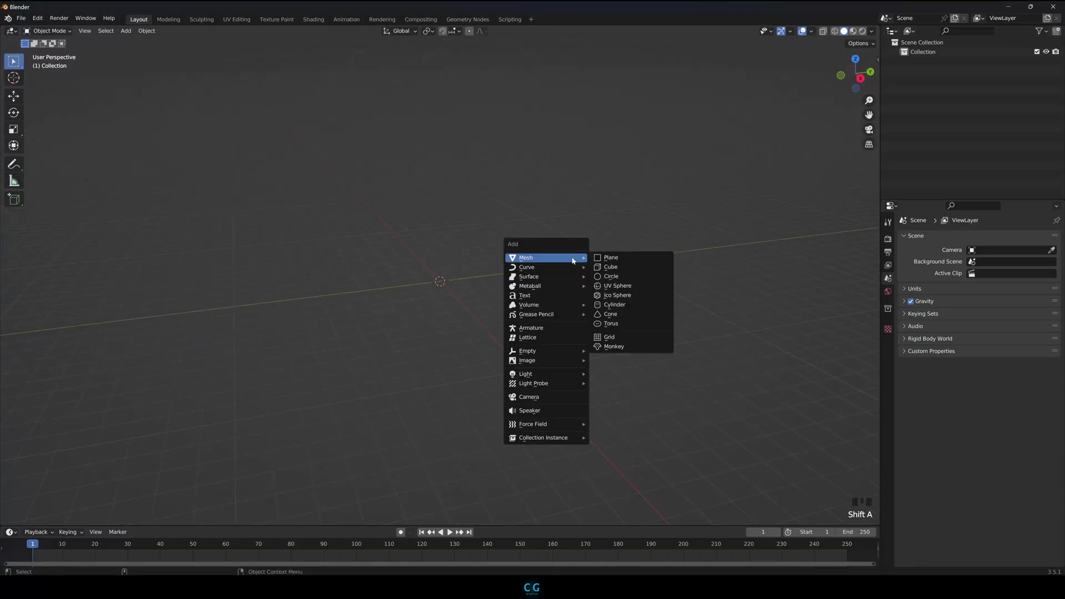
click(635, 267)
scroll(572, 288, up, 4)
key(KP_3)
key(s)
key(y)
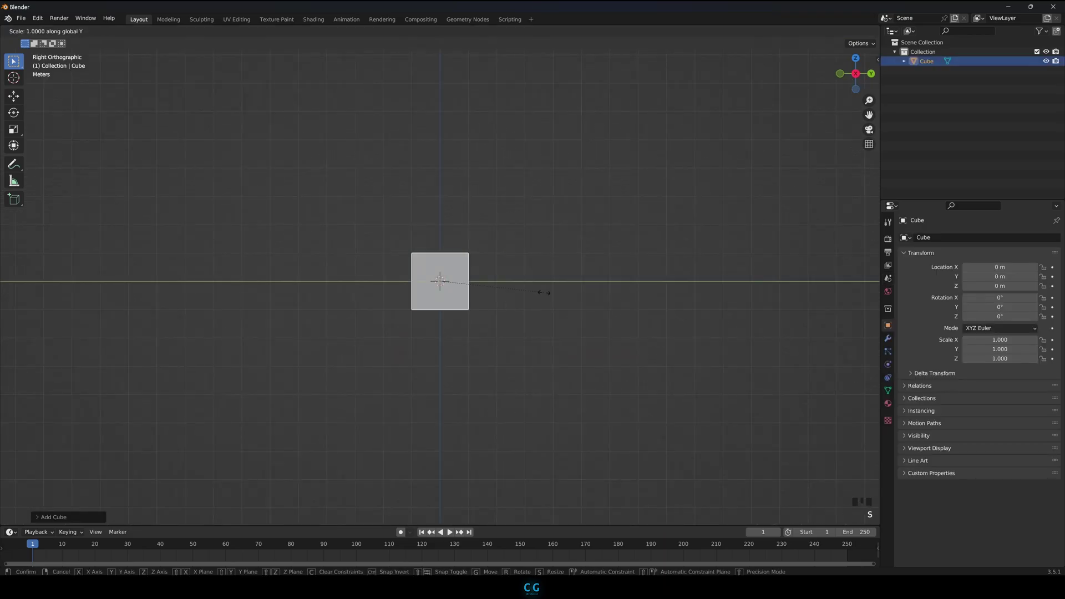
click(668, 309)
alt+drag(553, 276, 443, 233)
Duplicate the body block in place and scale the copy down uniformly to about 0.58
key(shift+d)
right_click(528, 306)
key(s)
click(489, 300)
click(12, 99)
alt+drag(479, 309, 502, 323)
scroll(478, 317, up, 4)
Position the smaller block so it protrudes from the body's top toward one end, resizing it along Y and X
drag(466, 238, 457, 309)
key(s)
key(y)
click(447, 253)
key(s)
key(x)
click(529, 313)
drag(419, 200, 419, 195)
click(509, 194)
alt+drag(508, 222, 537, 231)
click(459, 227)
drag(457, 236, 450, 236)
Add a Boolean modifier set to Difference to the body block, using the smaller block as the cutter
click(890, 340)
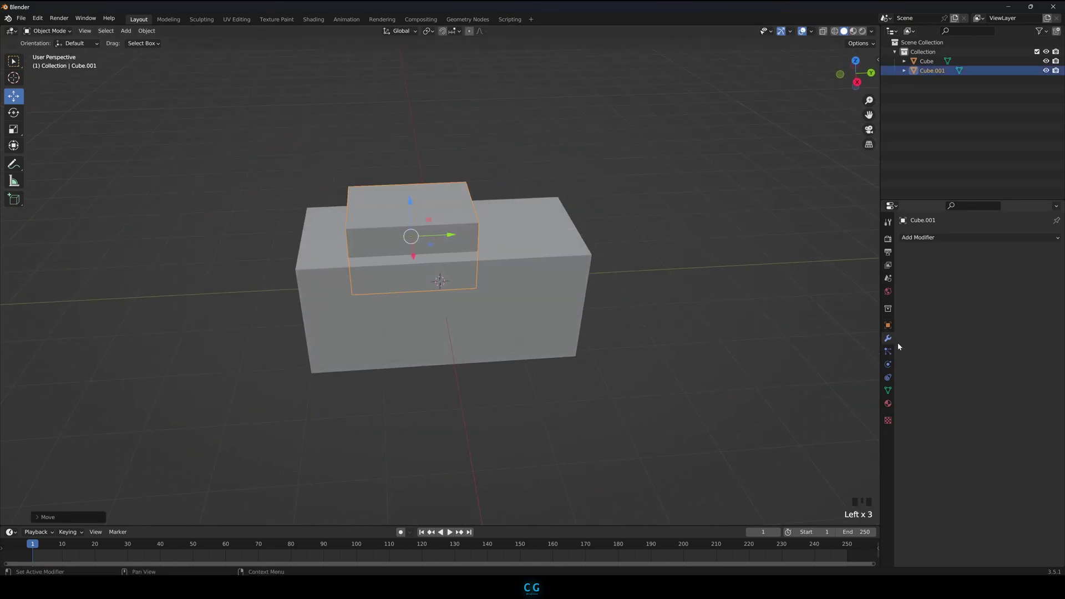
click(573, 272)
click(943, 239)
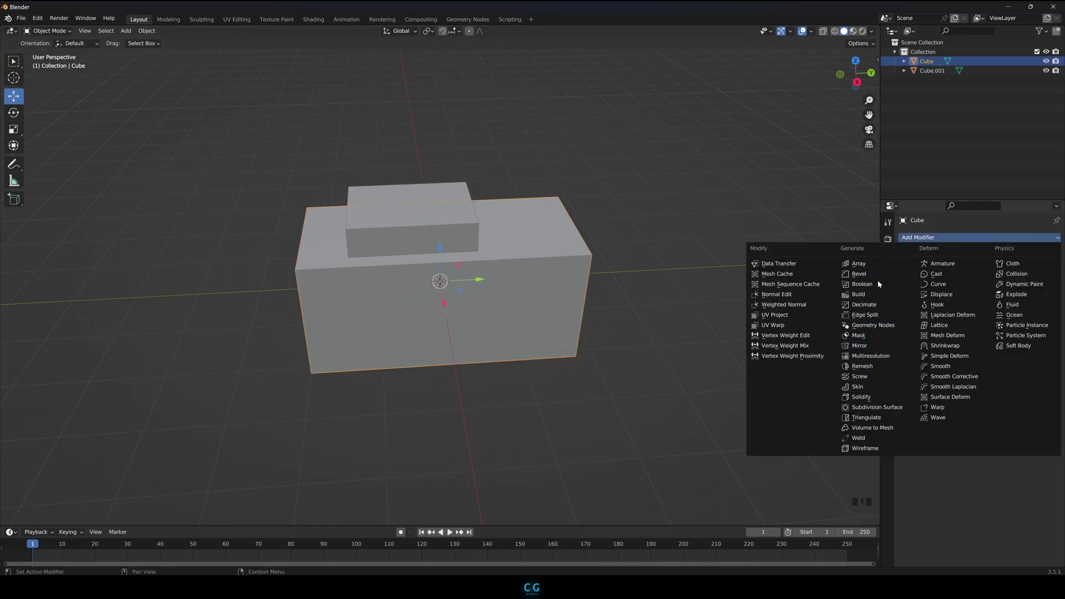
click(879, 284)
click(446, 204)
Hide the cutter block in both viewport and render, leaving the body block shown
click(1048, 62)
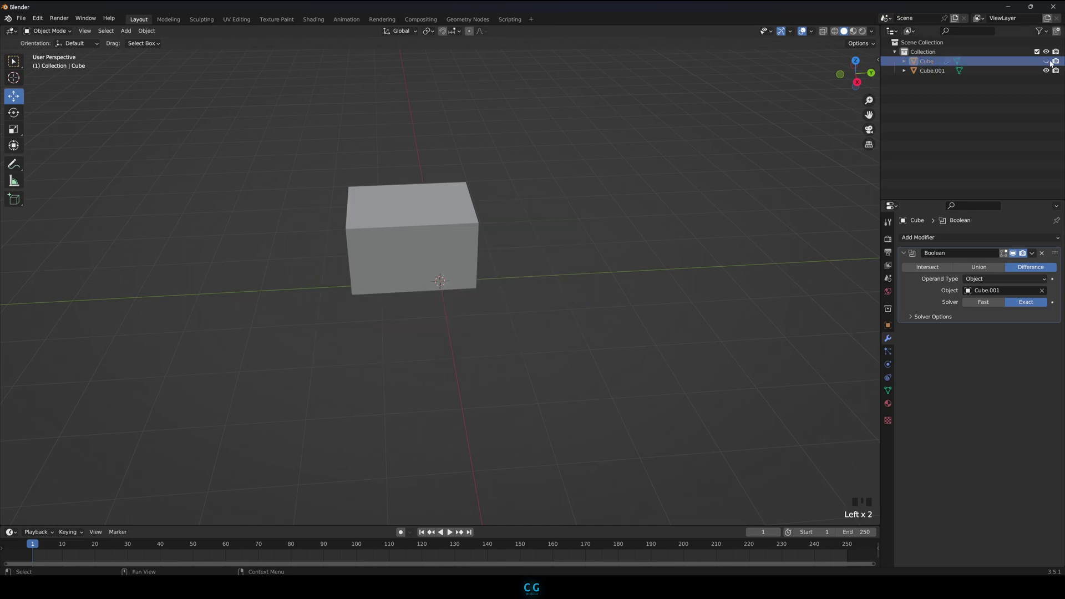
click(1046, 61)
click(1036, 70)
click(1046, 70)
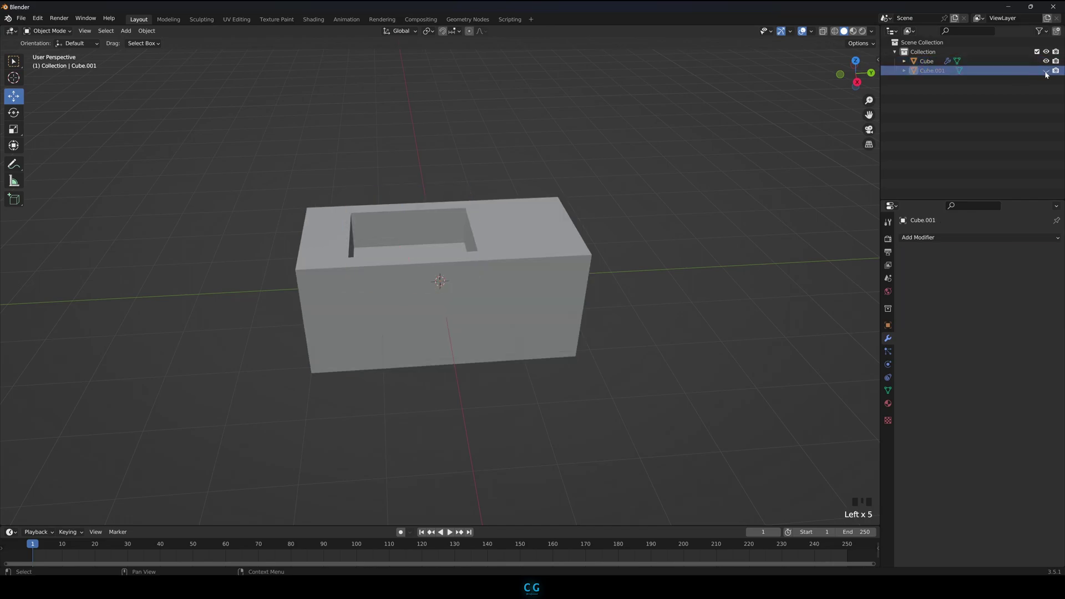
click(1056, 70)
Flatten the body block along Z to a scale of about 0.716
alt+drag(635, 201, 665, 186)
click(441, 248)
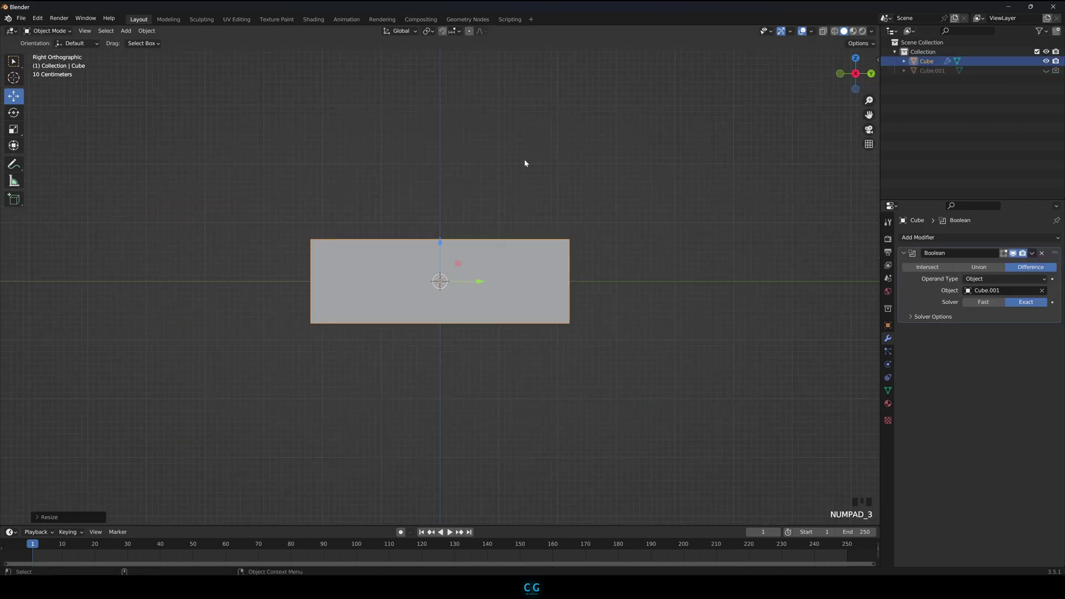
click(524, 162)
alt+drag(525, 162, 478, 269)
Shift the hidden cutter block along Y to about -0.52 m
click(930, 71)
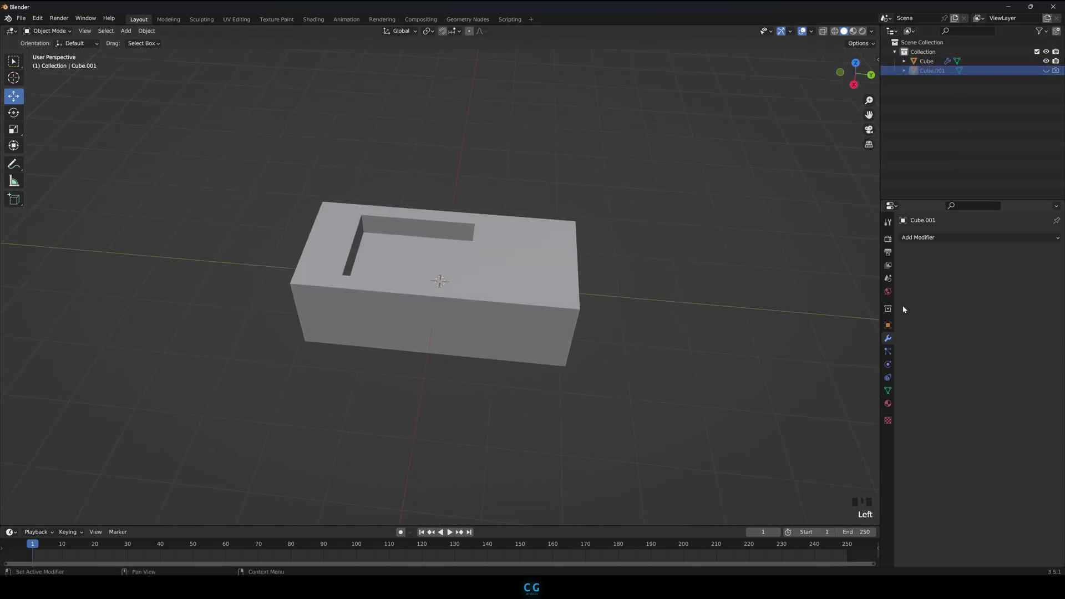
click(888, 325)
drag(1018, 277, 1000, 276)
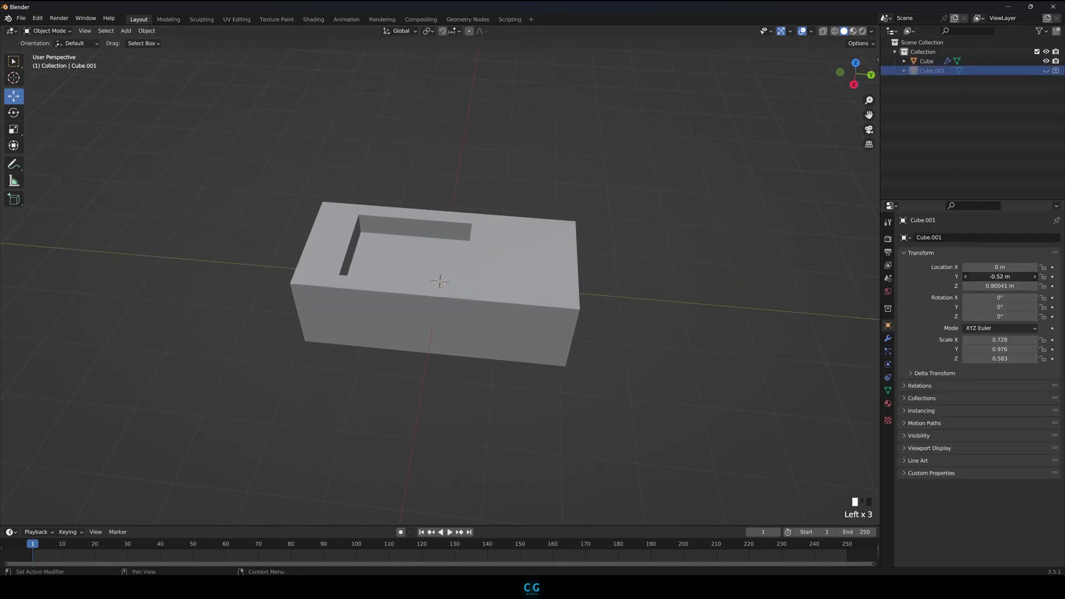
alt+drag(655, 276, 590, 275)
Lengthen the body by moving its end face outward along positive Y in Edit Mode
click(572, 286)
key(Tab)
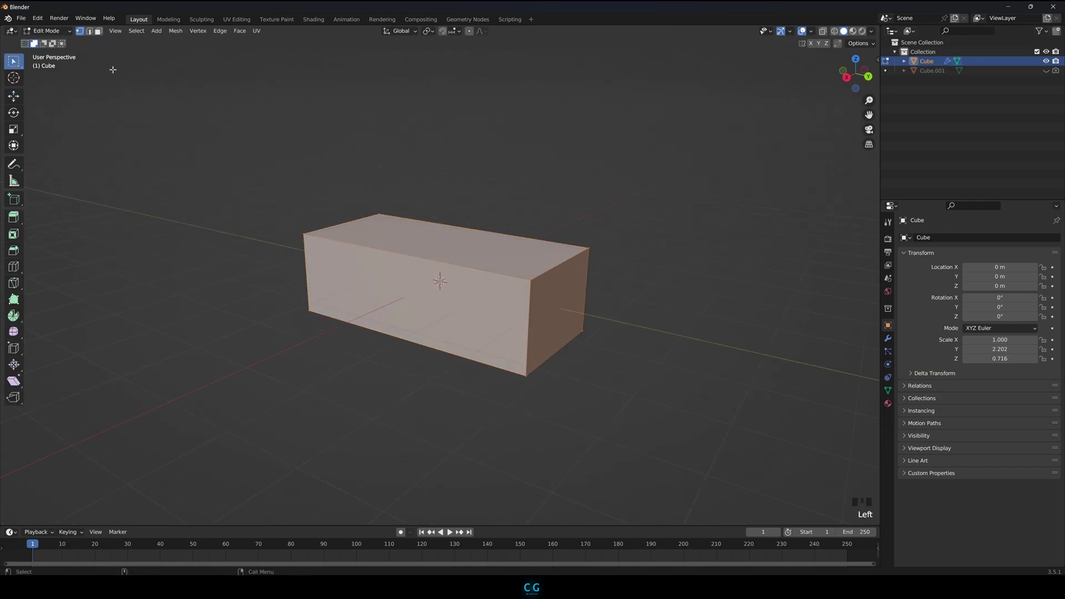
click(99, 32)
click(570, 288)
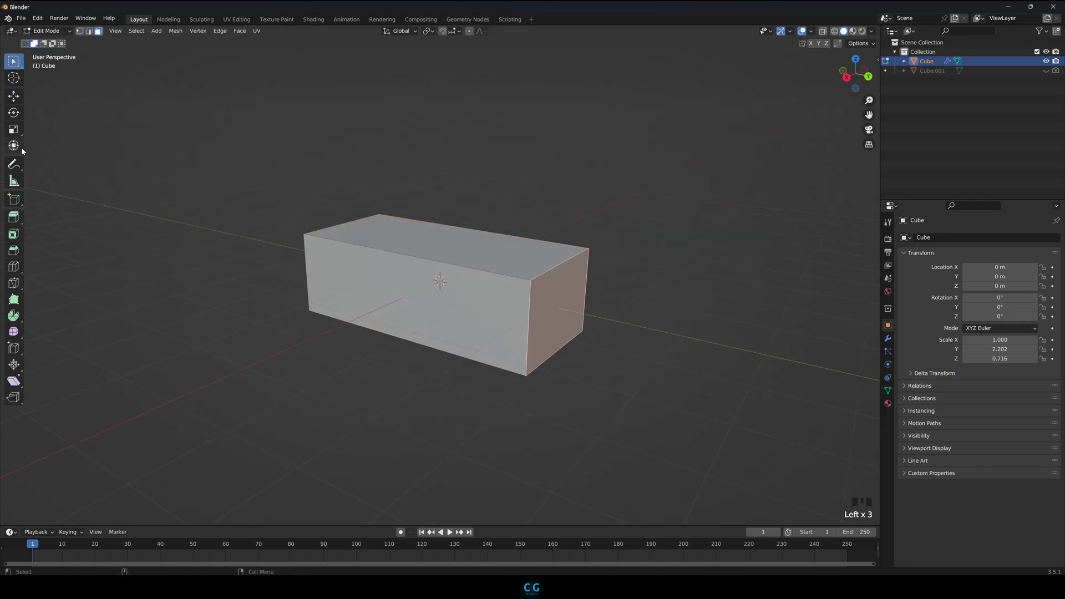
click(14, 96)
click(559, 307)
drag(594, 309, 674, 334)
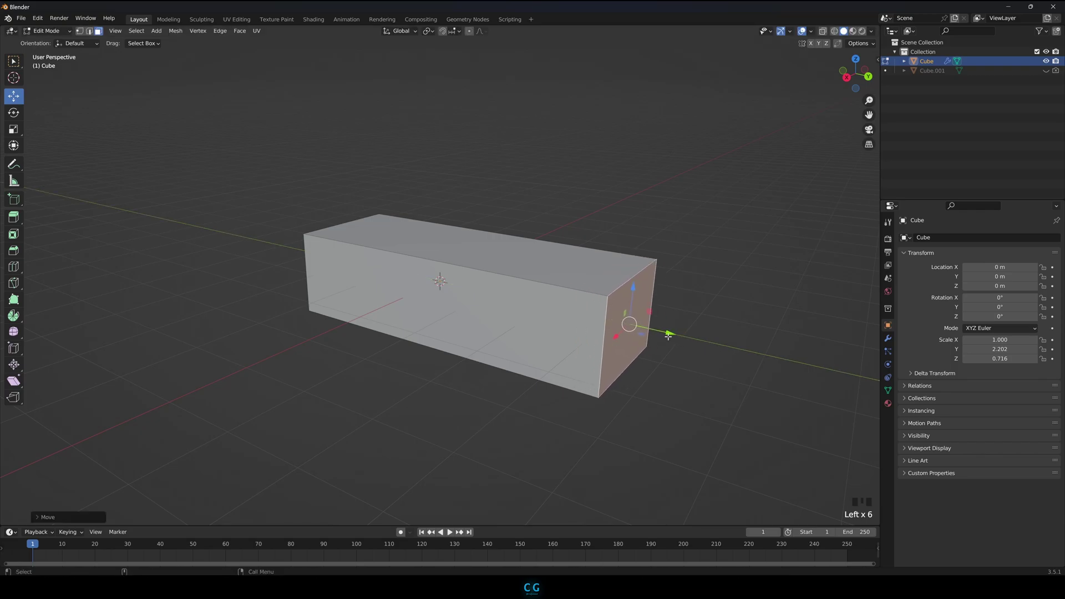
key(grave)
key(Tab)
click(689, 285)
Add a new cube for the upper wing and set its Z scale to 0.1
mouse_move(549, 330)
alt+mouse_down()
mouse_move(589, 313)
mouse_move(602, 328)
mouse_move(561, 332)
alt+mouse_up()
key(shift+a)
mouse_move(601, 324)
click(632, 332)
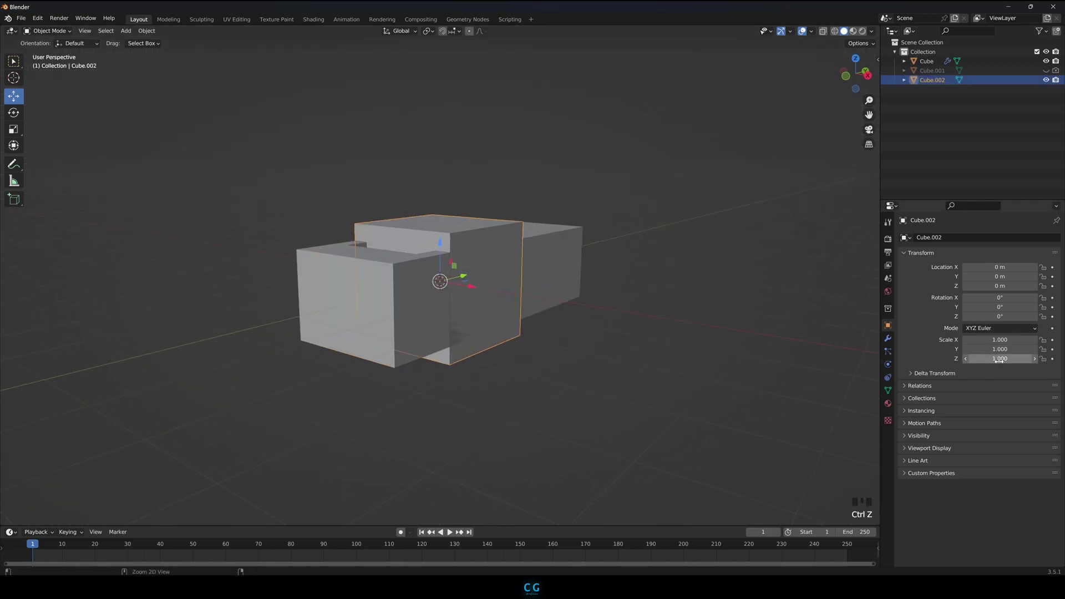
drag(998, 358, 948, 358)
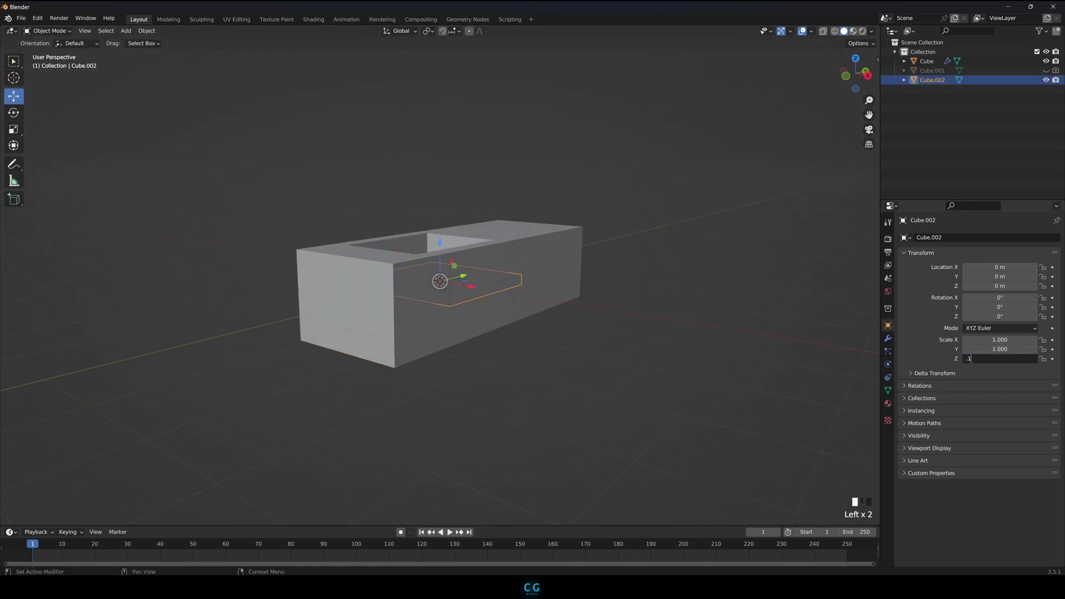
Raise the wing slab above the body to Z about 1.44 m and stretch it along X to a scale of about 3
key(KP_1)
drag(442, 238, 445, 153)
key(s)
key(x)
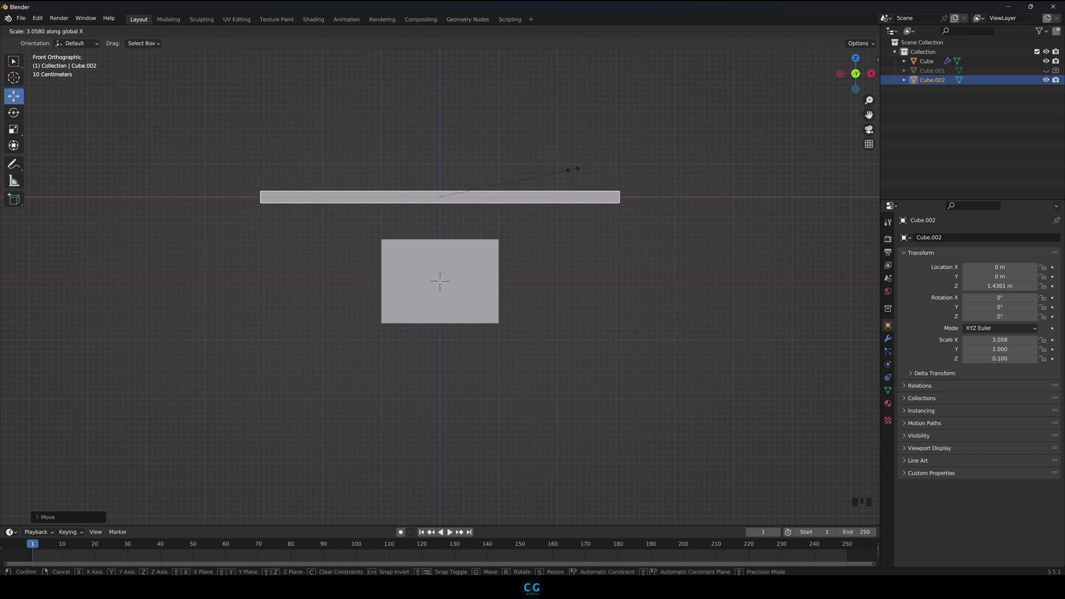
click(565, 188)
Duplicate the wing slab and lower the copy along Z to the body's underside as the lower wing
key(KP_3)
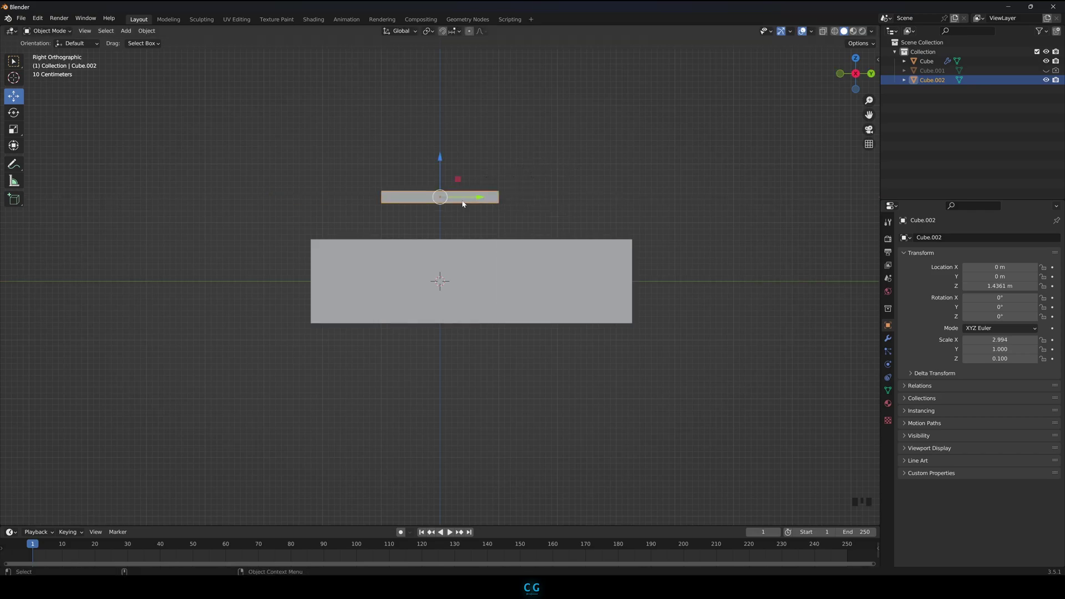
key(shift+d)
key(z)
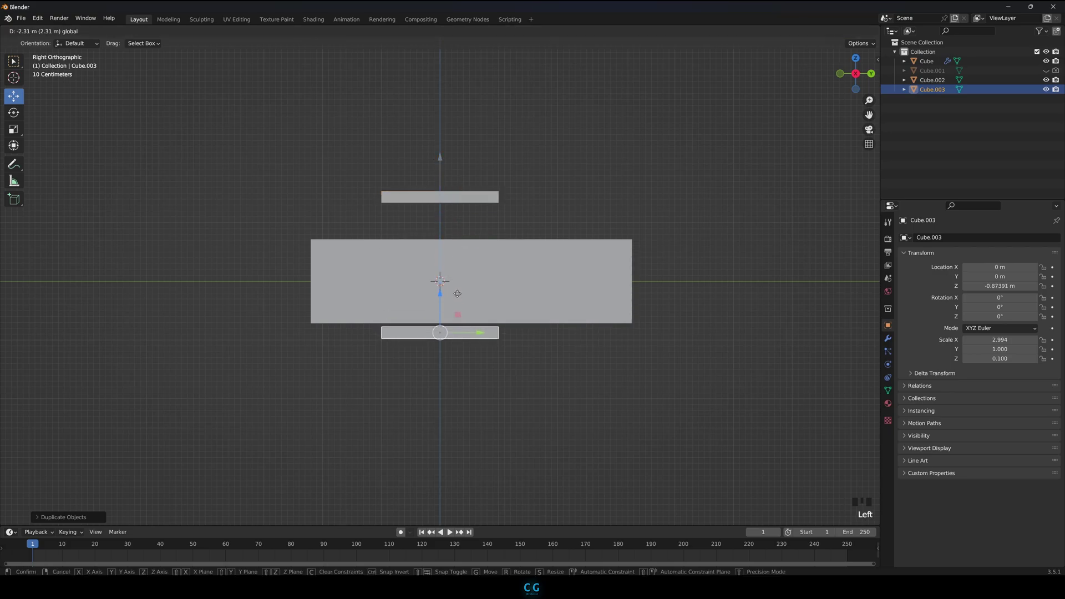
click(457, 288)
Add a cylinder with 20 vertices for a wing strut
alt+drag(457, 289, 466, 355)
key(shift+a)
mouse_move(389, 327)
click(466, 375)
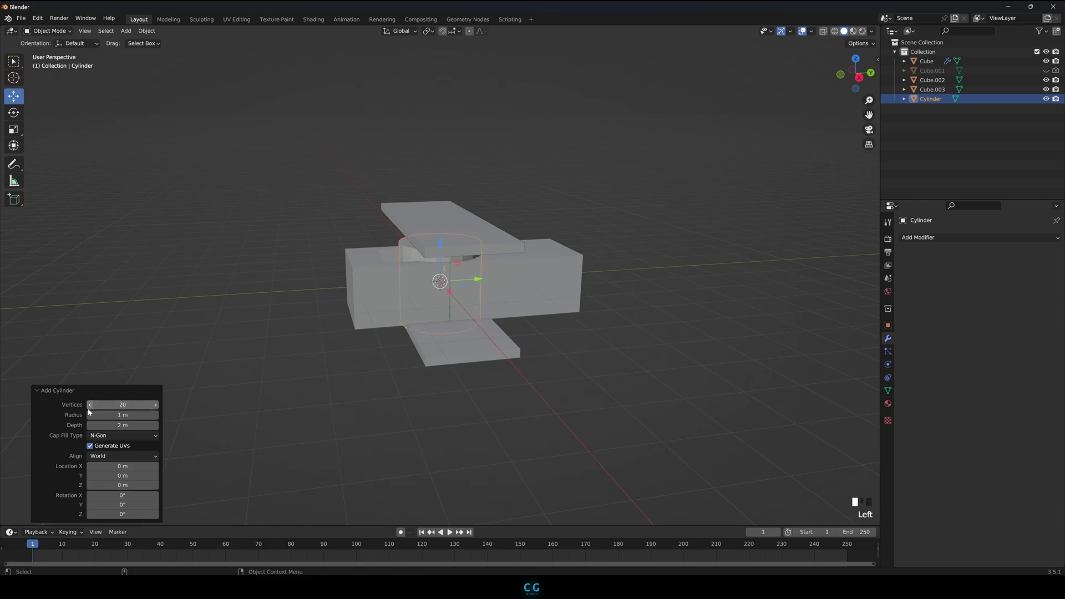
click(247, 327)
Scale the cylinder down to 0.220, move it along X toward the wing tip and resize it again
alt+drag(255, 319, 348, 292)
click(430, 256)
key(s)
click(481, 269)
key(KP_1)
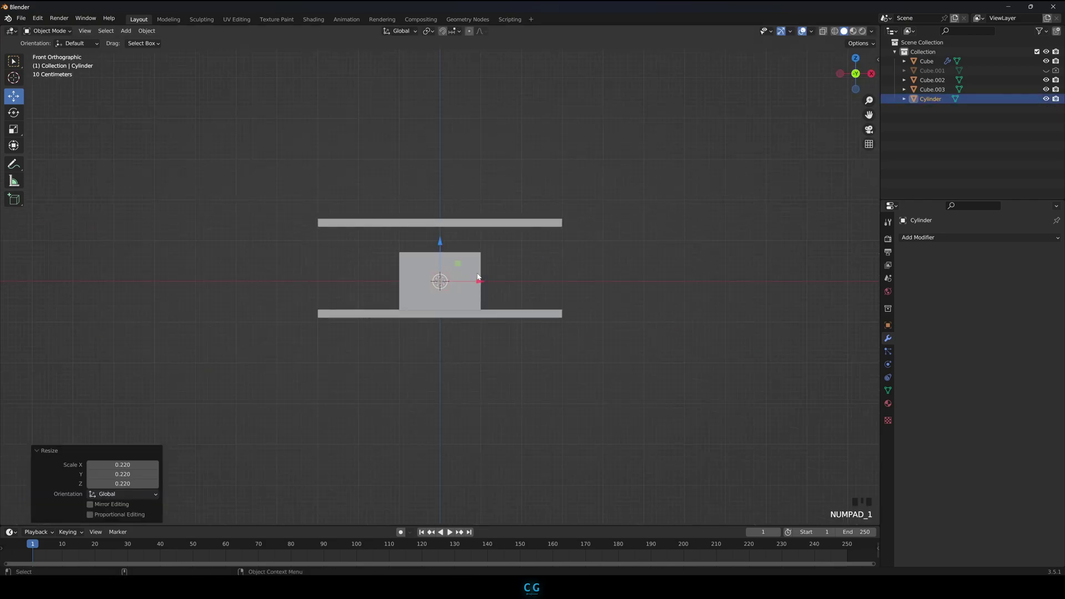
drag(481, 281, 536, 297)
key(s)
click(592, 278)
Shift the strut cylinder along Y toward the wing's edge and adjust its overall size
key(KP_3)
drag(474, 287, 441, 289)
key(s)
click(451, 508)
key(s)
click(496, 294)
Adjust the strut's height and Y position between the wings, then scale it along Z
drag(409, 246, 410, 235)
scroll(409, 245, up, 4)
alt+scroll(409, 266, up, 1)
alt+middle_drag(407, 284, 413, 308)
drag(418, 281, 432, 281)
key(s)
key(z)
click(514, 123)
click(514, 123)
middle_drag(514, 124, 510, 122)
Refine the strut's thickness and stretch it along Z so it spans from the lower wing to the upper wing
click(333, 239)
key(s)
click(351, 236)
key(s)
key(z)
click(356, 225)
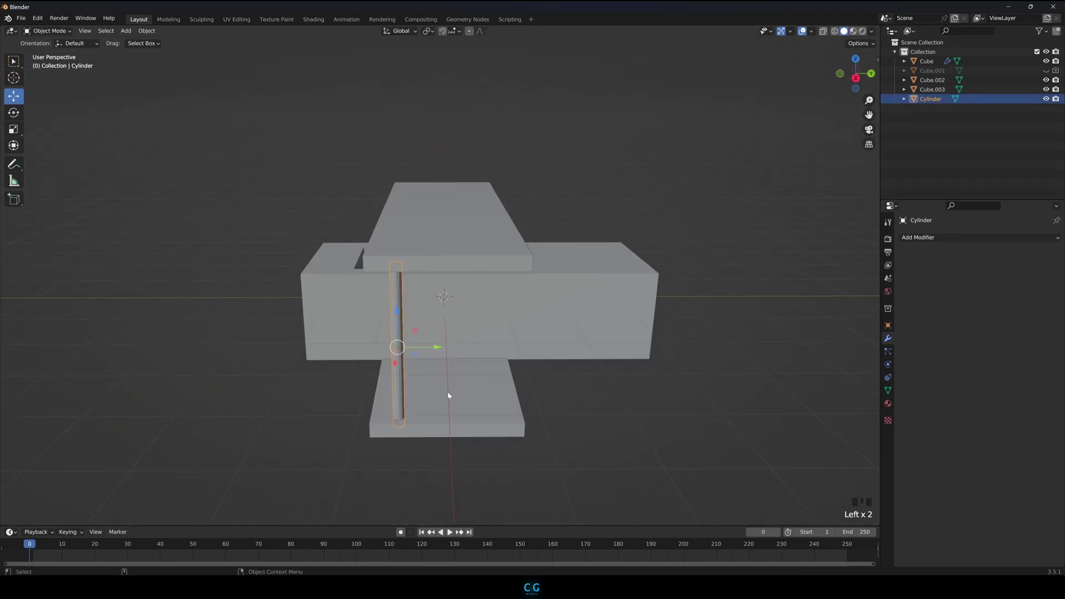
Duplicate the strut and move the copy along Y to the opposite edge of the wing
key(KP_3)
key(shift+d)
right_click(447, 391)
drag(451, 286, 521, 300)
click(573, 187)
alt+drag(502, 221, 564, 255)
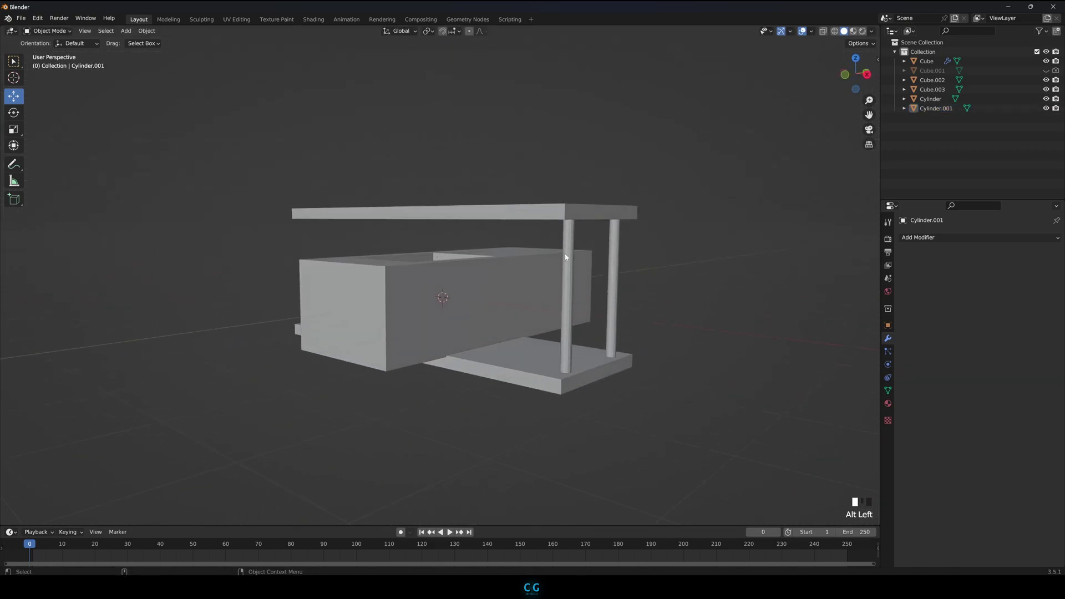
Duplicate the strut pair onto the opposite wing tip and shift the original pair inward along X to match
click(565, 257)
shift+click(615, 239)
key(shift+d)
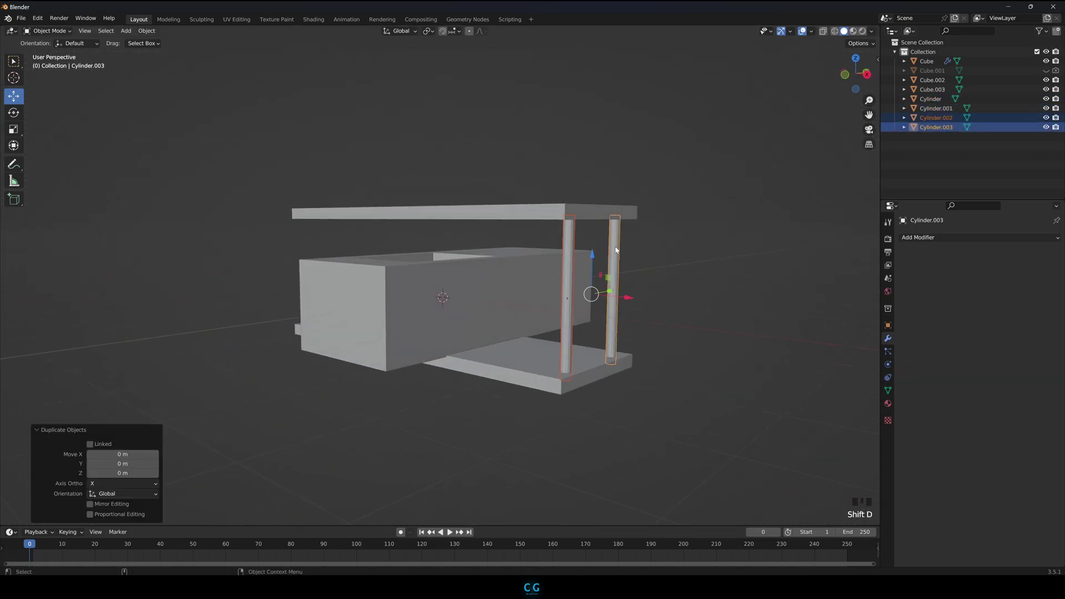
key(KP_1)
drag(647, 287, 333, 349)
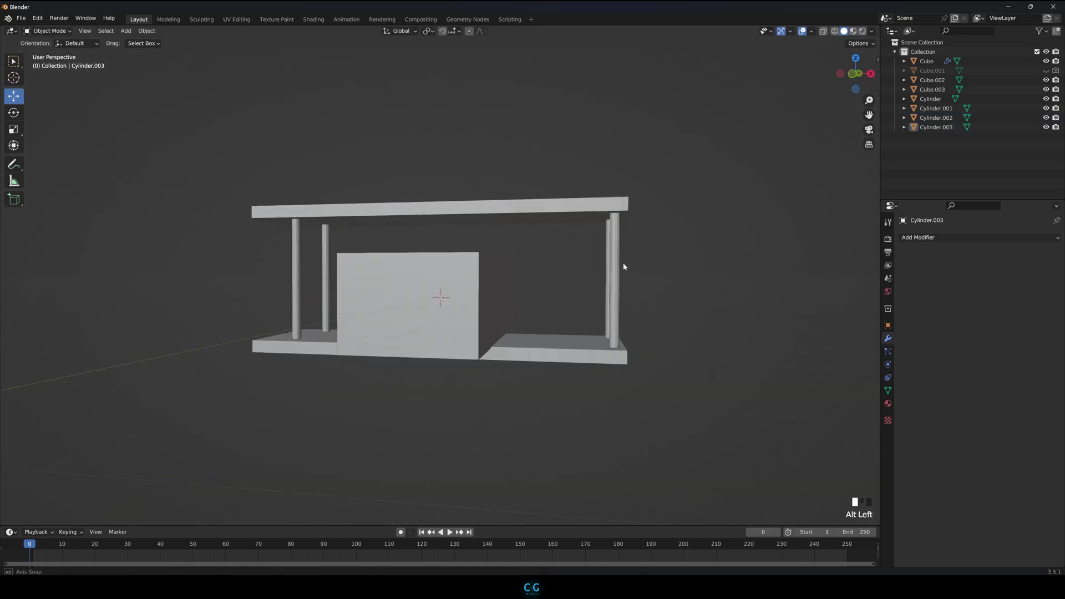
key(KP_1)
drag(647, 285, 618, 323)
Duplicate one strut about 0.39 m inward along X and rotate the copy to 50.7° about Y as a diagonal brace
alt+drag(579, 293, 551, 295)
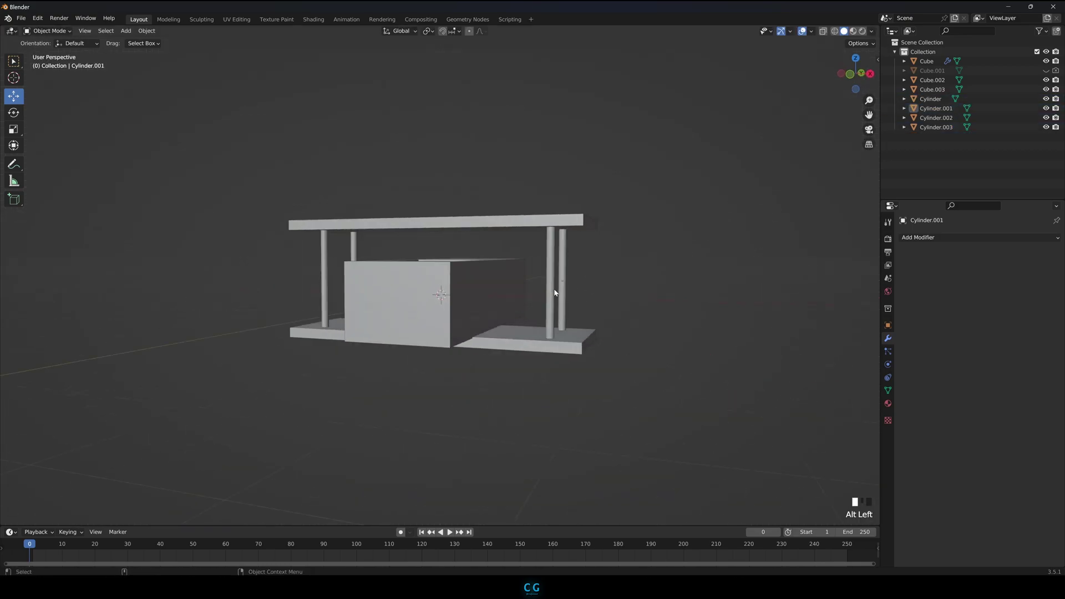
click(553, 293)
key(shift+d)
key(x)
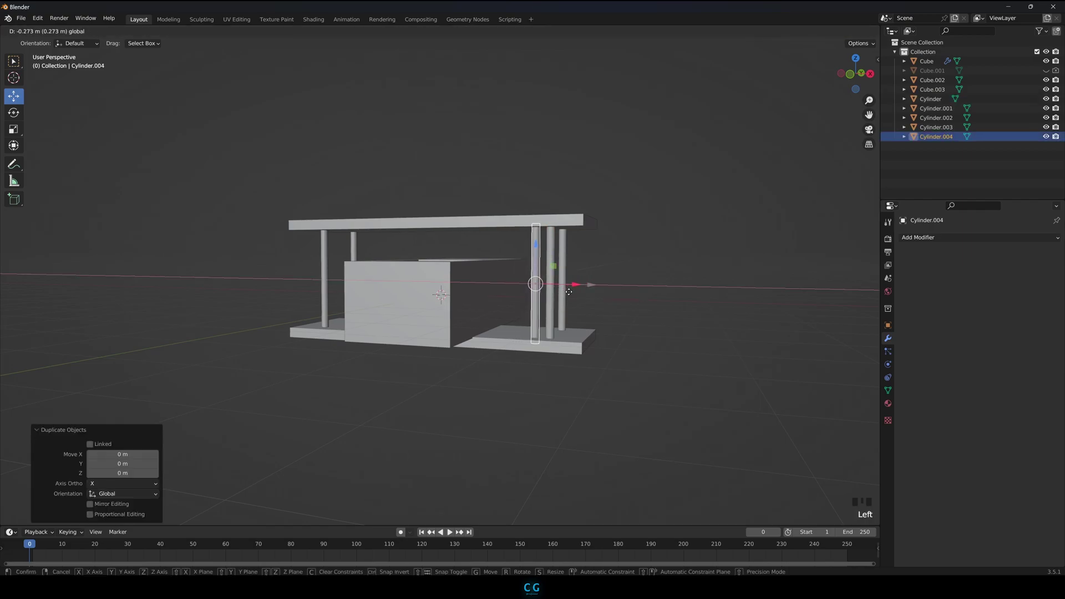
click(563, 300)
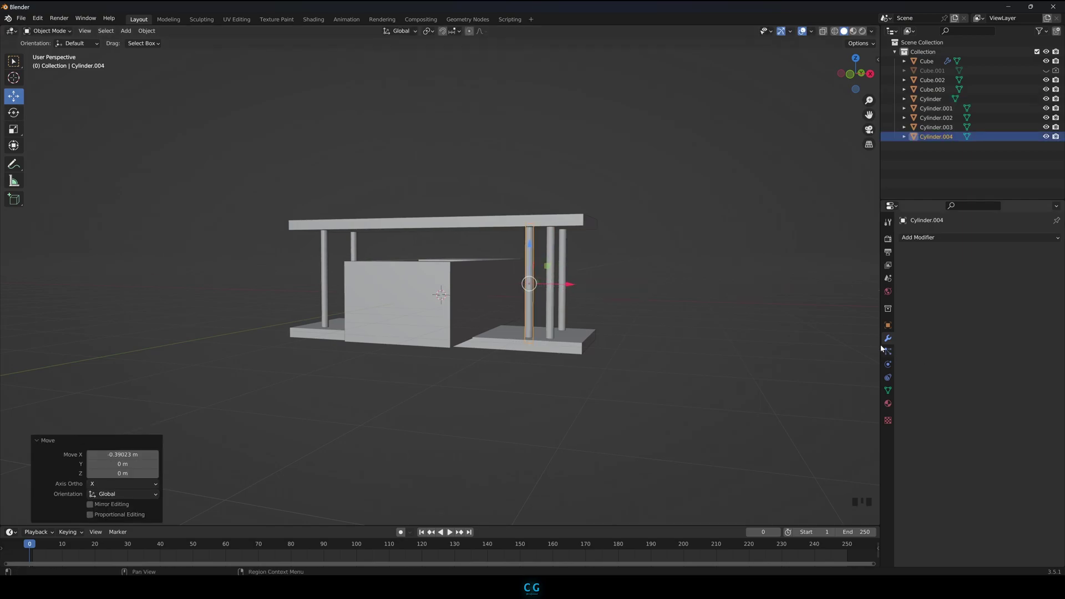
click(887, 325)
drag(993, 307, 1032, 307)
Move the diagonal brace between the body's side and the upper wing, at about X 1.39 m and Z 0.72 m
key(KP_1)
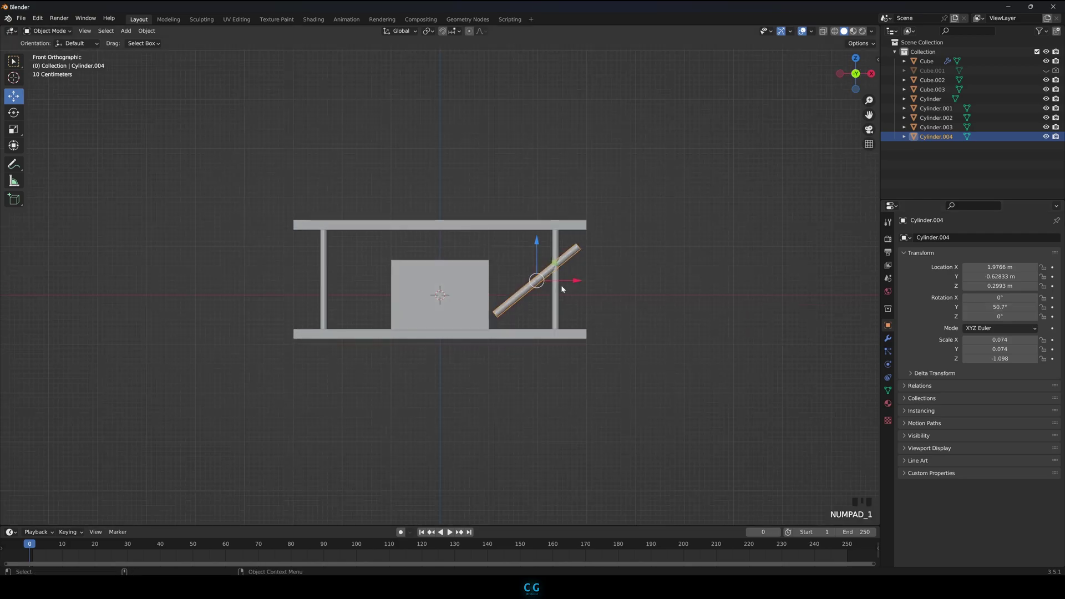
drag(574, 280, 541, 280)
drag(504, 240, 504, 222)
drag(540, 261, 550, 261)
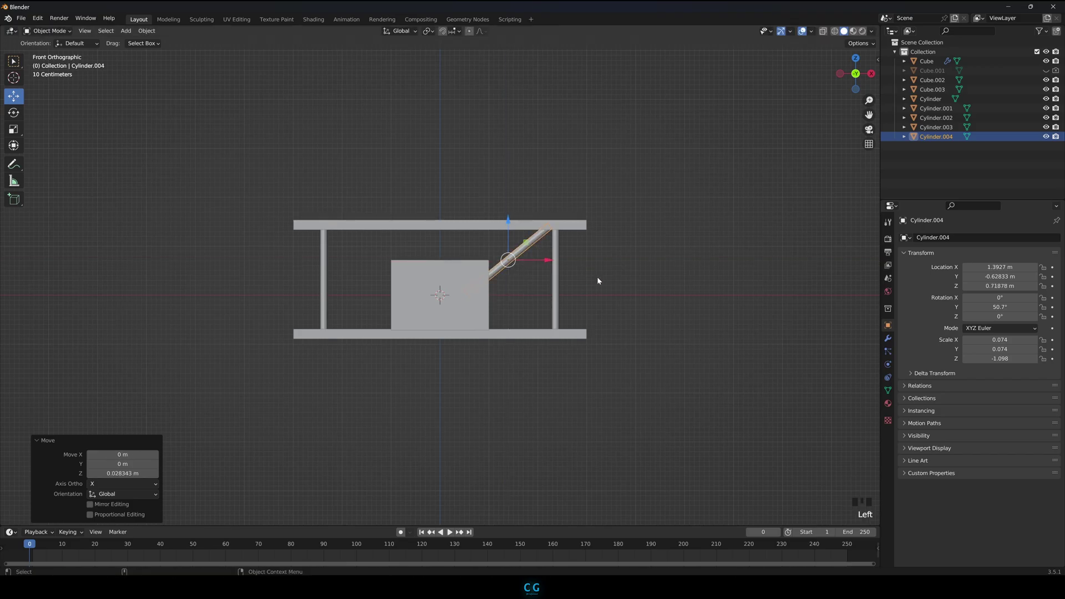
alt+drag(608, 281, 445, 316)
Duplicate the diagonal brace and move the copy along Y in line with the second strut
key(KP_1)
key(KP_1)
key(shift+d)
key(Escape)
key(KP_3)
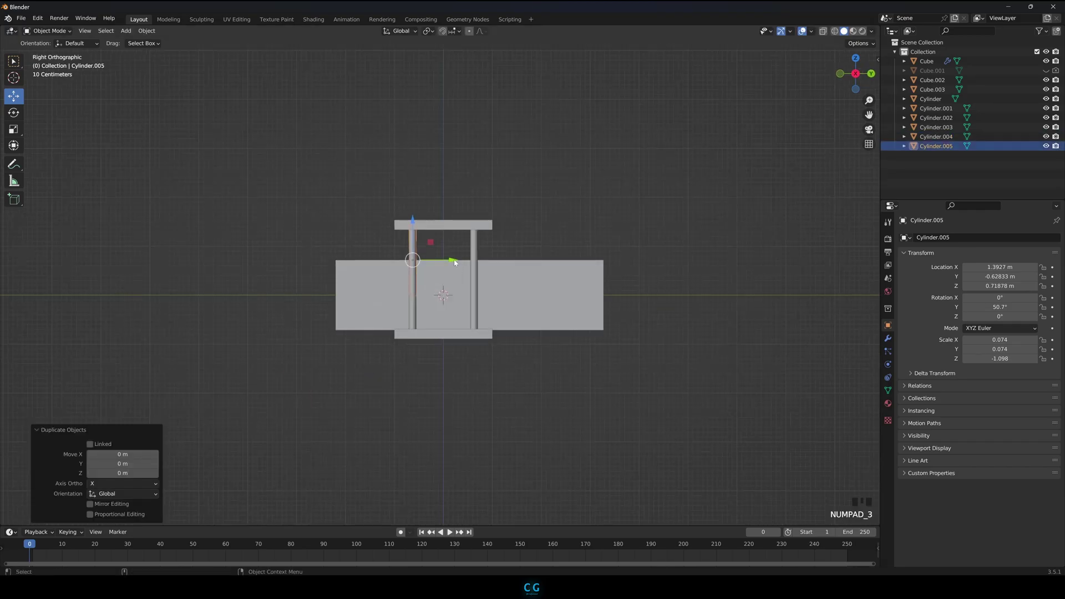
drag(454, 261, 601, 247)
click(515, 271)
Duplicate the first diagonal brace in place and set the copy's Y rotation to -50.7°
key(KP_1)
click(525, 248)
key(shift+d)
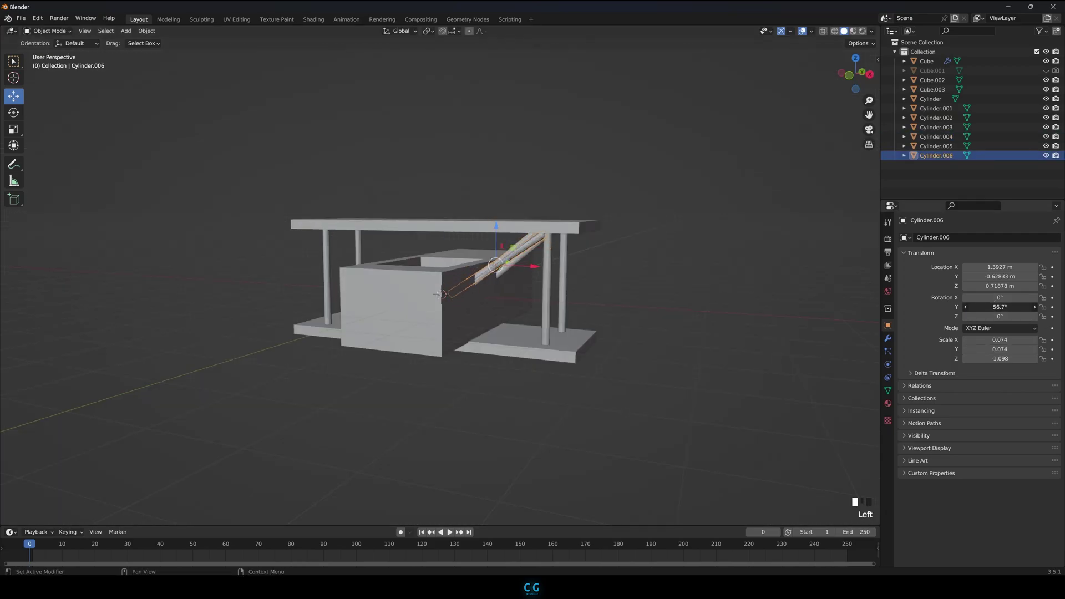
key(ctrl+z)
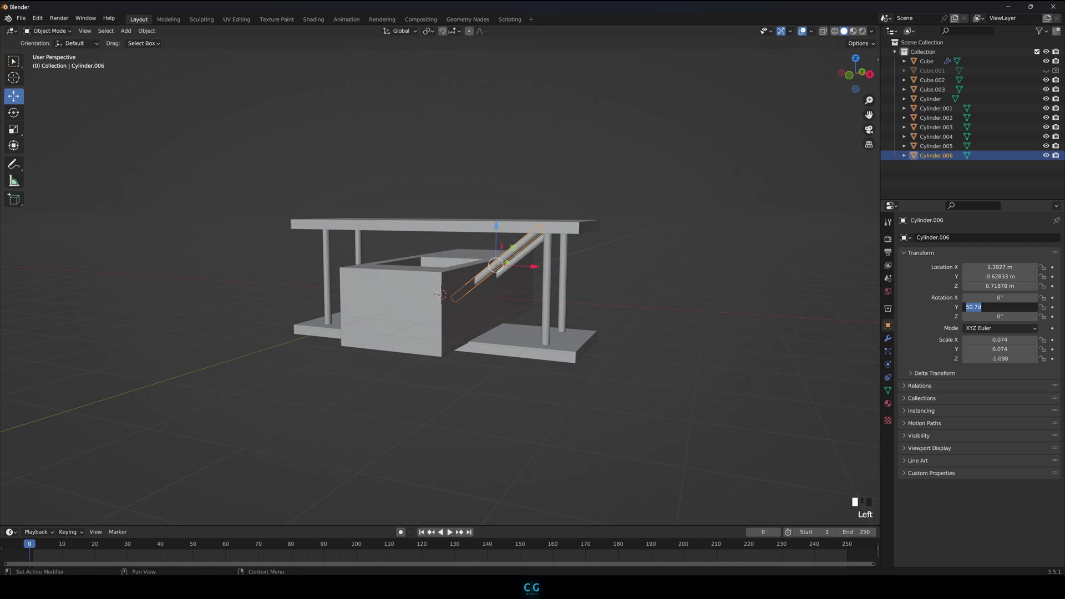
key(Left)
text(-)
key(Return)
Move the mirrored brace along X to the opposite side of the body, at about -1.38 m
key(KP_1)
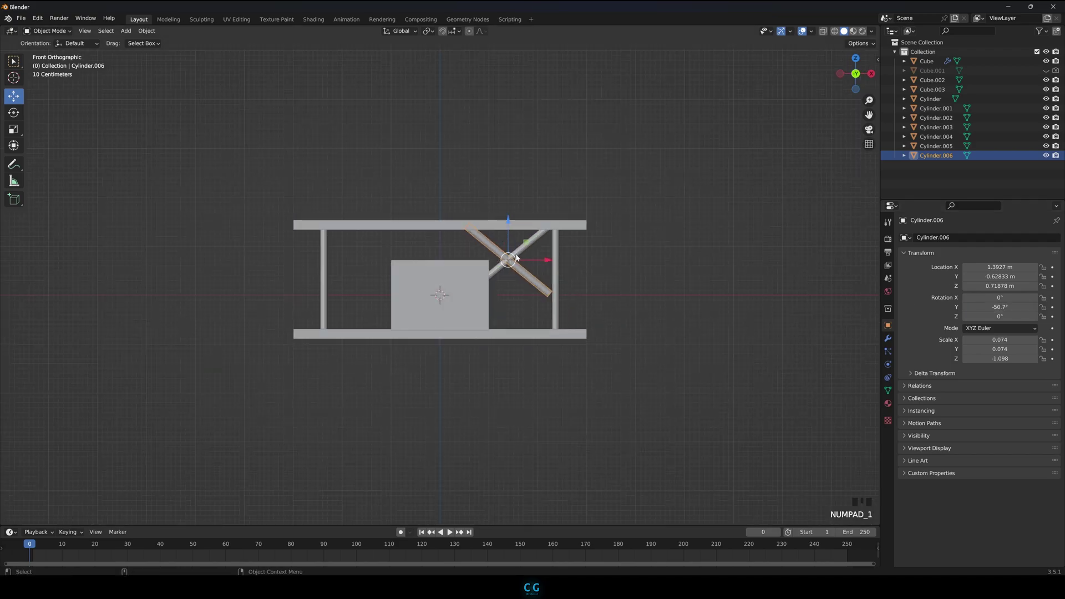
drag(519, 257, 408, 263)
click(593, 151)
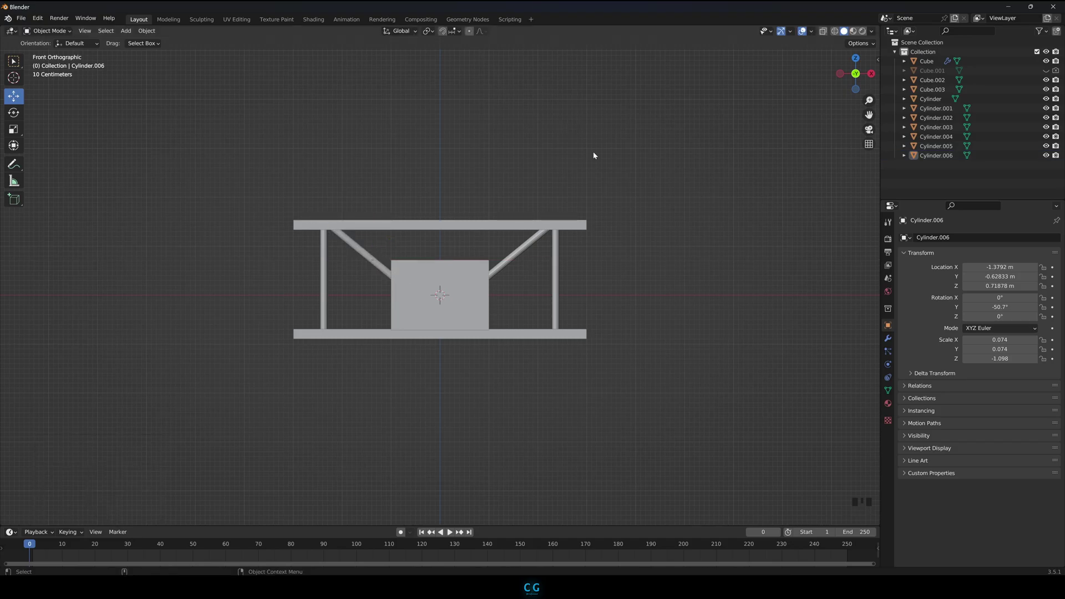
alt+drag(593, 151, 674, 227)
Duplicate the mirrored brace and move the copy along Y in line with that side's other strut
key(KP_3)
click(345, 239)
key(shift+d)
right_click(343, 240)
key(KP_3)
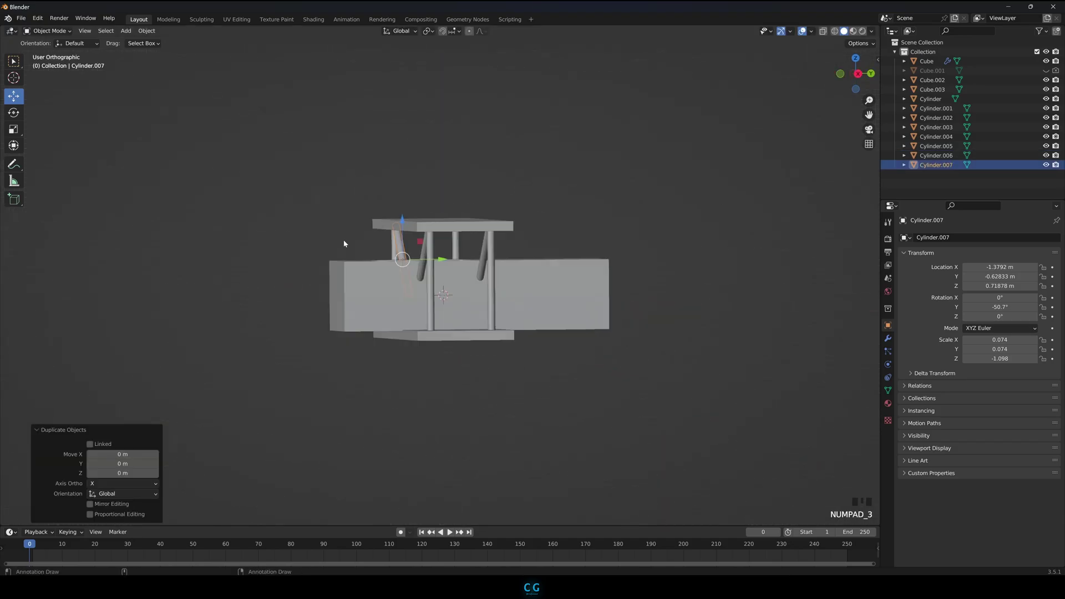
drag(454, 261, 514, 272)
click(555, 181)
Select the lower wing slab and check from the front how it meets the body's underside
scroll(571, 184, down, 4)
alt+drag(554, 180, 441, 380)
click(445, 335)
key(KP_1)
scroll(444, 355, up, 5)
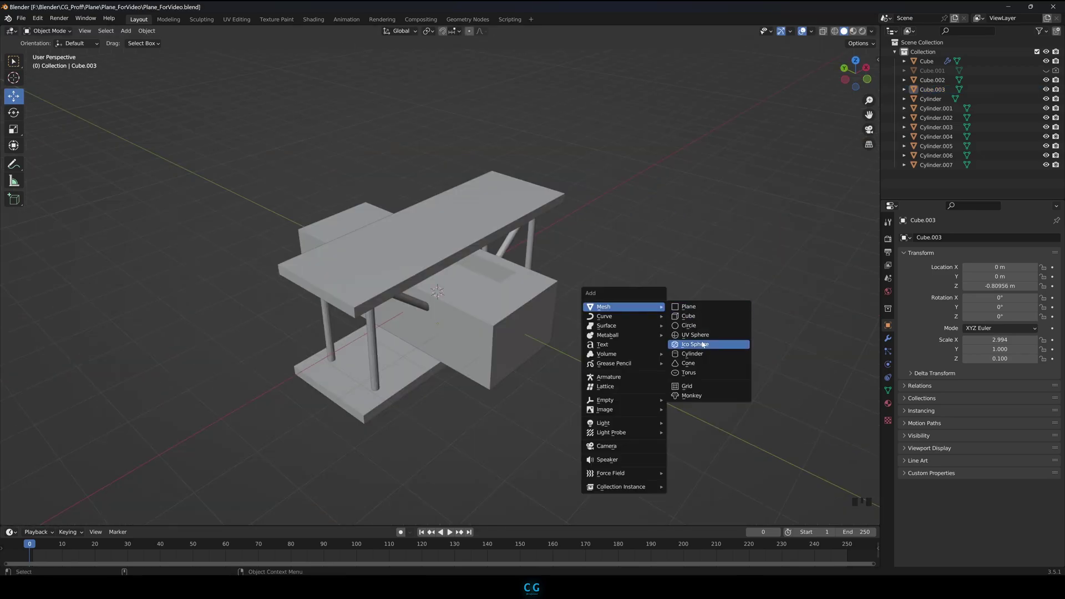
Add a UV sphere with 22 segments and 13 rings and raise it to about 3.34 m along Z
click(703, 343)
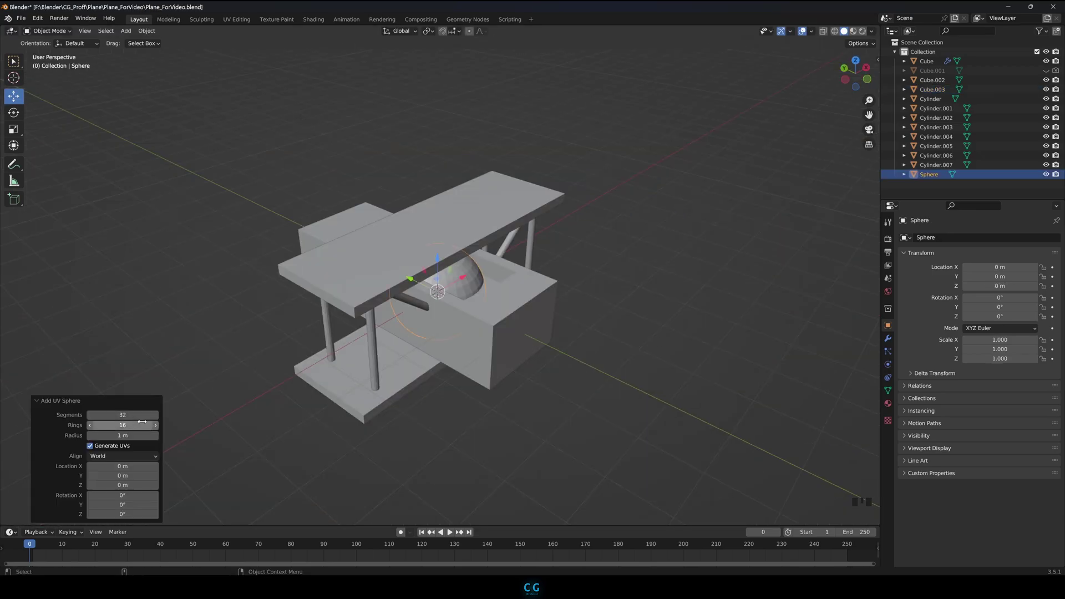
drag(122, 416, 644, 277)
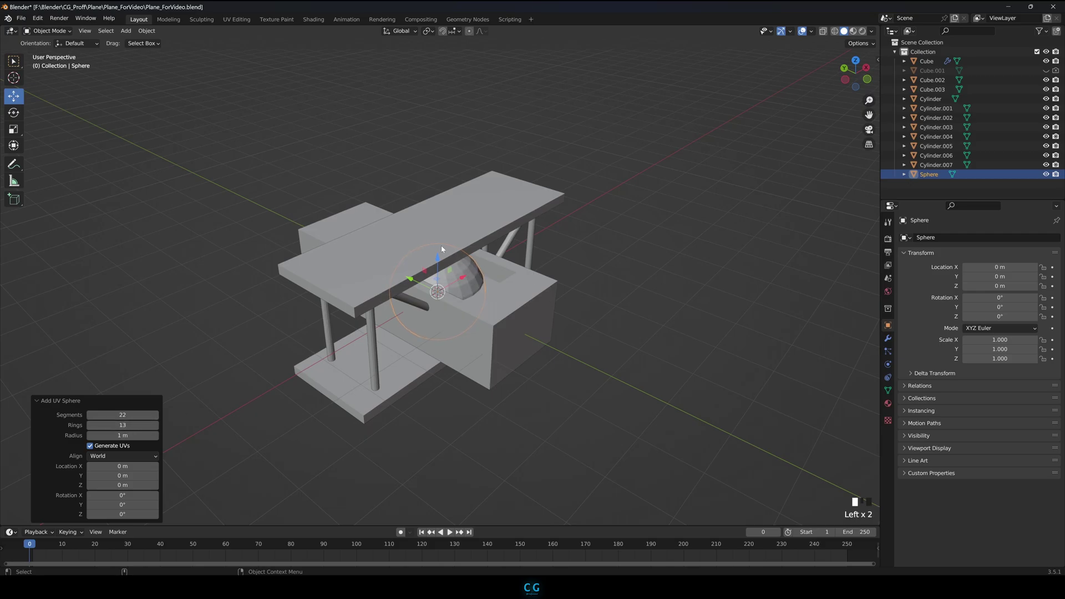
key(KP_1)
drag(442, 249, 463, 93)
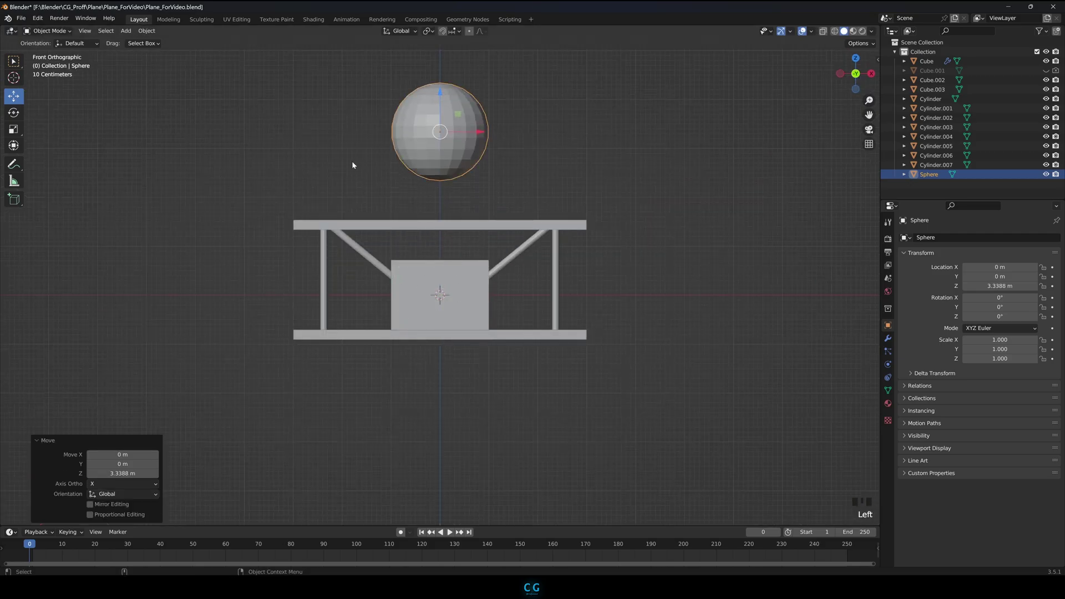
Delete the lower half of the sphere's faces in wireframe display, leaving an open dome
key(z)
click(273, 166)
scroll(435, 136, up, 4)
alt+middle_drag(444, 128, 470, 271)
key(Tab)
drag(349, 125, 691, 245)
key(Delete)
click(527, 230)
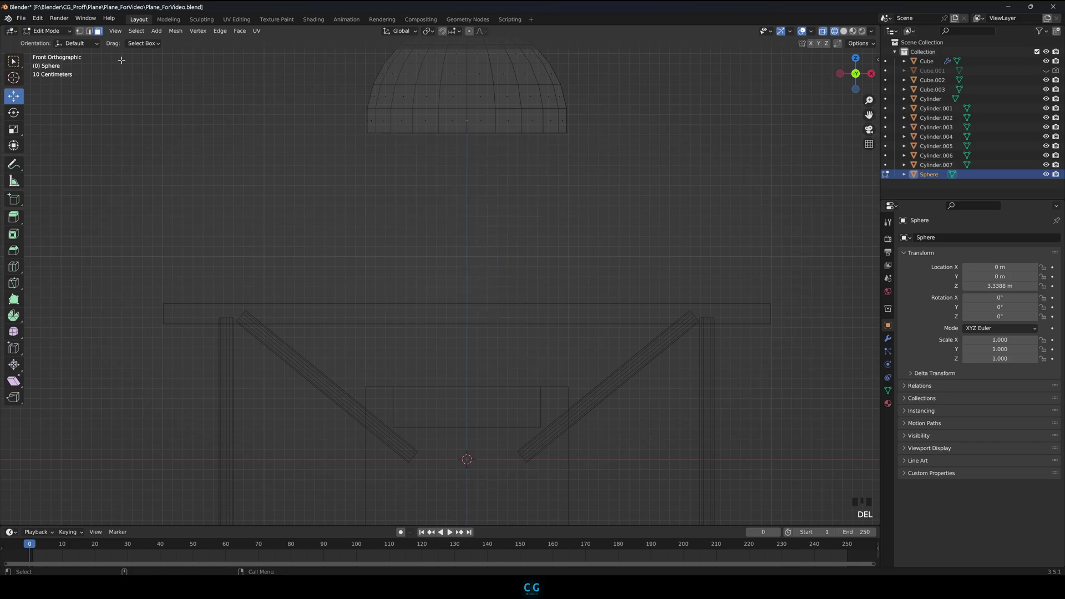
Extrude the dome's bottom rim edges straight down into a cylindrical wall and return to object mode with solid shading
click(89, 31)
drag(628, 195, 306, 126)
scroll(392, 176, up, 2)
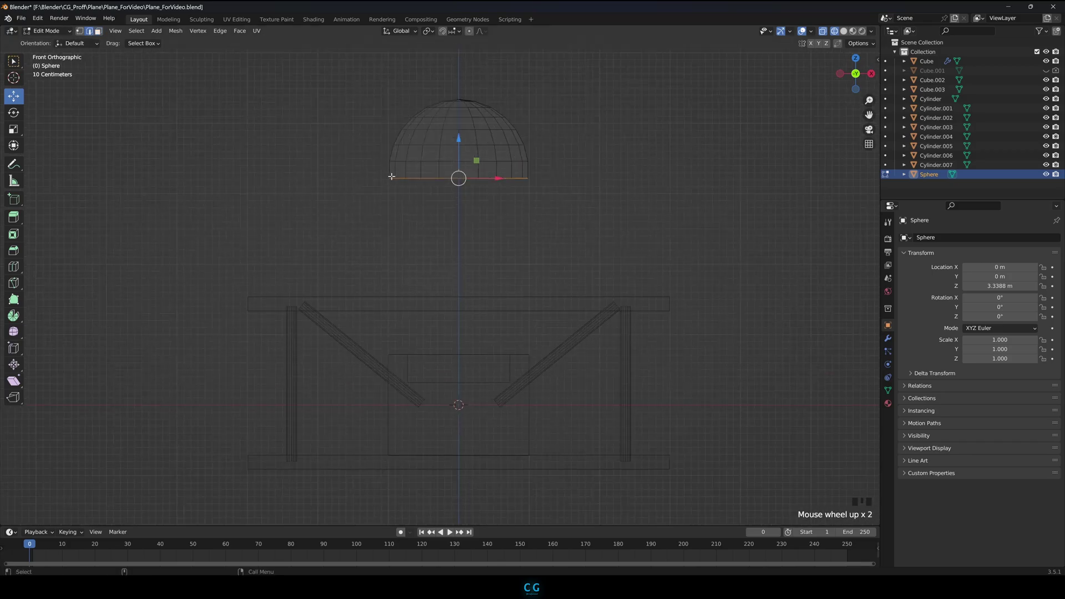
key(ctrl+e)
click(487, 245)
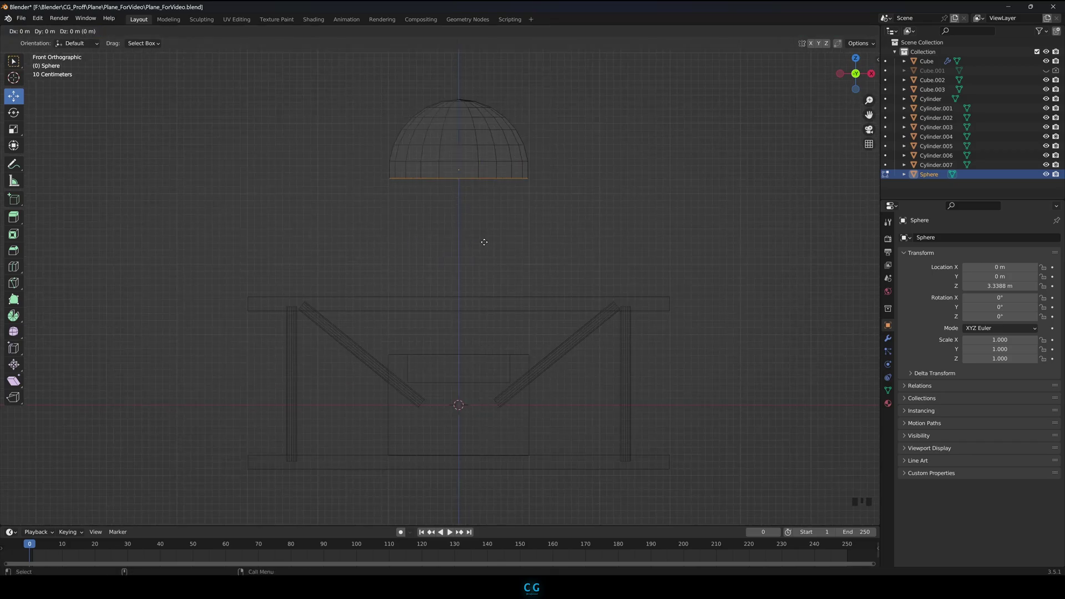
click(470, 342)
key(z)
click(215, 137)
key(Tab)
alt+drag(218, 139, 284, 172)
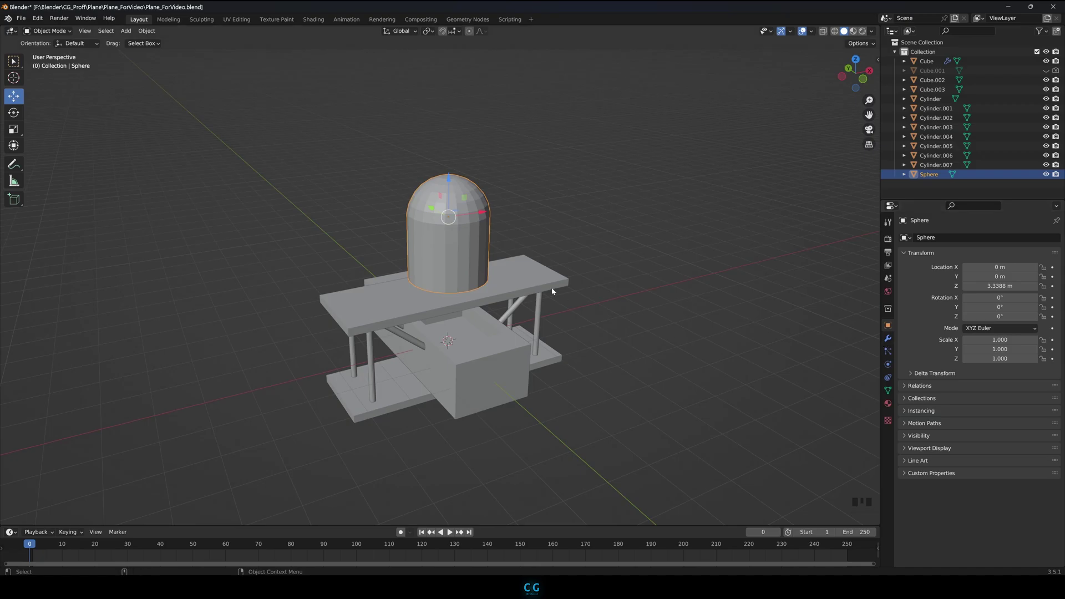
Scale the domed cylinder uniformly to 0.269 and set its X rotation to 90°
key(s)
click(470, 243)
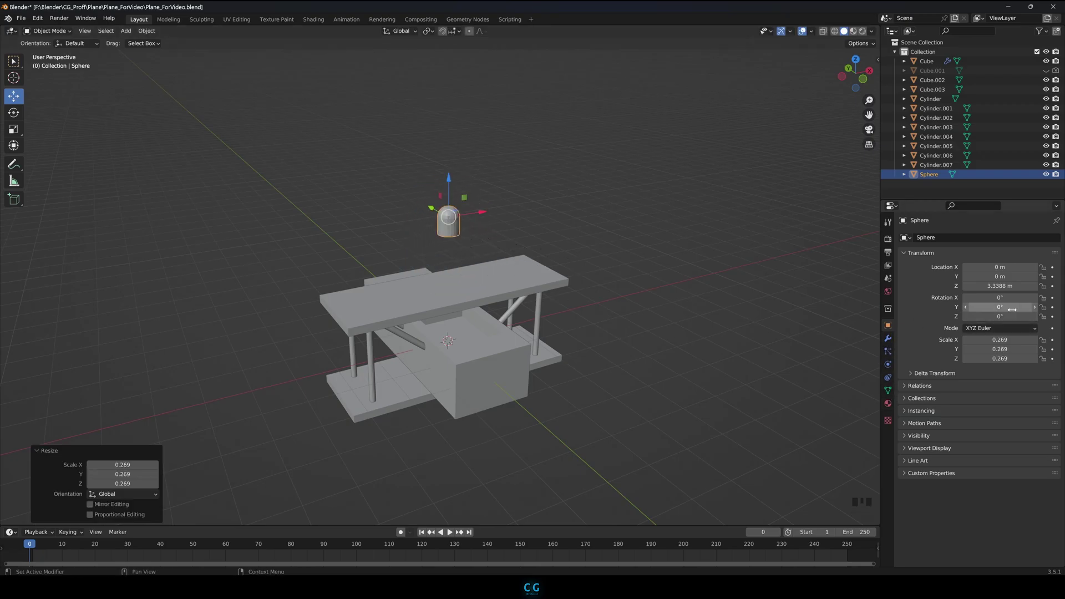
key(ctrl+z)
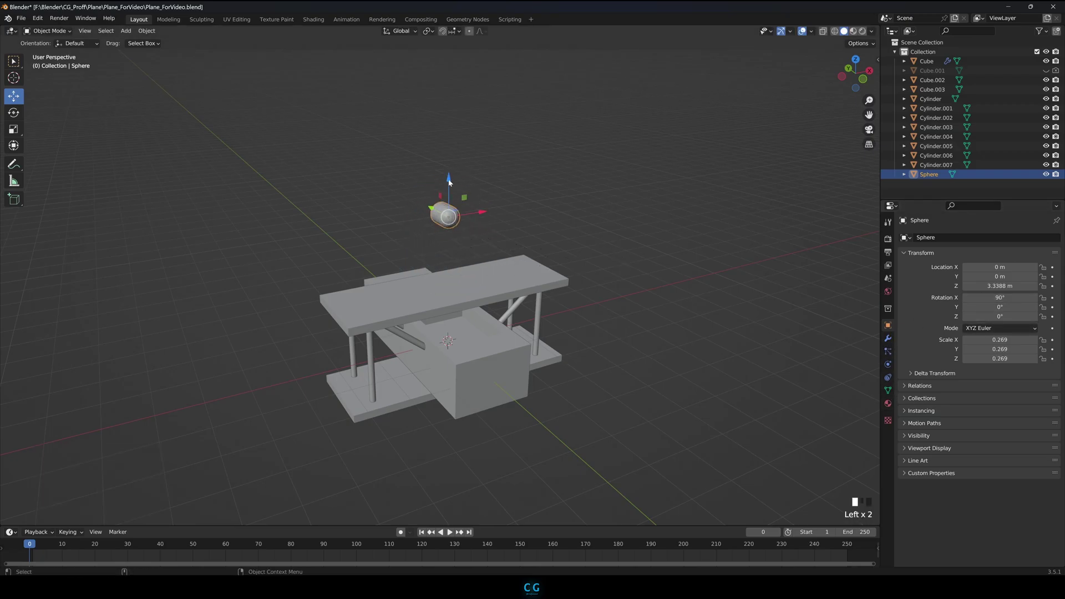
Place the domed cylinder on the body's front end at Y -2.29 m and Z 0 m, scaled to 0.146
drag(450, 181, 453, 315)
key(KP_1)
alt+drag(669, 325, 588, 341)
key(KP_3)
key(s)
click(688, 340)
drag(1011, 277, 932, 277)
click(463, 276)
alt+drag(458, 297, 552, 316)
Enlarge the nose hub to a scale of 0.225 and move it along Y to -2.4328 m
key(KP_1)
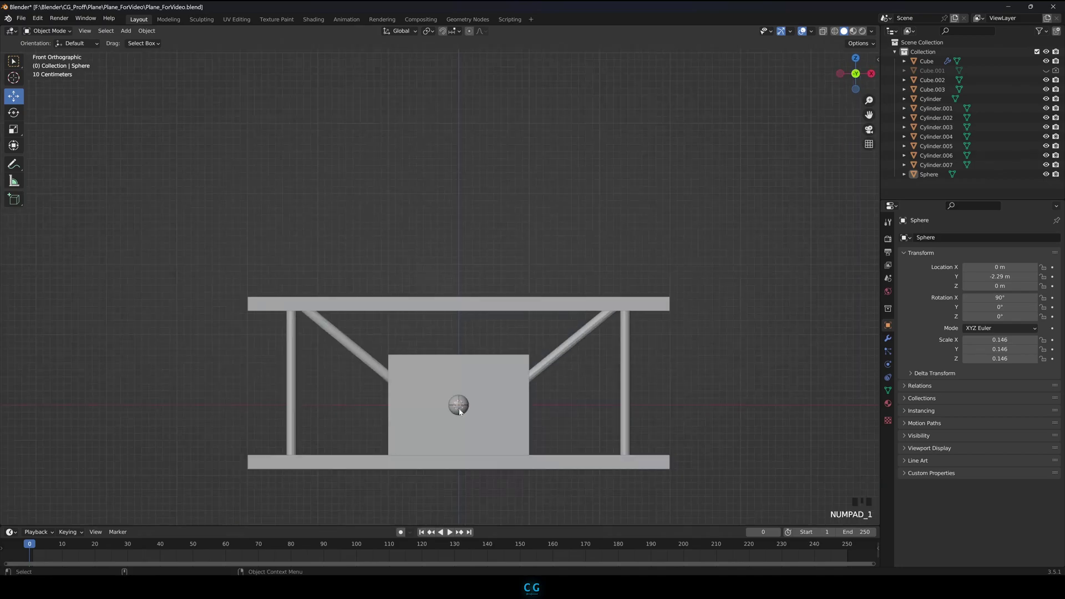
click(464, 410)
key(s)
click(467, 413)
click(465, 340)
alt+drag(444, 366, 334, 438)
click(311, 445)
click(278, 363)
alt+drag(344, 383, 559, 333)
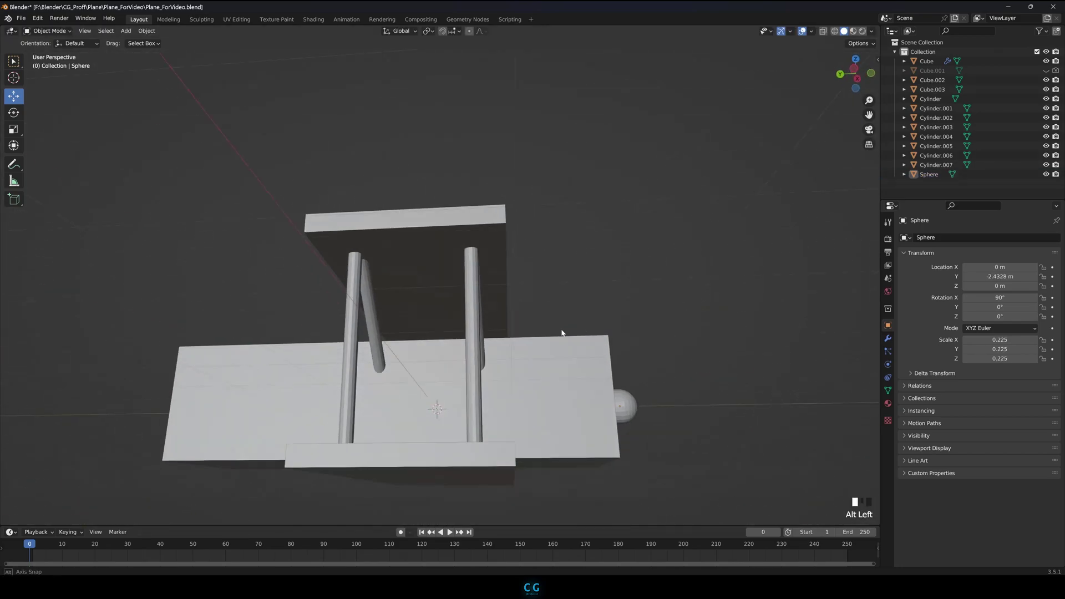
Reduce the nose hub's uniform scale to 0.195
key(KP_1)
click(458, 404)
middle_drag(458, 405, 524, 304)
scroll(523, 305, down, 2)
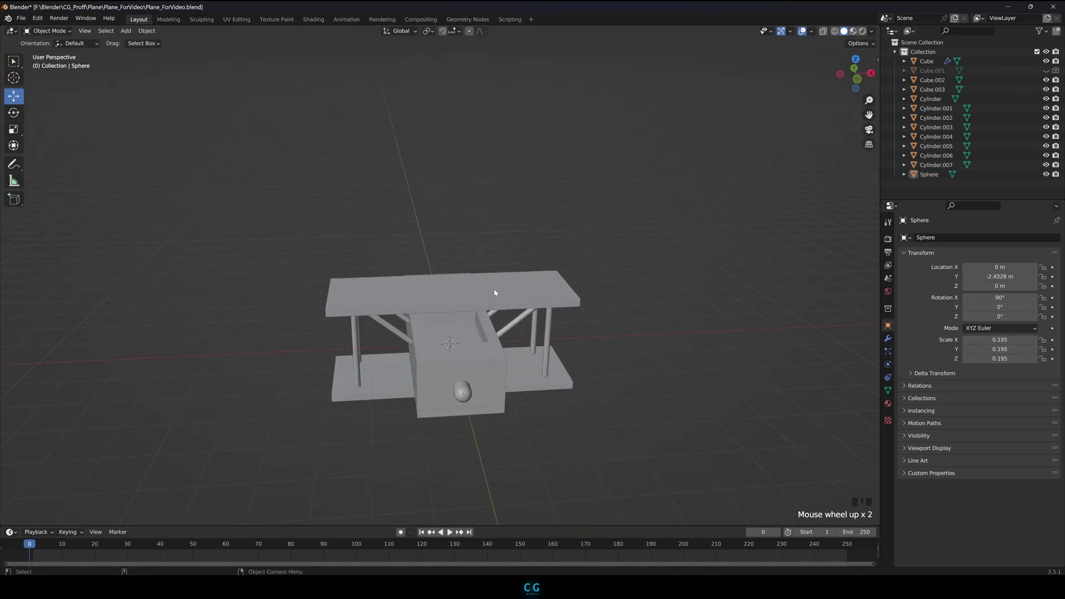
Duplicate the upper wing and raise the copy above the plane to about 2.71 m along Z
click(496, 292)
key(shift+d)
right_click(495, 293)
drag(450, 254, 451, 204)
drag(1000, 285, 1025, 306)
key(ctrl+z)
key(ctrl+z)
Stand the wing copy upright by setting its X and Y rotations to 90°
click(1014, 297)
key(Return)
key(Return)
click(1025, 307)
text(90)
key(Return)
Scale the upright slab by 0.447, set its Z location to 0 m and move it along Y to the nose
key(KP_1)
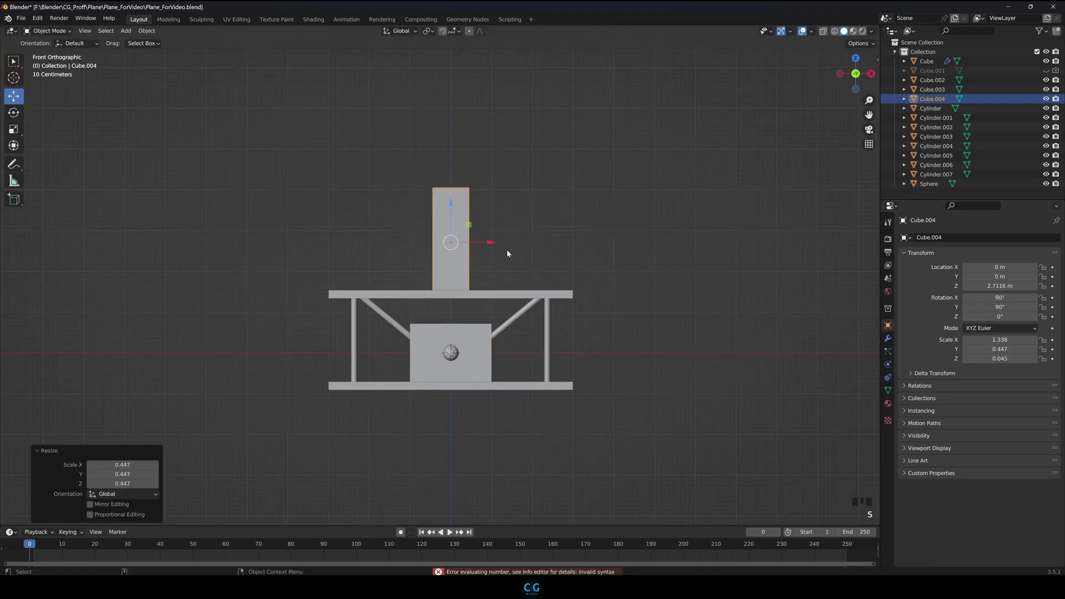
key(KP_3)
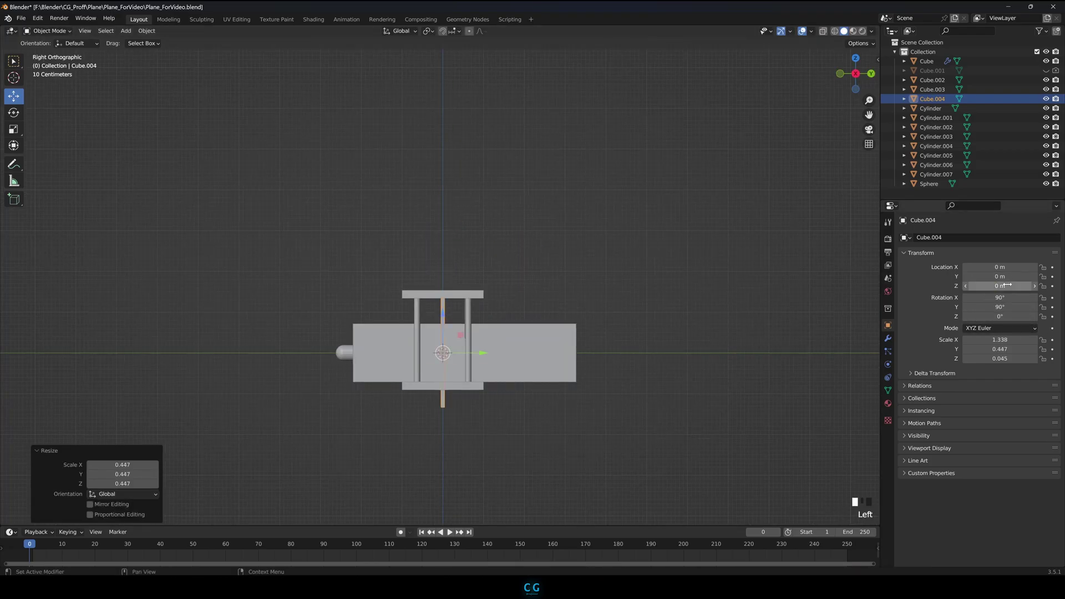
drag(481, 353, 337, 365)
click(411, 300)
Select the hub and propeller blade and nudge them along Y toward the body, with the blade at about -2.30 m
key(KP_3)
scroll(338, 367, up, 6)
alt+shift+drag(167, 457, 215, 385)
click(198, 429)
shift+click(216, 400)
drag(247, 432, 256, 432)
click(311, 327)
scroll(336, 344, down, 5)
alt+drag(338, 347, 494, 354)
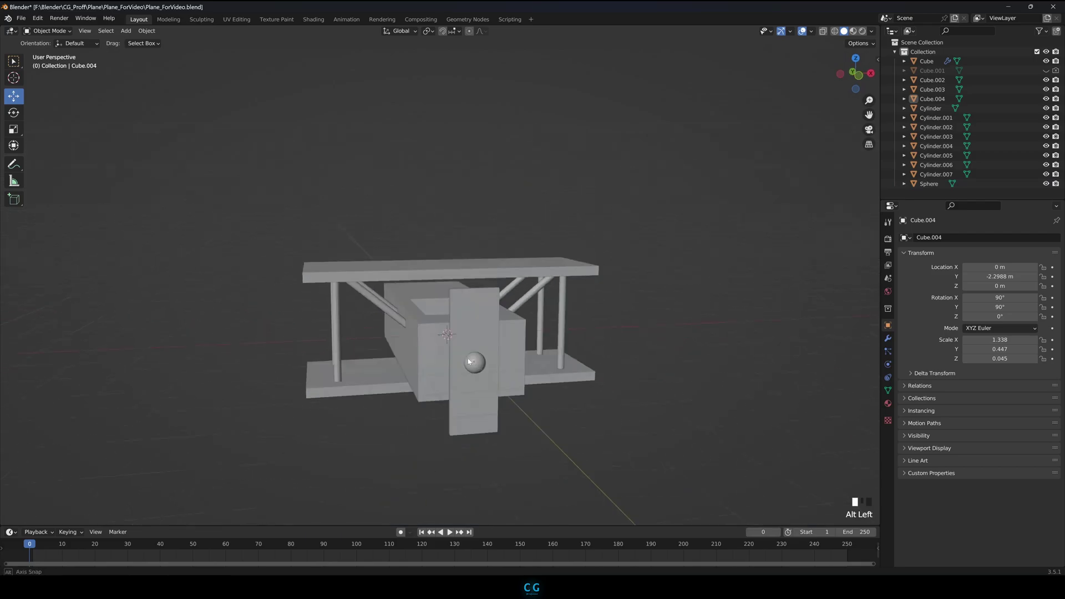
Lengthen the propeller blade along Z by a factor of about 1.57
alt+middle_drag(495, 354, 496, 251)
click(495, 251)
key(s)
key(z)
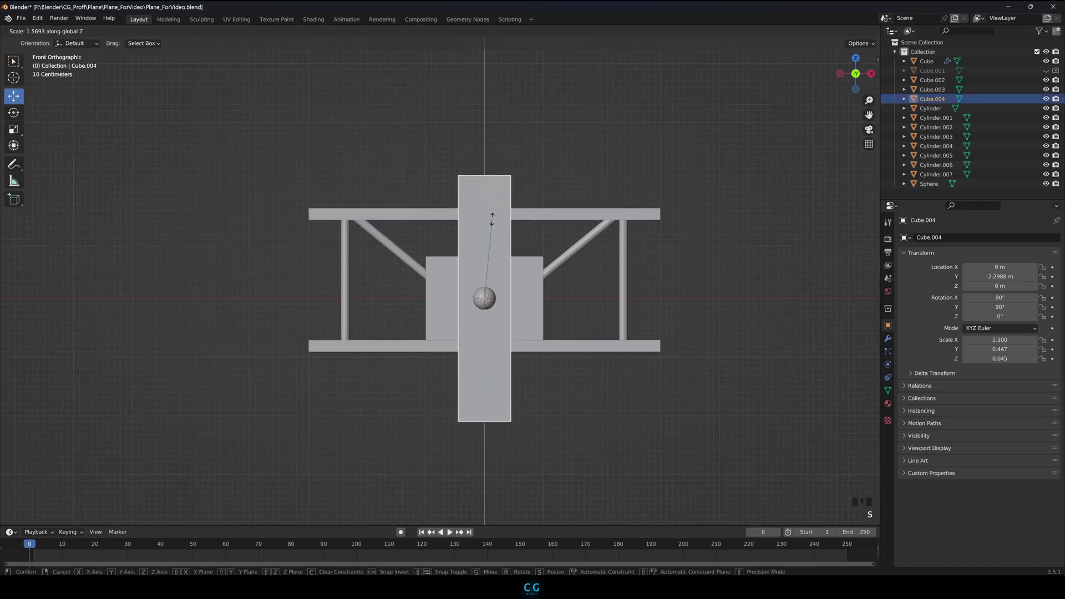
click(492, 216)
click(558, 224)
Examine from close range how the hub and propeller blade sit against the body's nose
scroll(477, 290, down, 3)
alt+drag(560, 277, 398, 301)
scroll(355, 335, up, 8)
alt+drag(355, 335, 328, 322)
click(266, 326)
shift+click(281, 283)
click(250, 233)
click(273, 238)
click(250, 244)
alt+drag(249, 249, 296, 248)
scroll(296, 247, down, 5)
Add one loop cut around the body's rear part with a slide factor of -0.342, using wireframe display
click(477, 291)
key(KP_3)
key(Tab)
key(Tab)
key(Tab)
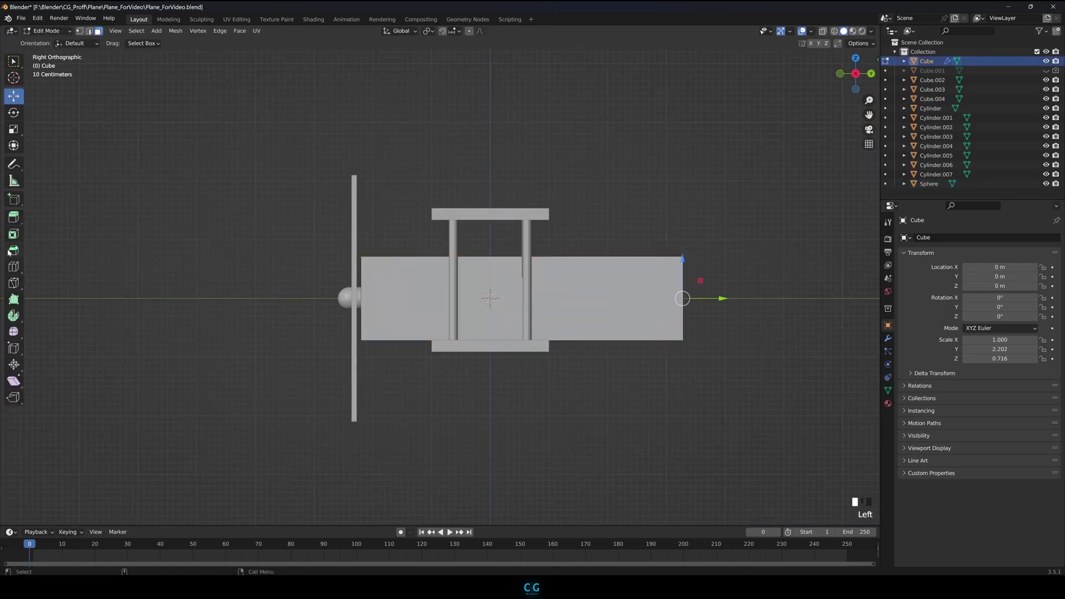
click(11, 266)
drag(635, 259, 665, 257)
click(834, 31)
alt+drag(69, 100, 62, 110)
click(13, 96)
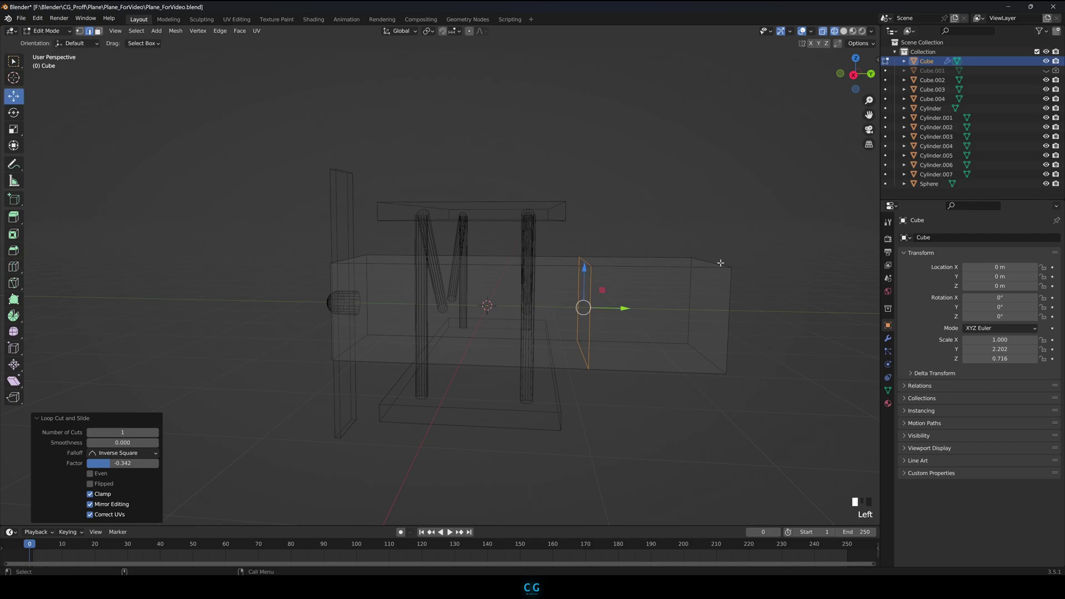
Lower the body's rear top edge along Z to slope the tail, and switch back to solid shading
click(717, 261)
key(ctrl+z)
drag(709, 224, 709, 257)
alt+drag(605, 253, 593, 266)
click(652, 216)
alt+drag(652, 216, 691, 201)
key(Tab)
click(843, 31)
click(691, 201)
alt+drag(669, 275, 669, 243)
Try to raise the loop cut's upper edge slightly along Z in the side view
key(Tab)
alt+drag(613, 290, 602, 304)
click(602, 305)
key(KP_3)
scroll(660, 261, up, 3)
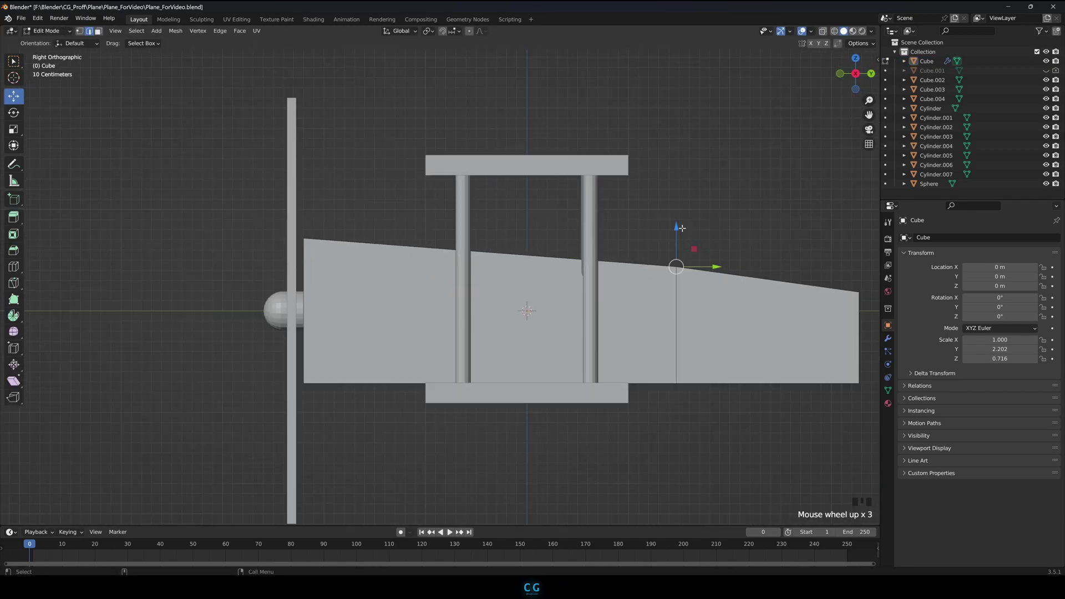
drag(676, 229, 676, 220)
click(687, 170)
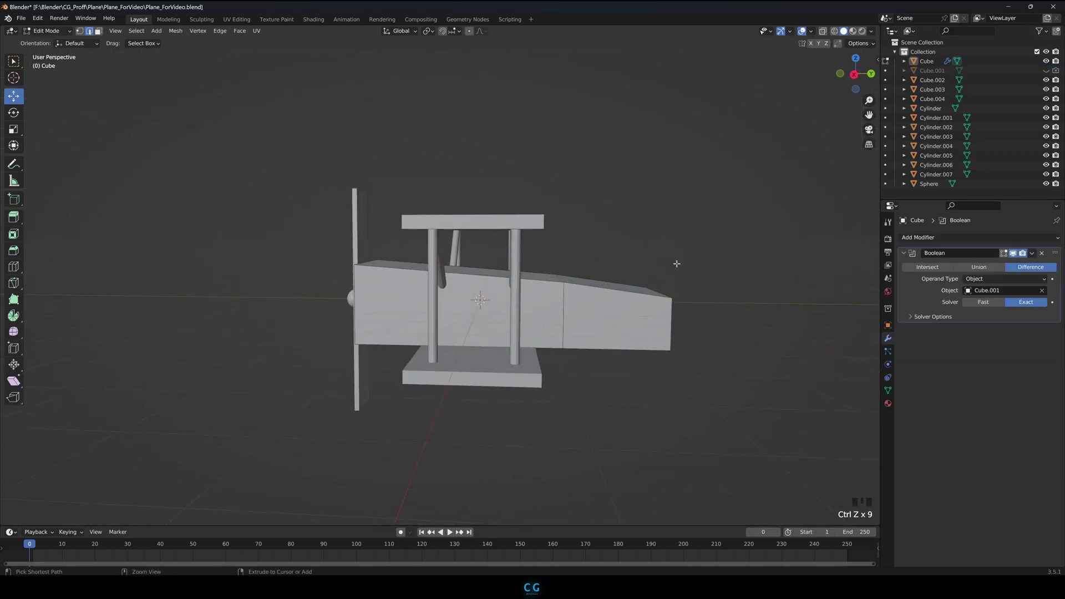
Raise the body's rear top edge by about 0.174 m along Z to soften the tail slope
key(Tab)
middle_drag(677, 263, 574, 335)
click(575, 335)
drag(588, 297, 588, 285)
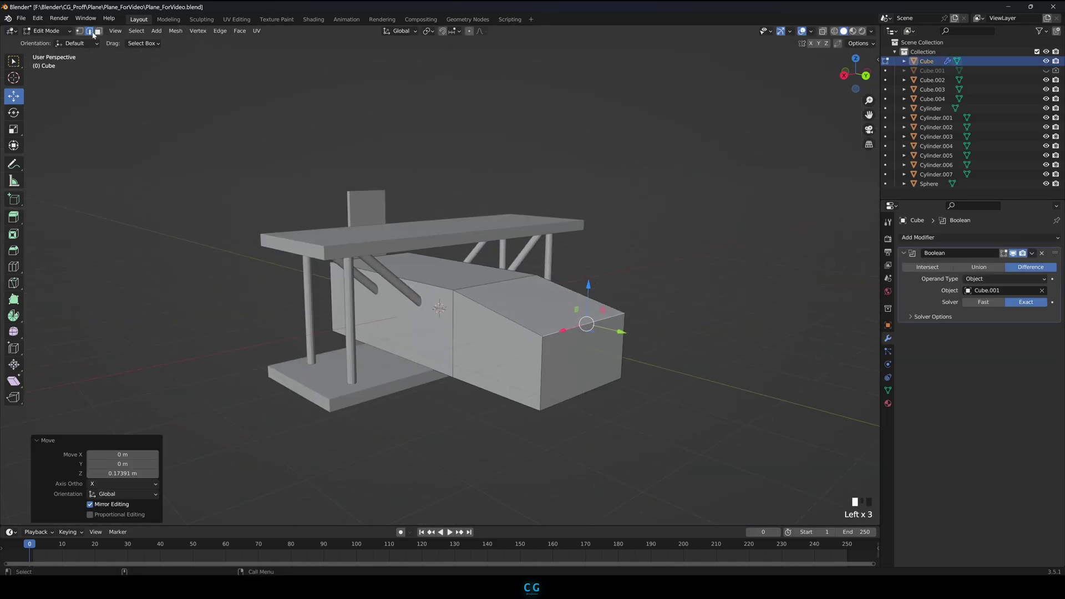
Pull the body's rear end face outward along Y to lengthen the tail
click(97, 33)
click(584, 360)
key(KP_3)
drag(685, 305, 708, 310)
click(653, 269)
alt+drag(651, 268, 547, 280)
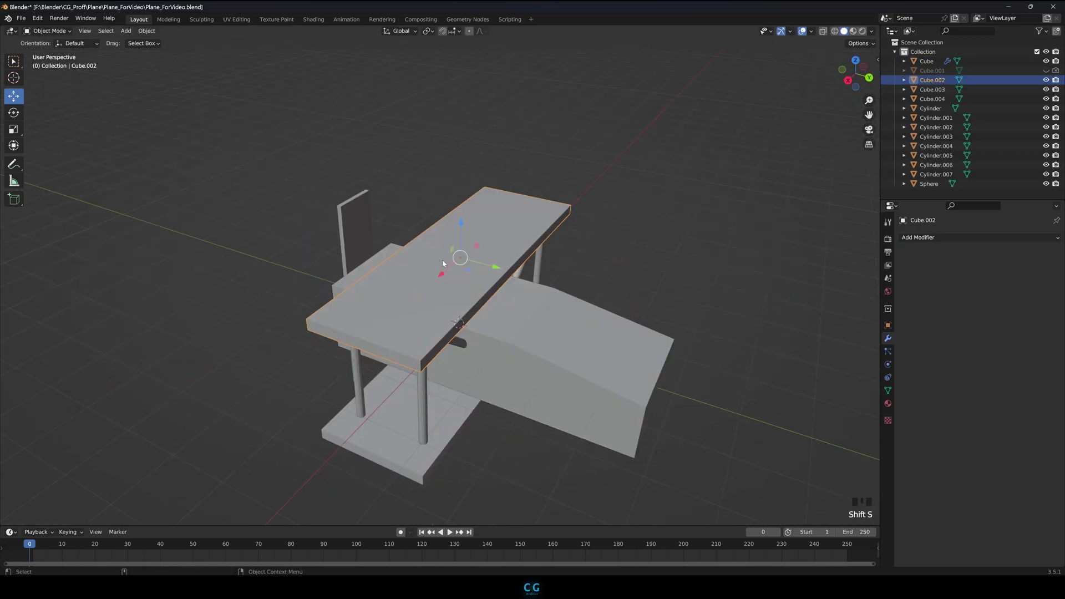
Duplicate the upper wing and move the copy along Y and down in Z onto the top of the tail
key(shift+d)
right_click(443, 260)
drag(497, 267, 610, 296)
key(KP_3)
drag(592, 186, 592, 228)
drag(633, 267, 651, 344)
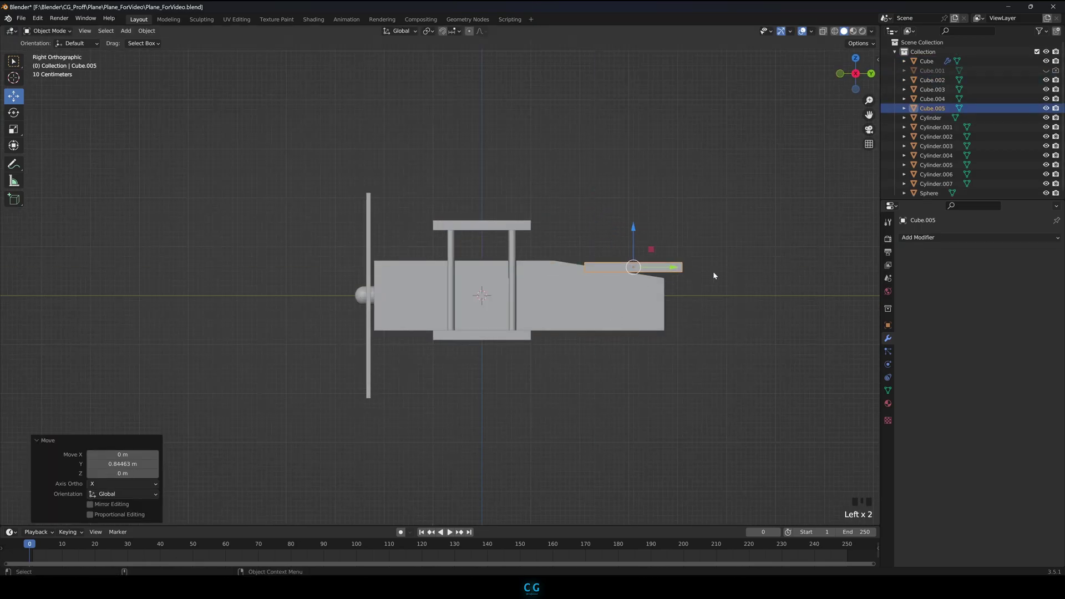
key(s)
click(710, 273)
key(ctrl+z)
Scale the tail wing along Y to make it narrower from front to back
key(s)
key(y)
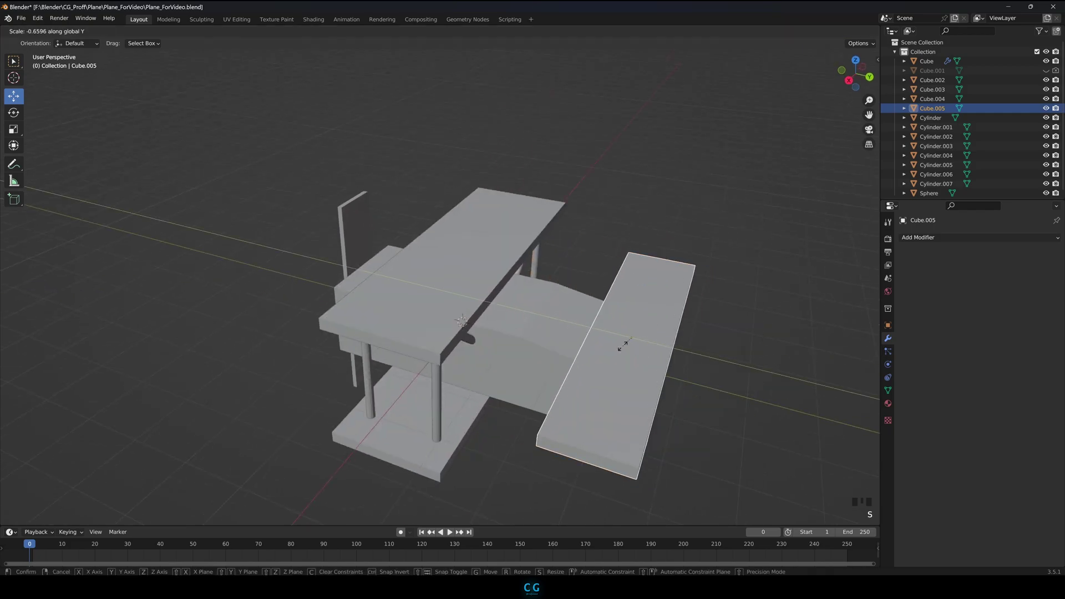
click(681, 354)
key(KP_3)
Select the body and raise its rear top edge by about 0.153 m along Z toward the tail wing
click(669, 298)
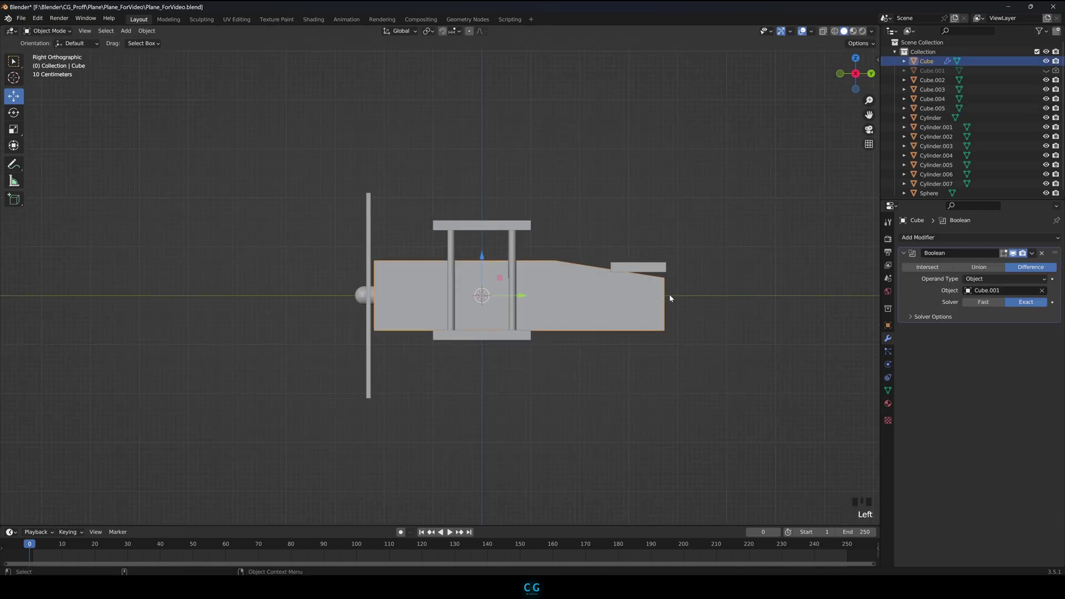
middle_drag(669, 297, 605, 329)
scroll(605, 329, down, 4)
key(Tab)
scroll(547, 293, up, 3)
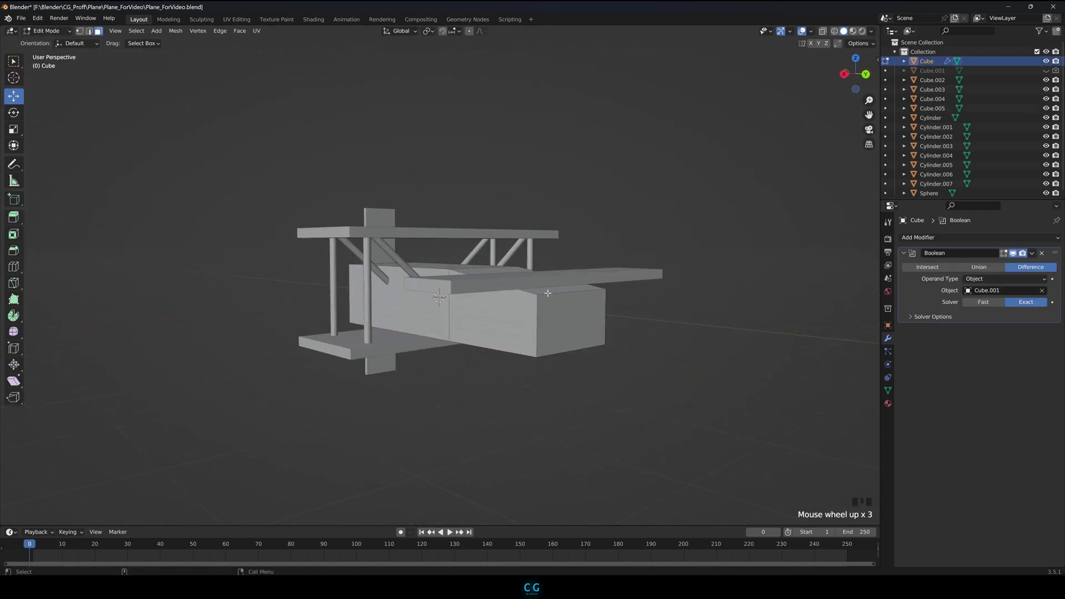
drag(574, 253, 576, 244)
key(KP_1)
key(KP_3)
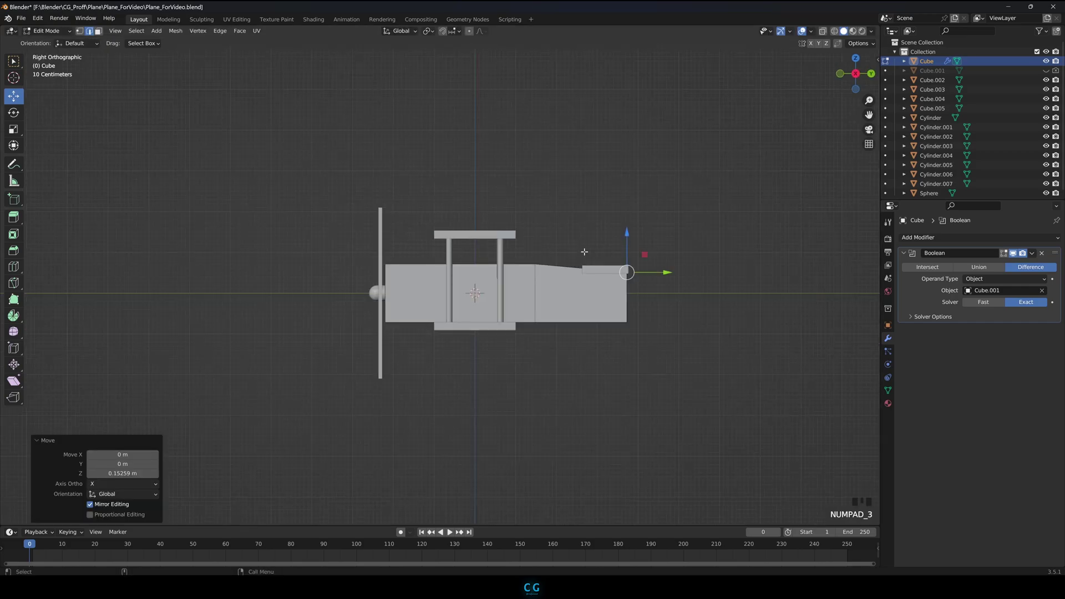
Raise the body's rear bottom edge slightly along Z to taper the tail's underside
alt+drag(630, 316, 624, 281)
click(625, 320)
alt+drag(674, 318, 730, 310)
key(ctrl+z)
drag(637, 290, 637, 283)
mouse_move(650, 280)
alt+mouse_down()
mouse_move(680, 304)
mouse_move(670, 280)
alt+mouse_up()
Duplicate the tail wing in place and scale the copy along X to make it shorter
key(Tab)
click(537, 293)
key(shift+d)
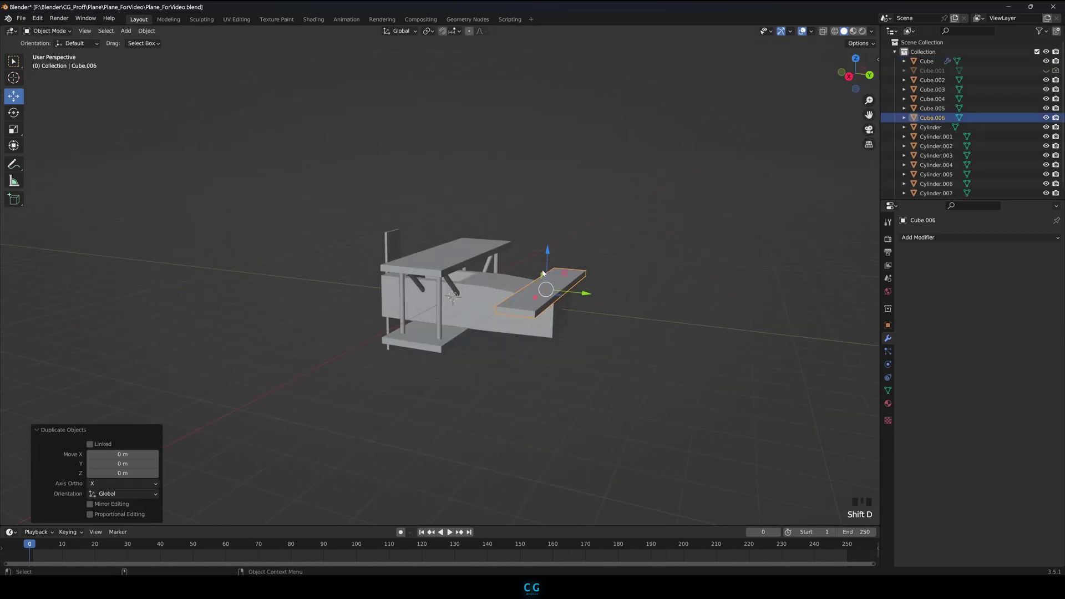
key(s)
key(x)
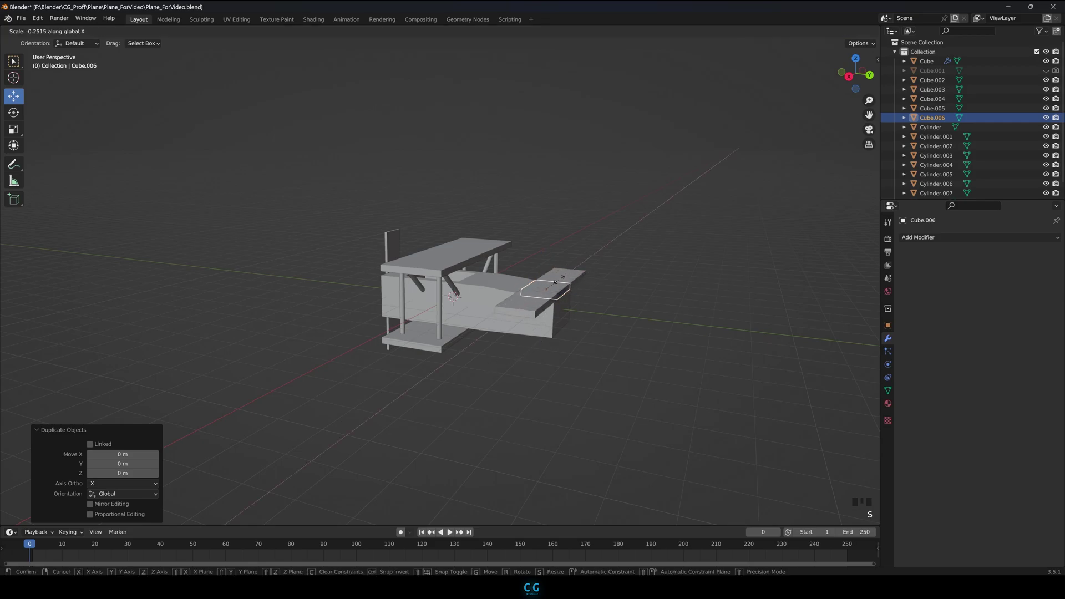
click(559, 279)
Rotate the shortened tail wing copy to 90° on Y so it stands upright as a fin
click(888, 325)
key(ctrl+z)
drag(997, 307, 1011, 307)
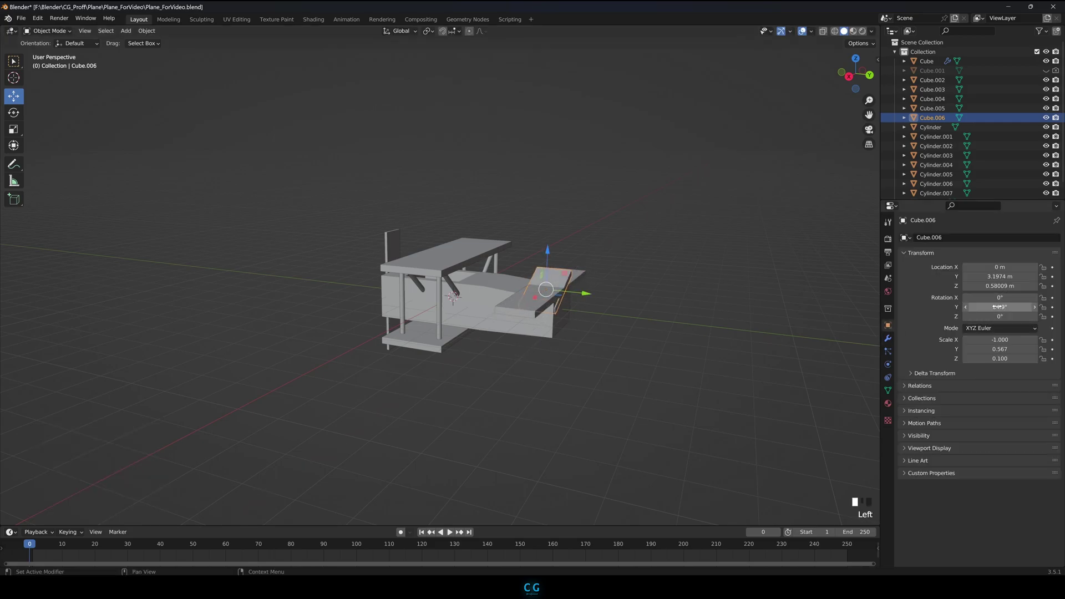
Scale the fin down along Z and move it up to about 1.2 m in Z on top of the tail wing
scroll(680, 300, up, 4)
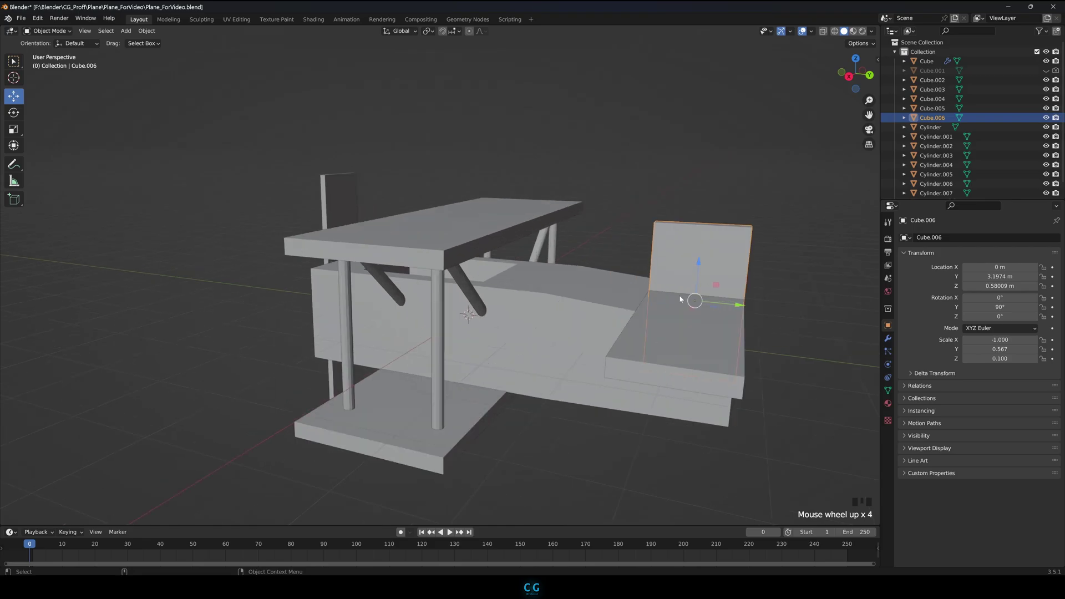
key(s)
right_click(743, 288)
alt+drag(743, 288, 760, 286)
key(s)
key(z)
click(743, 282)
key(KP_3)
drag(688, 224, 689, 188)
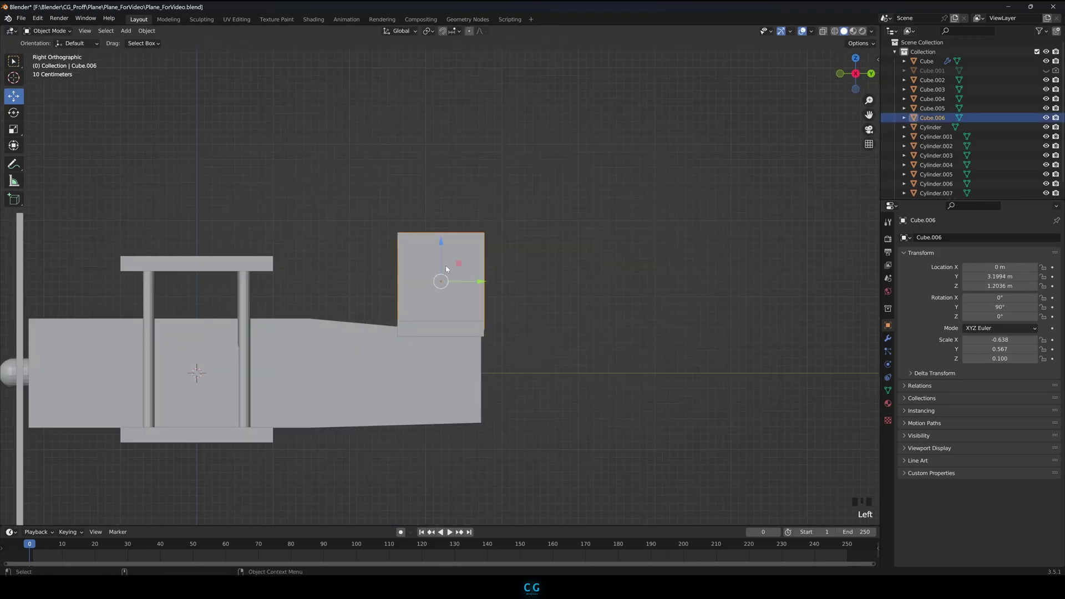
Slope the fin's top by lowering its front top edge along Z and its rear top edge slightly
key(Tab)
alt+drag(446, 269, 483, 286)
click(397, 231)
drag(397, 196, 398, 235)
click(471, 231)
drag(471, 193, 516, 225)
drag(403, 243, 402, 255)
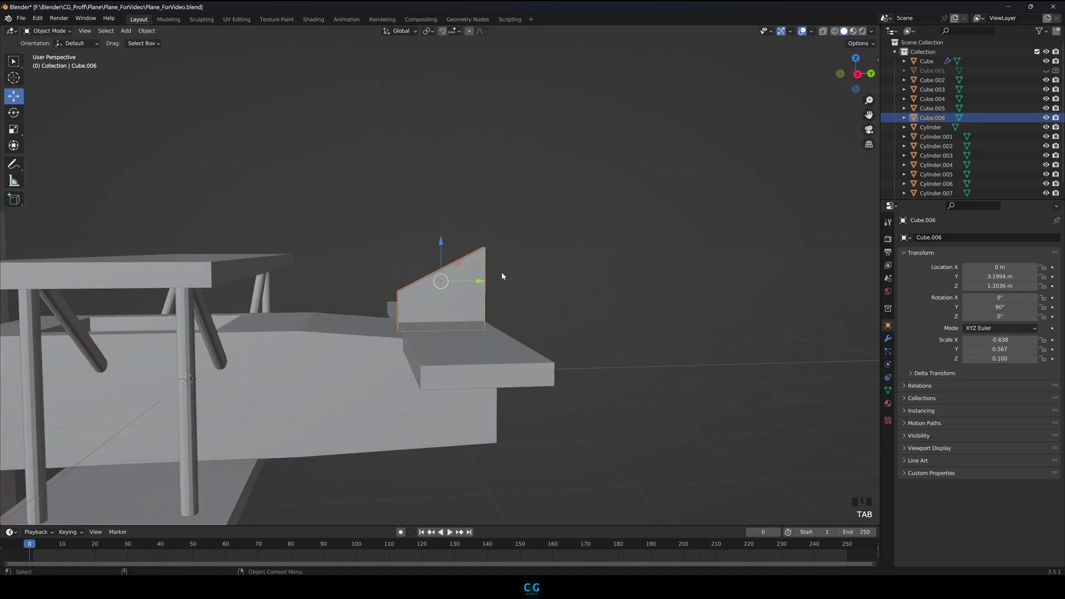
Add a Bevel modifier with a 0.1 m amount to the fin and increase its segments
scroll(501, 272, up, 4)
click(532, 380)
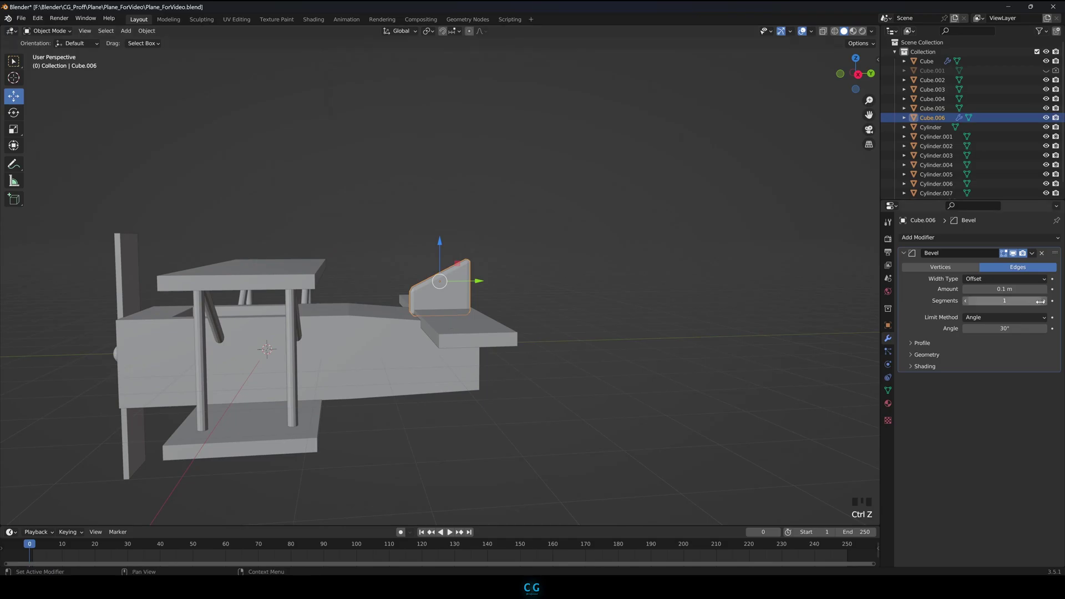
click(1040, 301)
click(524, 322)
Lower the fin slightly along Z onto the tail and shift it slightly backward along Y
scroll(524, 322, up, 3)
alt+drag(499, 383, 462, 367)
click(450, 299)
drag(438, 245, 438, 250)
scroll(531, 333, down, 4)
alt+drag(525, 272, 519, 314)
key(KP_3)
scroll(518, 313, up, 5)
click(460, 310)
drag(438, 239, 438, 247)
drag(475, 288, 484, 288)
Extend the body's rear face by about 0.853 m along Y to lengthen the tail
click(571, 320)
alt+drag(571, 320, 590, 332)
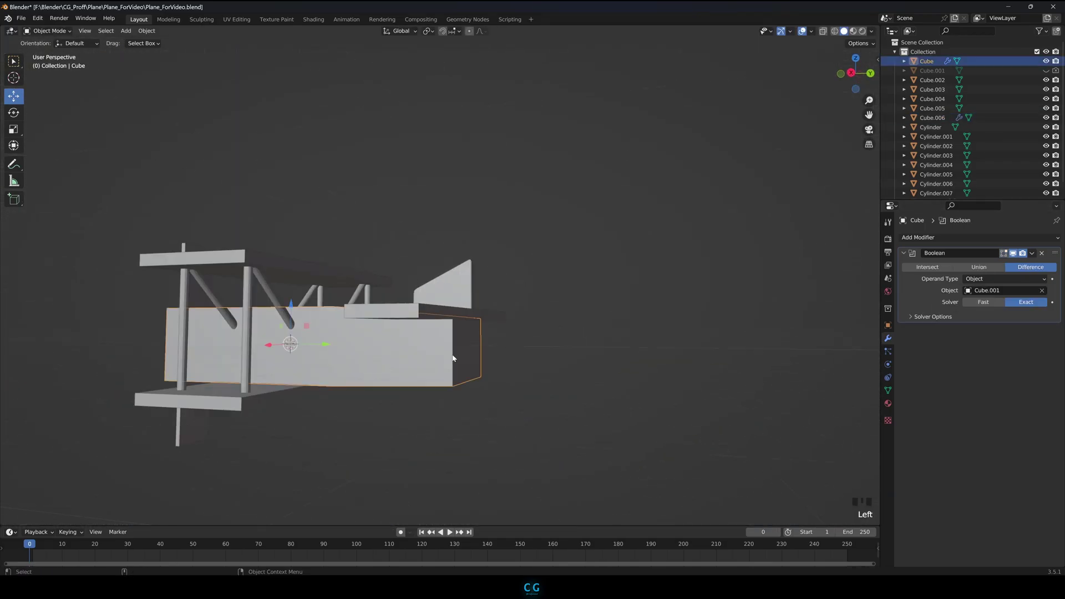
key(Tab)
key(3)
key(g)
key(y)
click(577, 317)
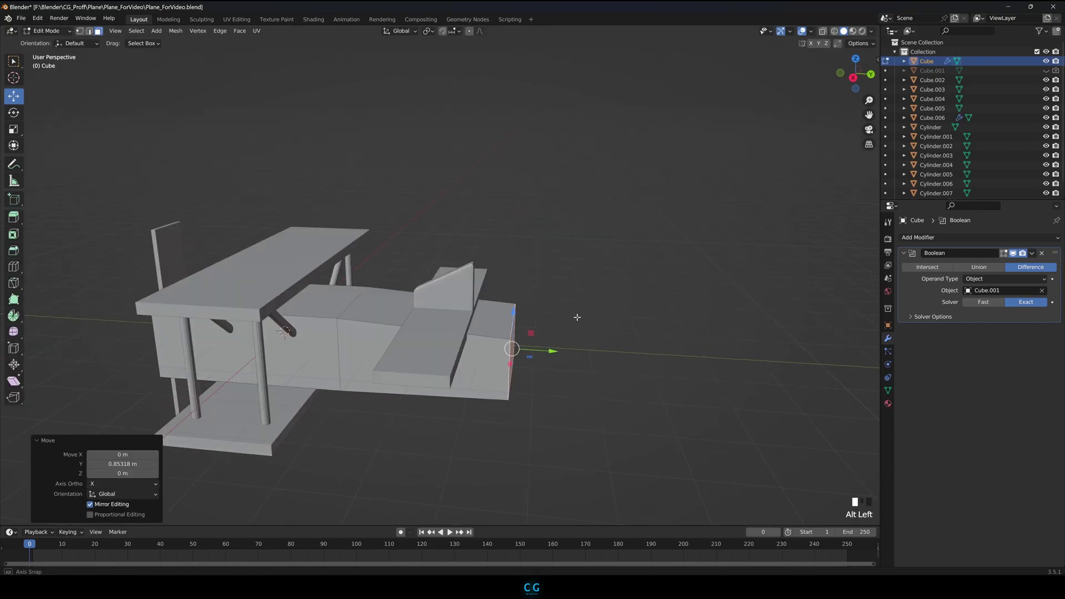
Select the fin and tail wing together and move them back along Y to the rear end of the lengthened body
key(Tab)
click(482, 285)
shift+click(465, 290)
key(KP_3)
scroll(485, 313, up, 4)
drag(486, 316, 572, 344)
Add a cylinder for a wheel with 24 vertices, a 0.97 m radius and a reduced depth
click(511, 217)
key(shift+a)
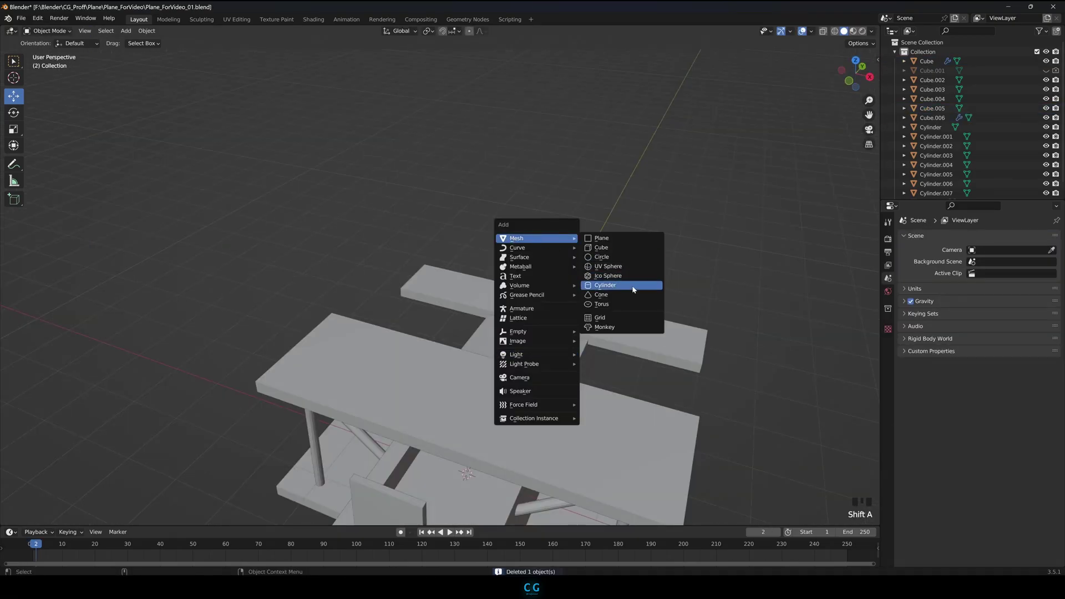
click(634, 287)
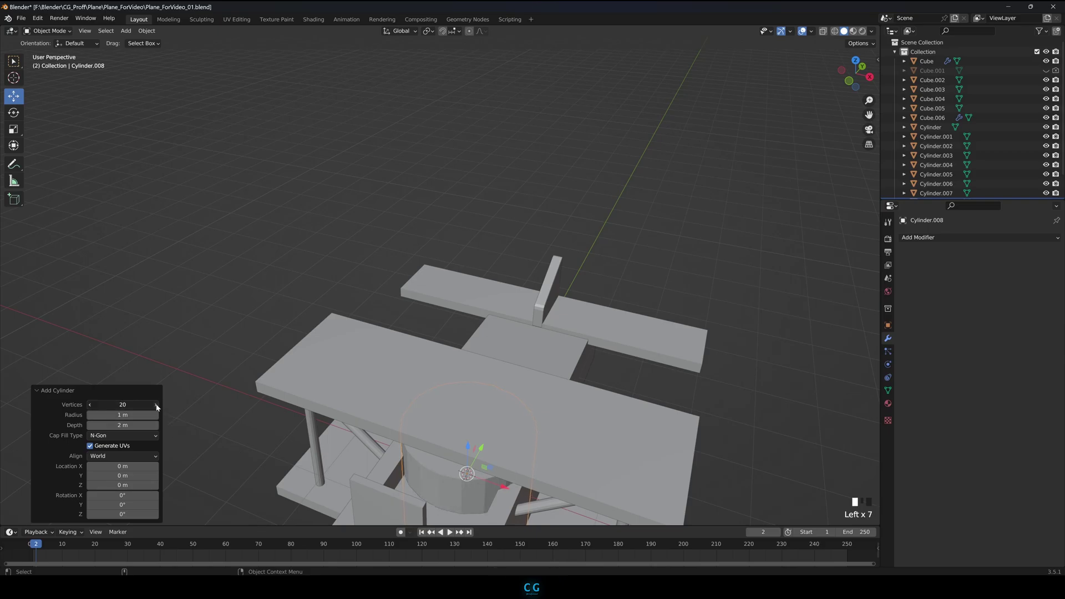
alt+drag(519, 505, 531, 471)
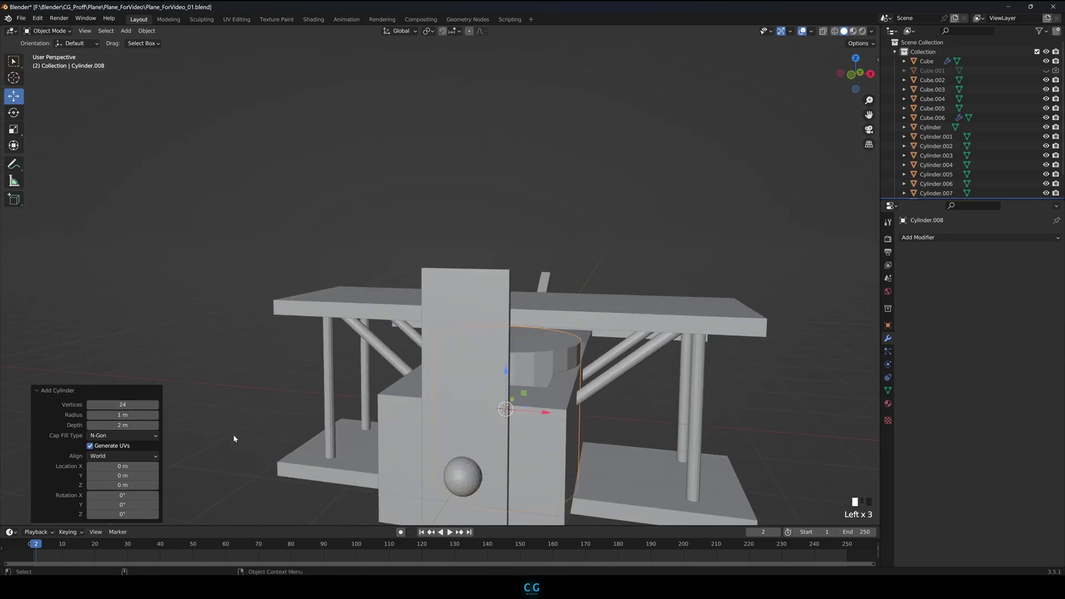
drag(389, 292, 399, 292)
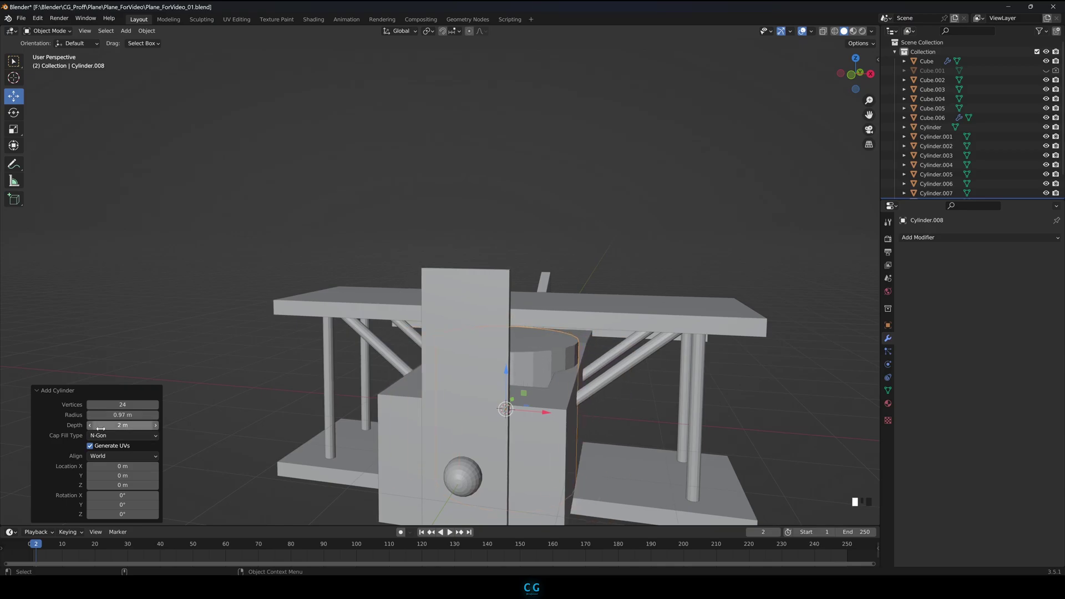
drag(101, 429, 610, 299)
Raise the cylinder about 3.26 m along Z above the plane and set its Y rotation to 90°
drag(506, 370, 510, 131)
key(KP_1)
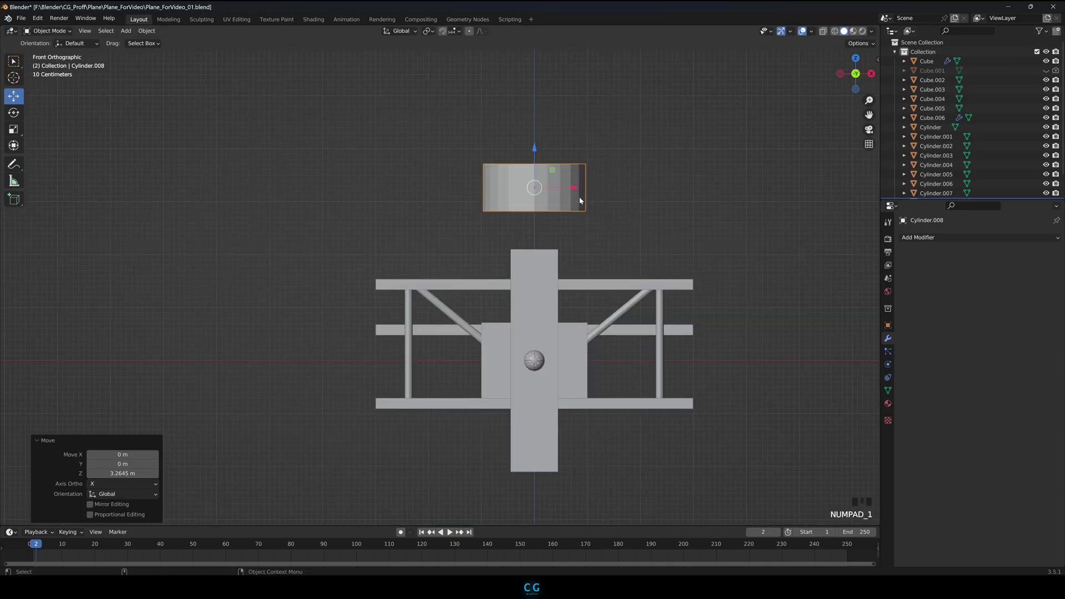
click(888, 325)
key(ctrl+z)
drag(999, 307, 1032, 308)
key(KP_3)
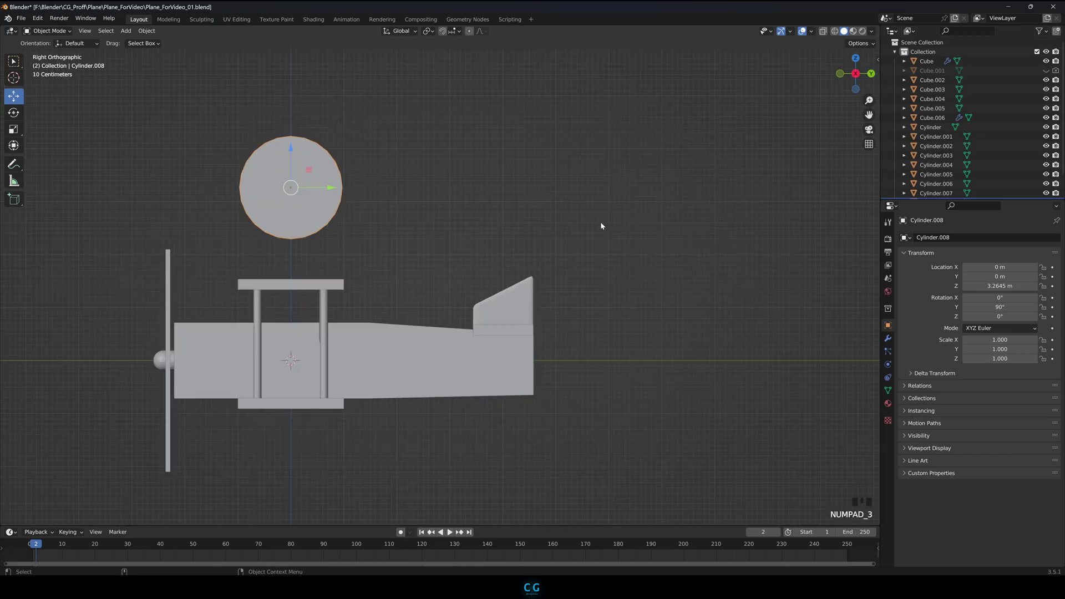
Move the cylinder down below the lower wing and scale it uniformly to 0.614
drag(292, 158, 315, 435)
key(s)
click(281, 445)
Widen the wheel along X to a scale of 0.743 and place it at about X 1.36 m, Z -1.96 m
key(KP_1)
key(s)
key(x)
click(588, 443)
drag(575, 464, 617, 436)
scroll(605, 452, down, 1)
Bevel the wheel's two outer rim edge loops, widening the bevel and adding segments to round the tyre
middle_drag(609, 442, 562, 421)
key(Tab)
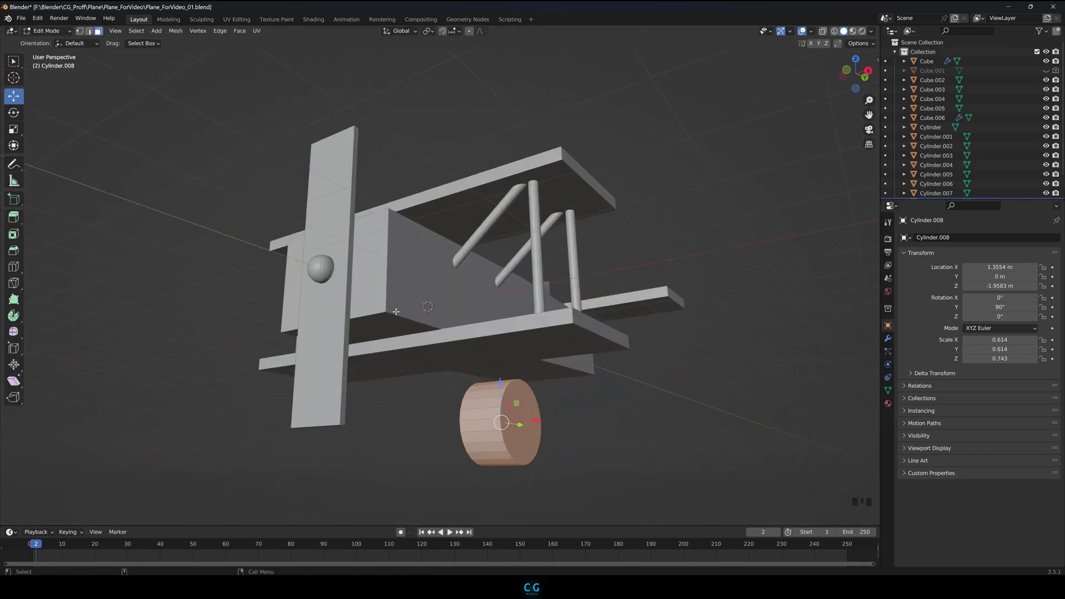
key(2)
scroll(555, 443, up, 3)
click(580, 475)
alt+click(581, 477)
middle_drag(588, 478, 622, 474)
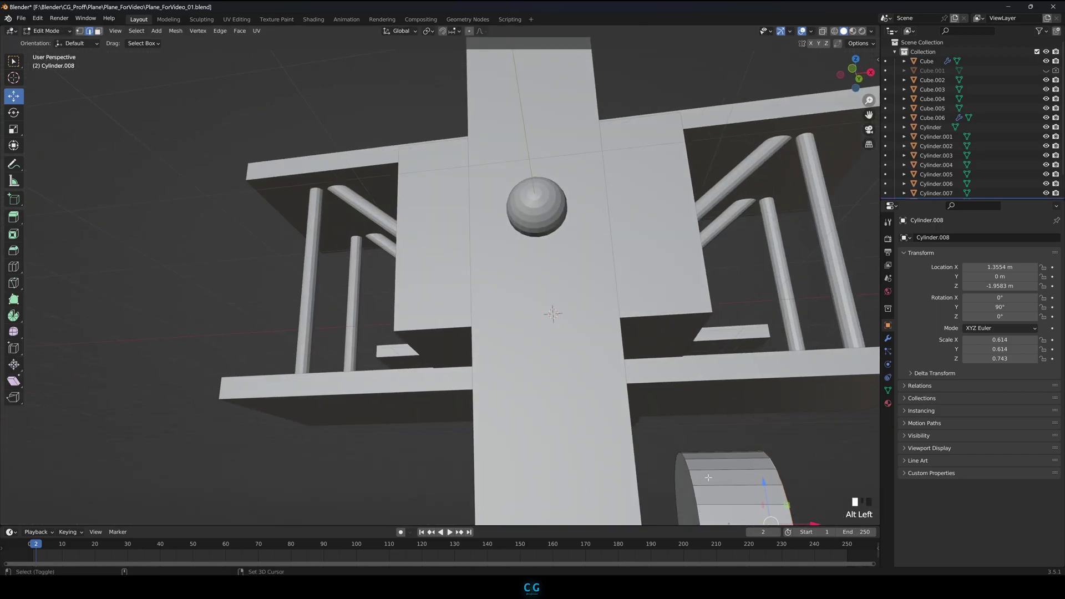
click(19, 248)
alt+middle_click(661, 439)
drag(543, 396, 475, 383)
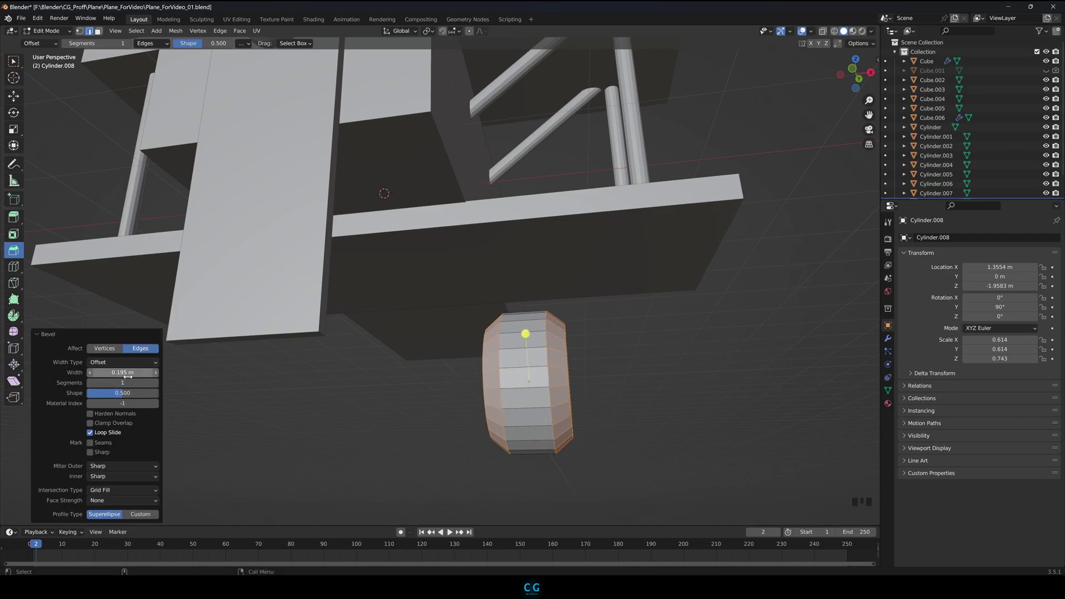
mouse_move(129, 375)
mouse_down()
mouse_move(153, 375)
mouse_move(140, 376)
mouse_up()
drag(129, 384, 146, 383)
Inset the wheel's outer side face by about 0.3 m
alt+drag(513, 397, 477, 417)
click(451, 383)
click(433, 449)
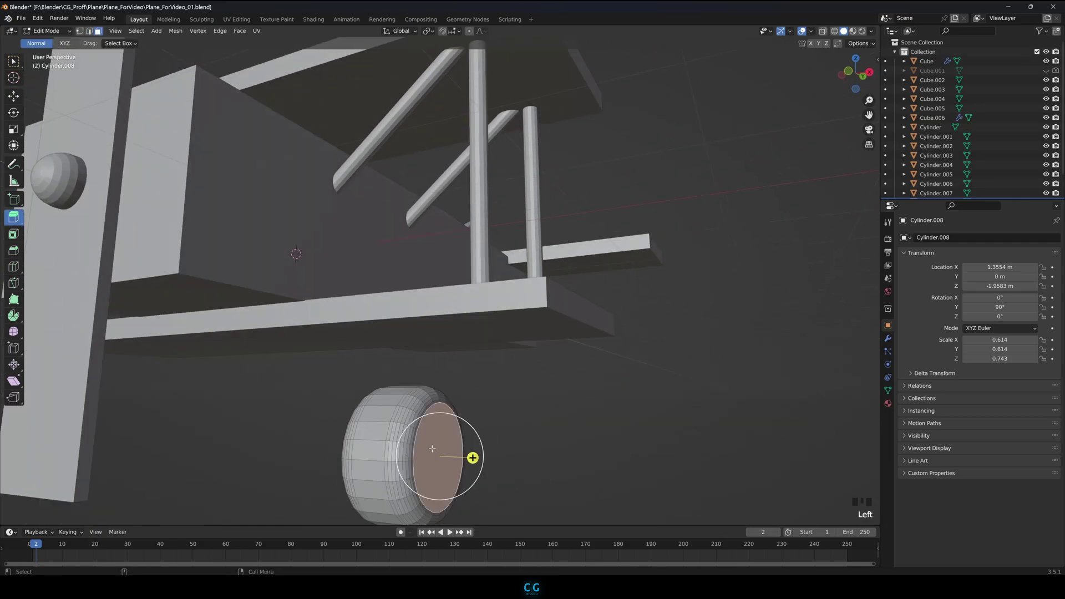
key(shift+space)
key(i)
drag(432, 449, 470, 457)
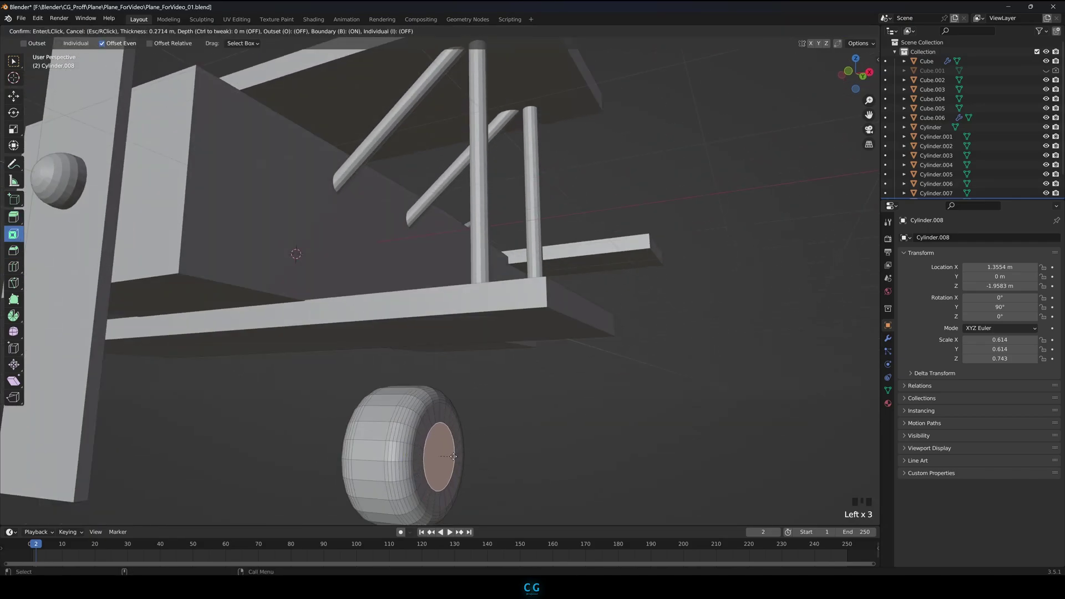
click(451, 457)
Extrude the inset face inward to form a hub recess in the wheel
click(17, 220)
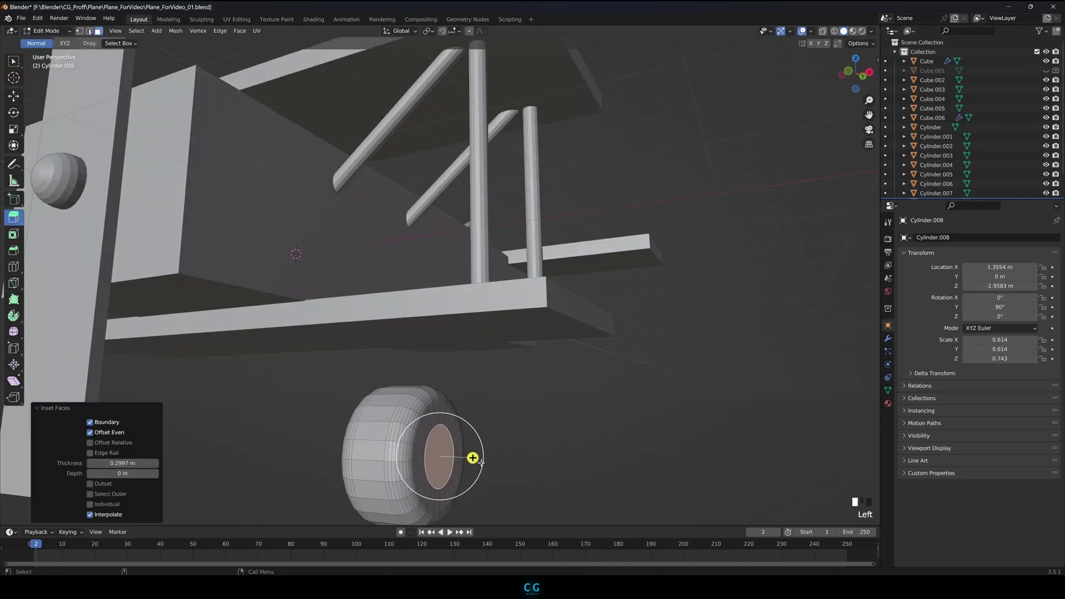
mouse_move(472, 458)
mouse_down()
mouse_move(502, 460)
mouse_move(468, 469)
mouse_up()
drag(464, 476, 464, 475)
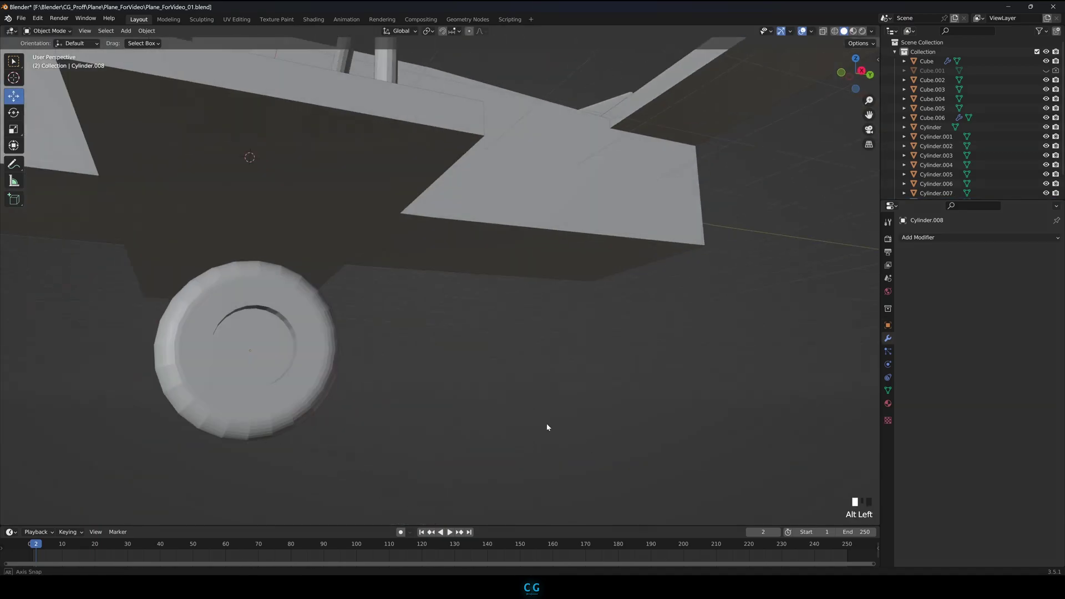
Bevel the outer edge loop of the wheel's hub recess with a narrow width
alt+drag(261, 363, 316, 379)
key(Tab)
scroll(333, 383, up, 2)
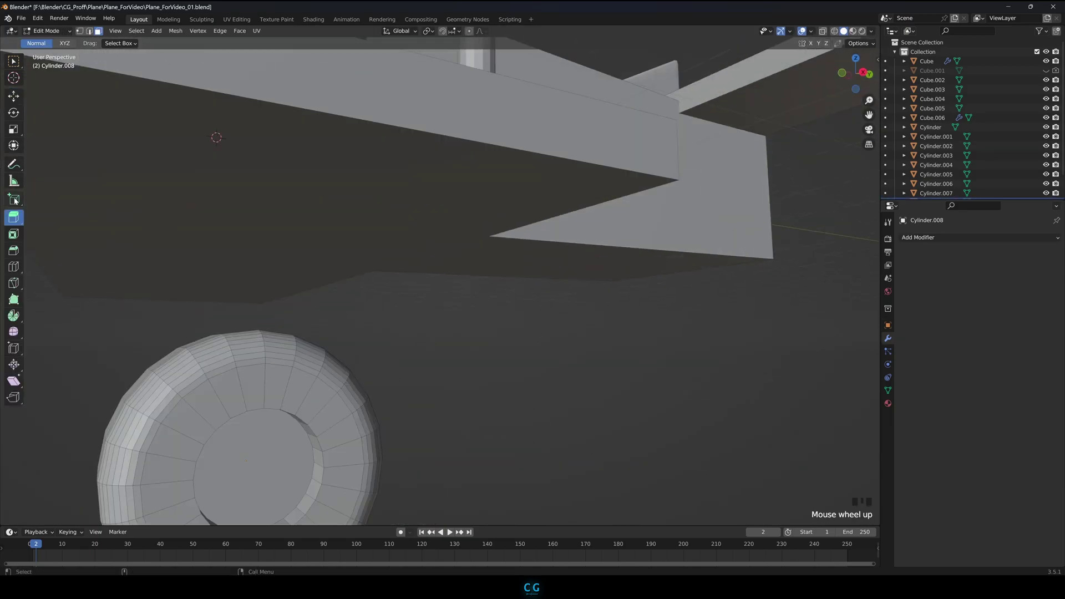
double_click(295, 419)
click(303, 419)
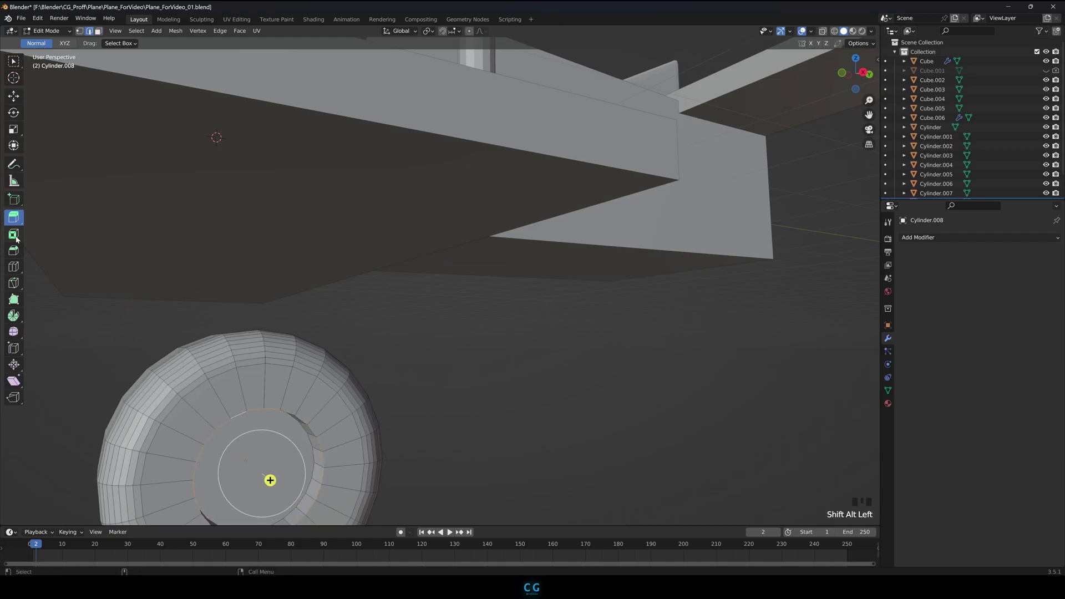
click(13, 250)
drag(275, 483, 273, 481)
click(478, 443)
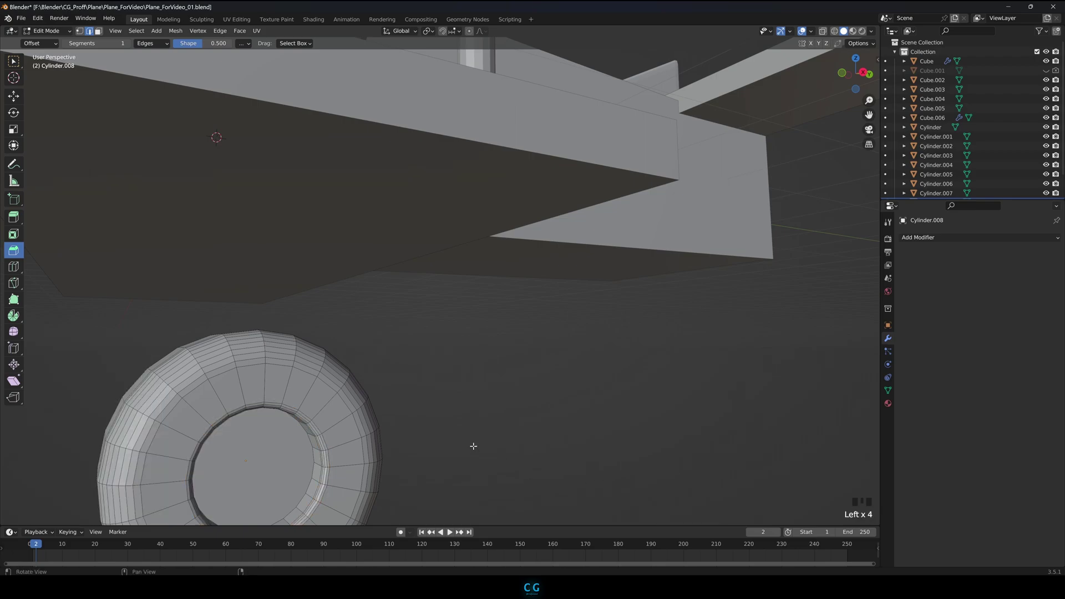
Bevel the inner edge loop at the bottom of the hub recess by about 0.053 m with 2 segments
middle_drag(477, 442, 491, 430)
alt+click(451, 347)
alt+shift+click(450, 347)
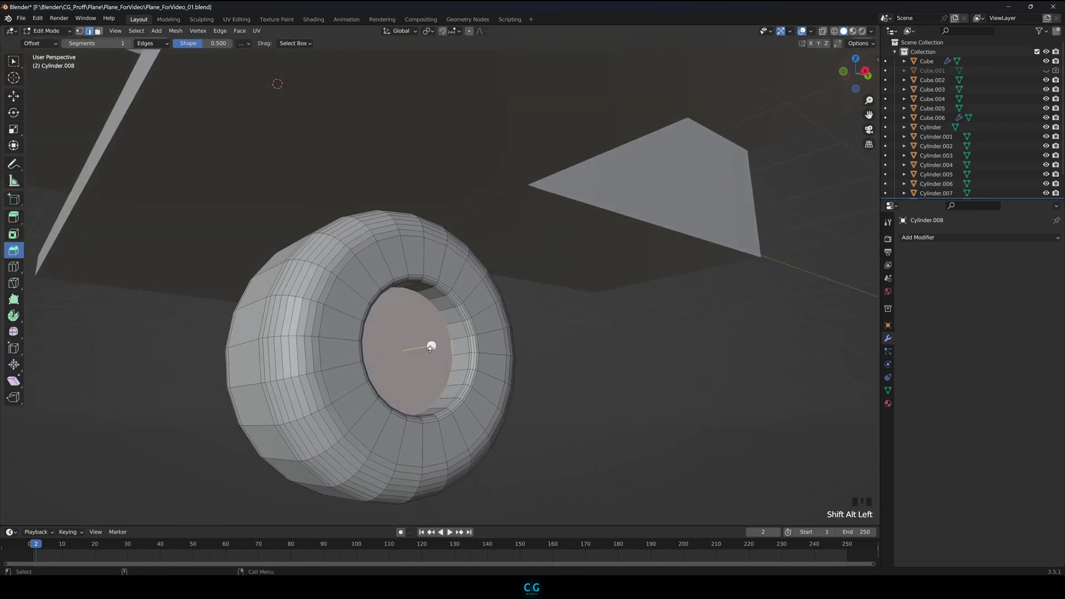
drag(431, 345, 444, 348)
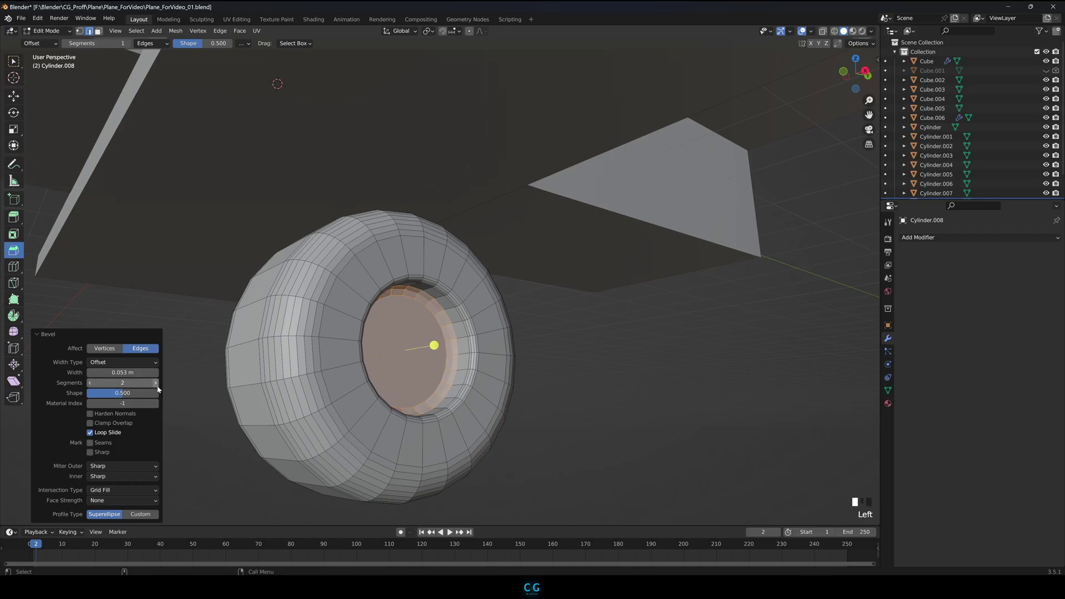
click(628, 355)
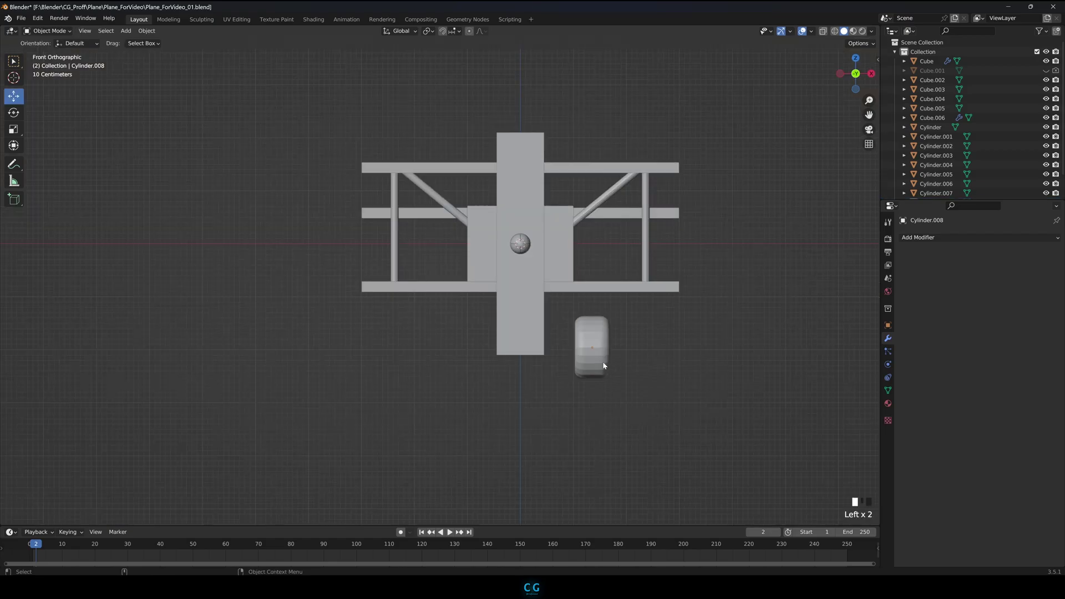
Shade the wheel smooth and keep it selected
click(603, 364)
right_click(604, 363)
click(604, 362)
click(630, 382)
alt+drag(626, 385, 562, 392)
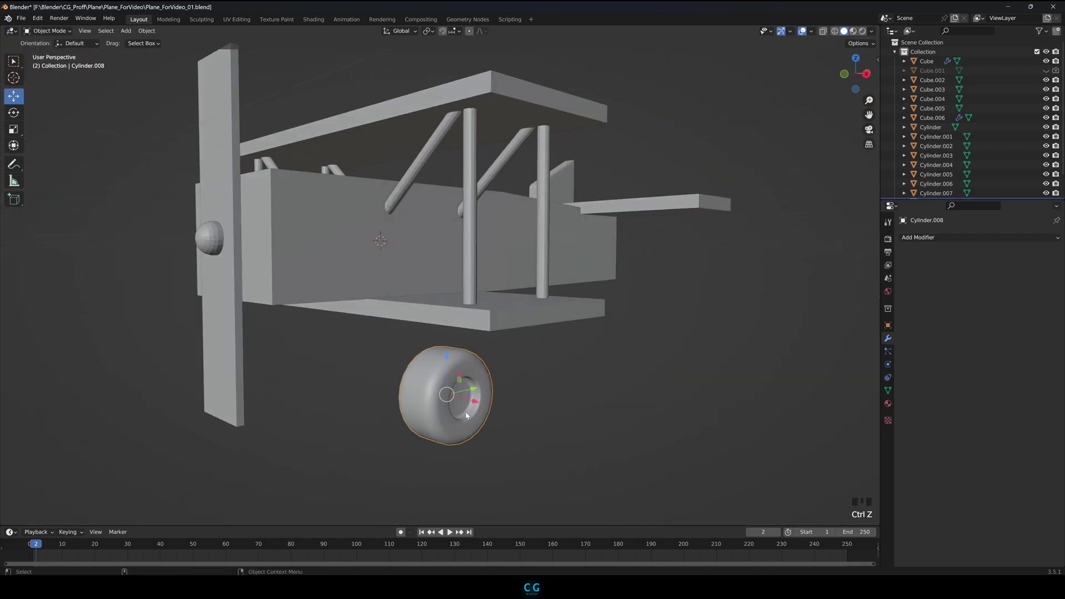
Duplicate the wheel and move the copy along X to the opposite side of the plane's centreline
key(KP_1)
key(shift+d)
key(x)
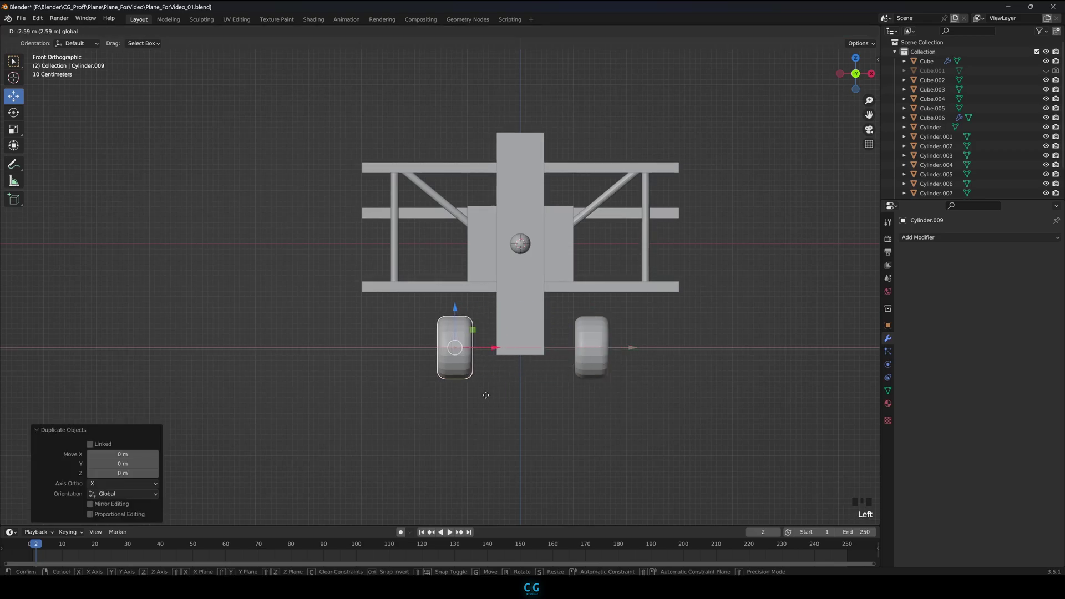
click(482, 397)
click(669, 320)
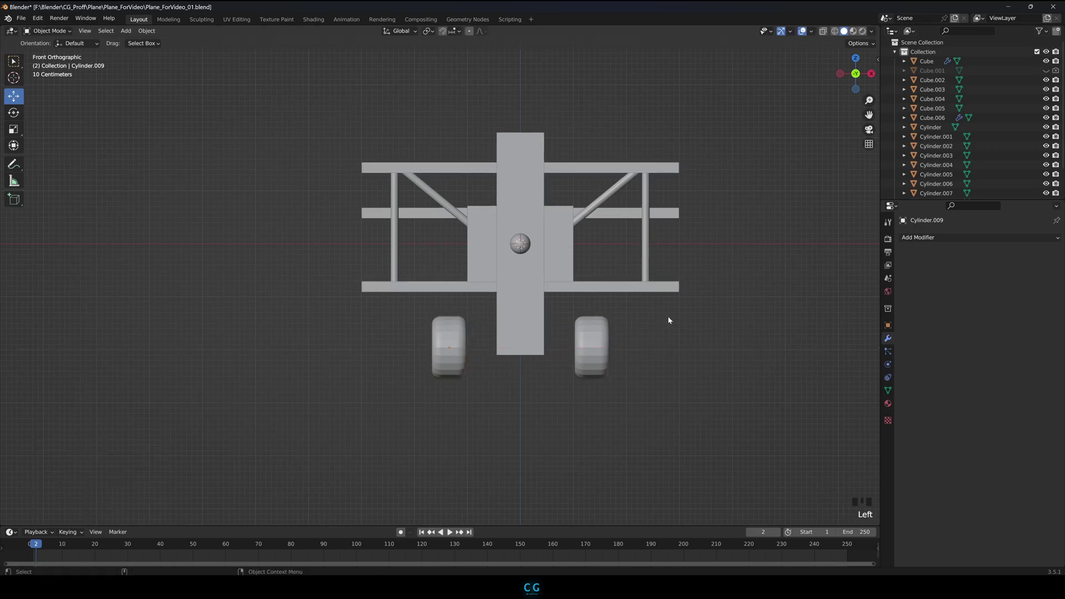
Duplicate the vertical wing strut in place and set the copy's Y rotation to 90°
key(shift+d)
click(648, 236)
click(888, 326)
drag(993, 306, 1012, 307)
click(999, 307)
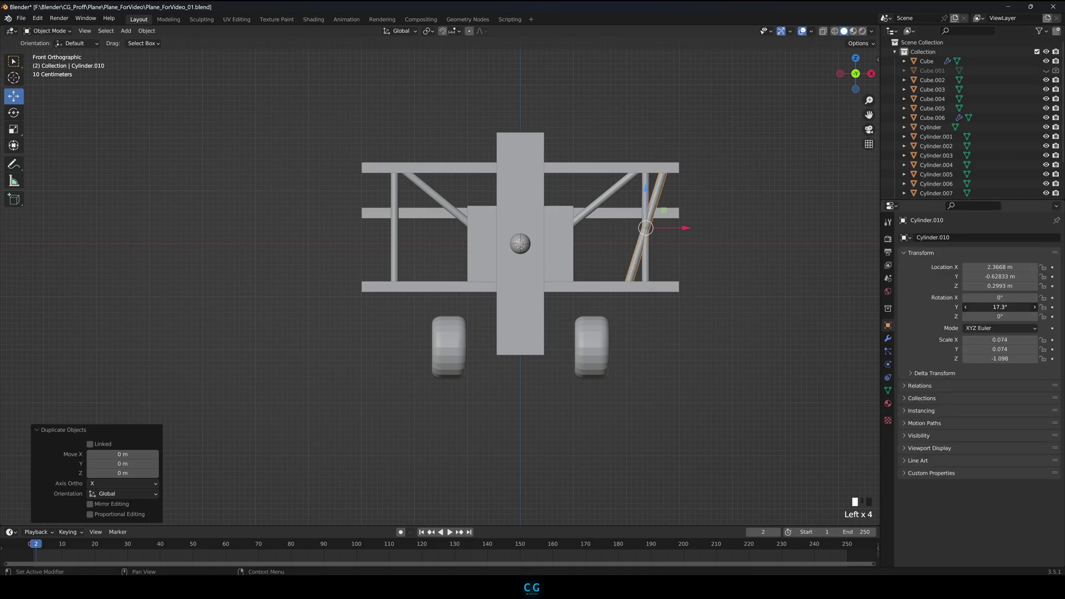
text(90)
key(Return)
Move the horizontal strut copy to the wheel's hub centre in side view and scale it up to serve as an axle
key(KP_3)
drag(311, 228, 342, 228)
drag(304, 195, 311, 315)
key(s)
click(427, 335)
scroll(388, 344, up, 3)
drag(244, 397, 245, 398)
drag(205, 360, 204, 358)
key(KP_1)
Centre the axle between the wheels by setting its X and Y locations to 0
scroll(499, 344, down, 4)
drag(1000, 276, 1026, 276)
click(1000, 267)
text(0)
key(Tab)
text(0)
key(Return)
Adjust the axle's Z scale so it spans between the wheels and resize its thickness
drag(1000, 359, 1054, 359)
alt+drag(615, 360, 554, 368)
scroll(553, 369, up, 4)
mouse_move(1000, 359)
mouse_down()
mouse_move(986, 359)
mouse_move(1020, 359)
mouse_up()
mouse_move(488, 410)
alt+mouse_down()
mouse_move(542, 423)
mouse_move(500, 412)
alt+mouse_up()
key(s)
click(491, 412)
alt+drag(660, 409, 697, 397)
key(s)
click(574, 391)
alt+drag(593, 396, 636, 392)
Duplicate the axle, shorten the copy into a collar with a Z scale of about -0.233, and enlarge it to 1.278
key(KP_1)
click(625, 352)
key(shift+s)
right_click(626, 353)
key(shift+d)
right_click(623, 353)
drag(612, 347, 589, 351)
key(s)
click(599, 354)
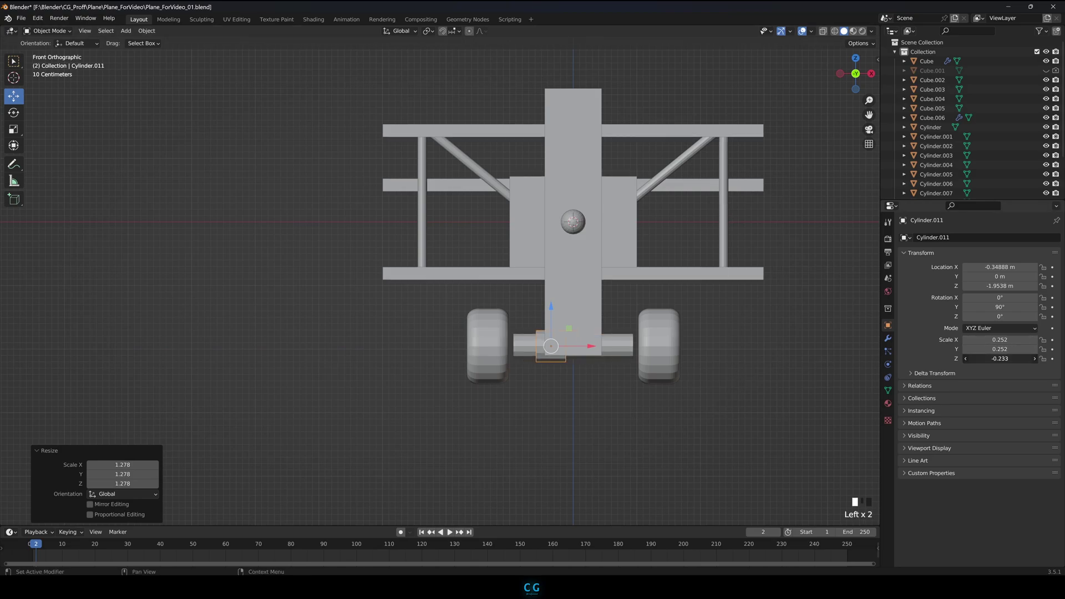
Fit the collar against one wheel and move a duplicate of it along X against the opposite wheel
drag(589, 347, 525, 346)
alt+drag(352, 325, 327, 358)
key(s)
click(310, 358)
drag(560, 347, 625, 347)
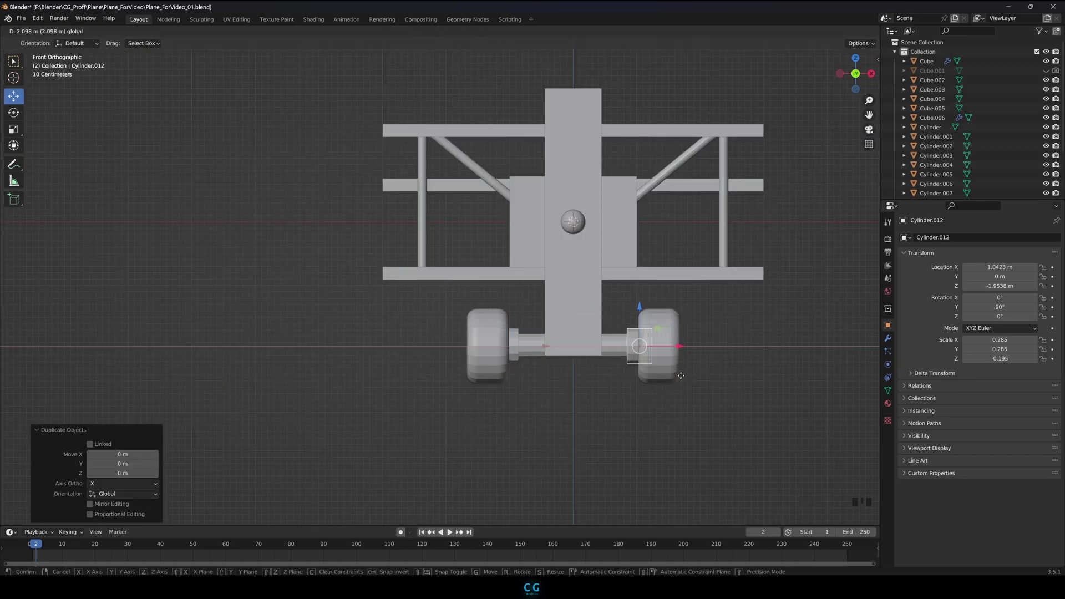
drag(681, 376, 680, 376)
Duplicate a vertical wing strut and move the copy inward, down and along Y to stand above the axle near the wheel
key(shift+d)
right_click(510, 205)
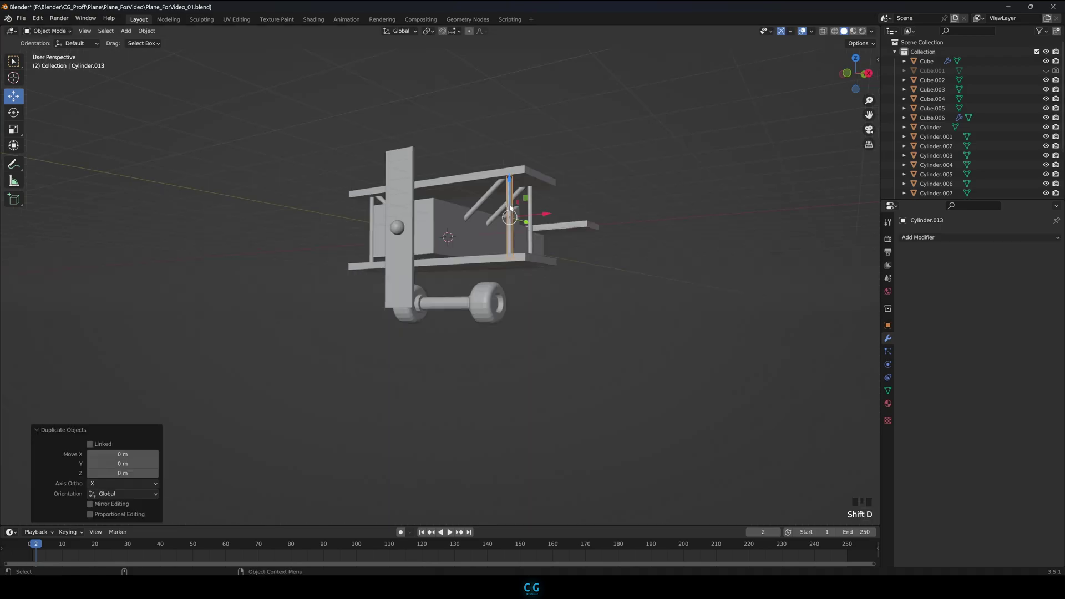
key(KP_1)
drag(570, 236, 523, 237)
drag(504, 197, 506, 233)
click(578, 367)
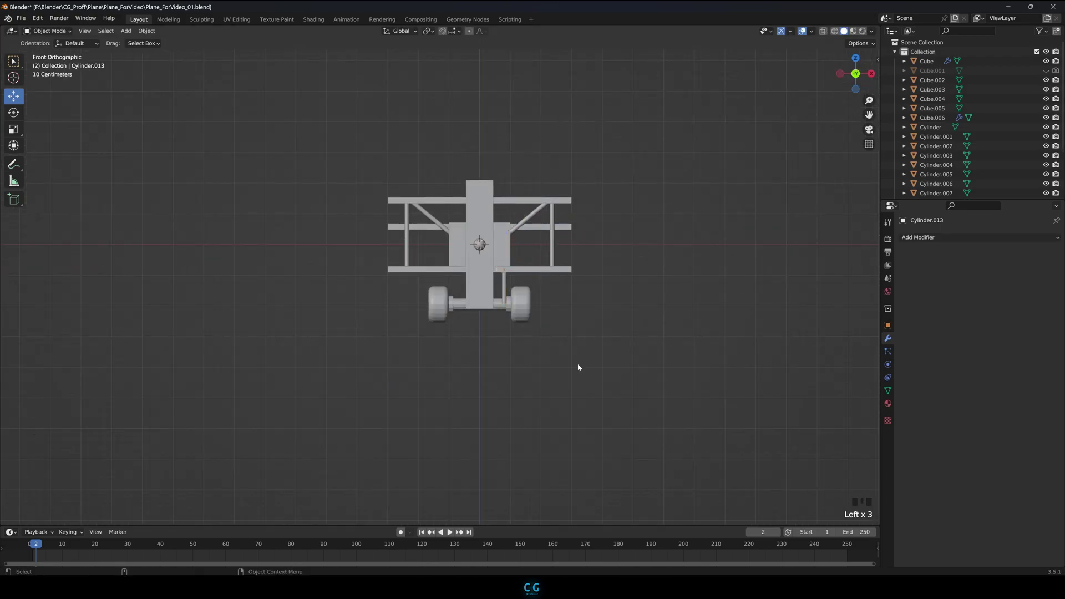
key(KP_3)
scroll(333, 282, up, 3)
drag(372, 263, 396, 275)
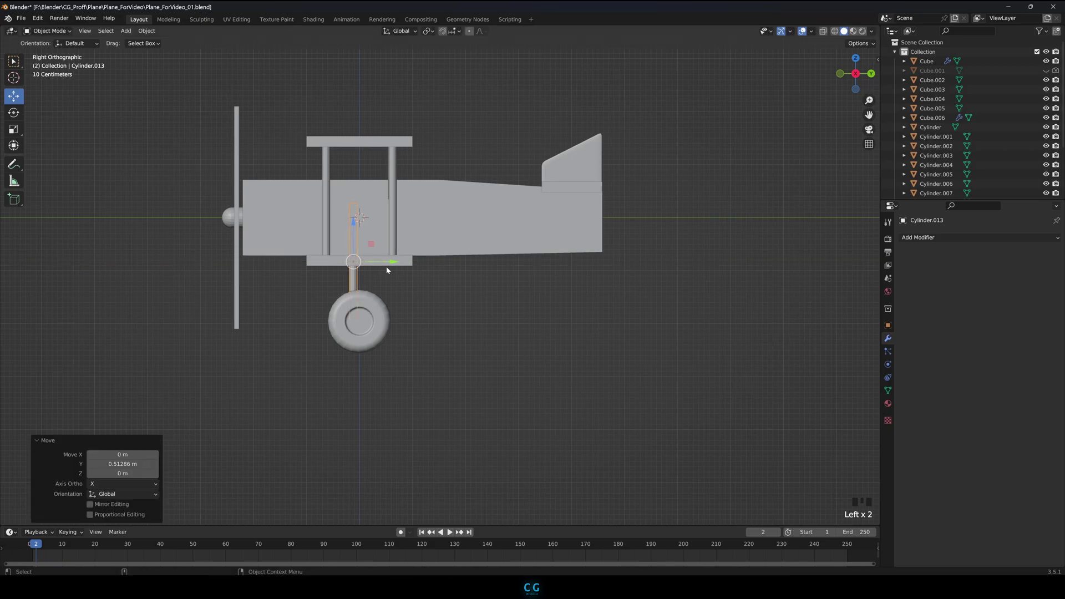
Set the landing-gear strut's Y rotation to 0° and its X rotation to 25°
click(888, 325)
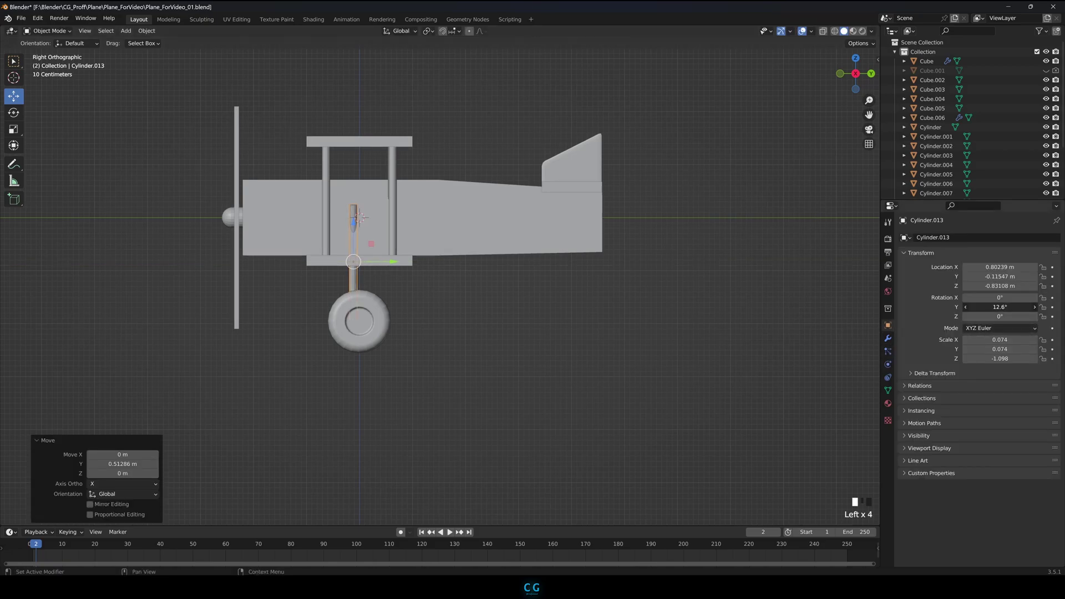
click(1000, 307)
text(0)
click(999, 317)
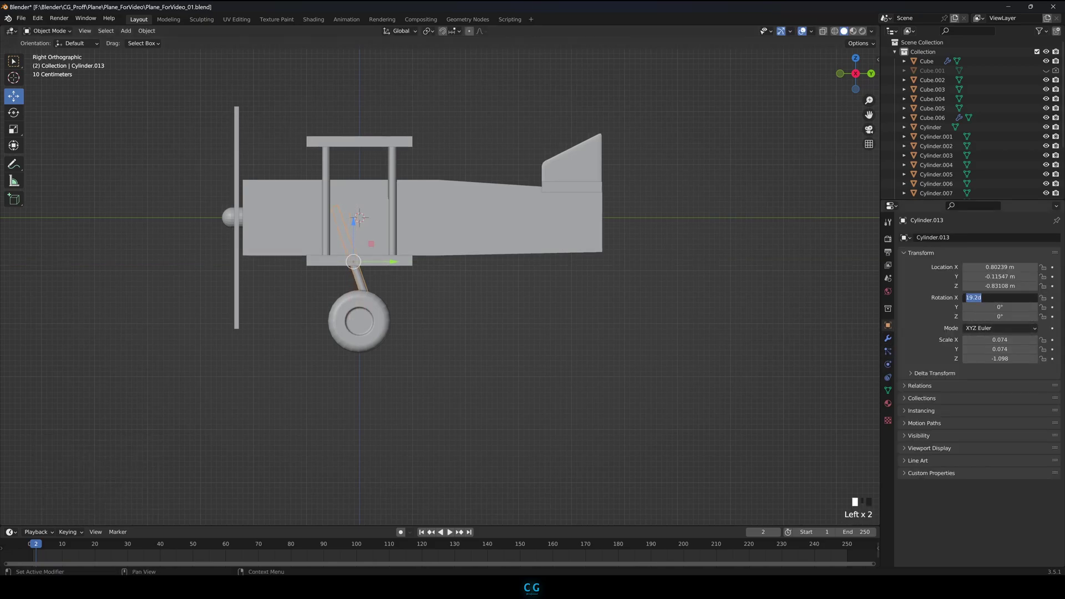
click(461, 355)
alt+drag(444, 347, 522, 326)
click(500, 275)
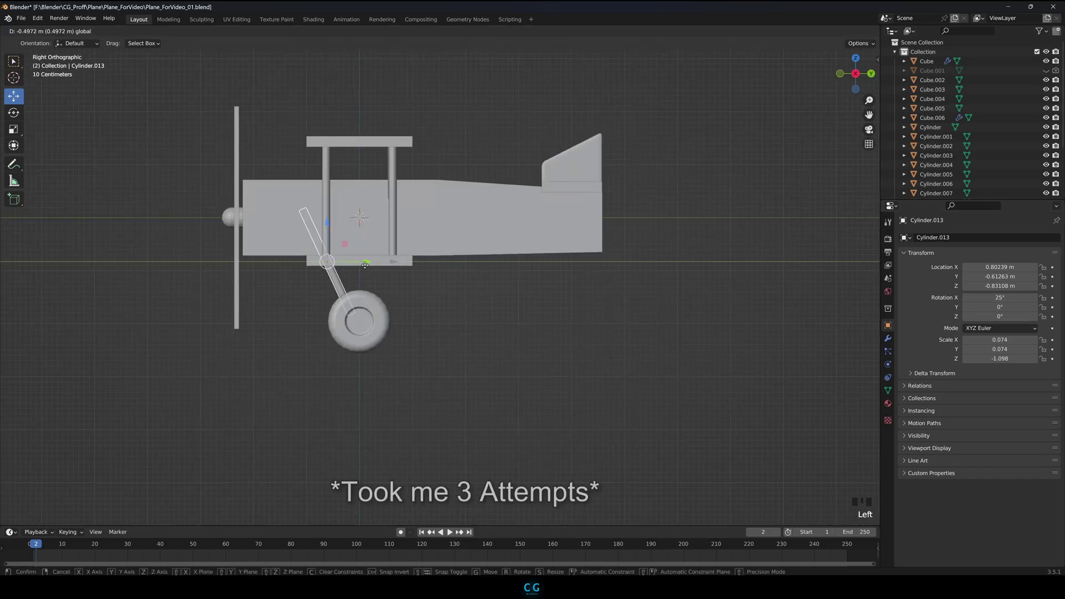
Shift the landing-gear strut forward by about 0.5 m, nudge it inward along X, and set its Y rotation to -25°
click(477, 359)
alt+drag(478, 359, 551, 346)
click(506, 269)
alt+drag(507, 270, 539, 276)
drag(580, 223, 574, 223)
drag(999, 307, 977, 307)
text(-25)
click(613, 319)
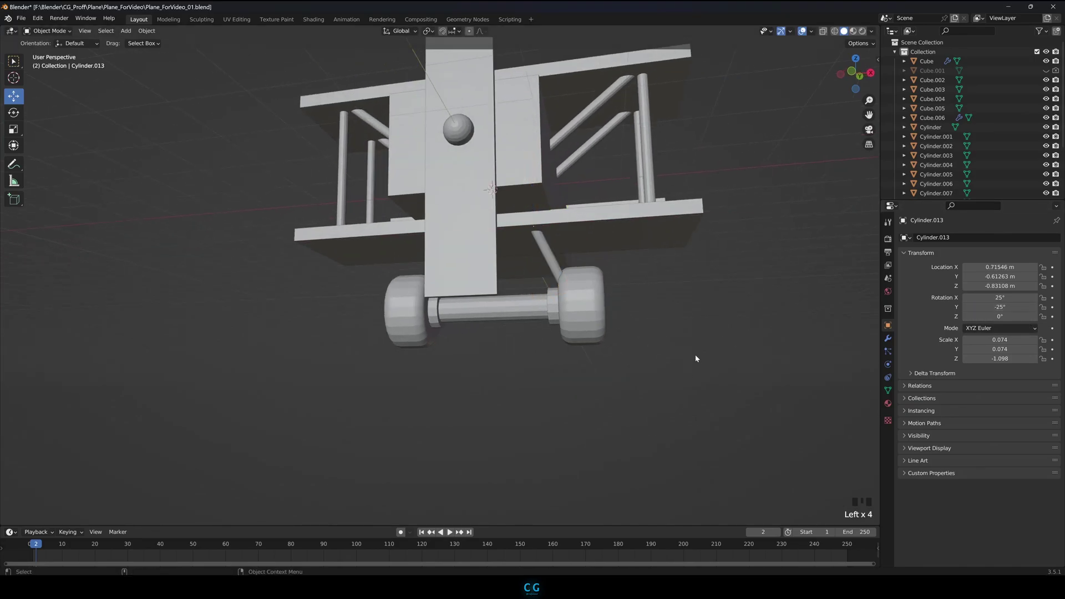
Shorten the landing-gear strut to a Z scale of -0.968 and move it down and inward so its lower end meets the axle
key(KP_1)
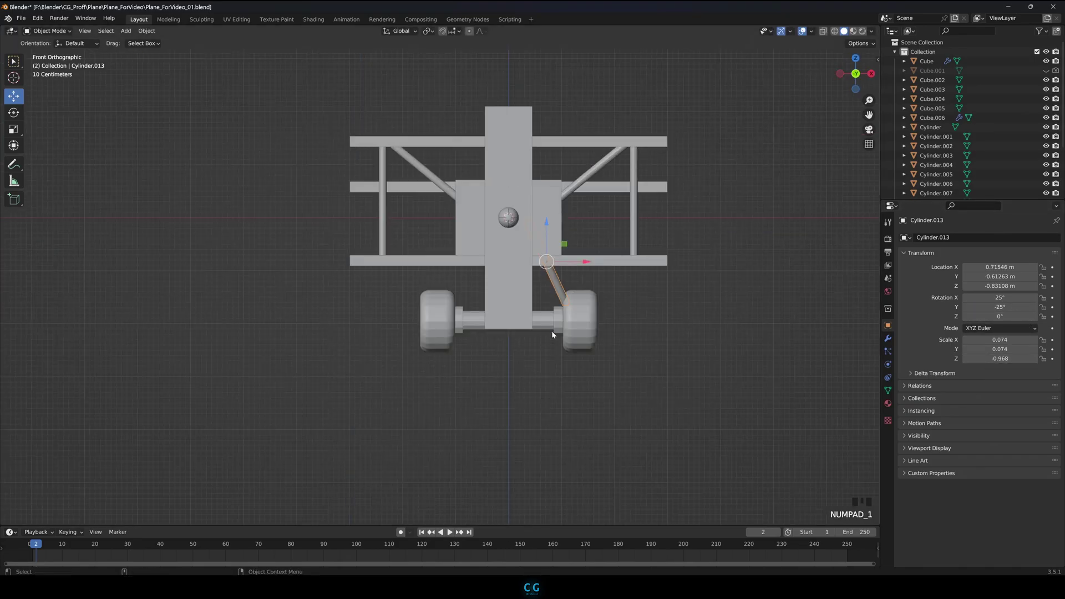
drag(546, 223, 547, 234)
drag(586, 271, 567, 272)
drag(528, 232, 528, 239)
key(KP_3)
drag(366, 279, 378, 279)
click(438, 358)
alt+drag(438, 361, 522, 343)
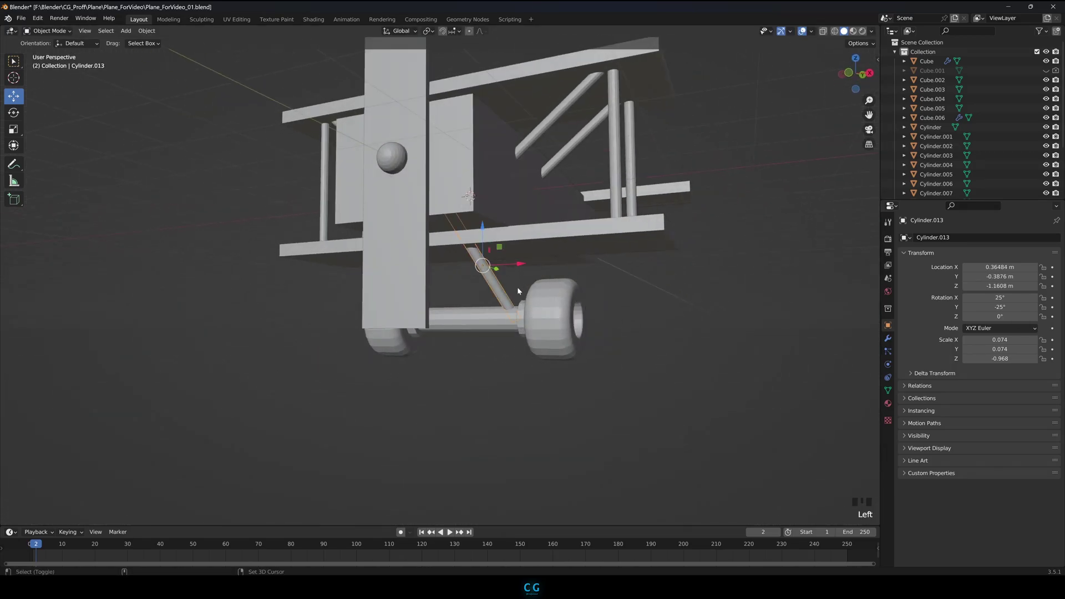
Duplicate the landing-gear strut, set the copy's Y rotation to 25°, and move it along X to the opposite side of the axle
key(shift+d)
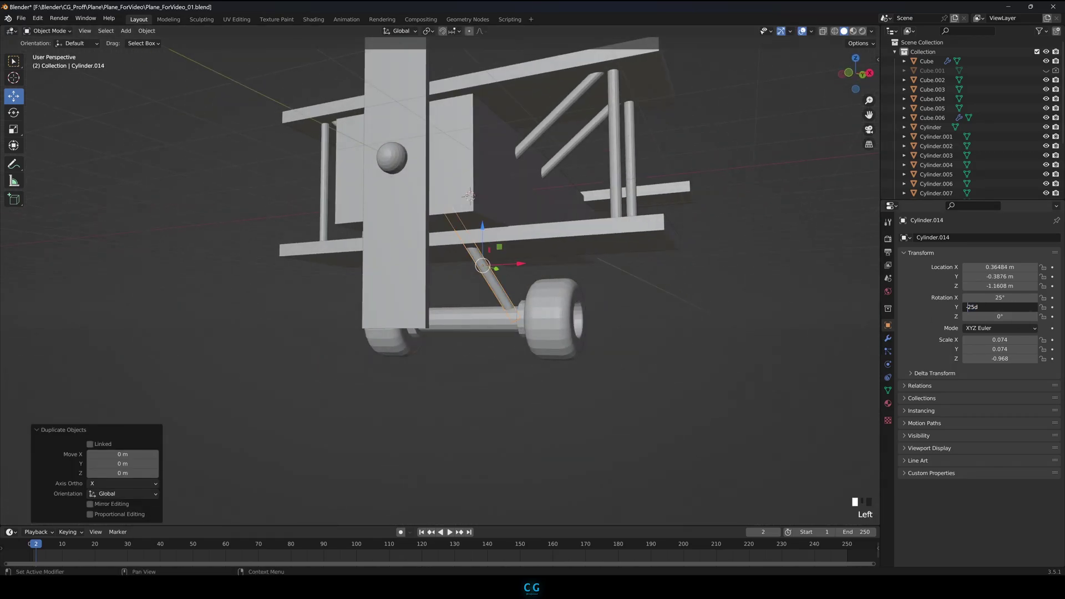
mouse_move(657, 343)
alt+mouse_down()
mouse_move(672, 349)
mouse_move(660, 349)
alt+mouse_up()
key(KP_1)
drag(568, 282, 672, 291)
key(KP_1)
scroll(640, 324, up, 2)
click(542, 279)
drag(546, 279, 571, 276)
click(585, 311)
Undo the last change and shift the original landing-gear strut slightly outward along X
scroll(614, 305, up, 2)
key(ctrl+z)
click(649, 318)
drag(661, 278, 669, 279)
Nudge the wheel and the two hub collars outward along X to even out the landing gear
click(447, 356)
drag(474, 365, 474, 365)
click(733, 363)
drag(770, 365, 778, 365)
click(685, 368)
click(480, 366)
drag(507, 364, 502, 364)
click(685, 366)
drag(738, 364, 753, 365)
Scale the axle along X to fit between the two collars
click(660, 365)
key(s)
key(x)
click(619, 361)
Nudge both landing-gear struts along X so they sit symmetrically on the axle
click(648, 317)
drag(669, 278, 671, 278)
click(517, 316)
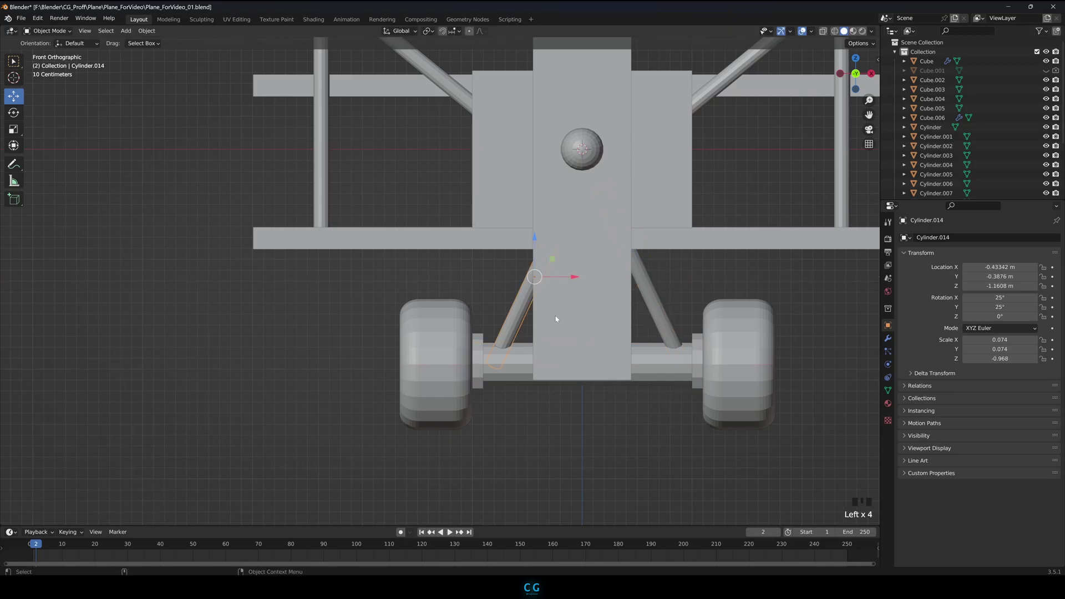
drag(571, 278, 574, 278)
Duplicate the original landing-gear strut in place and set the copy's X rotation to 125° to form a rear strut
alt+drag(622, 415, 513, 404)
click(379, 284)
alt+drag(382, 286, 403, 293)
right_click(402, 289)
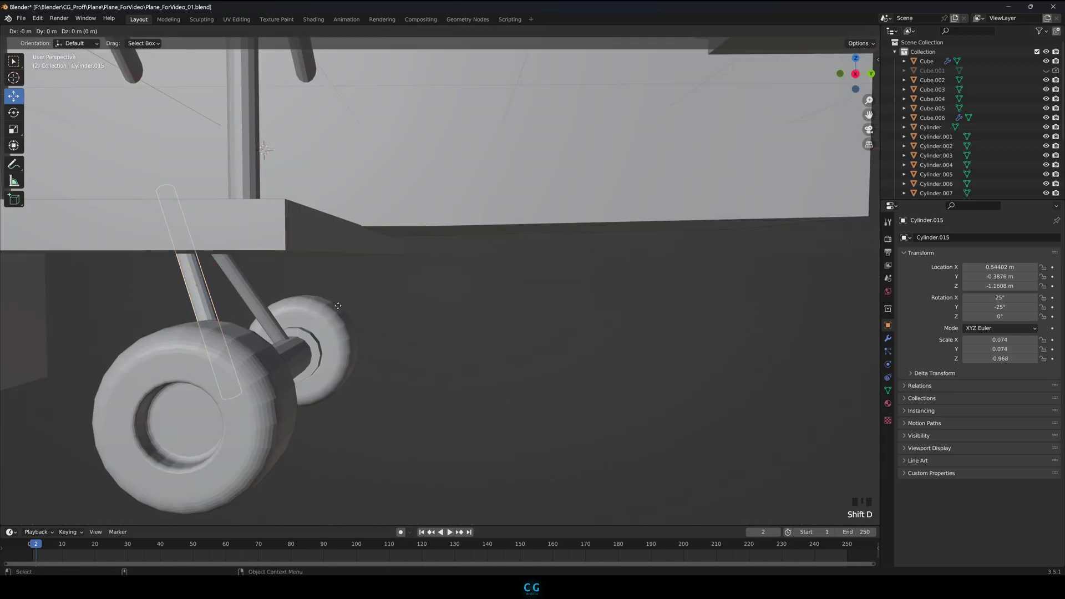
right_click(227, 307)
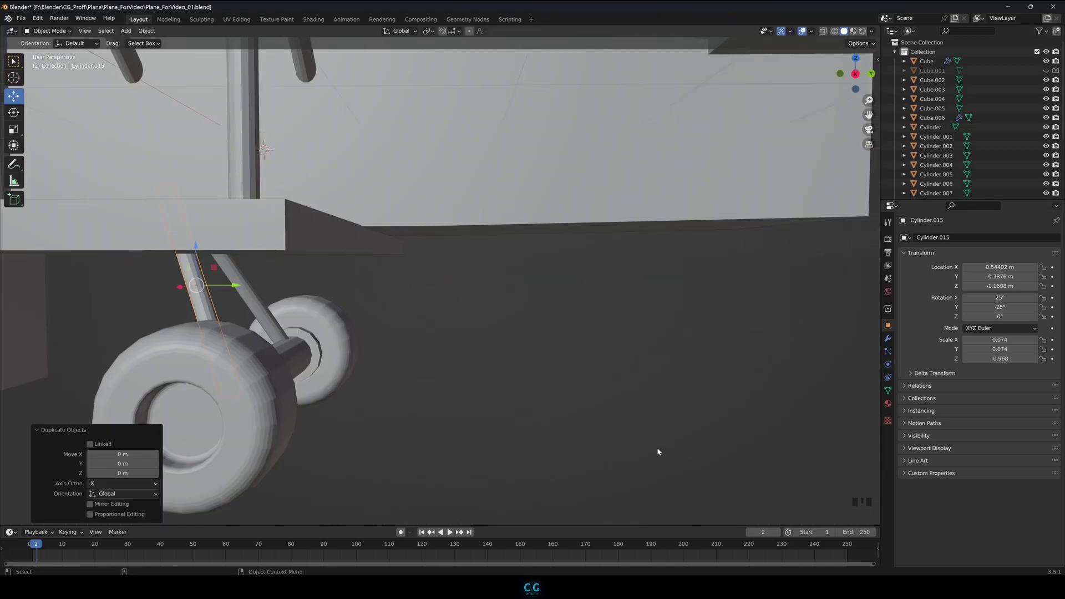
alt+drag(655, 445, 1063, 352)
drag(1000, 298, 1053, 298)
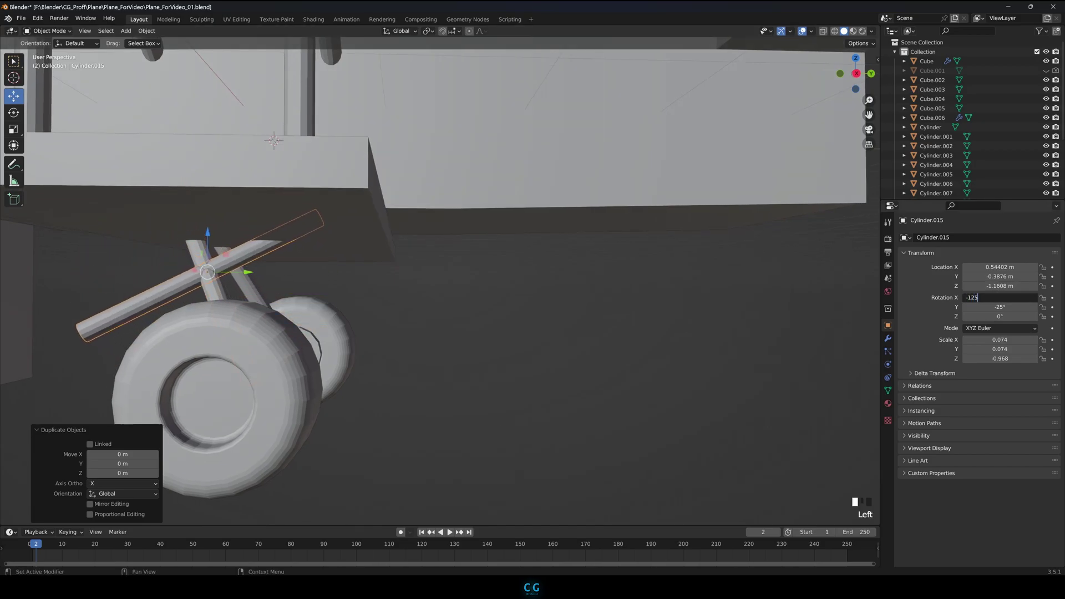
key(Return)
text(125)
key(Return)
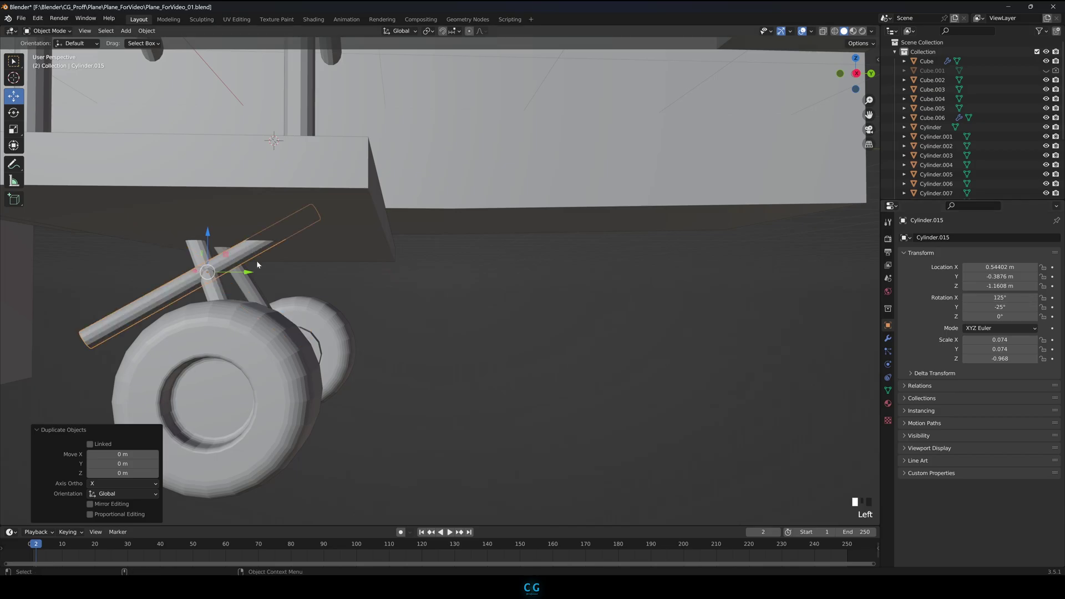
Move the rear strut backward along Y and down so its lower end reaches the axle
drag(249, 272, 417, 273)
alt+drag(532, 222, 488, 249)
alt+drag(290, 312, 330, 315)
drag(364, 307, 348, 306)
drag(316, 264, 316, 287)
alt+drag(435, 366, 377, 331)
click(634, 418)
alt+drag(634, 418, 601, 415)
Set the rear strut's Z rotation to 20° and shift it to line up with the axle
click(277, 310)
drag(1000, 307, 1051, 317)
key(ctrl+z)
click(1008, 317)
text(20)
key(Return)
drag(242, 299, 266, 300)
alt+drag(319, 339, 385, 329)
drag(355, 299, 335, 295)
Try a Z rotation of 15° for the rear strut, settle on 10°, and move it outward along X to about 0.481 m
click(478, 378)
alt+drag(477, 378, 426, 353)
text(15)
key(Return)
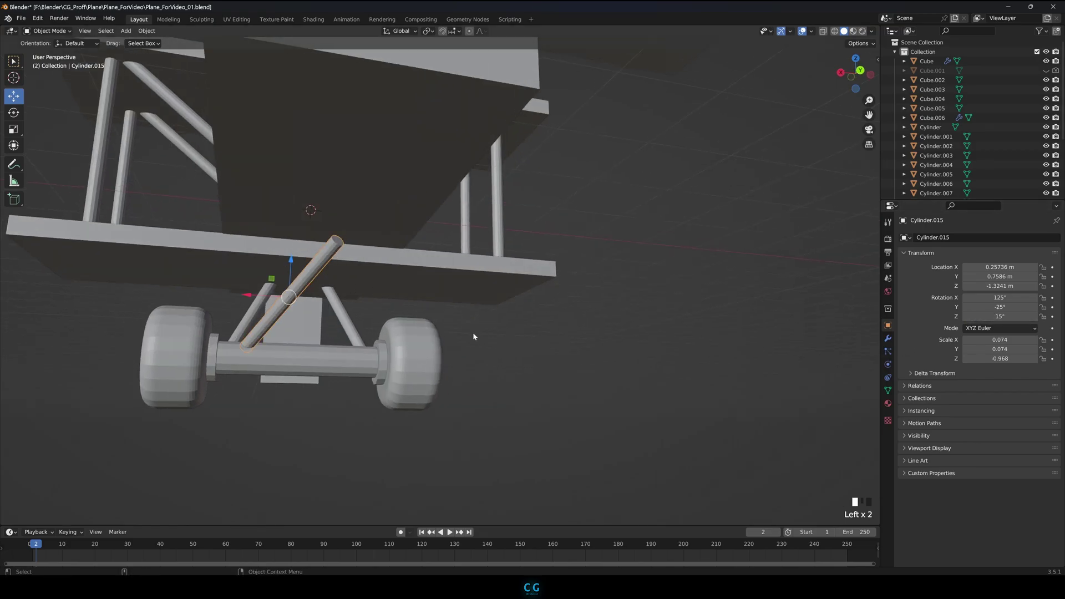
key(KP_1)
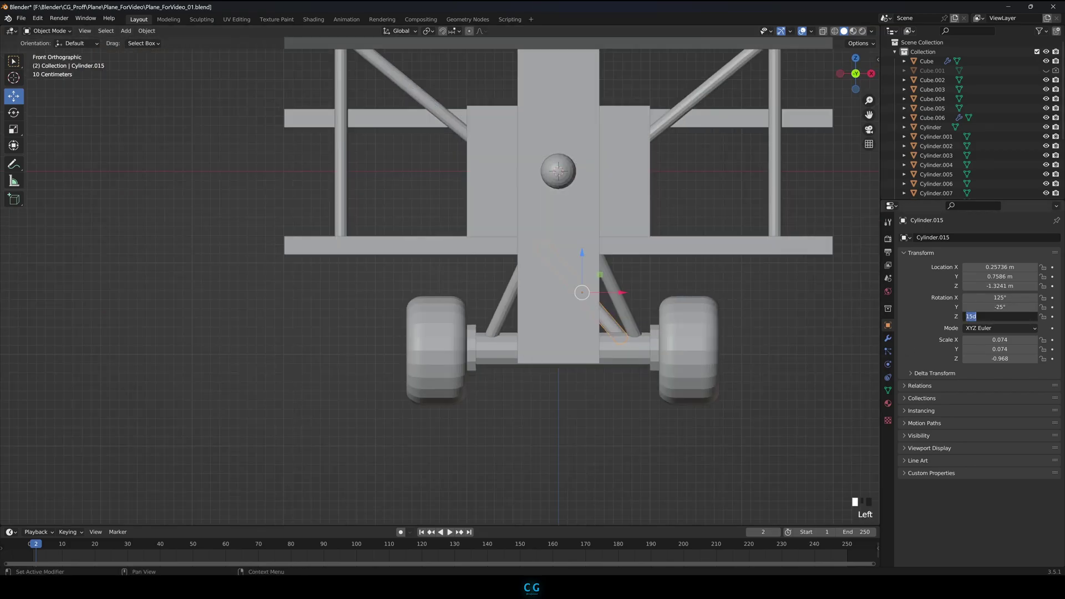
drag(620, 295, 642, 298)
alt+drag(761, 360, 248, 285)
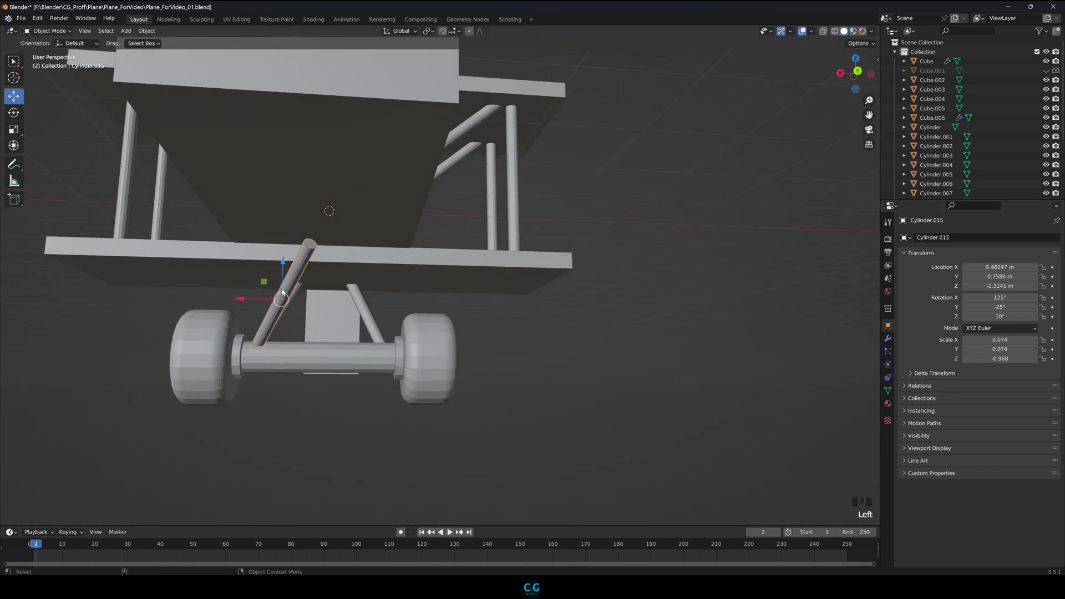
Duplicate the rear strut in place and set the copy's Z rotation to -10°
key(shift+d)
key(ctrl+z)
text(10d-)
key(Return)
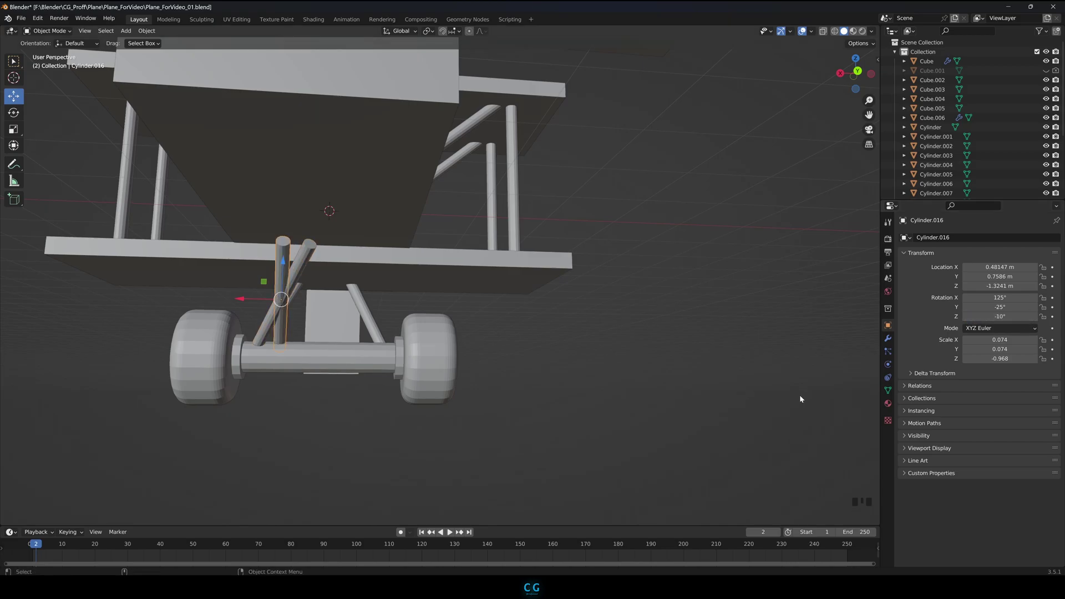
mouse_move(733, 388)
alt+mouse_down()
mouse_move(536, 402)
mouse_move(721, 395)
alt+mouse_up()
drag(244, 297, 341, 307)
key(ctrl+z)
key(ctrl+z)
Set the rear strut copy's Z rotation to -20°
drag(1009, 315, 989, 315)
text(-20)
key(Return)
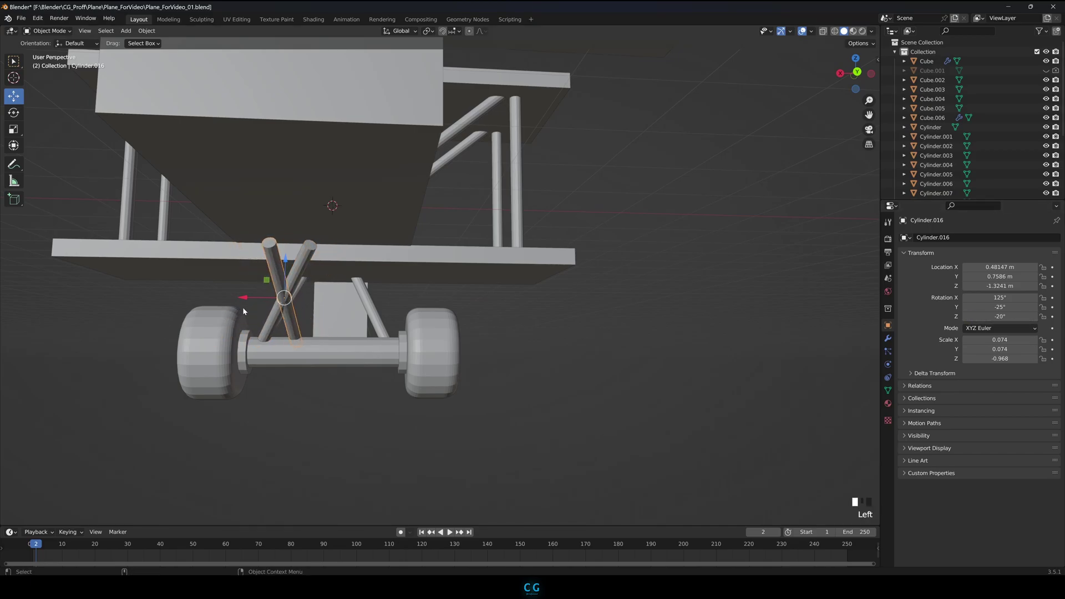
Move the rear strut copy across the axle along X, adjust its Z rotation, and align it with the opposite wheel
drag(244, 298, 346, 297)
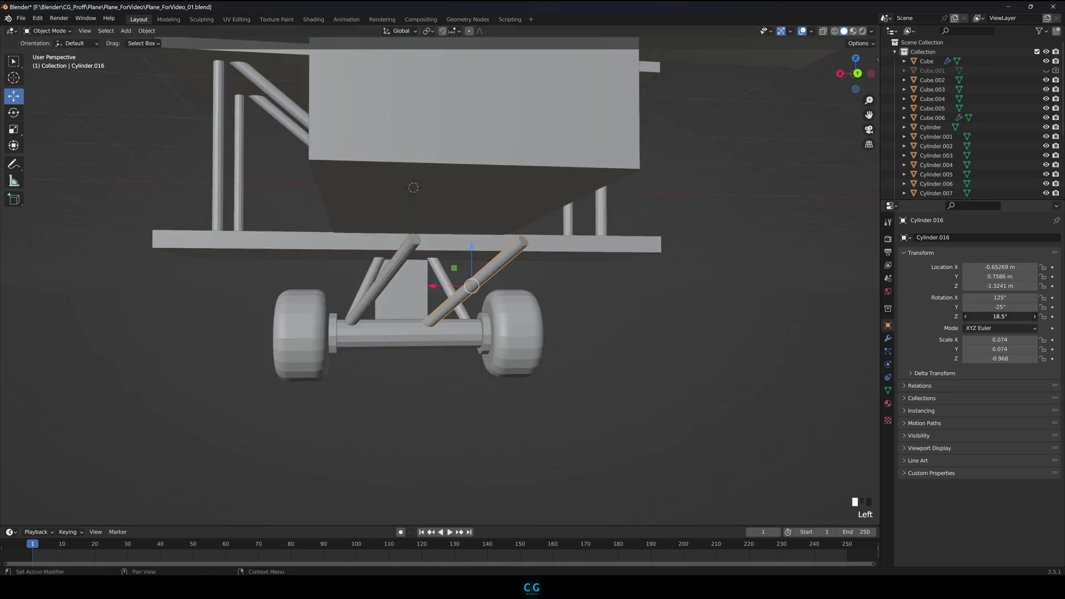
drag(1006, 316, 996, 316)
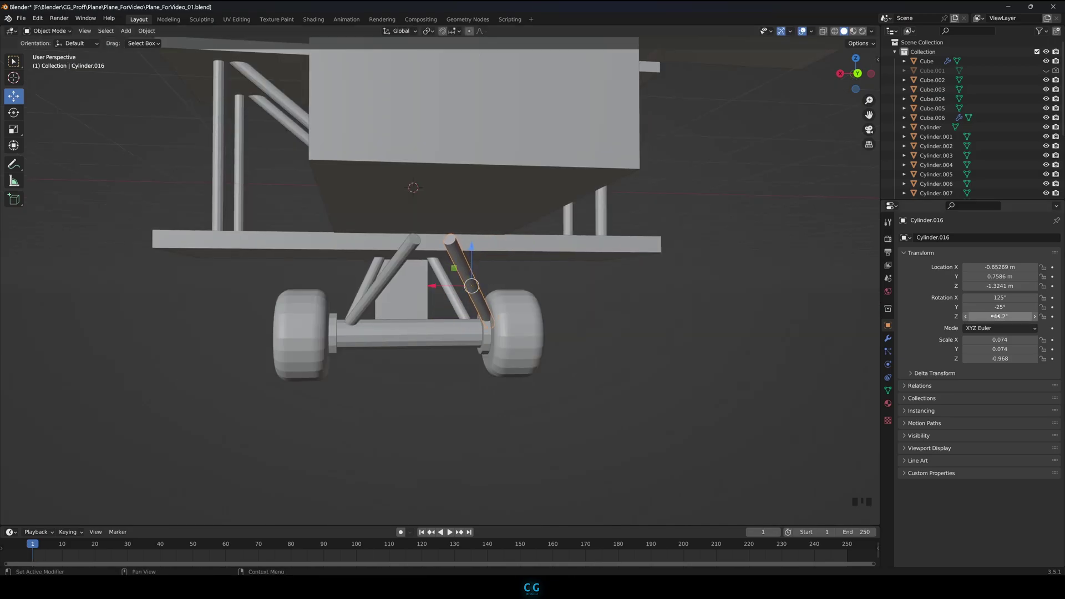
drag(425, 286, 400, 286)
click(594, 334)
alt+drag(595, 334, 582, 310)
Duplicate the lower wing in place, move the copy backward along Y, and scale it down uniformly
click(397, 247)
key(shift+d)
right_click(397, 247)
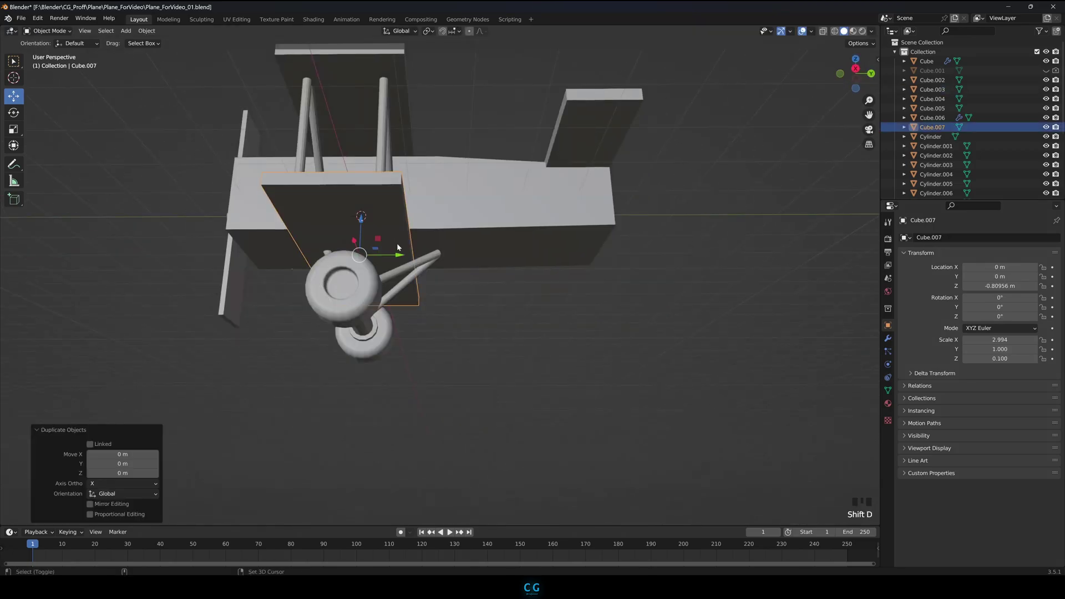
drag(397, 248, 477, 252)
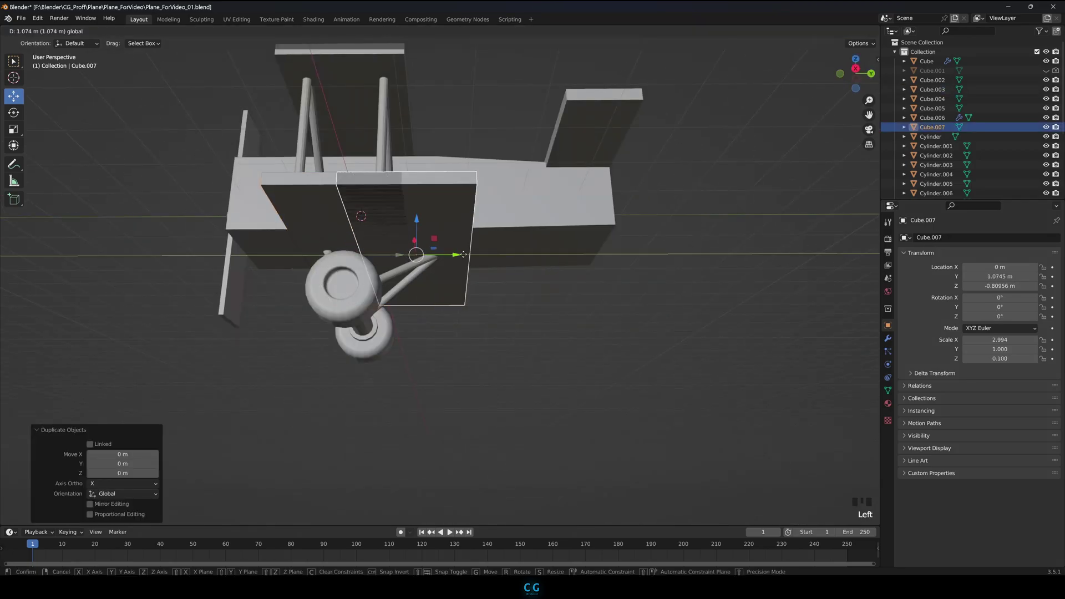
key(s)
click(448, 283)
Narrow the small wing copy along X to a scale of about 0.315 and thicken it along Z
middle_drag(448, 283, 425, 285)
key(s)
key(x)
click(449, 270)
alt+drag(449, 270, 456, 246)
key(s)
key(z)
click(490, 300)
Adjust the small block's height along Z so it sits against the fuselage underside above the rear struts
scroll(489, 300, up, 3)
key(g)
key(z)
click(478, 275)
alt+drag(478, 276, 446, 289)
drag(411, 189, 411, 199)
alt+drag(483, 328, 518, 304)
click(517, 313)
click(427, 227)
drag(421, 200, 420, 199)
Shift the small block along Y to about 1.395 m and scale it along Y to about 0.404
click(513, 302)
alt+drag(513, 302, 252, 236)
click(452, 238)
drag(431, 261, 420, 263)
key(s)
key(y)
click(410, 265)
Undo the last edit on the small block and lower its rear bottom edge slightly
click(410, 355)
alt+drag(410, 355, 537, 394)
alt+drag(536, 395, 572, 391)
key(ctrl+z)
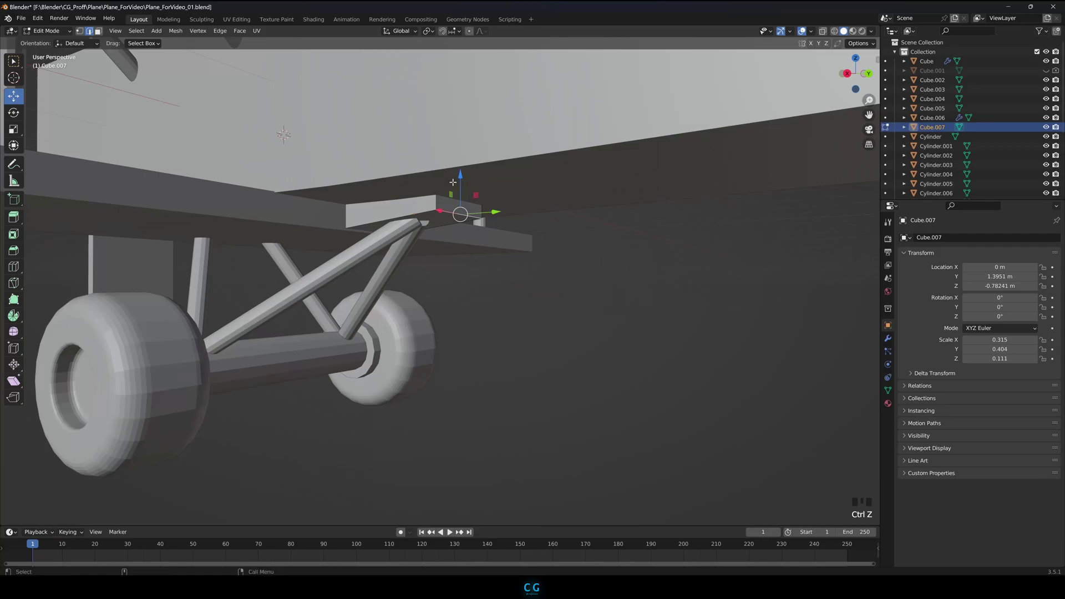
drag(459, 177, 460, 185)
click(457, 274)
alt+drag(457, 274, 460, 269)
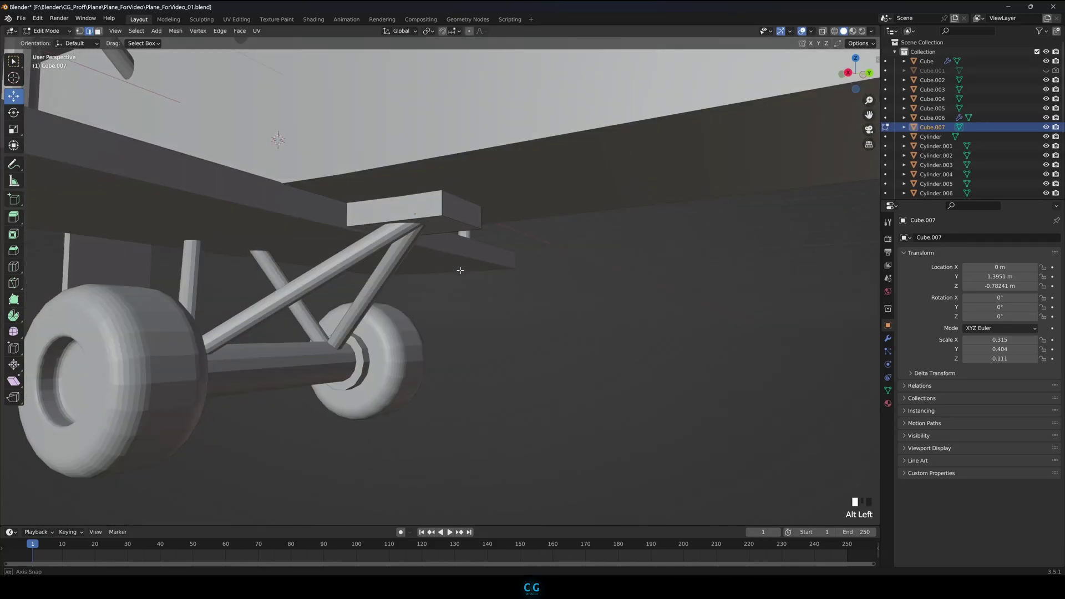
Bevel the small block's rear bottom edge and return to Object Mode
click(465, 224)
click(16, 251)
drag(504, 231, 488, 237)
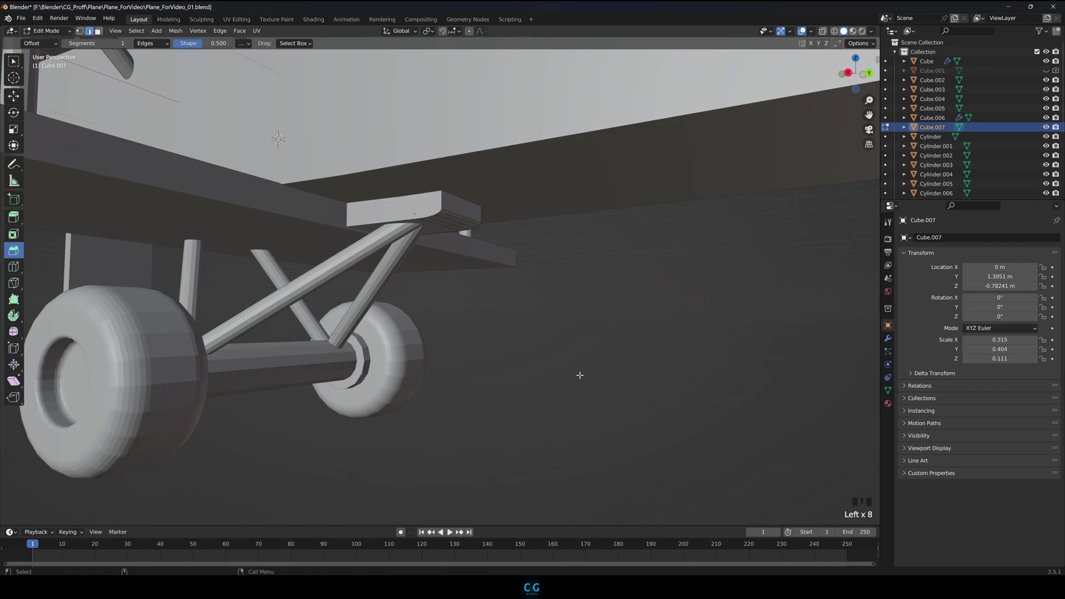
key(Tab)
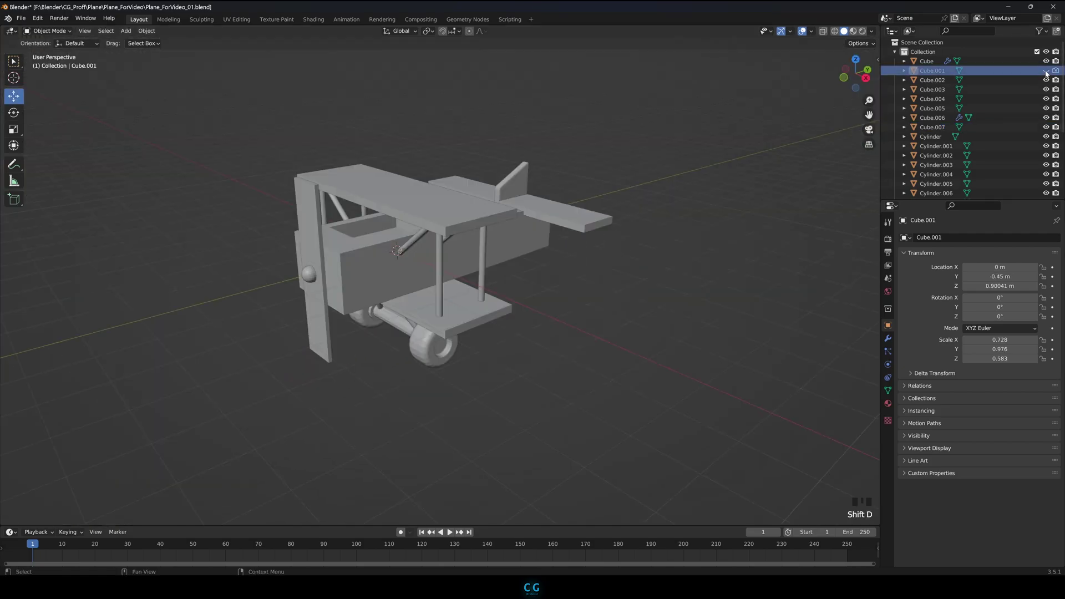
Duplicate the hidden cockpit cutter Cube.001, unhide the copy, and move it backward along Y
key(shift+d)
click(1047, 72)
click(1055, 137)
key(s)
right_click(438, 249)
alt+drag(409, 266, 436, 260)
drag(425, 221, 369, 192)
Lower the cutter copy into the fuselage to about Z 0.063 m and scale it by 0.642 along Y
scroll(443, 202, up, 4)
click(415, 108)
drag(419, 106, 447, 168)
key(s)
key(y)
click(445, 199)
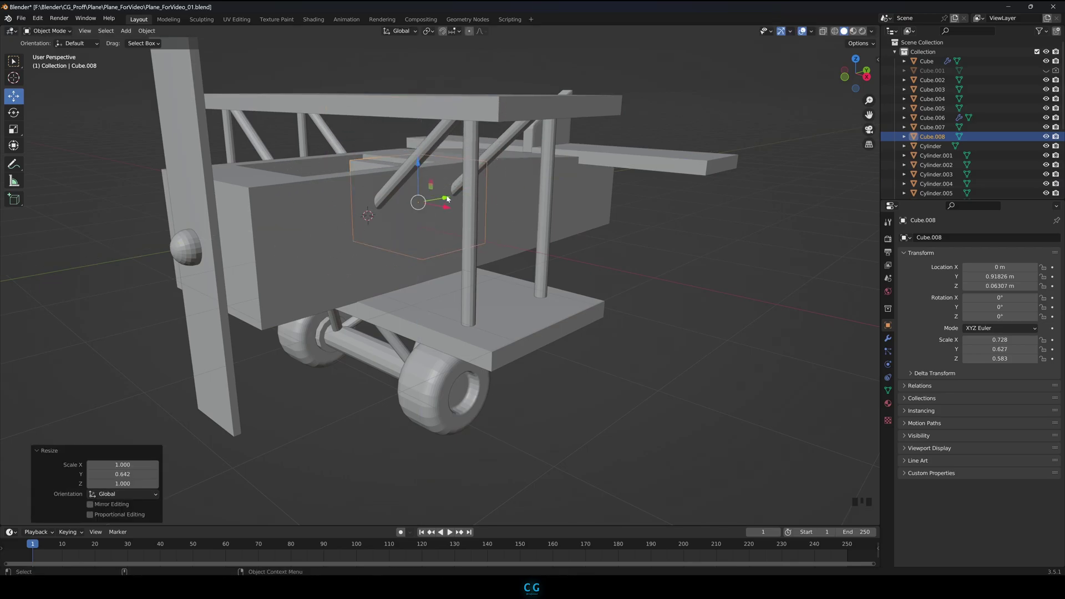
Flatten the cutter copy along Z to a scale of about 0.406 and move it forward to about Y 0.38 m
key(s)
key(z)
click(432, 188)
drag(423, 164, 419, 152)
key(ctrl+z)
drag(446, 187, 422, 190)
click(658, 254)
scroll(355, 225, up, 4)
mouse_move(350, 225)
alt+mouse_down()
mouse_move(361, 253)
mouse_move(361, 230)
alt+mouse_up()
Try to raise the block behind the cockpit opening along Z
click(933, 72)
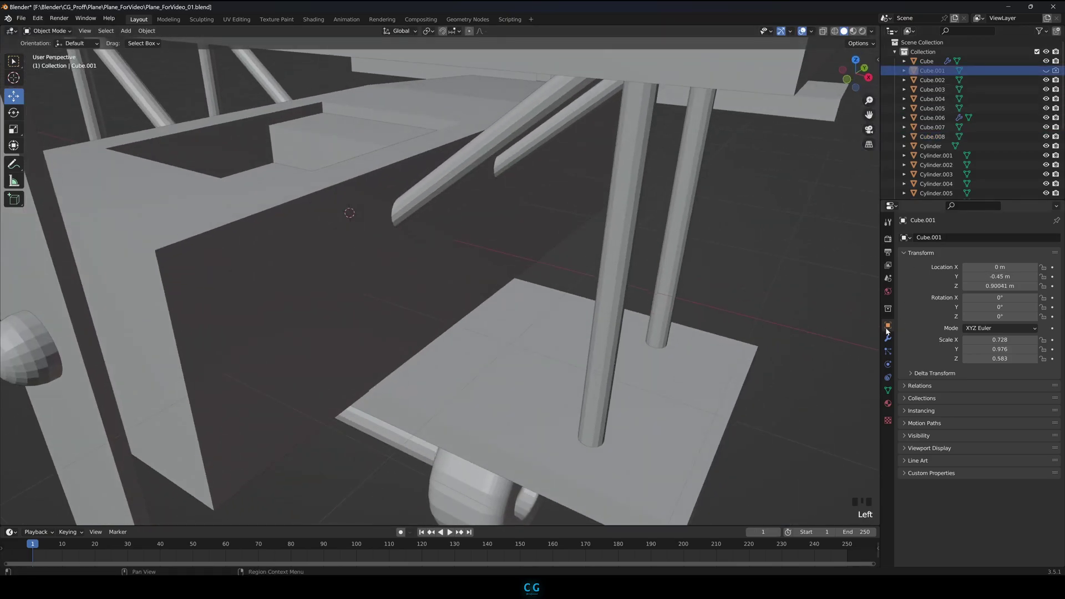
click(362, 135)
mouse_move(383, 167)
mouse_down()
mouse_move(401, 162)
mouse_move(379, 148)
mouse_up()
key(ctrl+z)
click(574, 255)
alt+drag(447, 184, 356, 222)
scroll(481, 195, down, 6)
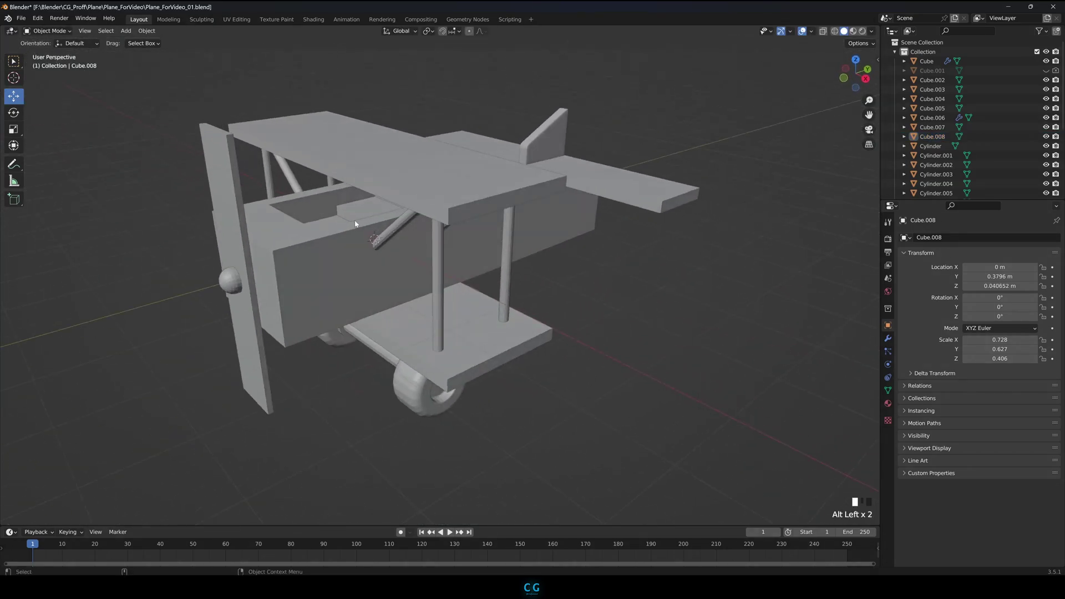
Reposition the block behind the cockpit opening
click(993, 71)
alt+drag(499, 311, 527, 319)
click(388, 207)
drag(408, 196, 408, 233)
click(582, 244)
alt+drag(527, 222, 508, 299)
scroll(508, 298, down, 7)
scroll(273, 302, up, 5)
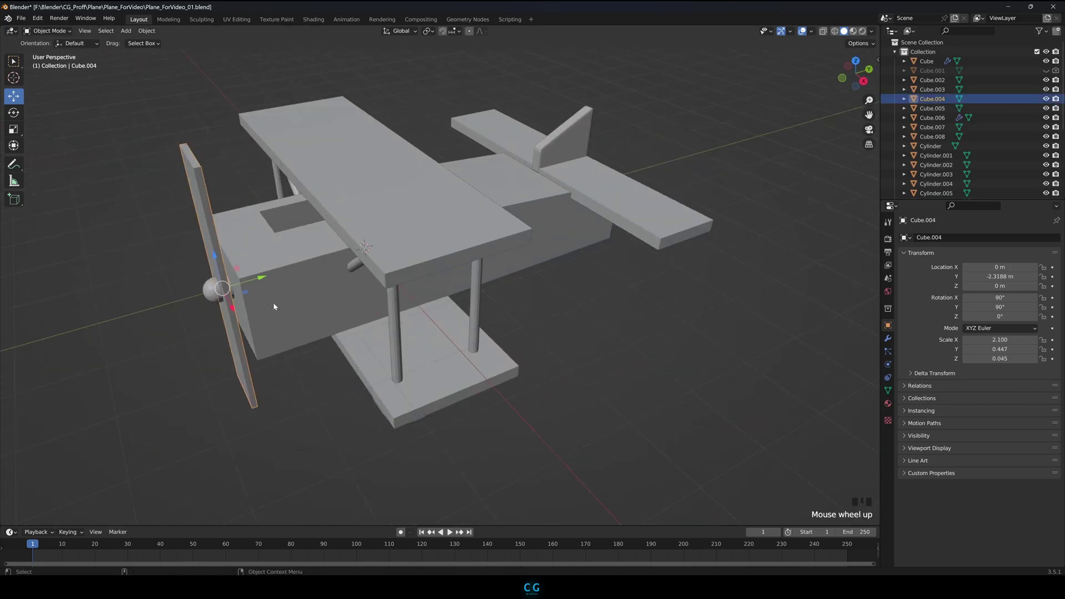
Try to pull the fuselage's front face forward along Y
click(273, 302)
key(Tab)
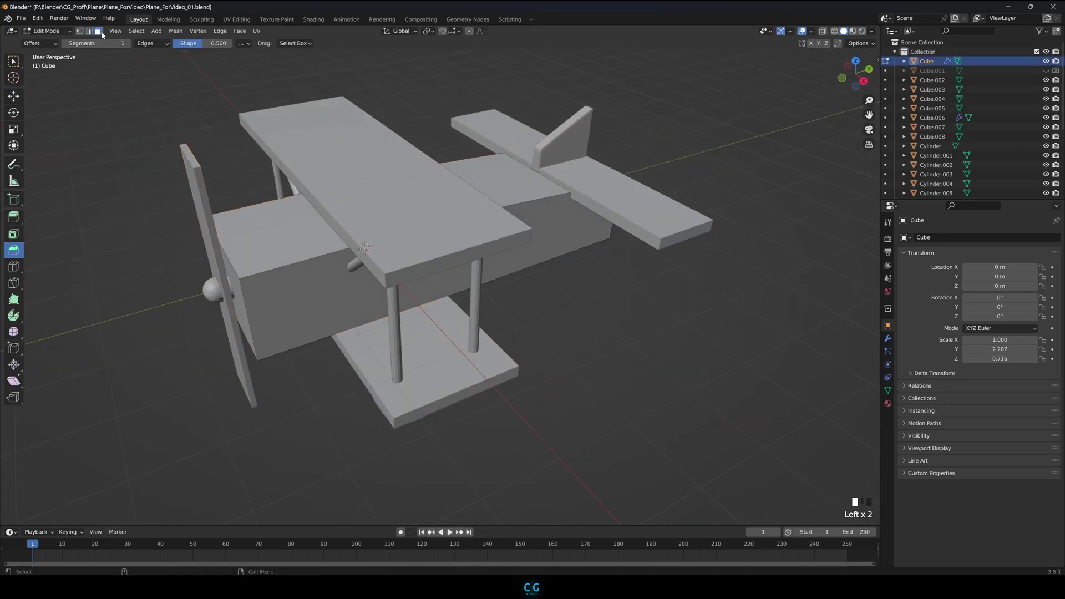
click(18, 99)
drag(269, 277, 111, 315)
key(ctrl+z)
key(Tab)
Move the propeller and hub clear of the nose and extend the fuselage's front face about 0.637 m forward along Y
click(208, 232)
shift+click(211, 290)
click(235, 280)
key(Tab)
drag(267, 274, 230, 288)
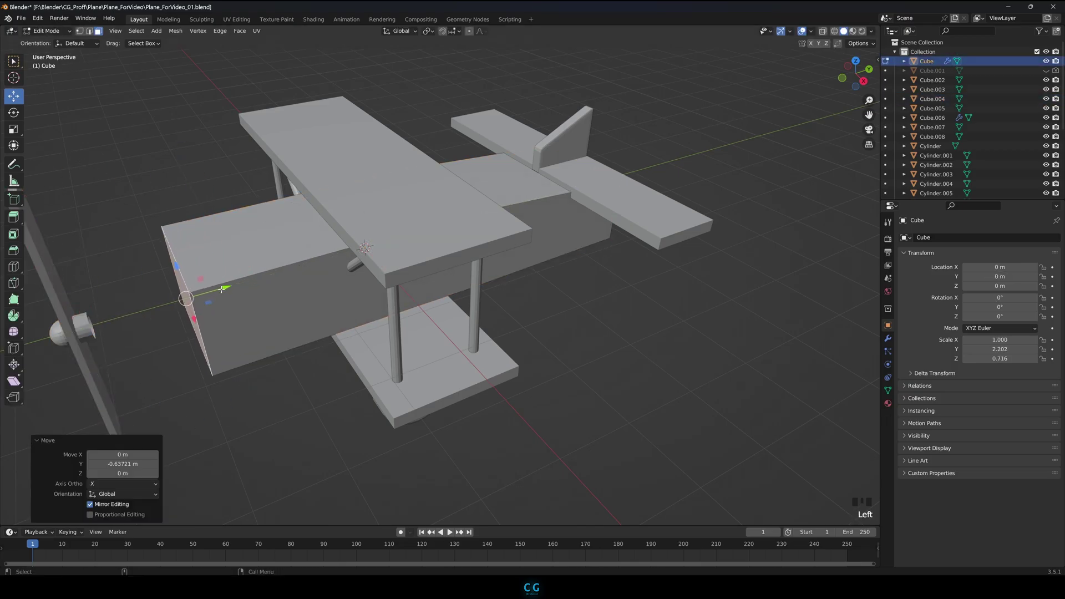
Nudge the fuselage's front face slightly forward and move the propeller and hub back against the nose
key(KP_3)
scroll(139, 186, up, 2)
drag(143, 185, 132, 183)
shift+middle_drag(133, 186, 269, 225)
key(Tab)
drag(62, 160, 168, 240)
drag(167, 224, 253, 234)
click(334, 146)
Move the cockpit cutter Cube.001 to Y -0.96 m and Z about 0.75 m, and shift the block behind the opening forward
key(KP_1)
alt+drag(356, 180, 441, 259)
key(KP_3)
scroll(431, 274, down, 3)
drag(1005, 277, 964, 277)
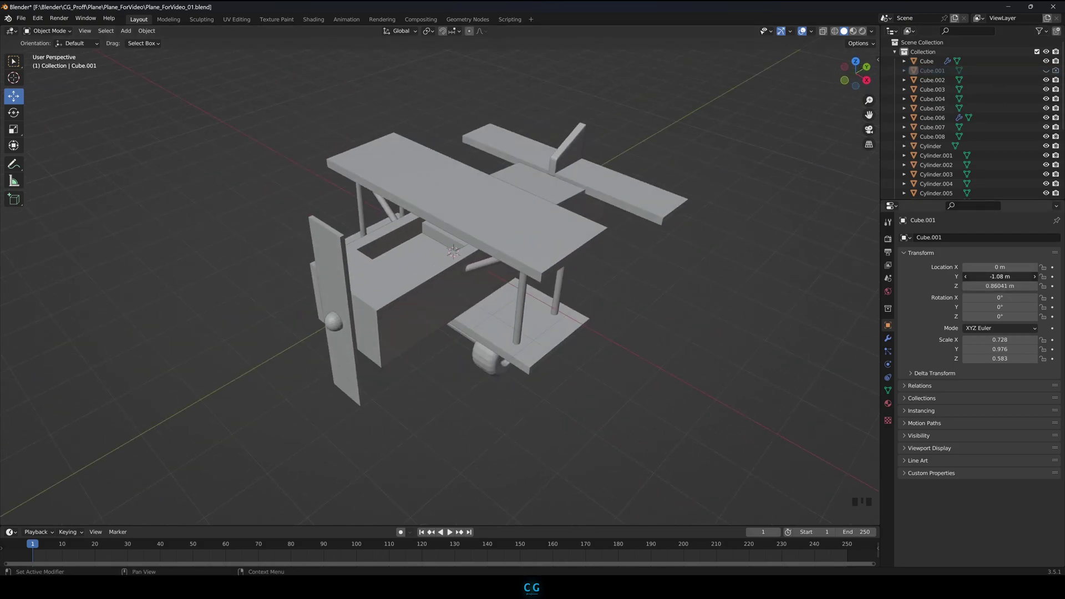
click(465, 240)
drag(488, 231, 478, 238)
click(651, 125)
alt+drag(622, 215, 507, 252)
scroll(566, 233, down, 1)
scroll(507, 252, up, 2)
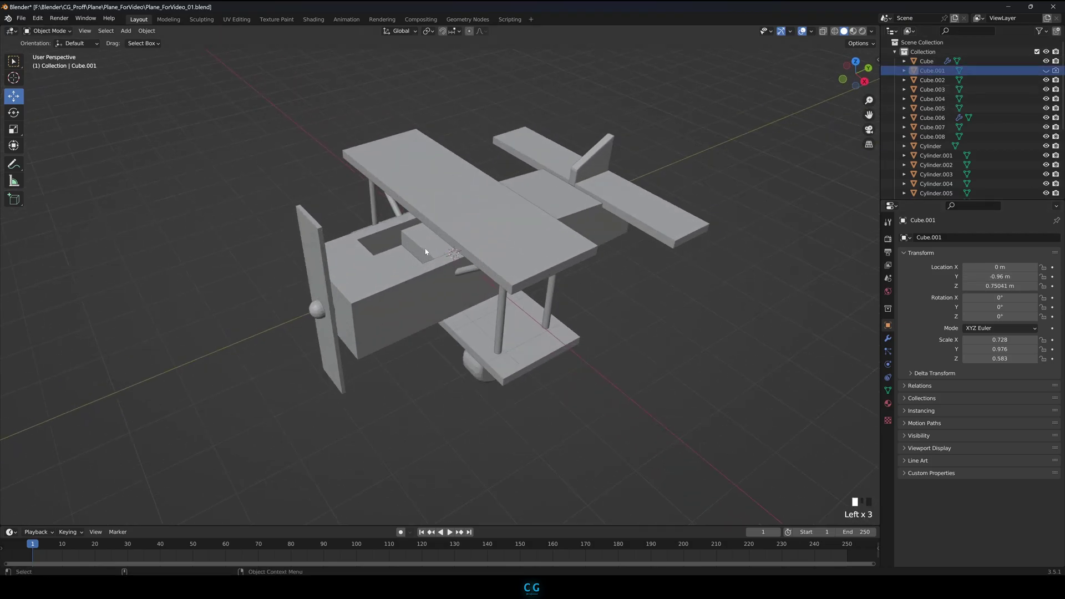
Duplicate the block behind the cockpit opening and move the copy forward along Y
click(425, 252)
key(shift+s)
right_click(425, 251)
key(shift+d)
right_click(427, 252)
drag(470, 240, 409, 257)
Scale the front block copy along Y
click(403, 260)
key(s)
key(y)
click(369, 252)
key(alt+a)
alt+drag(450, 255, 433, 229)
Raise the block at the cockpit slightly along Z and adjust the front block's depth along Y
click(372, 226)
drag(364, 215, 365, 207)
key(alt+a)
alt+drag(409, 217, 405, 253)
click(376, 243)
key(s)
key(y)
click(376, 251)
alt+drag(405, 253, 420, 212)
scroll(420, 212, down, 4)
Add a torus with 37 major segments, 11 minor segments, a 1.9 m major radius and a 0.54 m minor radius
key(shift+a)
click(517, 288)
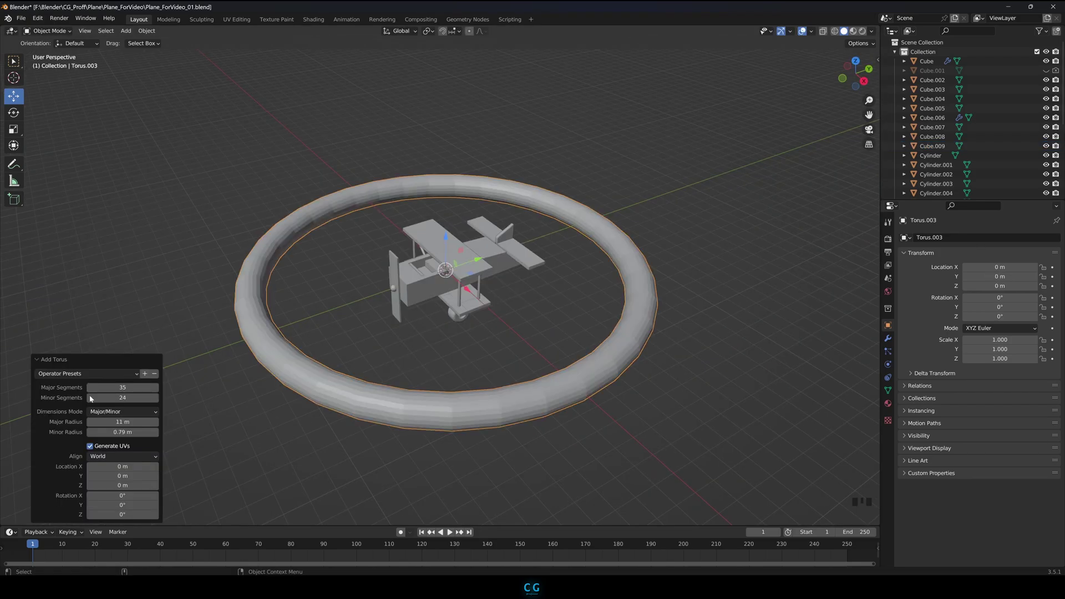
mouse_move(125, 398)
mouse_down()
mouse_move(58, 397)
mouse_move(128, 387)
mouse_up()
mouse_move(124, 432)
mouse_down()
mouse_move(105, 432)
mouse_move(187, 432)
mouse_move(50, 422)
mouse_move(86, 432)
mouse_move(108, 422)
mouse_move(89, 421)
mouse_move(105, 433)
mouse_up()
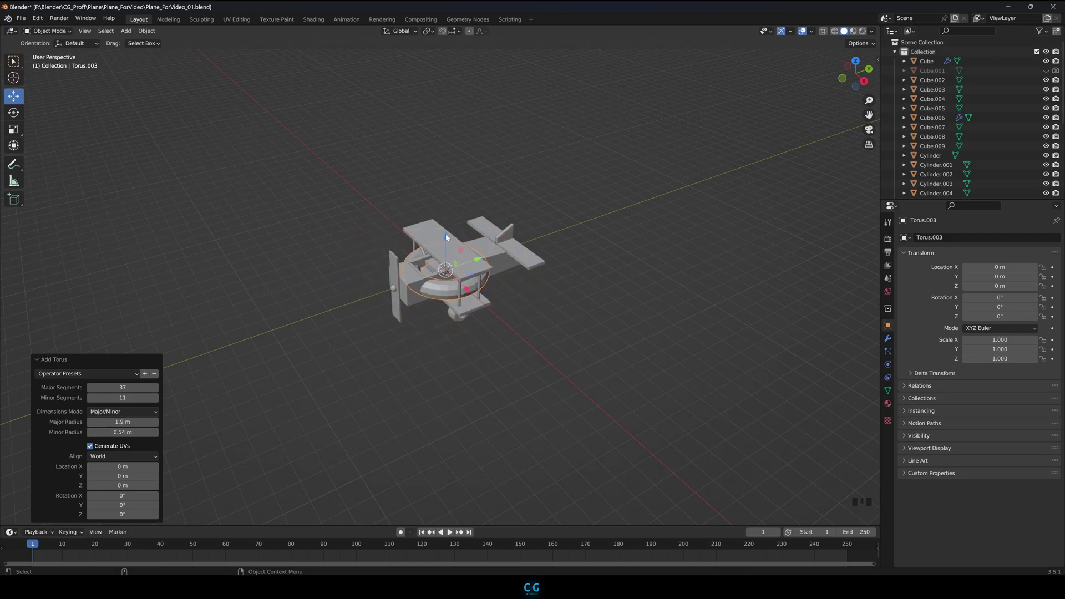
Raise the torus about 6.425 m above the plane and set its X rotation to 90°
drag(447, 238, 431, 124)
drag(1002, 297, 990, 298)
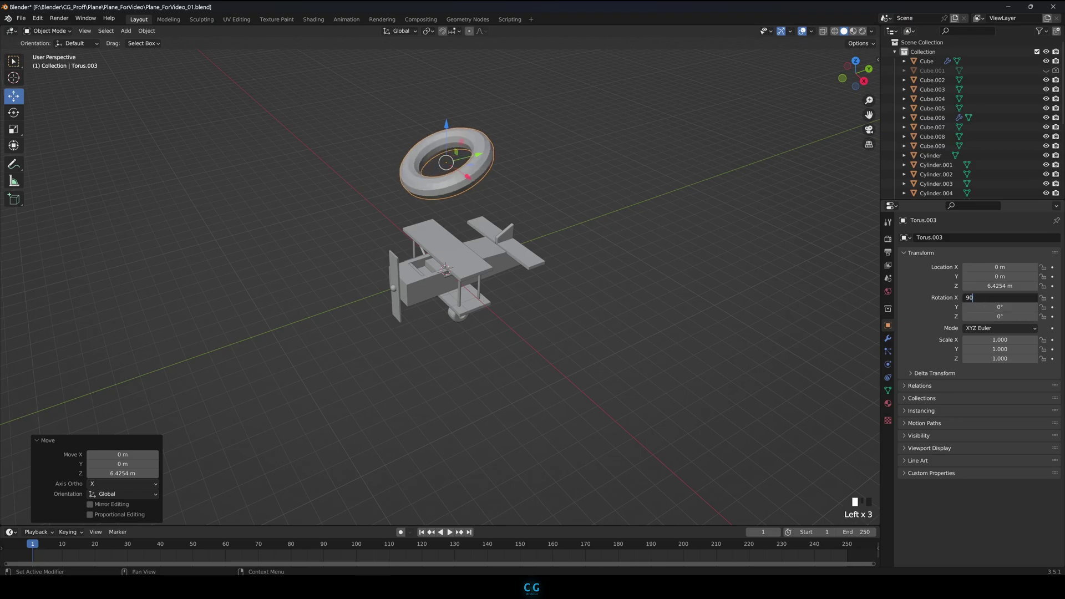
key(Return)
Delete the upper half of the torus mesh in see-through front view
key(KP_1)
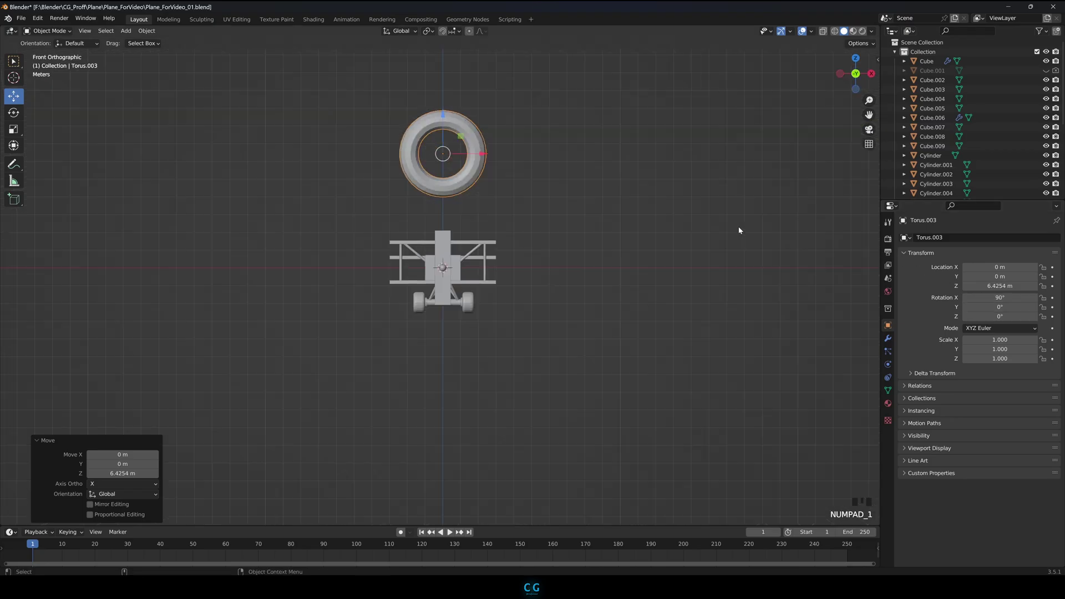
scroll(736, 228, up, 2)
key(alt+z)
key(Tab)
drag(356, 115, 545, 193)
key(x)
click(547, 188)
Delete the remaining unwanted faces of the torus's upper half, including the extra segment at one open end
scroll(533, 169, up, 2)
drag(415, 145, 416, 148)
key(Delete)
key(Delete)
scroll(563, 153, up, 2)
alt+middle_drag(565, 125, 566, 194)
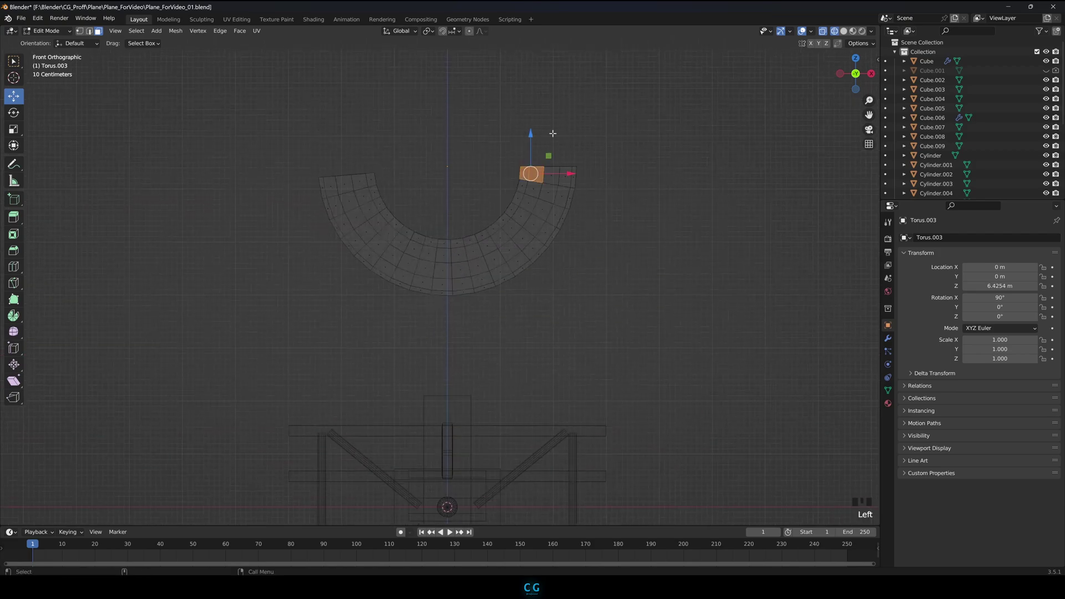
shift+click(558, 167)
key(Delete)
Extrude the edge loops at both open ends of the half torus straight up along Z to form a U shape
click(90, 33)
drag(292, 155, 381, 178)
shift+drag(594, 143, 516, 196)
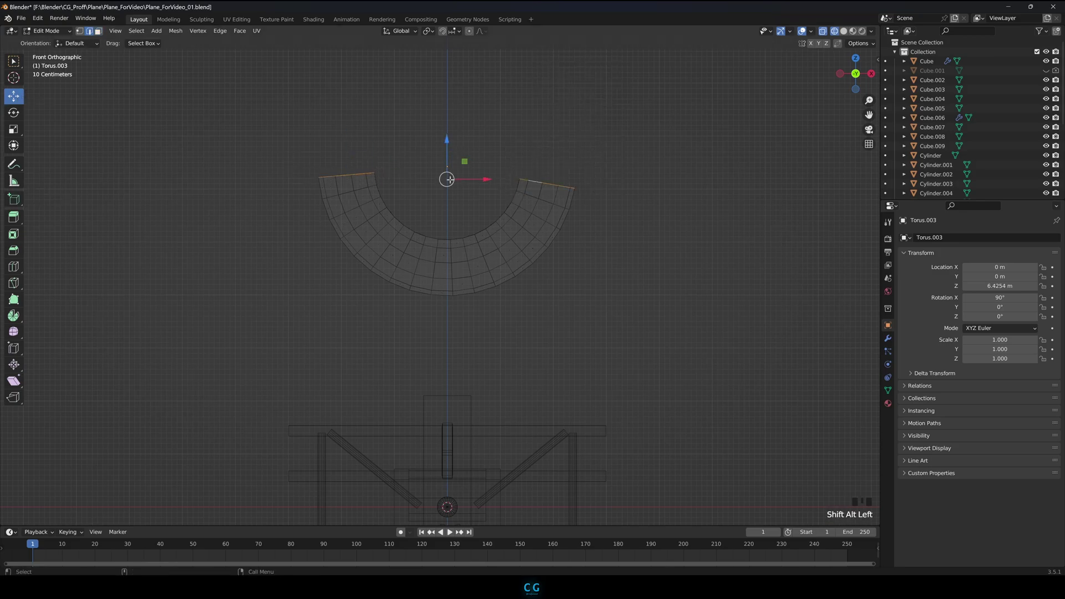
alt+drag(430, 179, 454, 165)
key(e)
key(z)
click(470, 45)
Fill both open ends of the U-shaped tube with cap faces in solid shading
alt+drag(483, 131, 470, 112)
click(611, 169)
mouse_move(590, 179)
alt+mouse_down()
mouse_move(580, 188)
mouse_move(589, 186)
mouse_move(423, 147)
mouse_move(311, 209)
alt+mouse_up()
click(843, 31)
alt+shift+click(311, 209)
key(f)
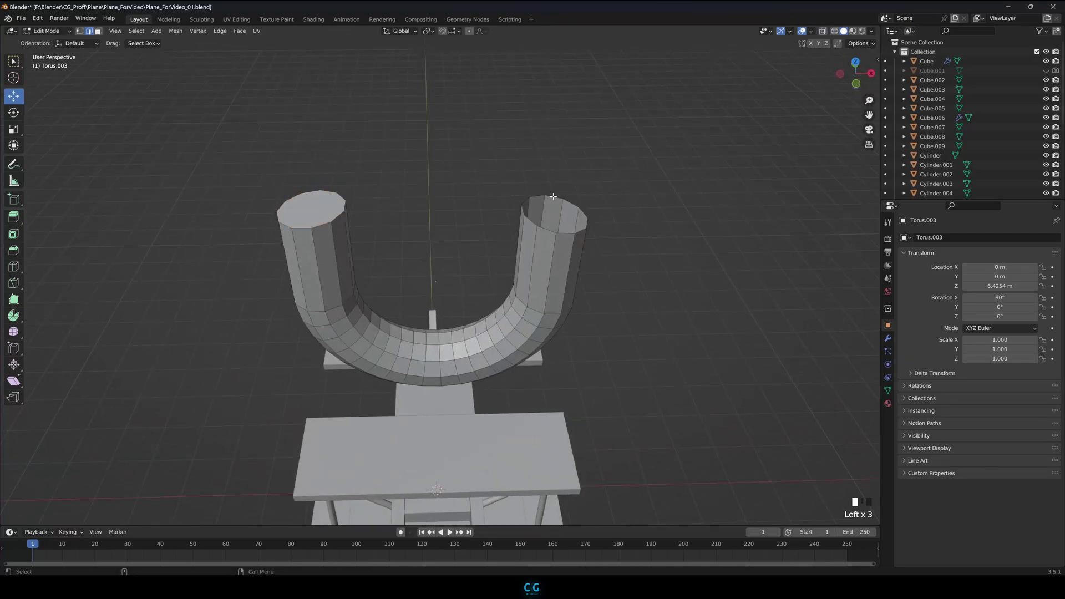
key(f)
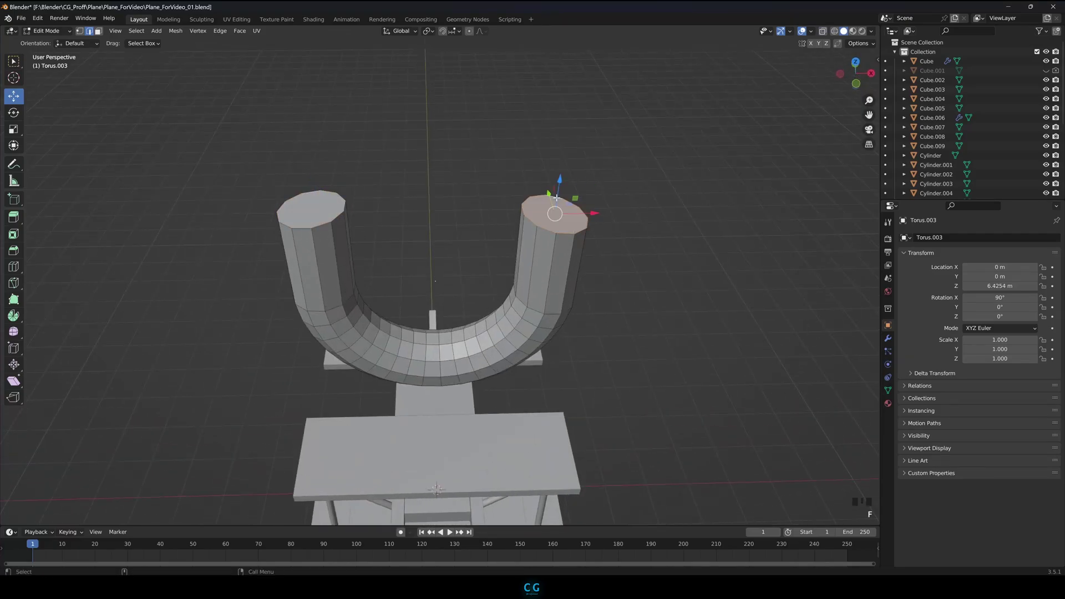
click(620, 191)
Flatten the two end caps of the U-shaped tube by scaling each along Z to roughly 0.4
alt+drag(620, 192, 624, 155)
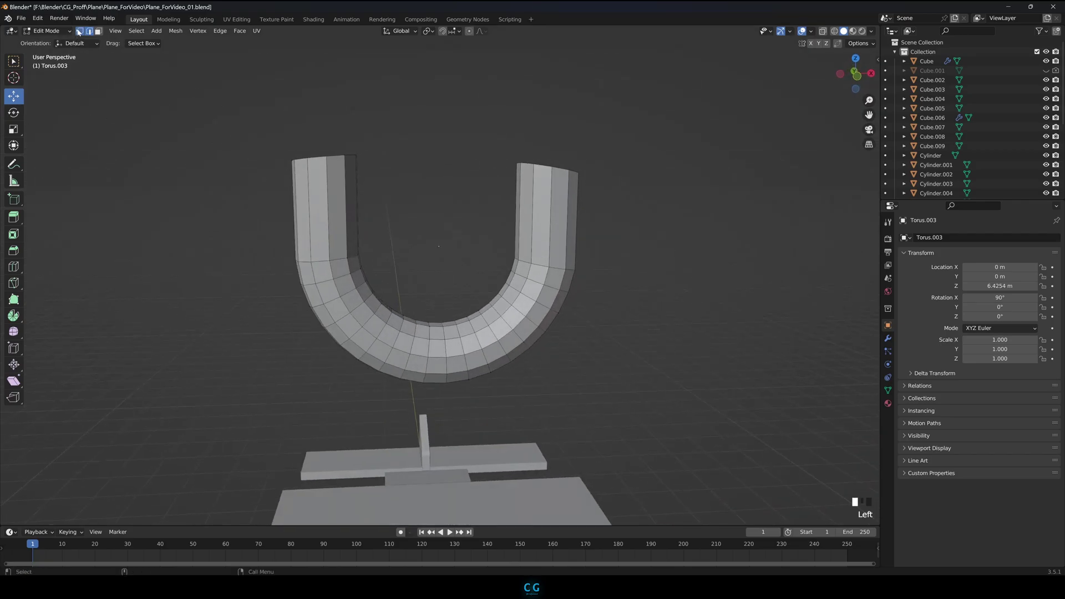
alt+shift+click(305, 160)
mouse_move(428, 190)
alt+mouse_down()
mouse_move(435, 216)
mouse_move(433, 199)
alt+mouse_up()
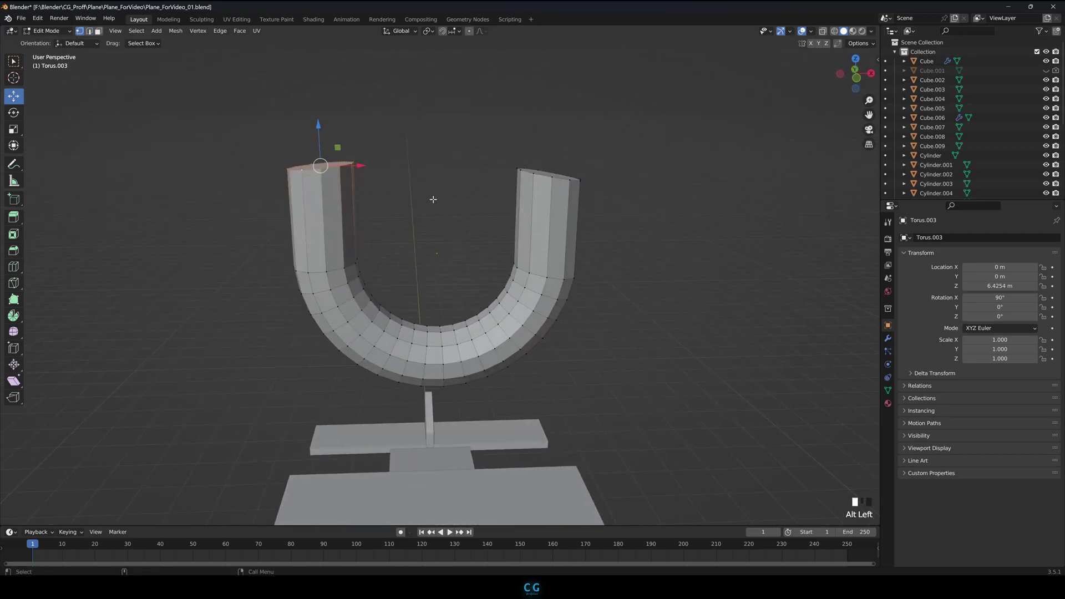
key(s)
key(z)
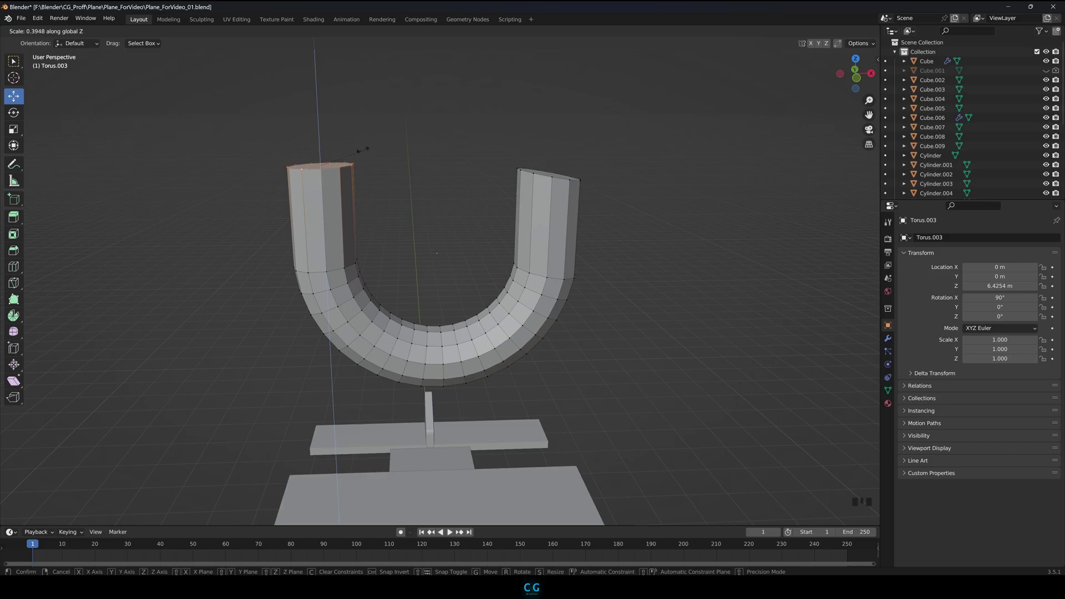
click(367, 152)
alt+shift+click(552, 178)
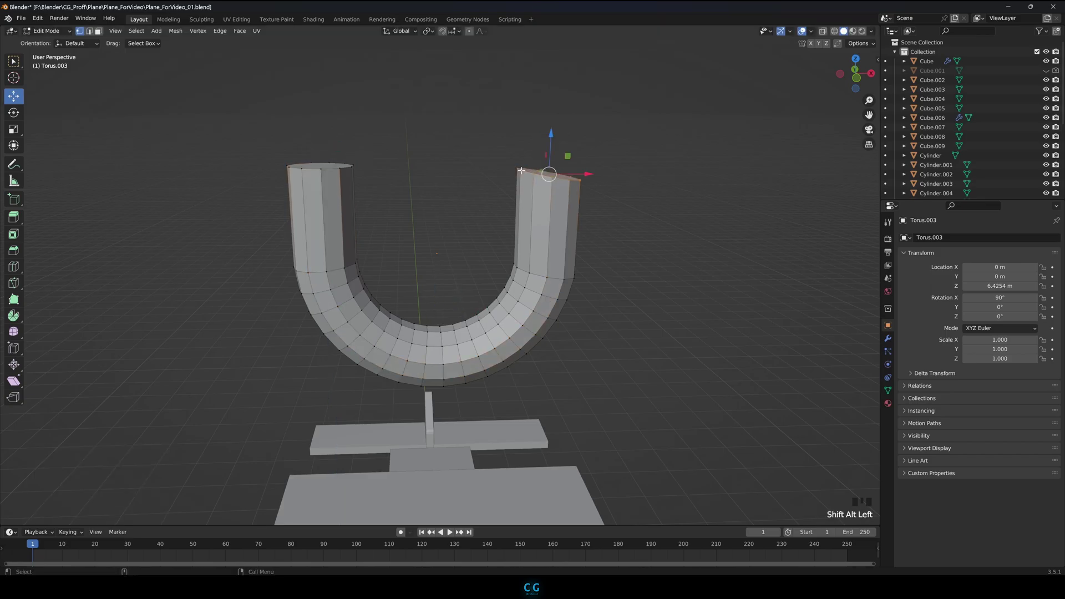
key(s)
key(z)
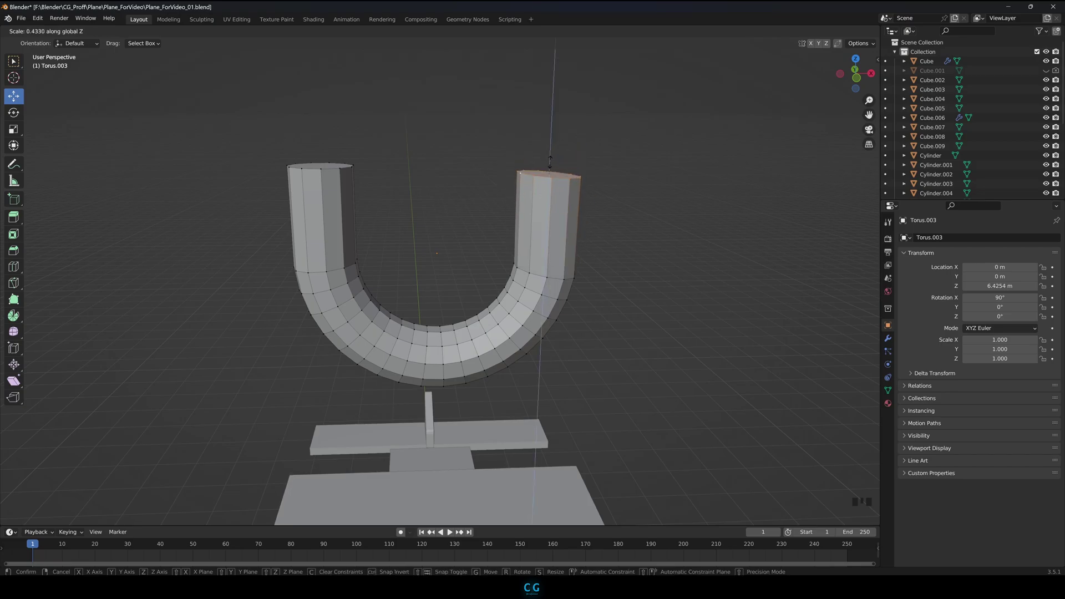
click(548, 174)
Scale the whole U-shaped tube to 0.431 and lower it about 6.03 m along Z onto the plane
alt+drag(548, 175, 420, 267)
key(Tab)
key(s)
click(511, 241)
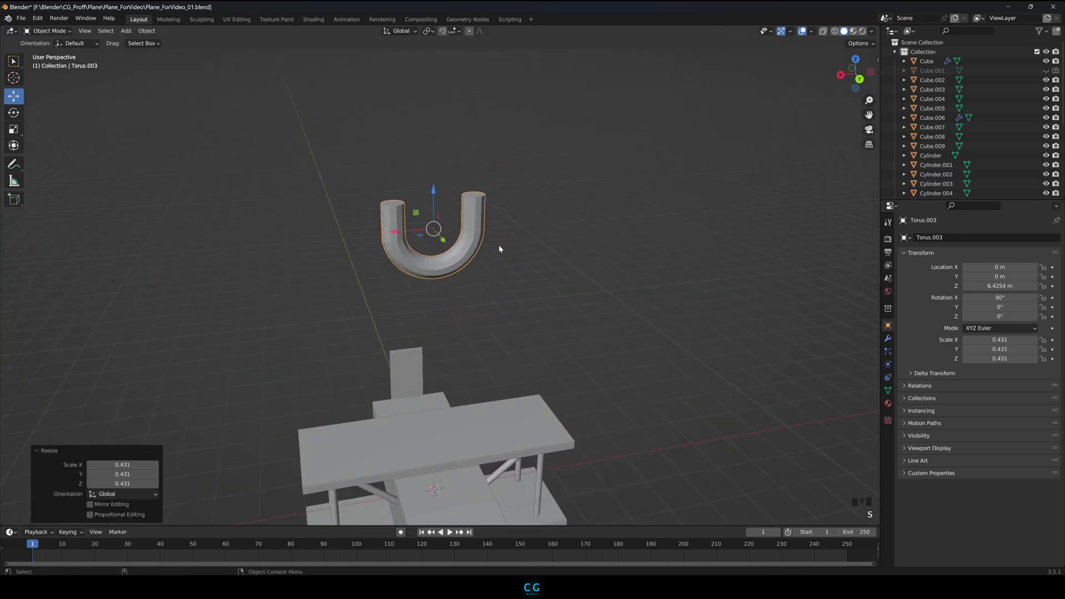
key(KP_1)
scroll(432, 328, down, 5)
key(g)
key(z)
click(461, 371)
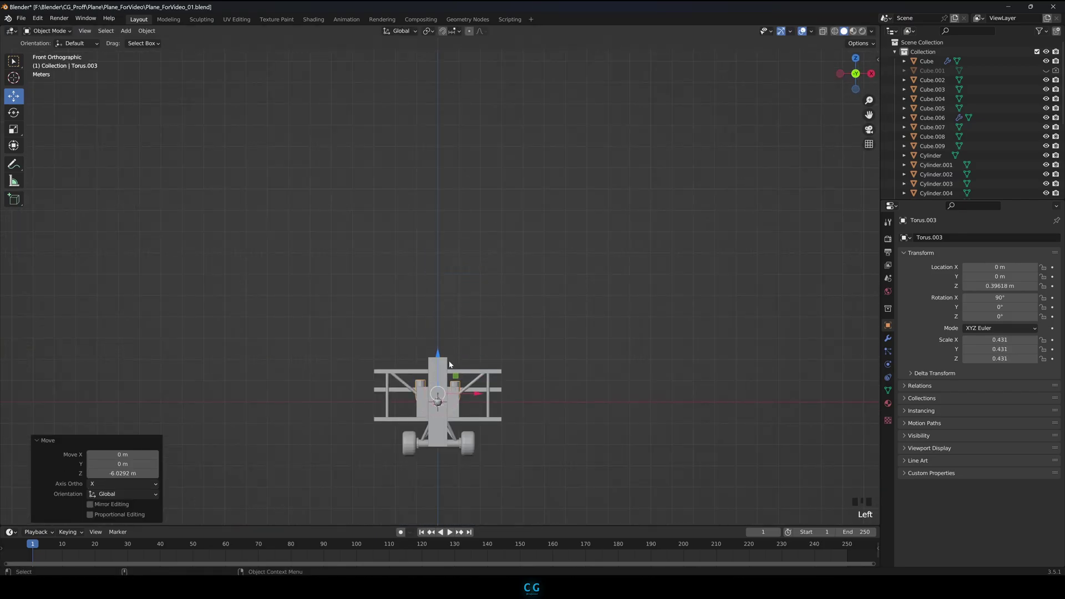
Shrink the U-shaped tube to a scale of 0.127 and move it about -1.716 m along Y into the cockpit opening
key(s)
click(446, 390)
key(KP_Decimal)
alt+drag(456, 383, 400, 388)
scroll(427, 424, down, 6)
key(g)
key(y)
click(204, 320)
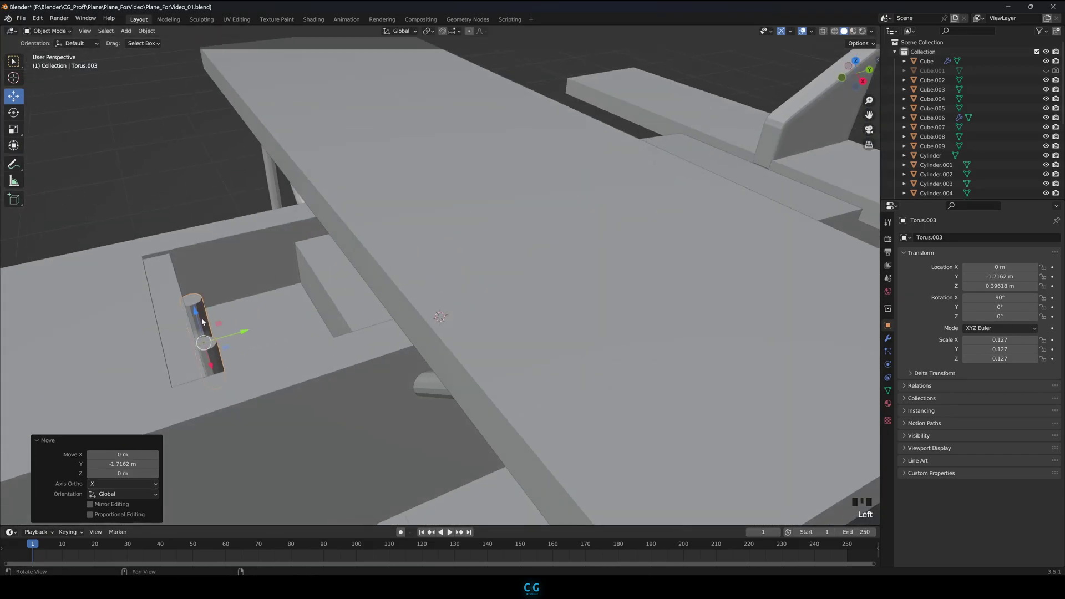
Fine-tune the U-shaped tube in the cockpit to a scale of 0.148, Y about -1.636 m and Z about 0.654 m
alt+drag(204, 320, 201, 297)
drag(200, 297, 197, 241)
drag(234, 271, 252, 266)
key(s)
click(233, 248)
drag(252, 278, 254, 279)
click(254, 279)
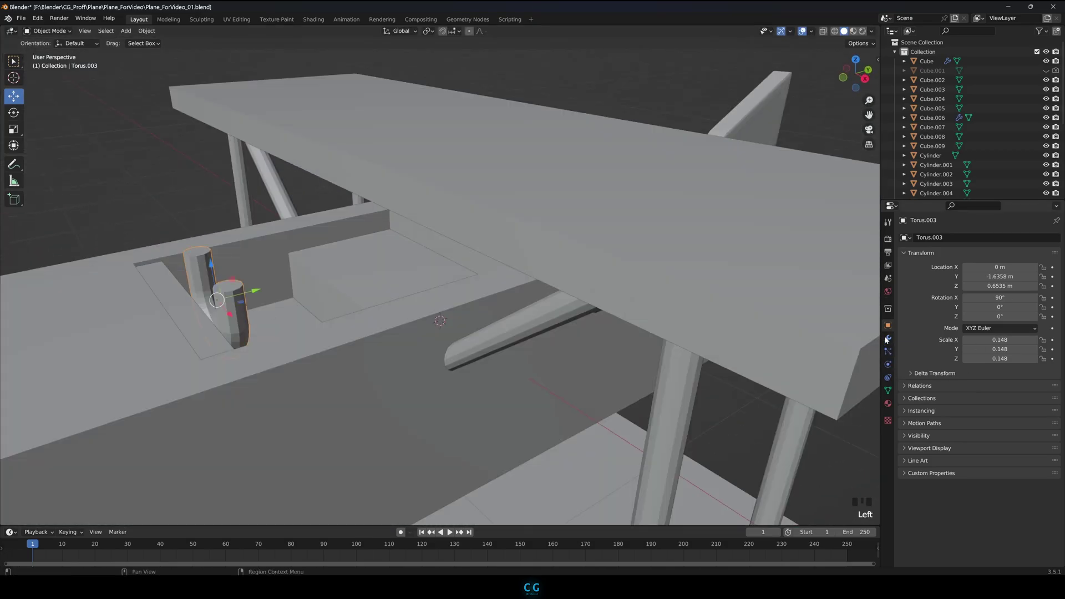
Add a Bevel modifier to the U-shaped tube with a 0.11 m amount and 2 segments
click(888, 339)
click(921, 237)
click(869, 275)
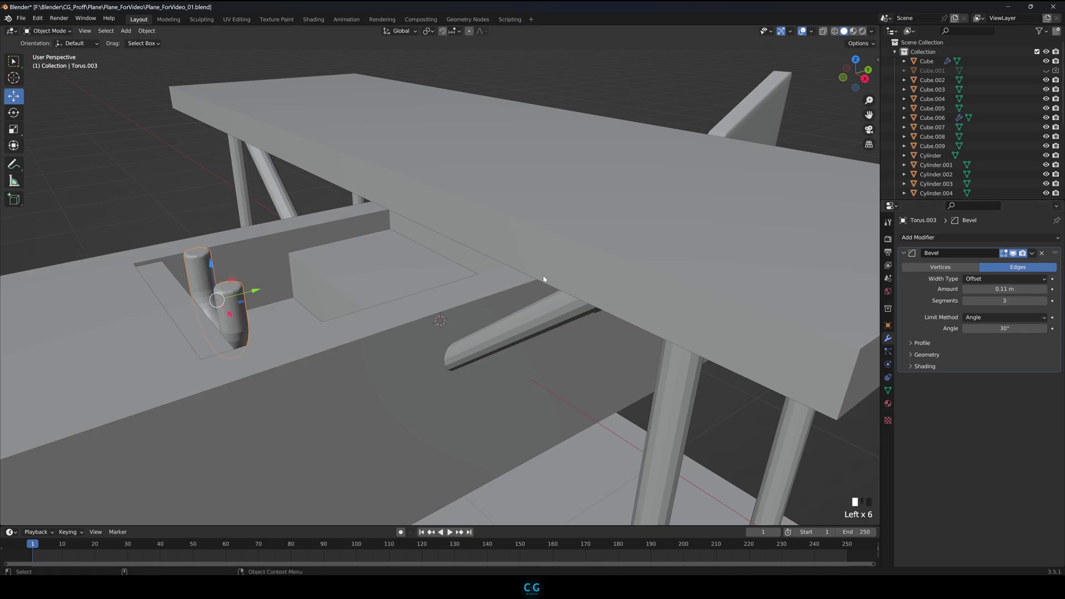
alt+drag(252, 261, 213, 318)
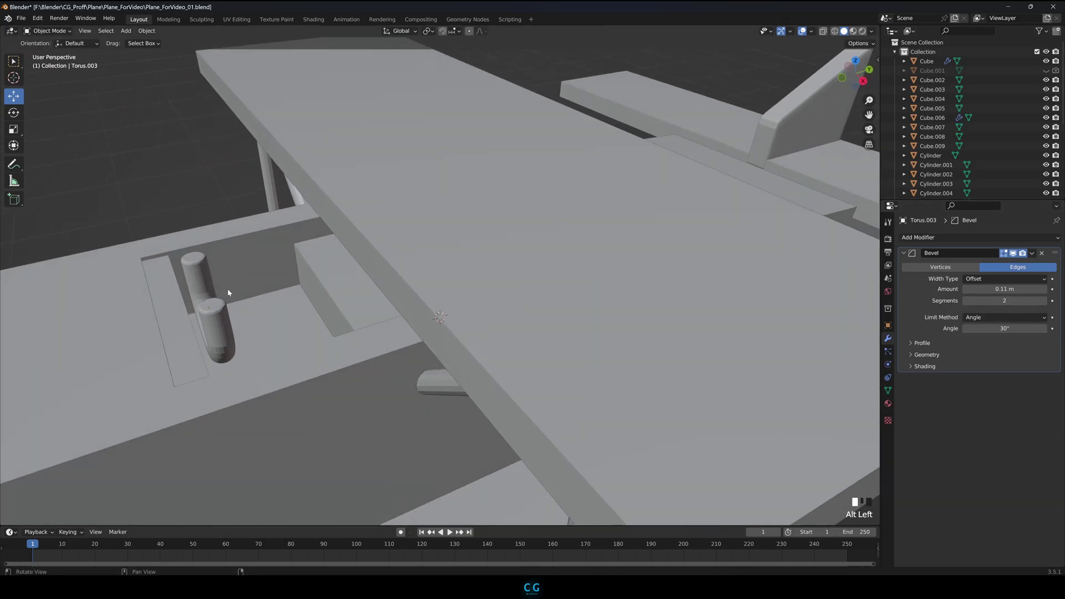
Add a 24-vertex cylinder, rotate it 90° about X, shrink it and move it to about -1.215 m along Y
key(shift+a)
mouse_move(152, 190)
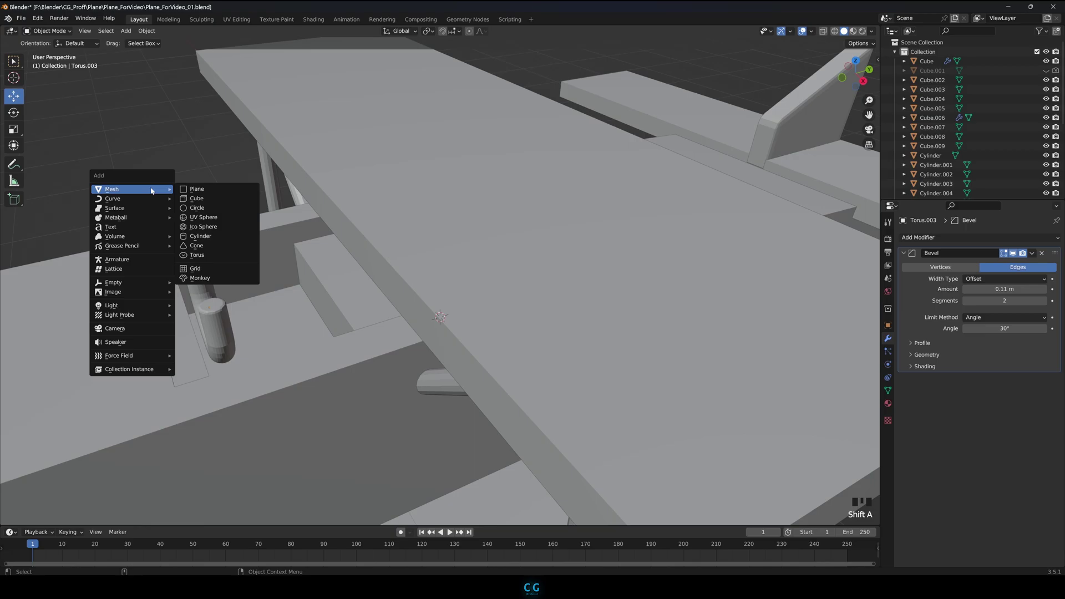
click(200, 236)
scroll(396, 303, down, 5)
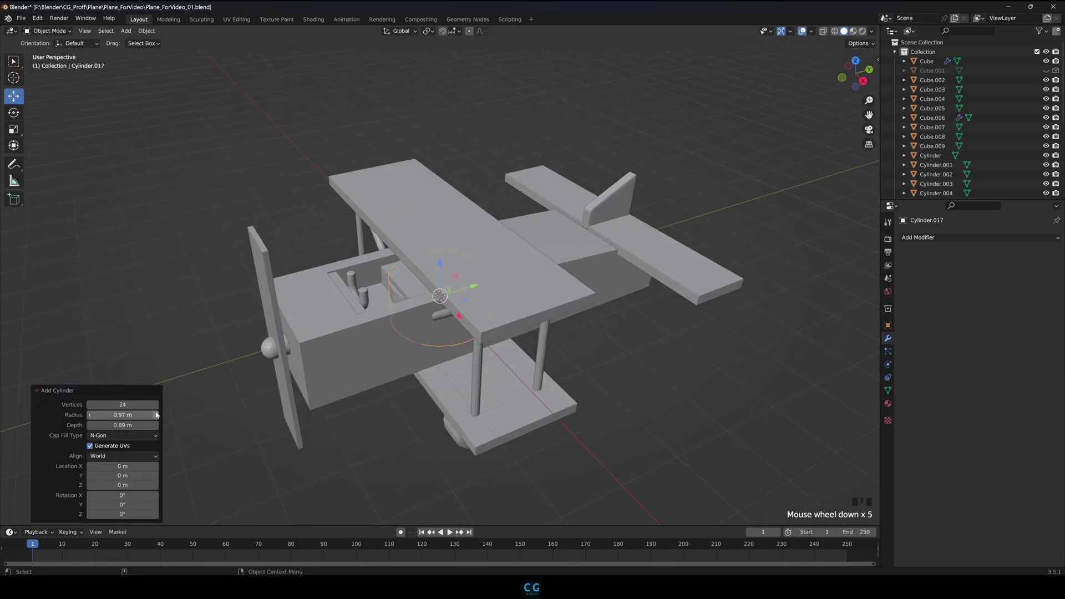
drag(471, 287, 413, 305)
click(887, 326)
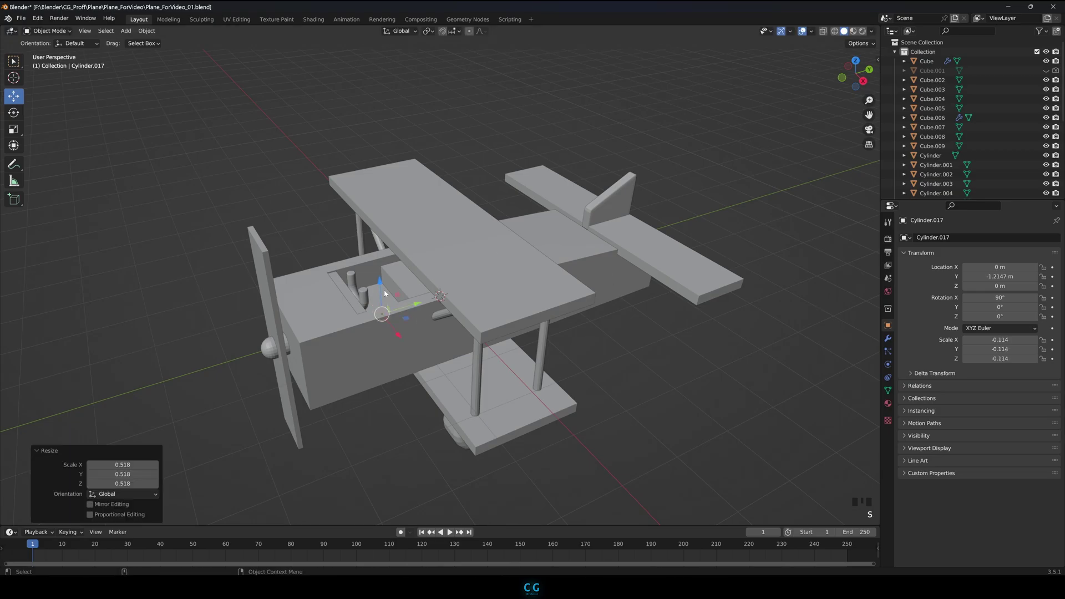
Place the small cylinder at the base of the U-shaped tube, about 0.372 m along Z, and adjust its size and Y position
scroll(392, 267, down, 4)
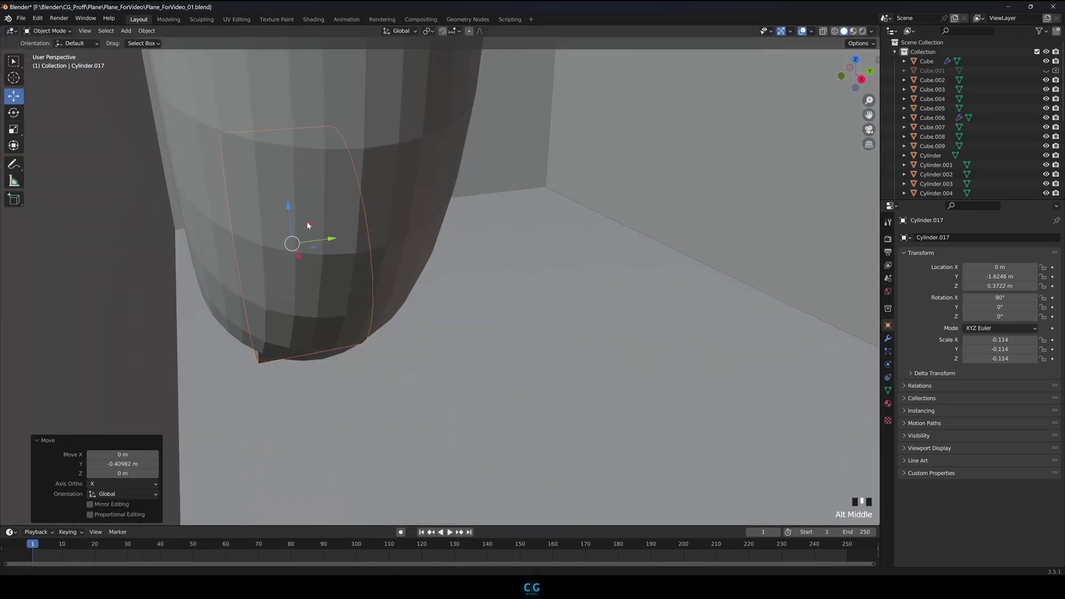
key(s)
click(403, 221)
drag(329, 238, 276, 246)
alt+drag(276, 246, 355, 283)
scroll(263, 158, down, 8)
Widen the upper and lower wings together along X by a factor of about 1.33
click(263, 158)
alt+drag(262, 158, 387, 160)
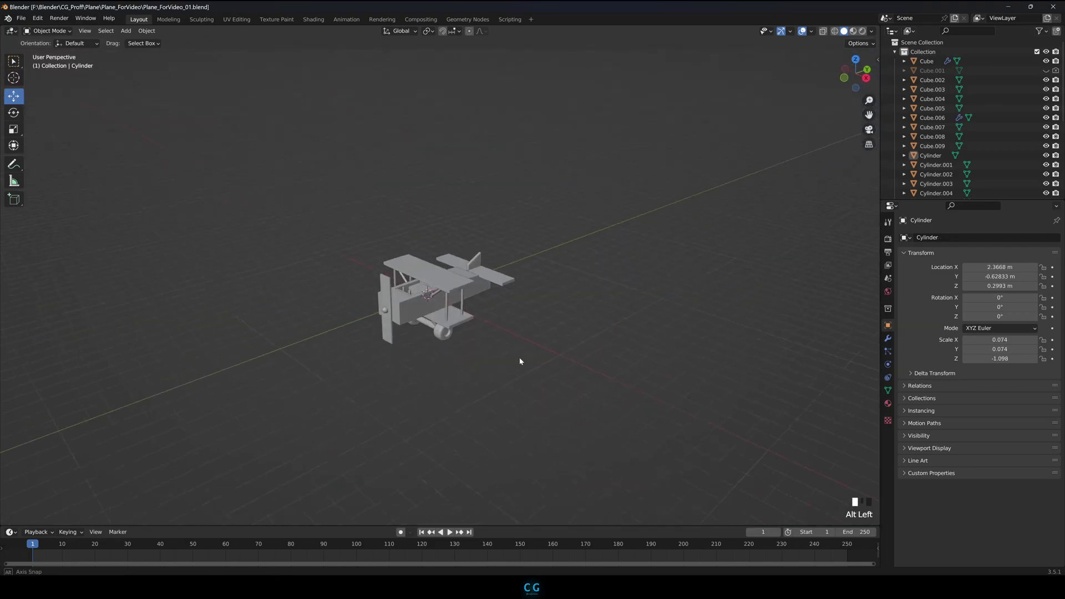
scroll(515, 355, up, 2)
shift+click(452, 344)
shift+click(453, 348)
key(KP_1)
key(s)
key(x)
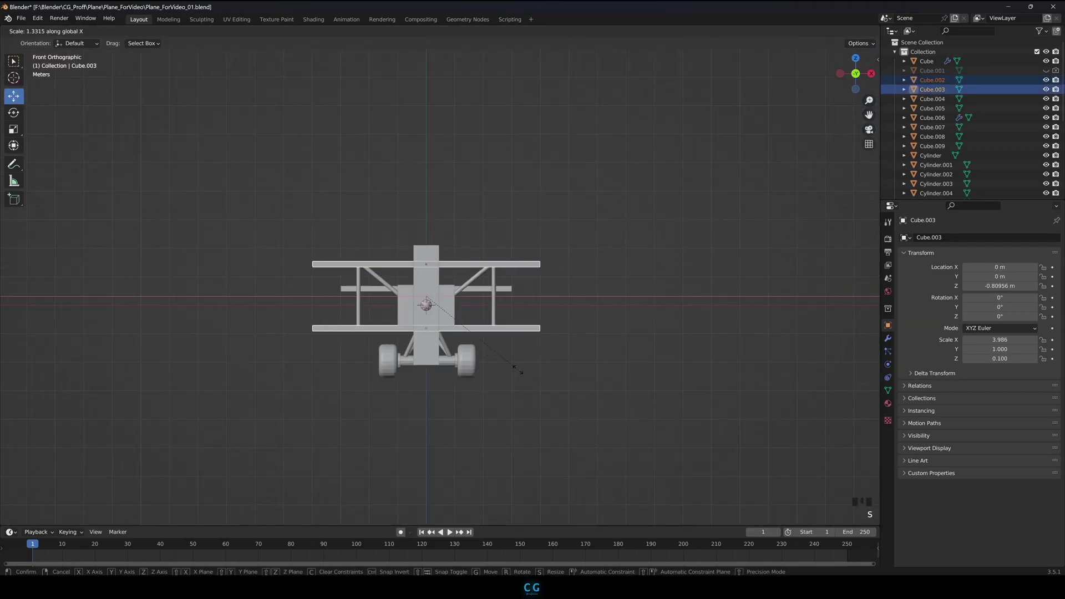
click(520, 371)
click(566, 340)
Add a Bevel modifier to the upper wing with a 0.15 m amount and 5 segments
scroll(563, 329, up, 3)
alt+drag(561, 328, 553, 334)
click(555, 255)
click(890, 338)
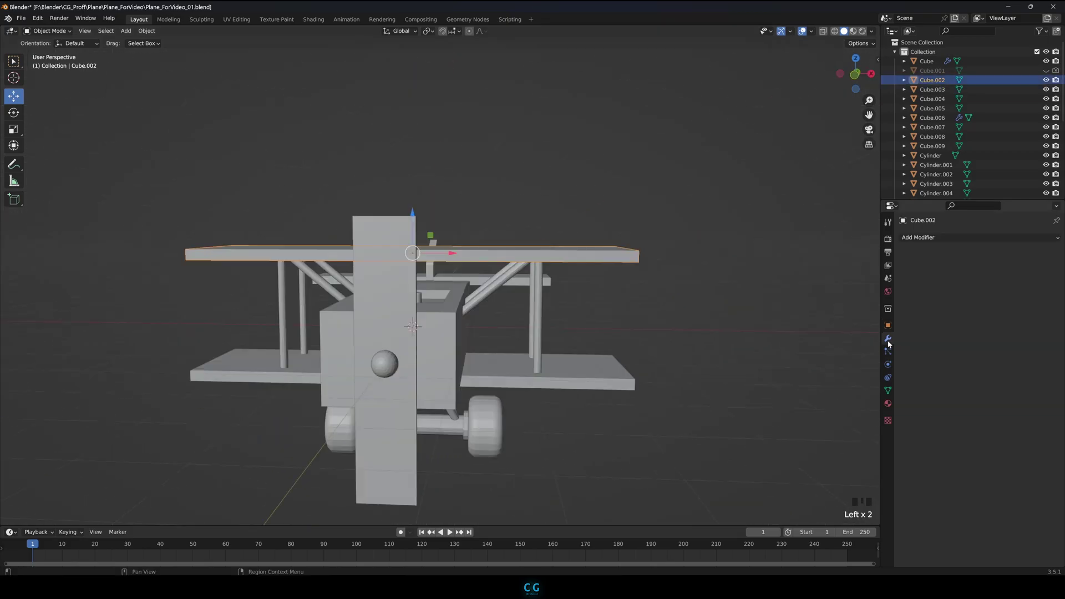
click(932, 238)
click(858, 274)
alt+drag(741, 279, 992, 292)
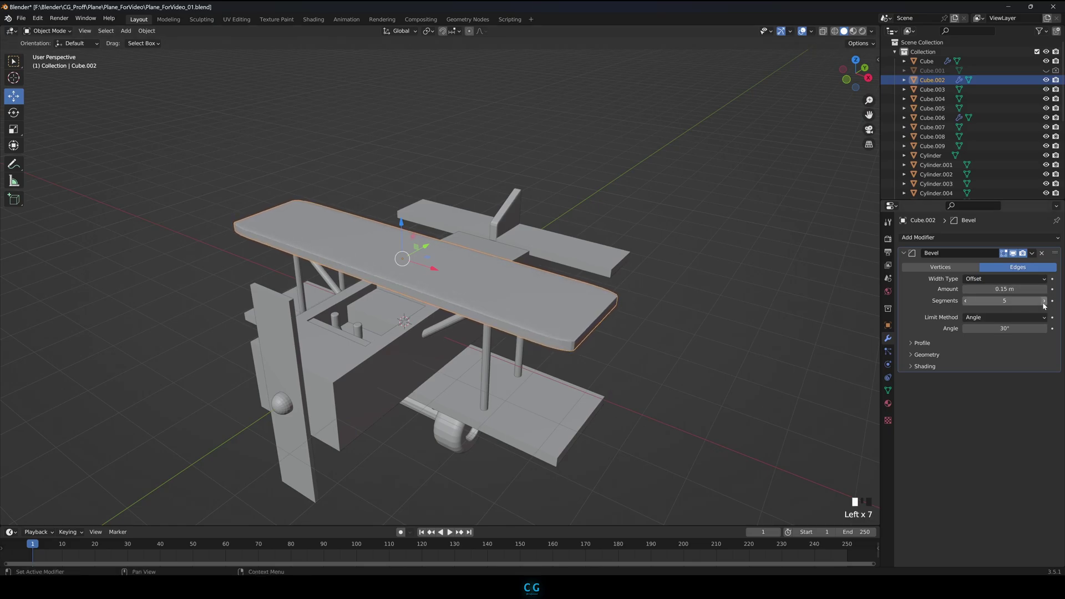
Copy the upper wing's modifiers to the lower wing, tailplane, propeller and cockpit blocks using Copy Attributes
click(569, 421)
click(565, 338)
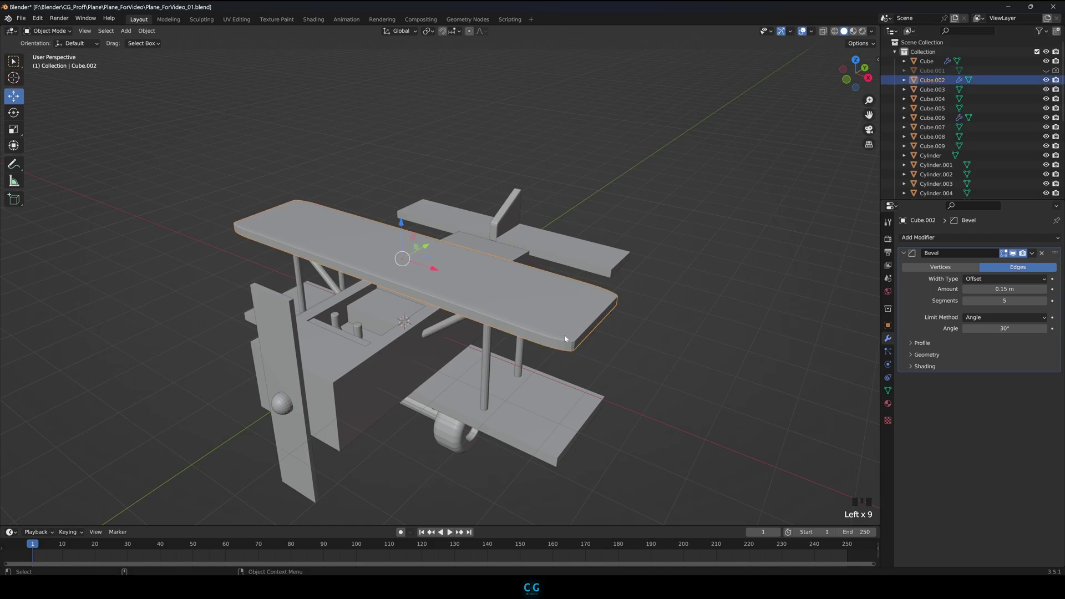
click(572, 430)
shift+click(364, 380)
shift+click(297, 352)
shift+click(379, 324)
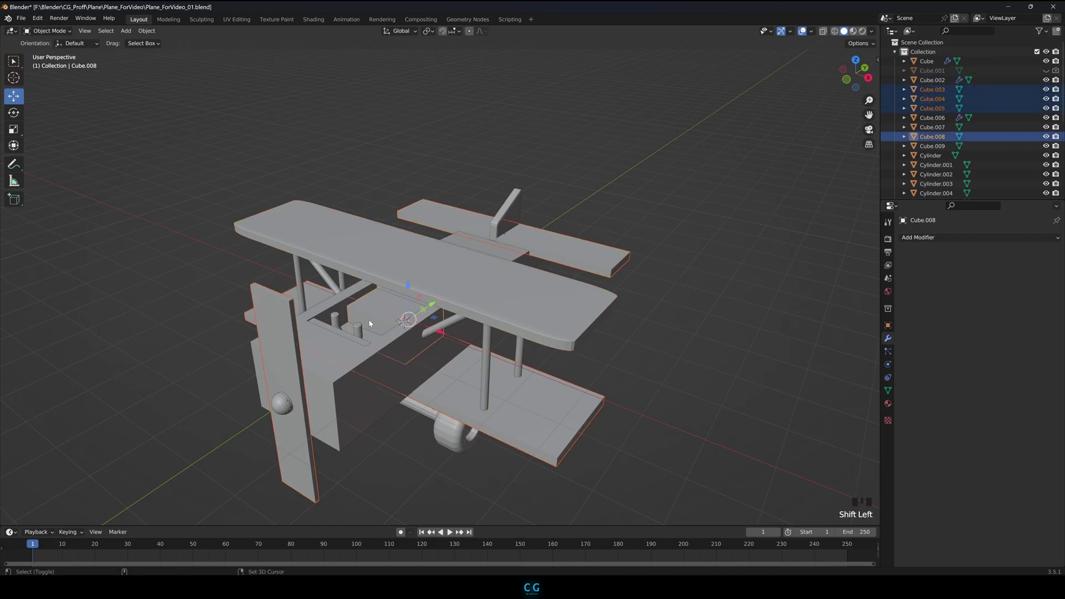
shift+click(404, 339)
shift+click(573, 311)
key(ctrl+v)
key(ctrl+z)
key(ctrl+c)
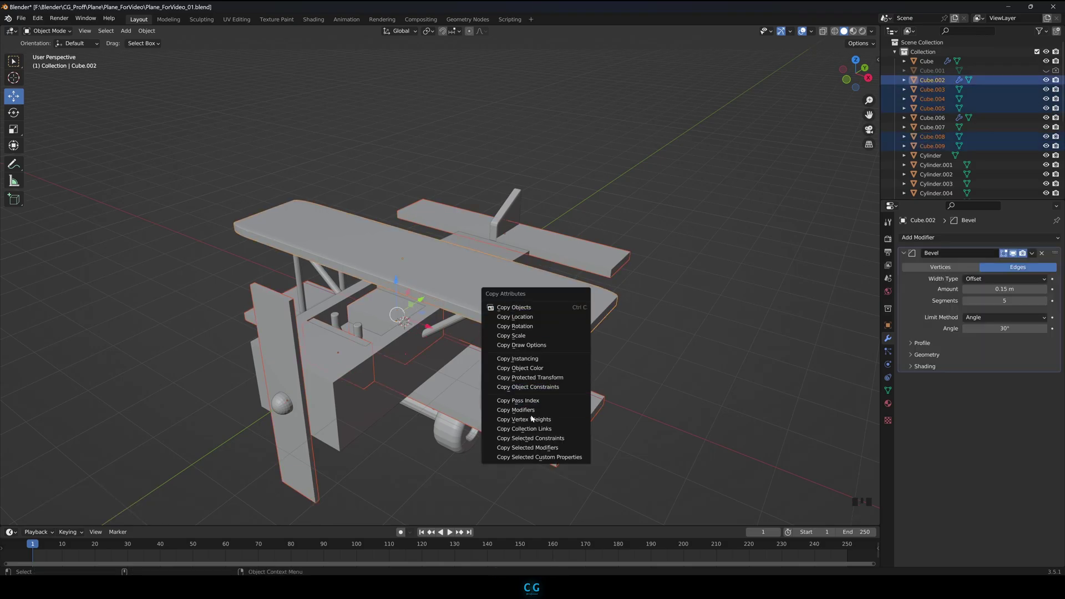
click(549, 410)
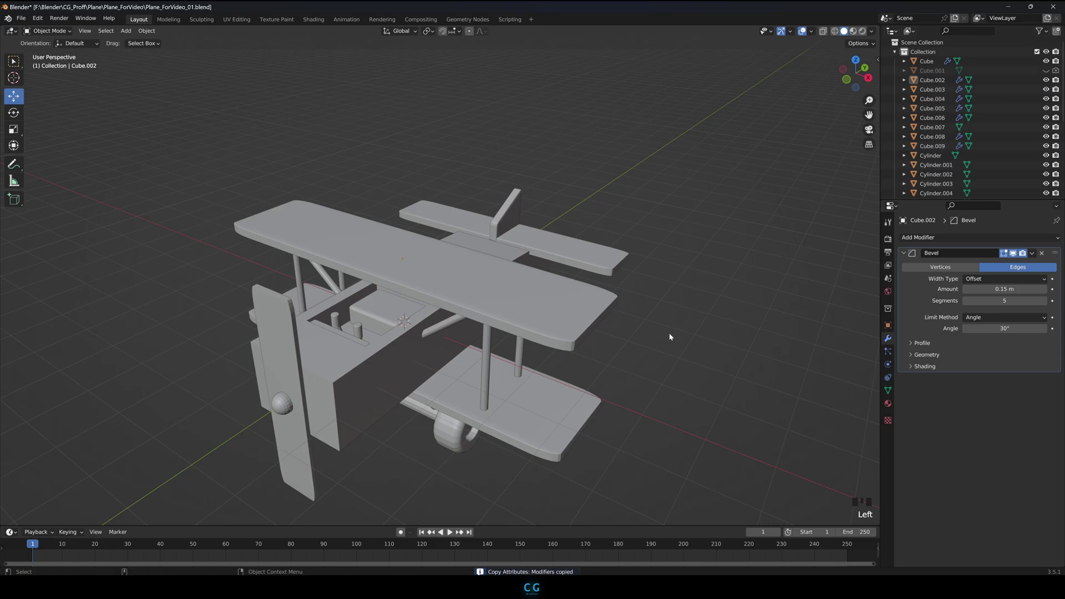
Search the add-on preferences for "copy" and check whether the Copy Attributes Menu add-on is enabled
click(20, 18)
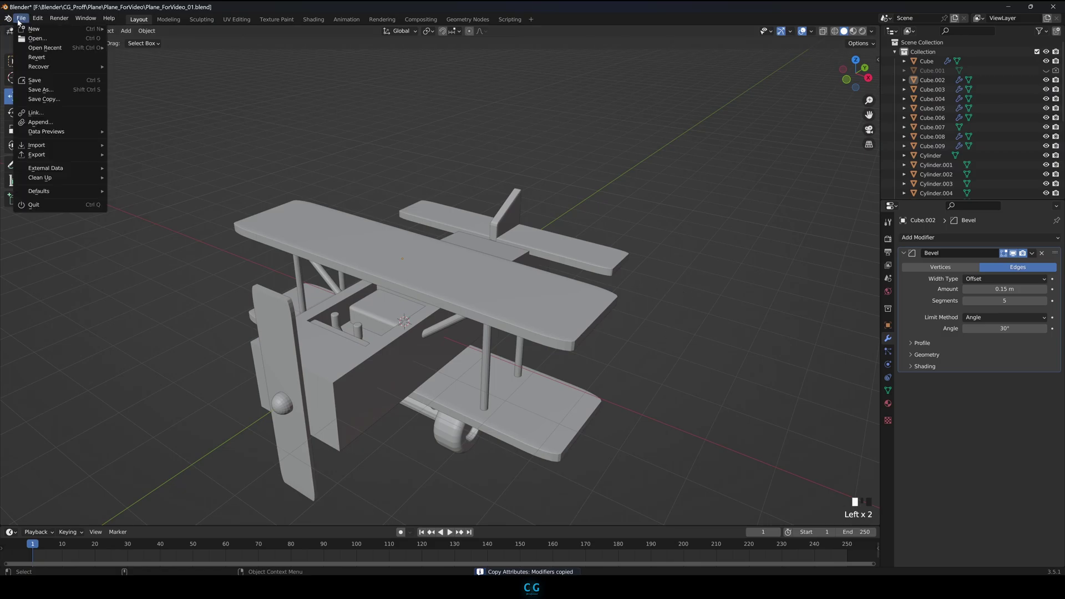
click(21, 18)
click(37, 18)
click(61, 152)
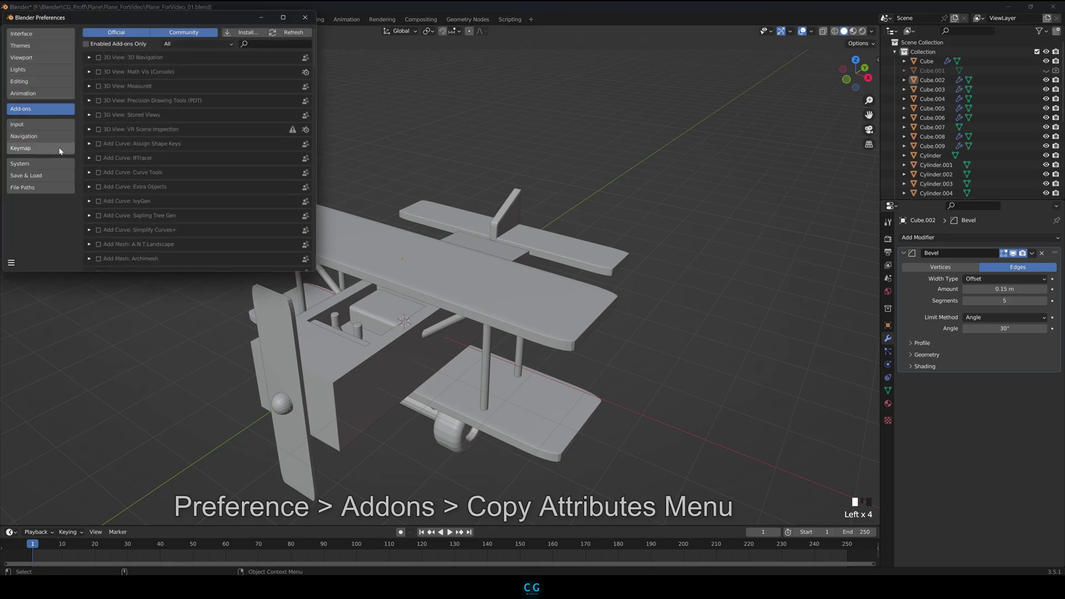
text(copy)
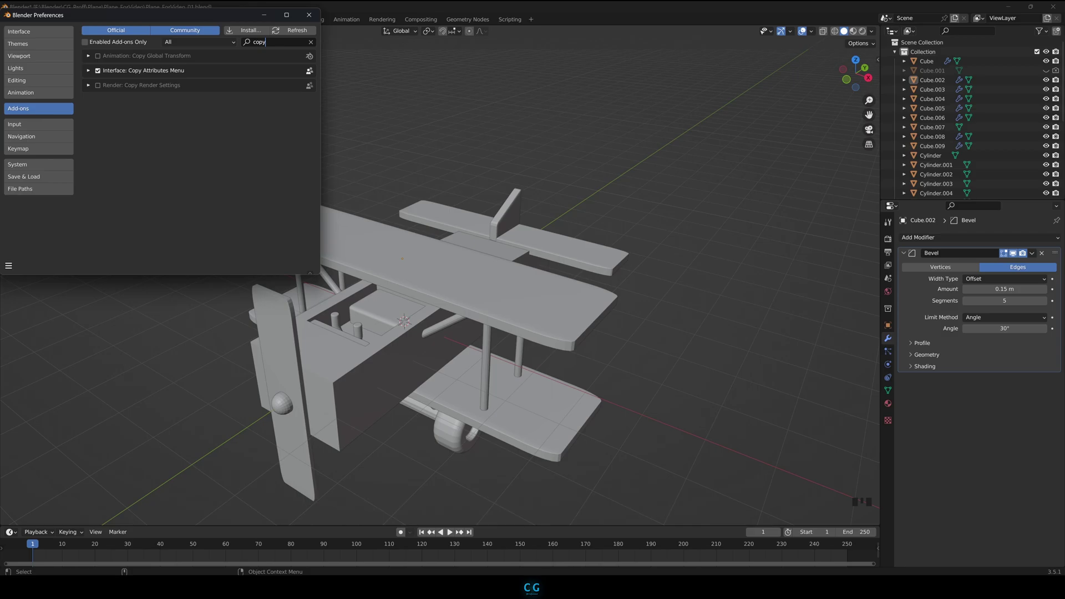
click(309, 15)
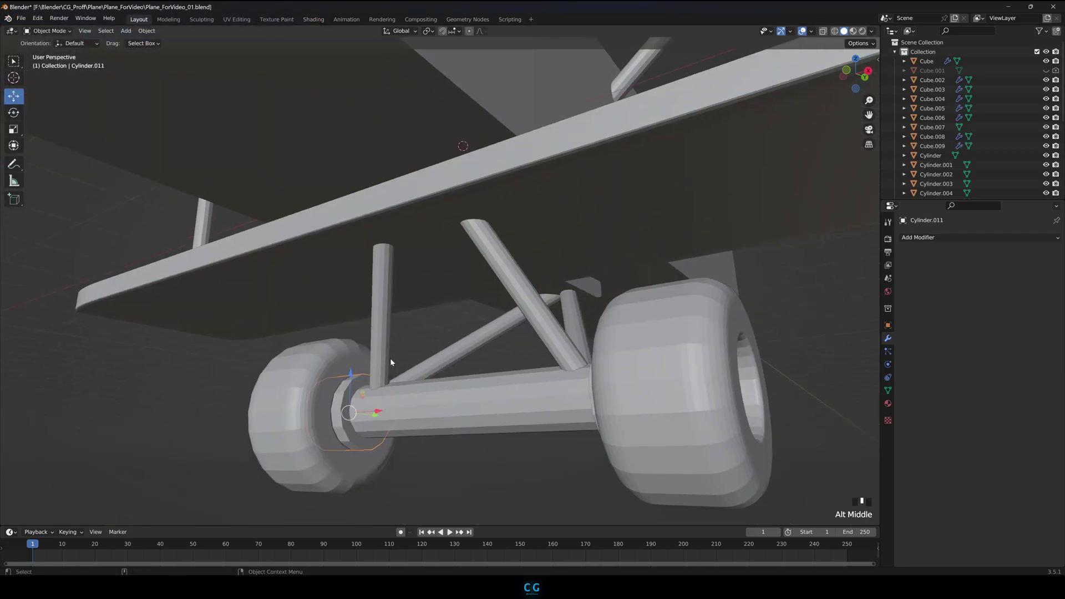
Bevel the inner edge loop of the first wheel's hub ring with a width of 0.176 m and adjust its segments
right_click(393, 387)
key(Tab)
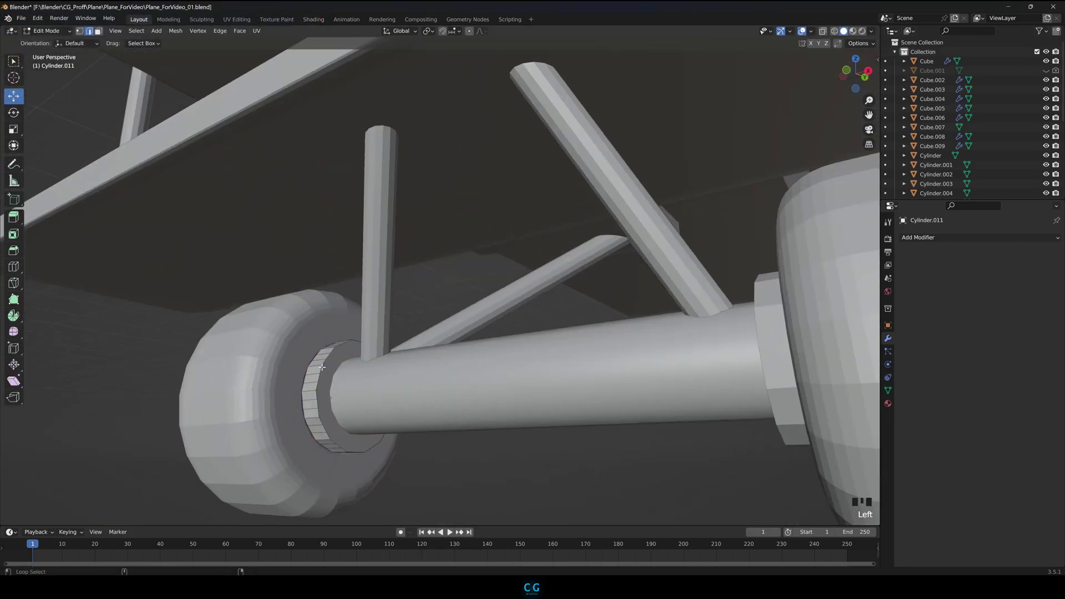
key(ctrl+b)
click(391, 394)
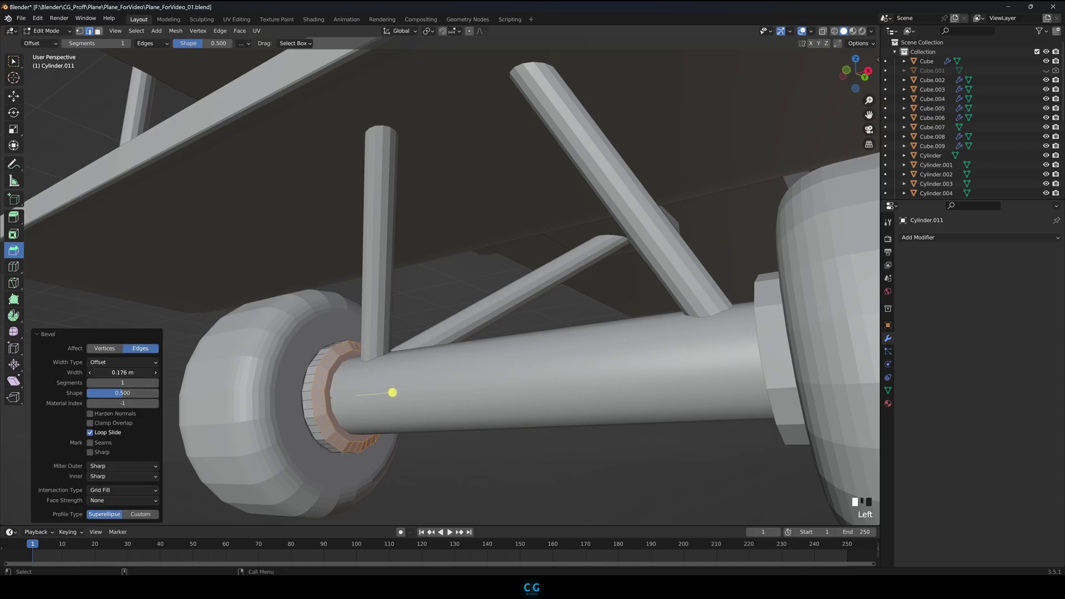
key(Return)
click(156, 384)
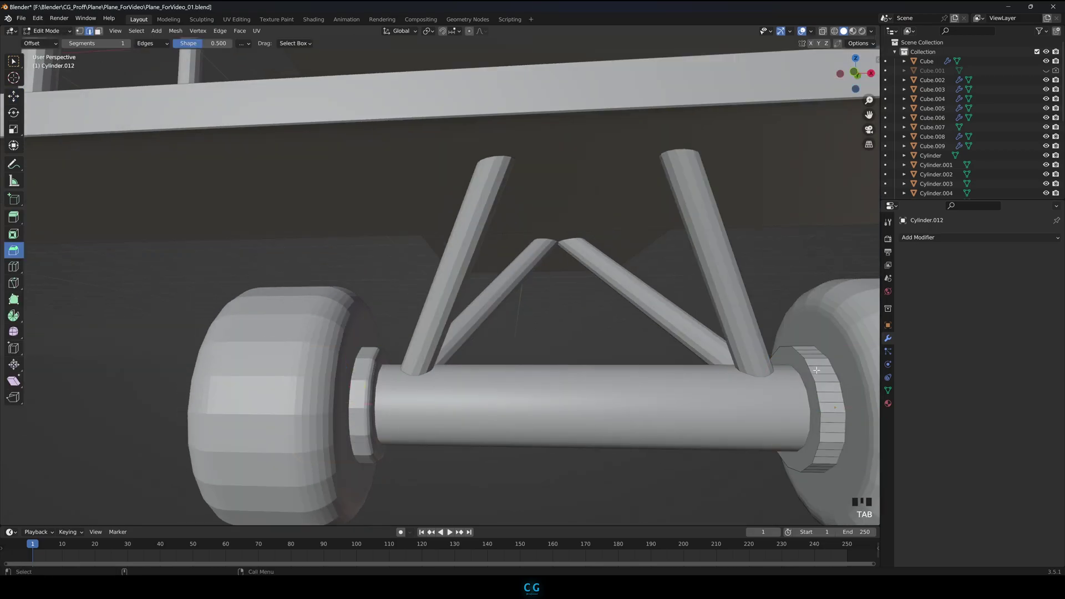
Bevel the inner edge loop of the second wheel's hub ring with a width of 0.15 m and increase its segments
alt+shift+click(808, 387)
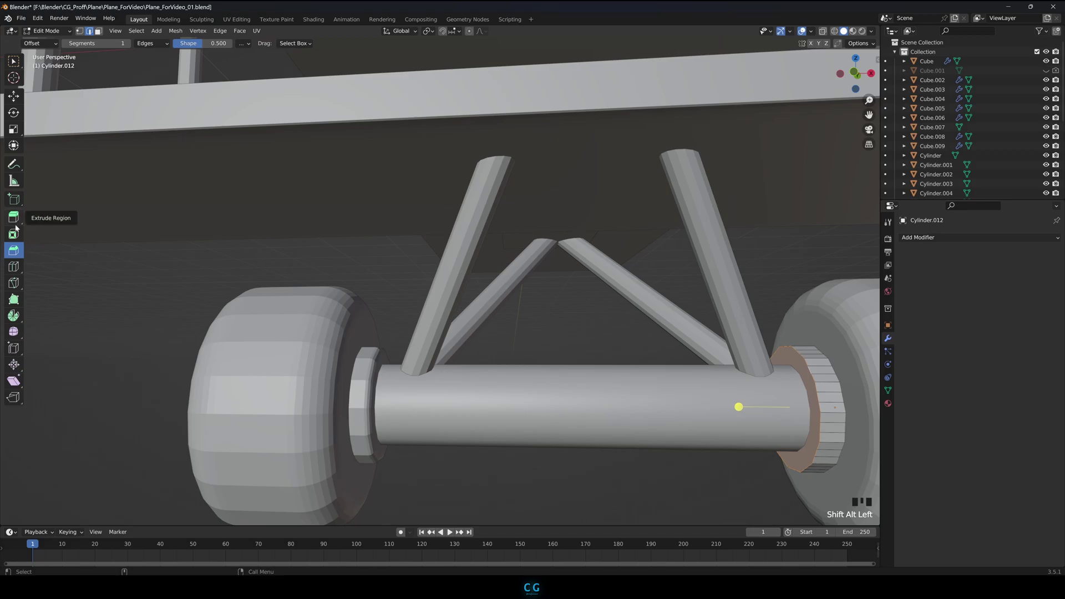
drag(738, 406, 724, 406)
click(124, 373)
text(.15)
key(Return)
click(156, 383)
click(156, 383)
key(grave)
key(Tab)
Shade the wheels, hub rings and landing gear struts smooth
right_click(363, 402)
click(362, 401)
click(362, 389)
right_click(340, 337)
click(335, 337)
right_click(371, 354)
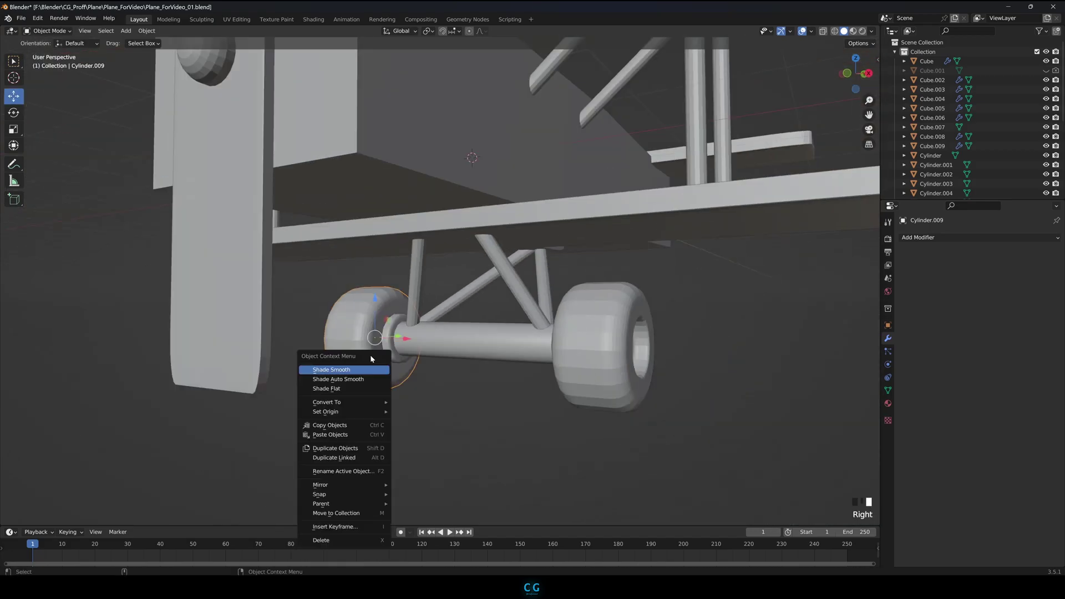
click(355, 366)
shift+click(488, 261)
shift+click(541, 277)
right_click(609, 260)
click(609, 270)
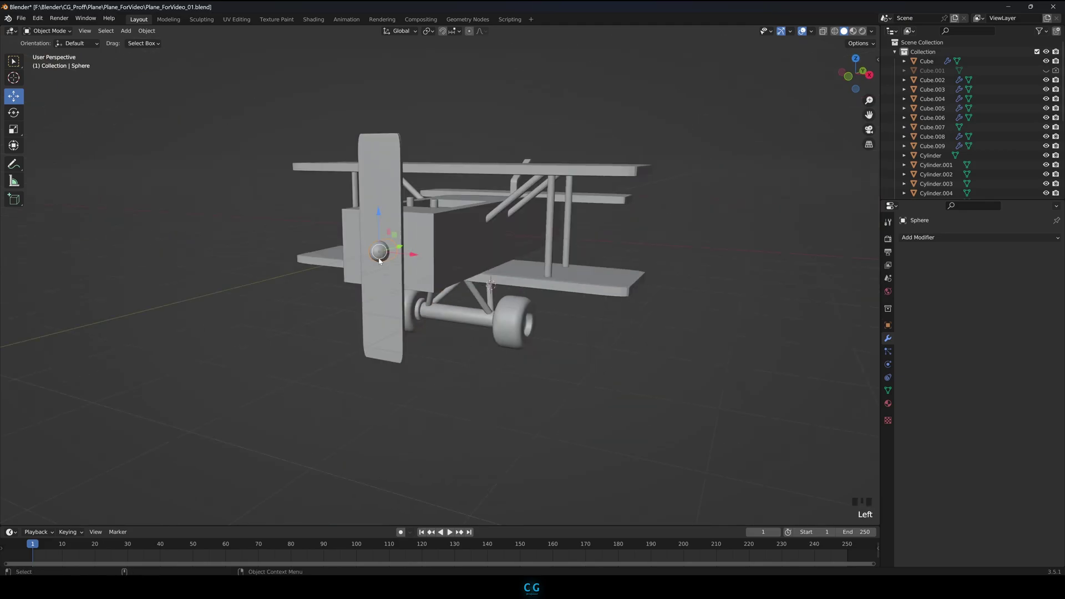
Shade the propeller's hub sphere and the wing struts smooth
scroll(380, 179, up, 2)
shift+click(563, 233)
shift+click(499, 186)
shift+click(530, 178)
shift+click(615, 222)
shift+click(388, 144)
right_click(416, 143)
click(422, 143)
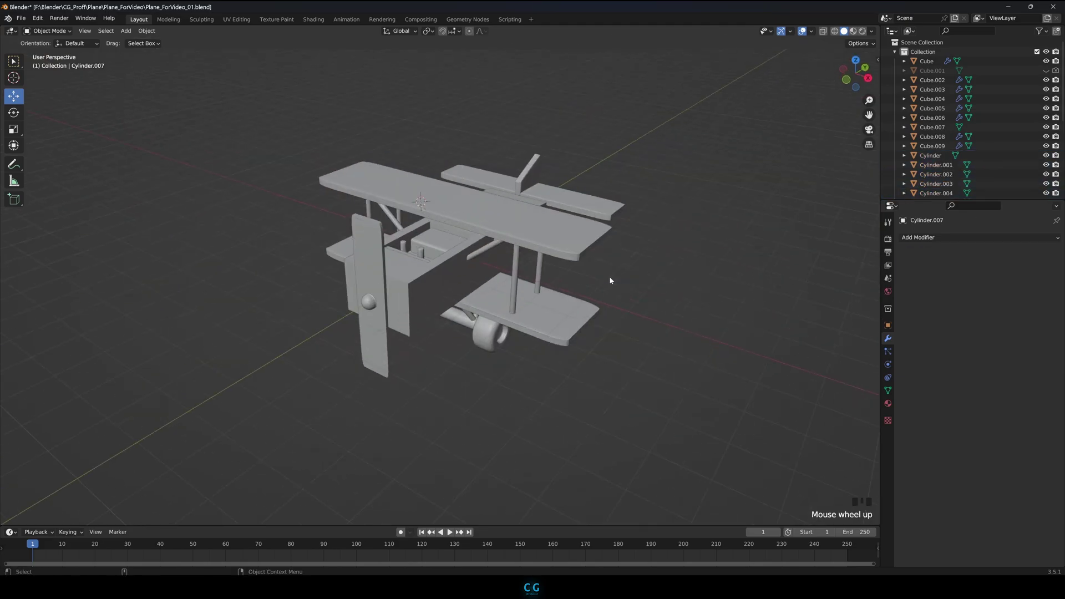
Bevel the selected edges of the fuselage and increase the bevel's segments
alt+drag(609, 276, 565, 313)
scroll(450, 356, up, 2)
key(Tab)
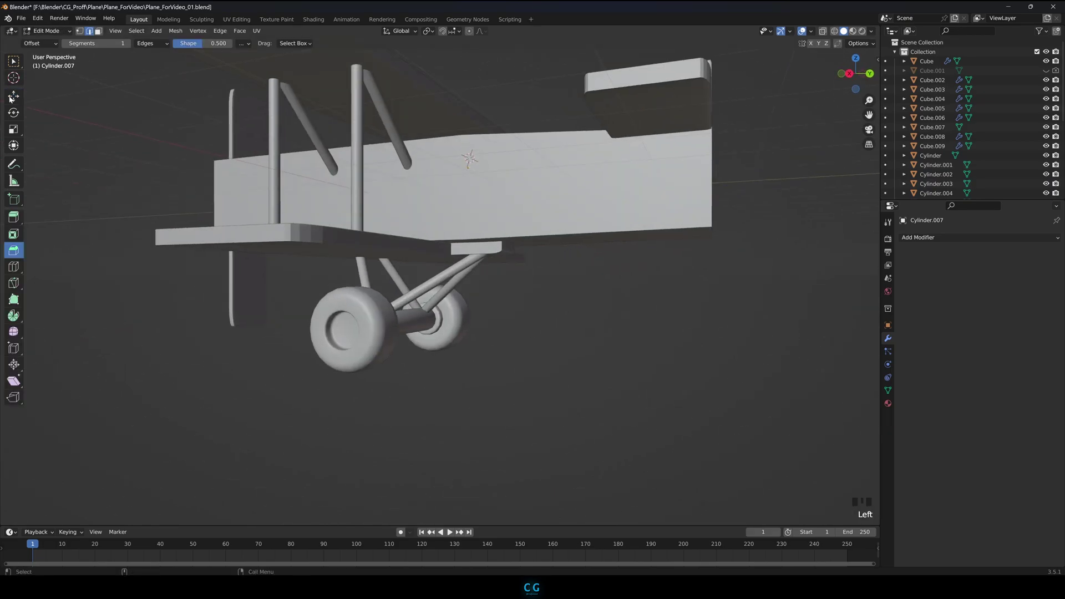
key(Tab)
click(593, 211)
key(Tab)
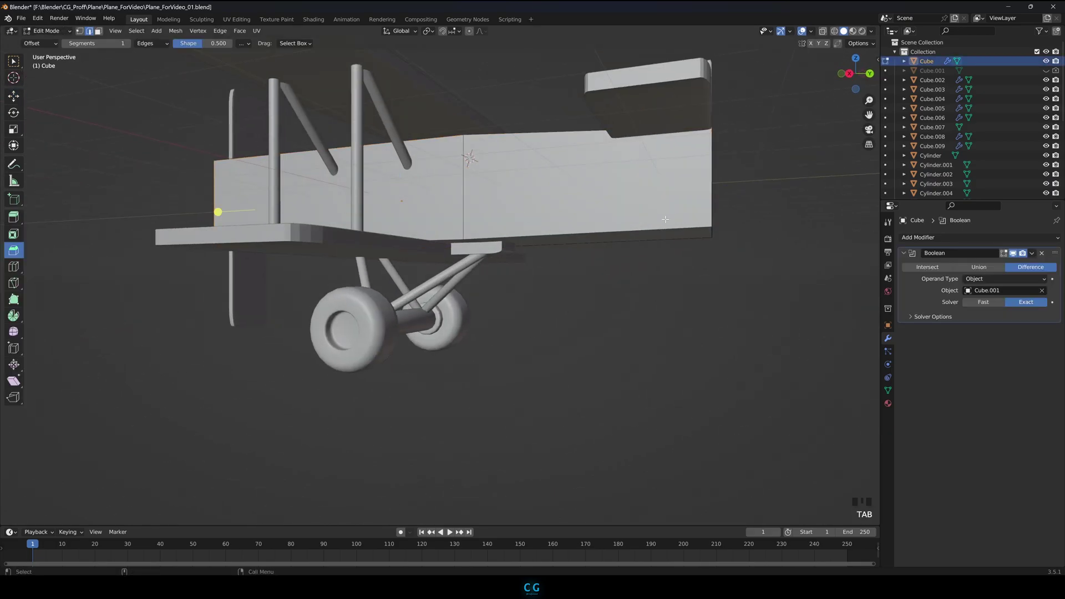
alt+drag(673, 223, 630, 334)
double_click(156, 383)
double_click(155, 383)
double_click(156, 382)
key(Tab)
click(546, 327)
scroll(630, 334, down, 3)
alt+drag(630, 334, 677, 351)
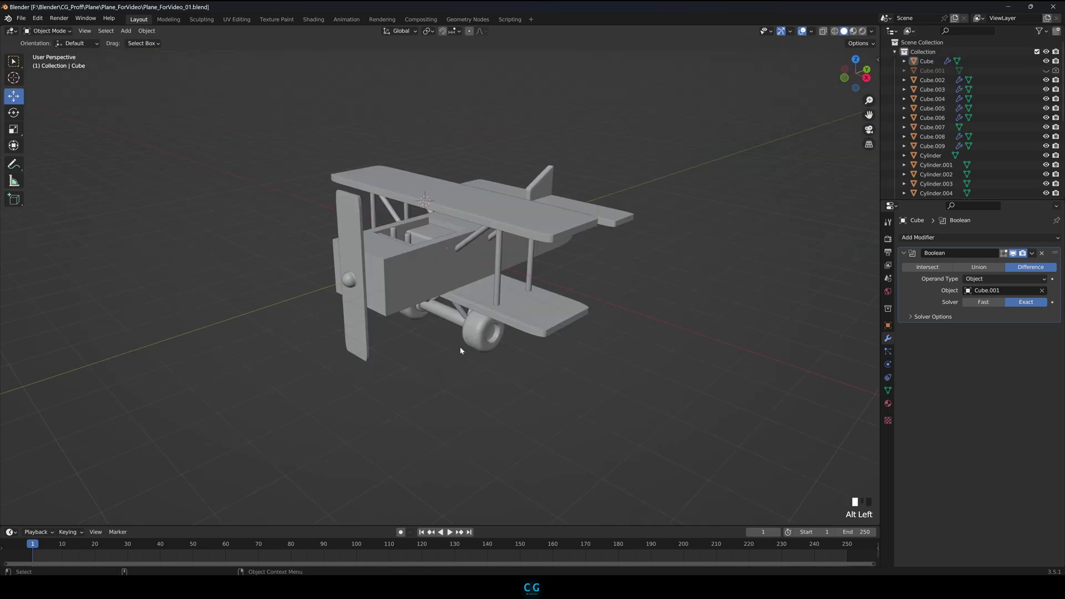
Add a metaball ball and move it about 19.09 m along Y, away from the plane
alt+middle_drag(608, 319, 300, 413)
alt+middle_drag(621, 311, 423, 413)
key(shift+a)
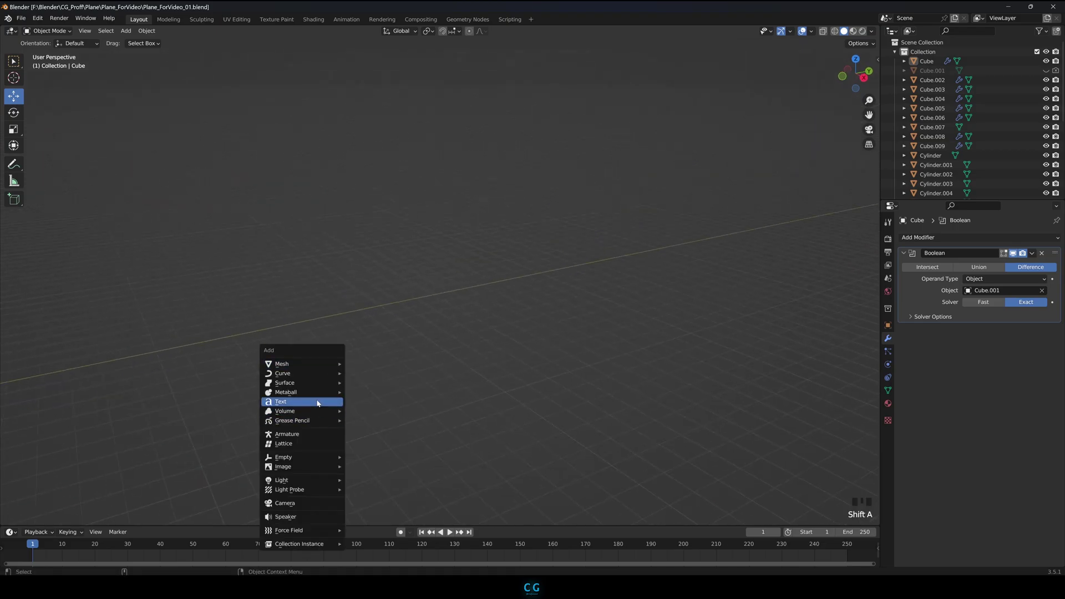
mouse_move(318, 393)
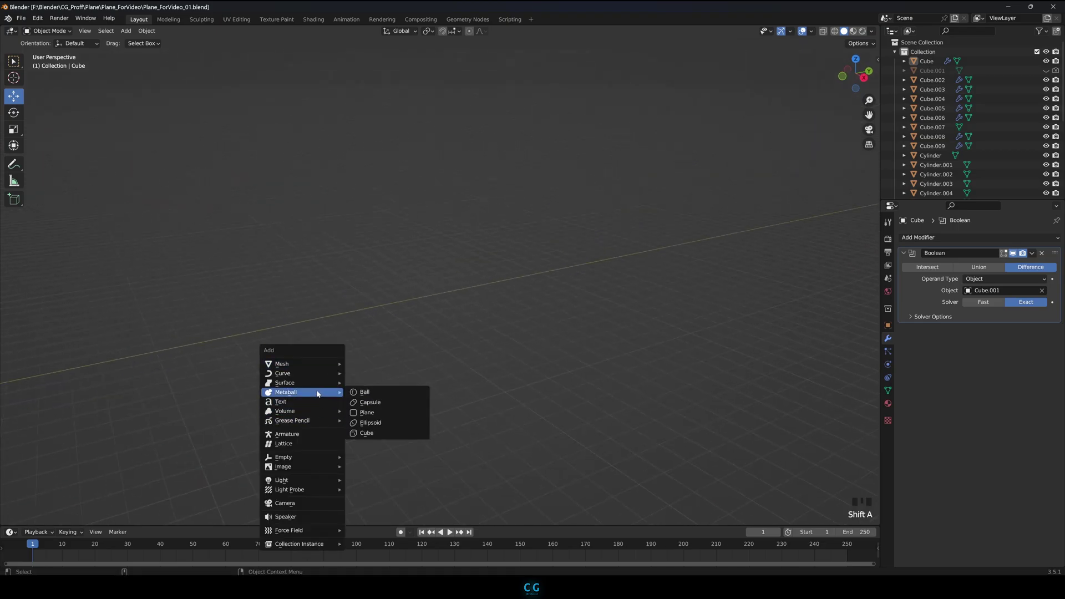
click(368, 393)
scroll(76, 338, down, 2)
drag(49, 342, 430, 360)
scroll(430, 360, up, 2)
Try a viewport resolution of 0.005 m on the metaball and undo it
click(887, 364)
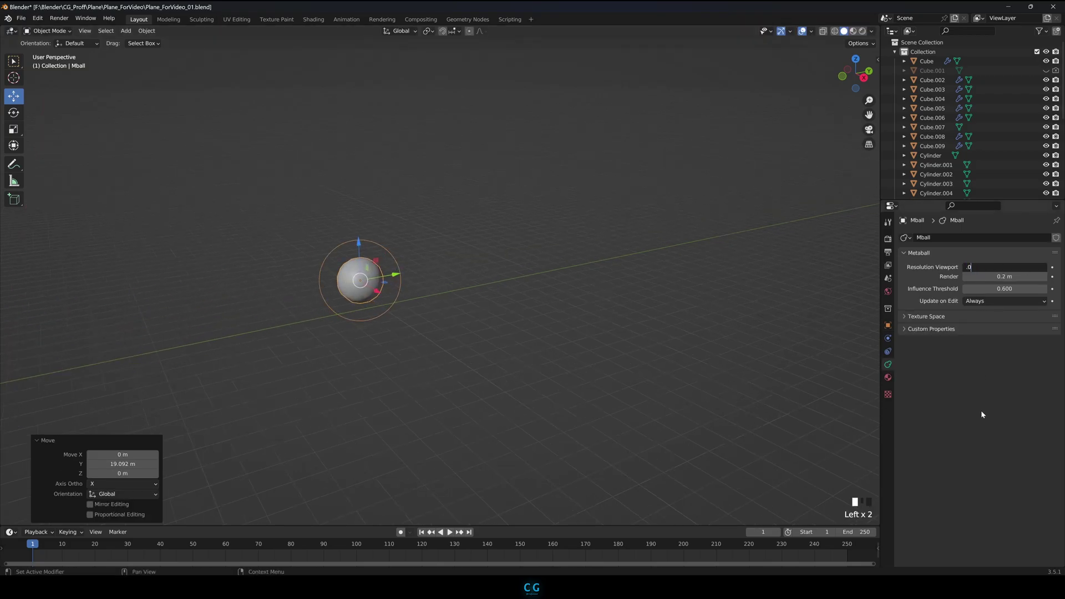
text(.0)
text(05)
key(Return)
click(505, 346)
scroll(505, 347, up, 6)
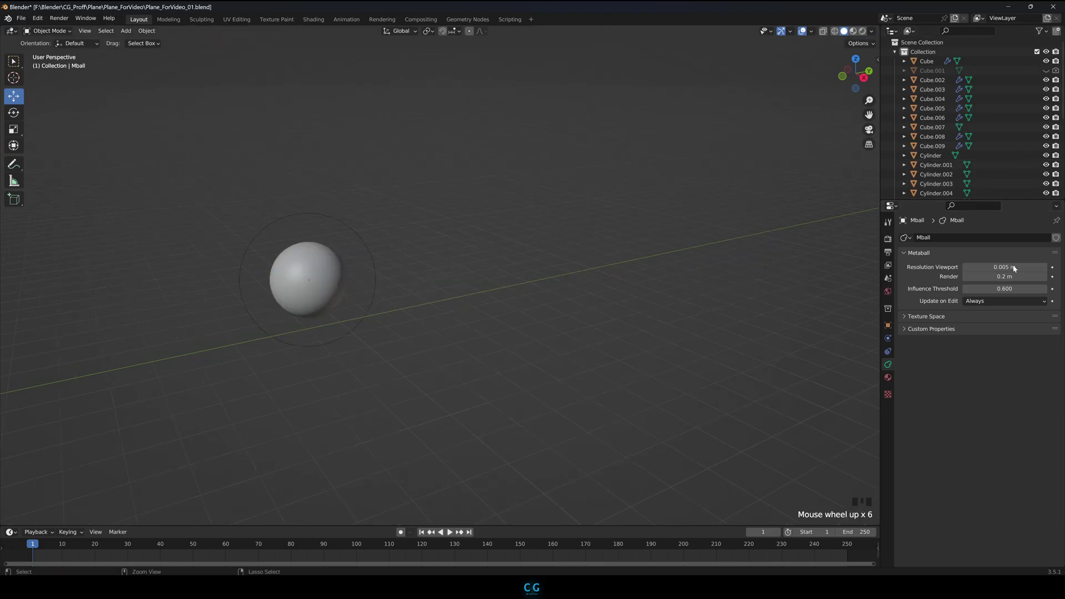
key(ctrl+z)
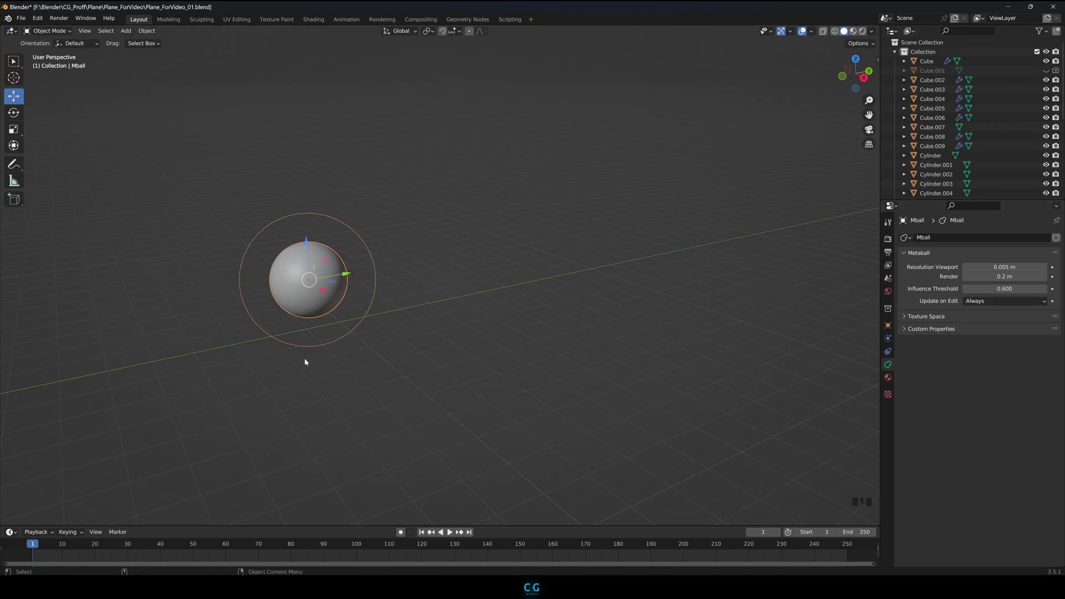
key(ctrl+z)
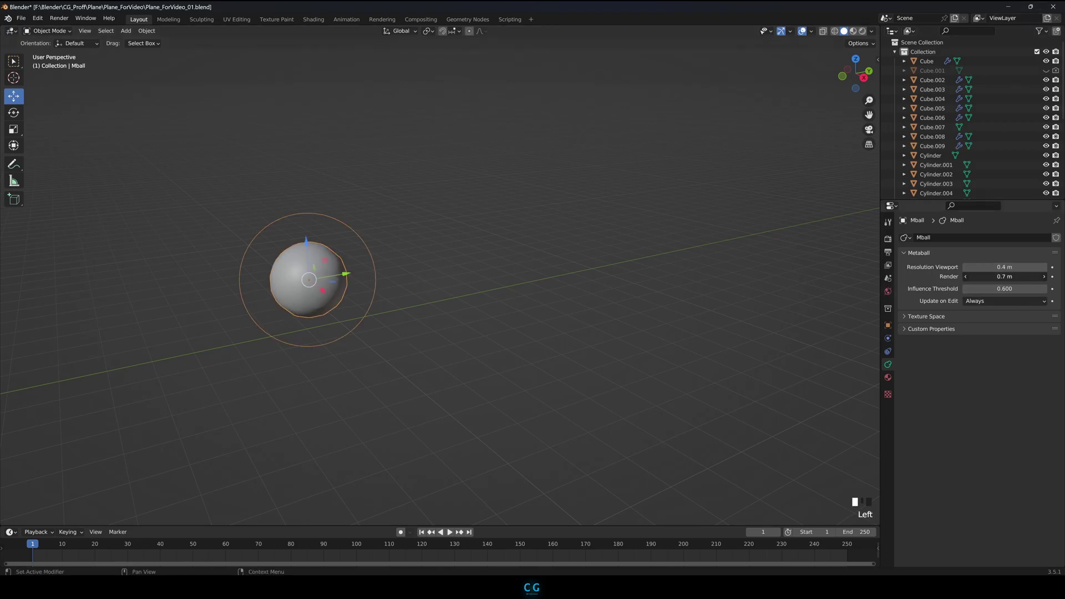
Lower the metaball's influence threshold to 0.22
mouse_move(1002, 288)
mouse_down()
mouse_move(1032, 288)
mouse_move(984, 288)
mouse_up()
key(ctrl+z)
ctrl+click(1014, 291)
Duplicate the metaball diagonally above the first one and scale the copy to about 0.648
key(shift+d)
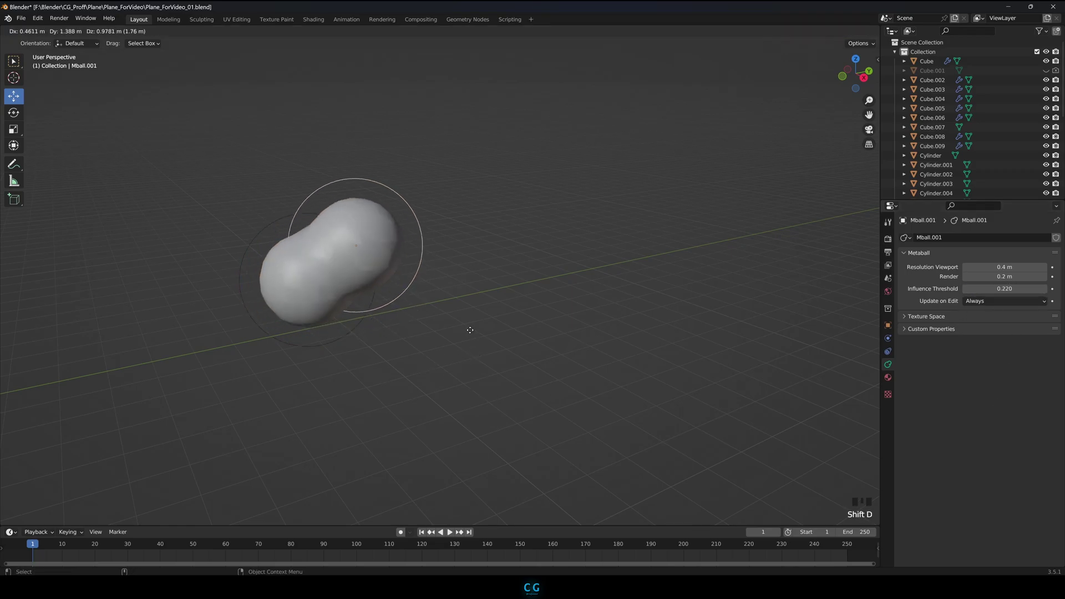
click(471, 333)
key(s)
click(421, 311)
key(KP_1)
key(KP_3)
scroll(416, 311, down, 11)
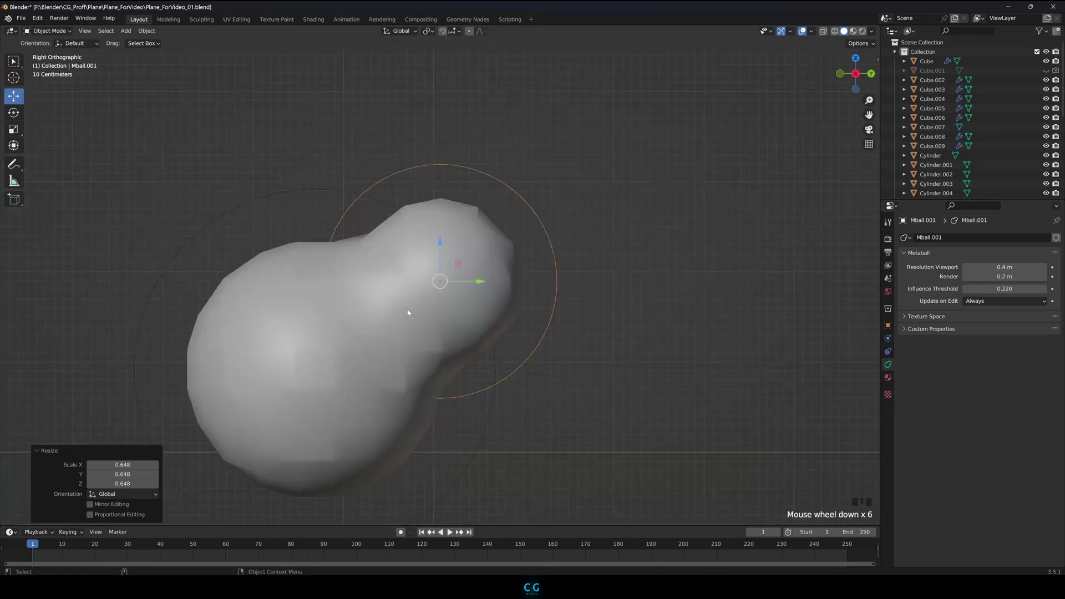
Raise the large metaball and duplicate the smaller one to the opposite side of it
click(397, 313)
drag(389, 277, 389, 222)
click(481, 296)
key(shift+d)
key(s)
click(348, 271)
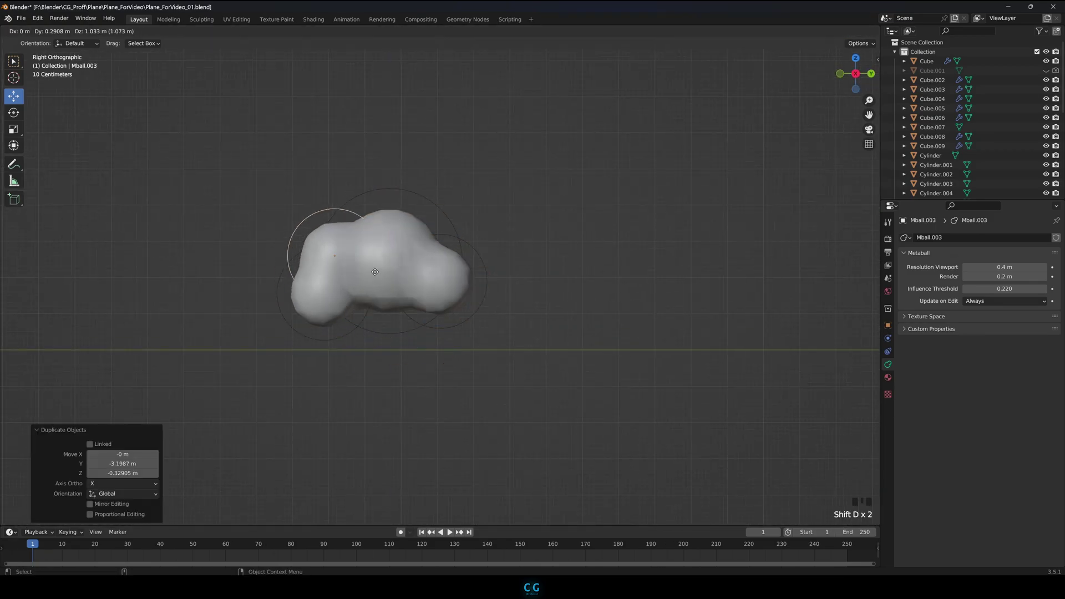
Place another small metaball copy above the side ball and shift it about 0.5 m along X
key(g)
click(361, 229)
middle_drag(390, 268, 338, 299)
drag(354, 226, 332, 236)
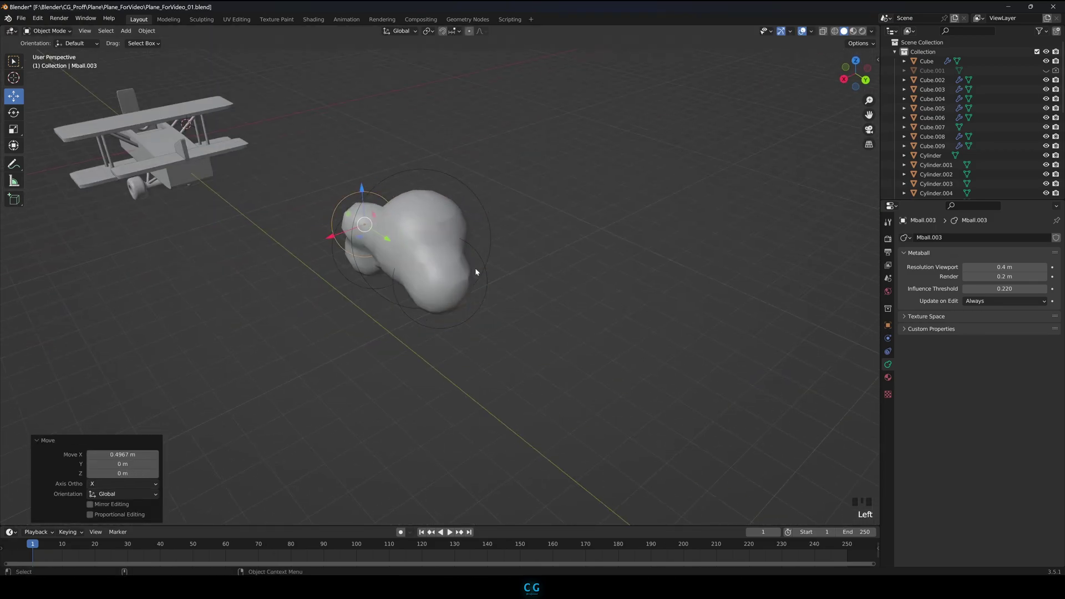
Raise the large metaball further and shift a neighbouring ball to vary the cloud's shape
middle_drag(484, 271, 451, 267)
click(447, 255)
drag(439, 207, 440, 183)
middle_drag(333, 344, 417, 319)
drag(360, 328, 369, 332)
Duplicate a small metaball to extend the far end of the cloud
key(shift+s)
right_click(349, 318)
key(shift+d)
click(528, 305)
drag(533, 288, 527, 287)
Set the metaballs' resolution to 0.42 m for the viewport and 0.22 m for render, and reposition a ball at the cloud's near end
click(1045, 268)
click(1044, 269)
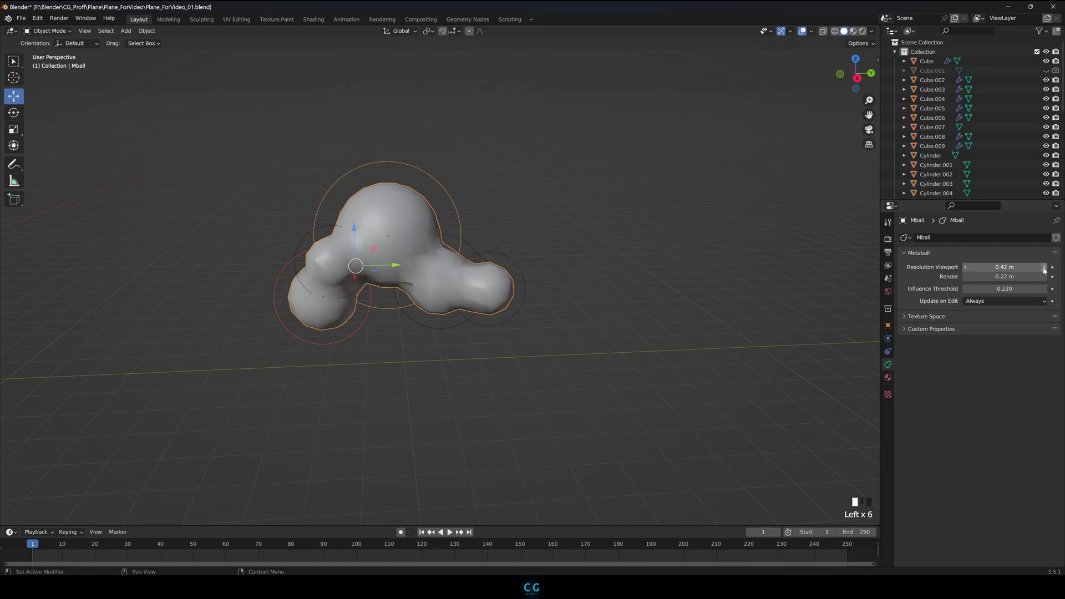
click(279, 317)
drag(321, 258, 321, 237)
drag(364, 274, 343, 274)
click(450, 198)
drag(997, 265, 1003, 264)
Shift a lower metaball of the cloud and duplicate it to fill out the side
click(478, 353)
alt+drag(477, 353, 547, 366)
click(429, 332)
alt+drag(444, 344, 453, 366)
drag(405, 334, 422, 348)
alt+drag(483, 383, 492, 382)
key(shift+d)
click(433, 328)
alt+drag(433, 328, 388, 319)
drag(313, 257, 332, 301)
click(304, 327)
Lower the metaballs' influence threshold to 0.04 and add another resized copy to the cloud
mouse_move(1022, 289)
mouse_down()
mouse_move(1042, 290)
mouse_move(1017, 289)
mouse_up()
alt+drag(869, 301, 834, 277)
click(468, 245)
key(shift+d)
click(506, 201)
key(s)
alt+drag(524, 223, 413, 265)
alt+drag(416, 264, 478, 247)
Reposition the metaballs on the tapering side of the cloud
drag(485, 209, 484, 203)
drag(520, 238, 526, 281)
click(526, 276)
drag(490, 248, 490, 225)
drag(527, 262, 539, 264)
Duplicate a metaball to the cloud's tapering tip, scale it down and adjust the neighbouring ball's height
key(shift+d)
click(638, 274)
key(s)
click(609, 271)
drag(534, 224, 535, 237)
Set the metaballs' viewport resolution to 0.37 m
click(577, 316)
alt+drag(547, 322, 483, 322)
mouse_move(991, 268)
mouse_down()
mouse_move(1025, 268)
mouse_move(975, 268)
mouse_move(984, 268)
mouse_up()
alt+drag(496, 222, 447, 240)
click(444, 239)
scroll(197, 229, up, 4)
Nudge individual metaballs sideways to refine the cloud's outline
alt+drag(174, 233, 202, 247)
click(219, 191)
drag(238, 174, 248, 173)
mouse_move(228, 219)
alt+mouse_down()
mouse_move(287, 207)
mouse_move(236, 208)
alt+mouse_up()
click(335, 259)
click(335, 259)
drag(271, 313, 283, 311)
alt+drag(399, 333, 484, 351)
Rescale one of the cloud's metaballs and lower a neighbouring ball
alt+drag(267, 386, 254, 392)
click(244, 379)
key(s)
click(265, 376)
click(270, 353)
drag(266, 276, 266, 300)
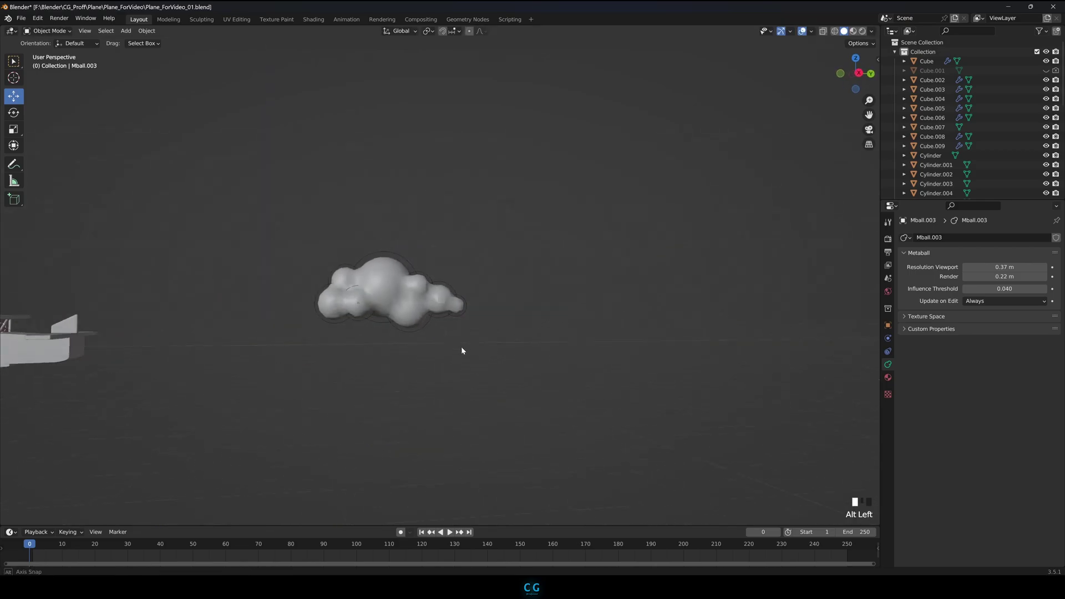
Select all of the cloud's metaballs and convert them to a mesh
shift+click(448, 304)
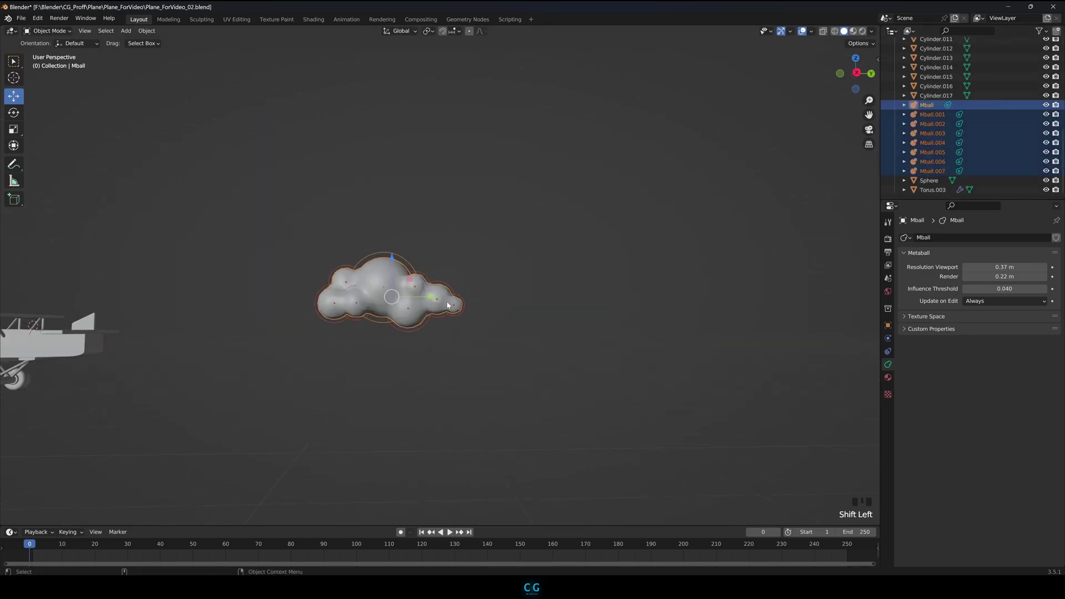
key(g)
right_click(360, 283)
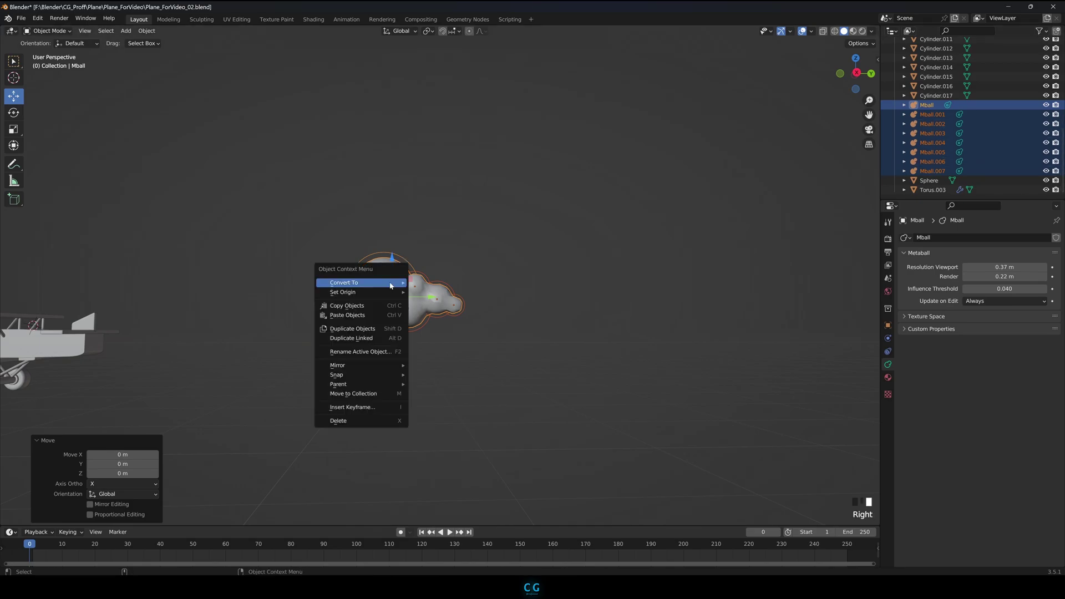
mouse_move(385, 282)
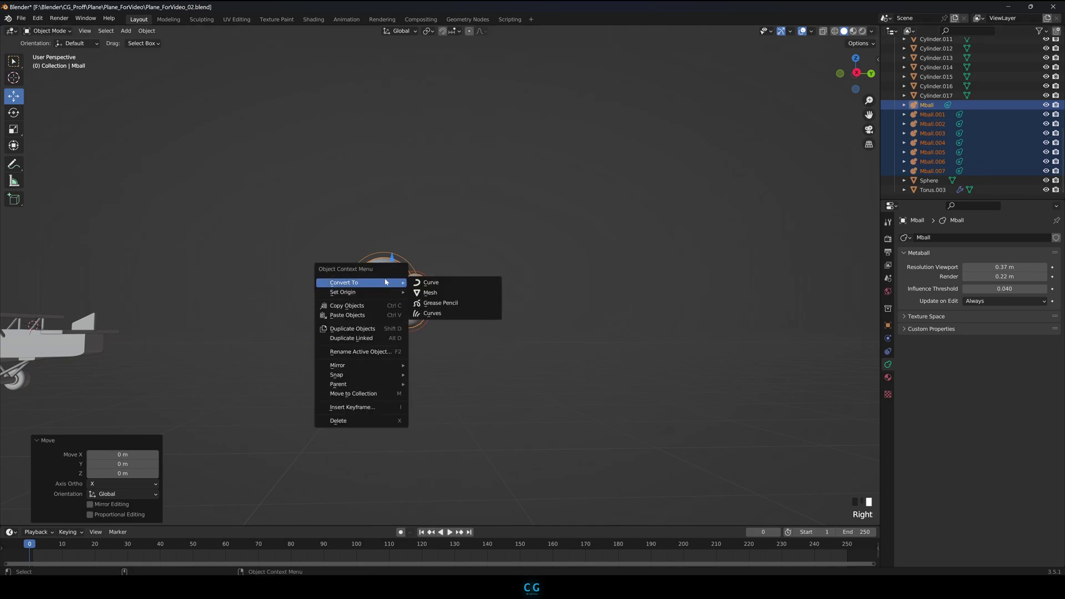
click(433, 293)
Undo the last trial changes, try a Y rotation of 90° on the cloud mesh and settle on -90°
key(ctrl+z)
key(ctrl+z)
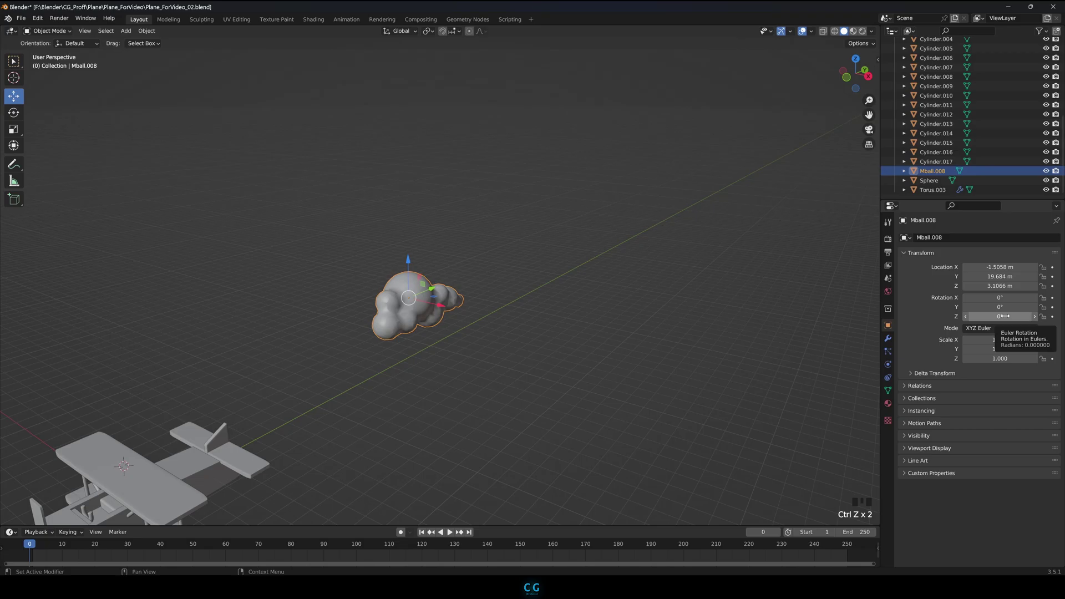
drag(1002, 307, 987, 307)
text(90)
key(Return)
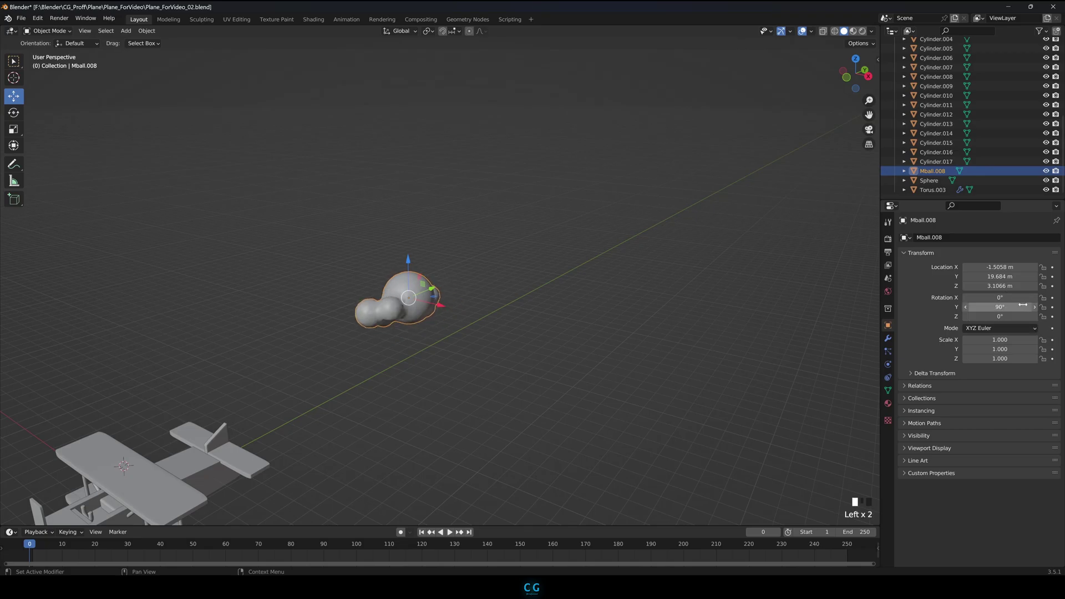
text(0)
key(Return)
Add a ground plane, lower it to about Z -8.44 m beneath the biplane and enlarge it to a scale of about 26
key(shift+a)
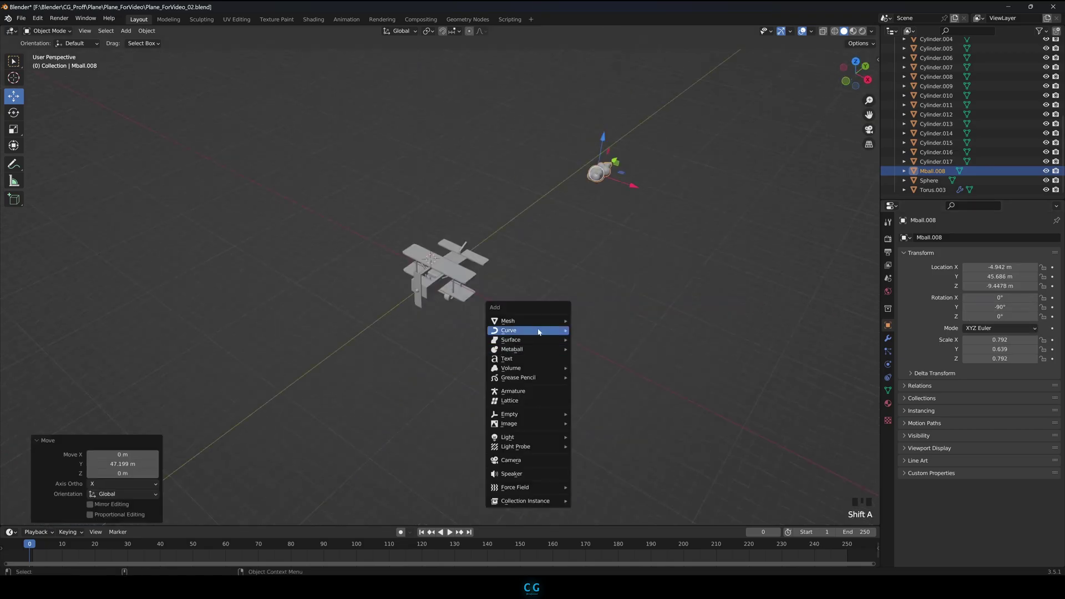
mouse_move(538, 323)
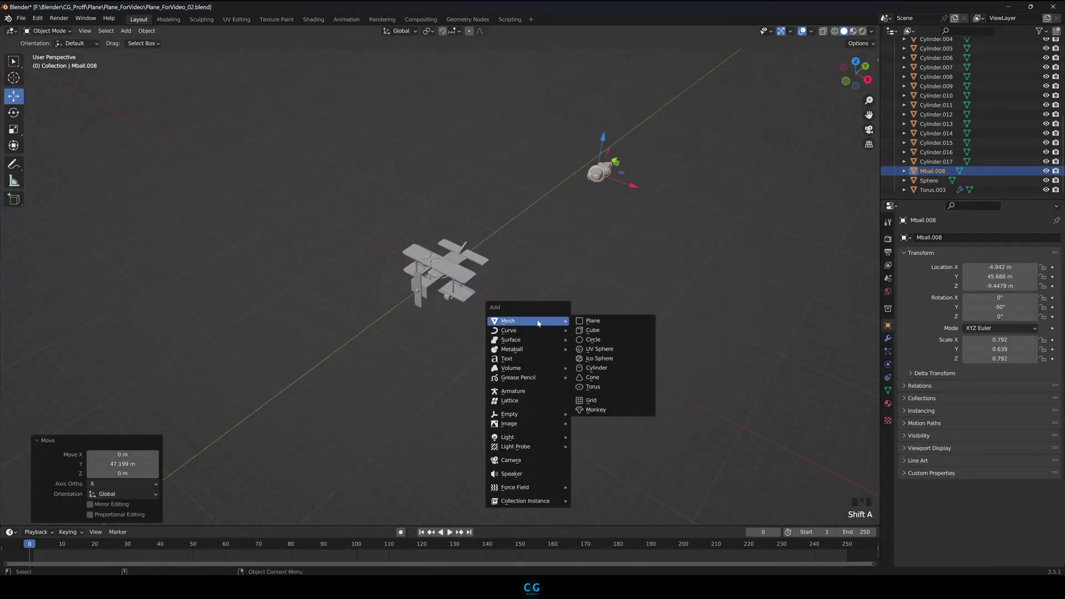
click(581, 324)
key(s)
click(601, 228)
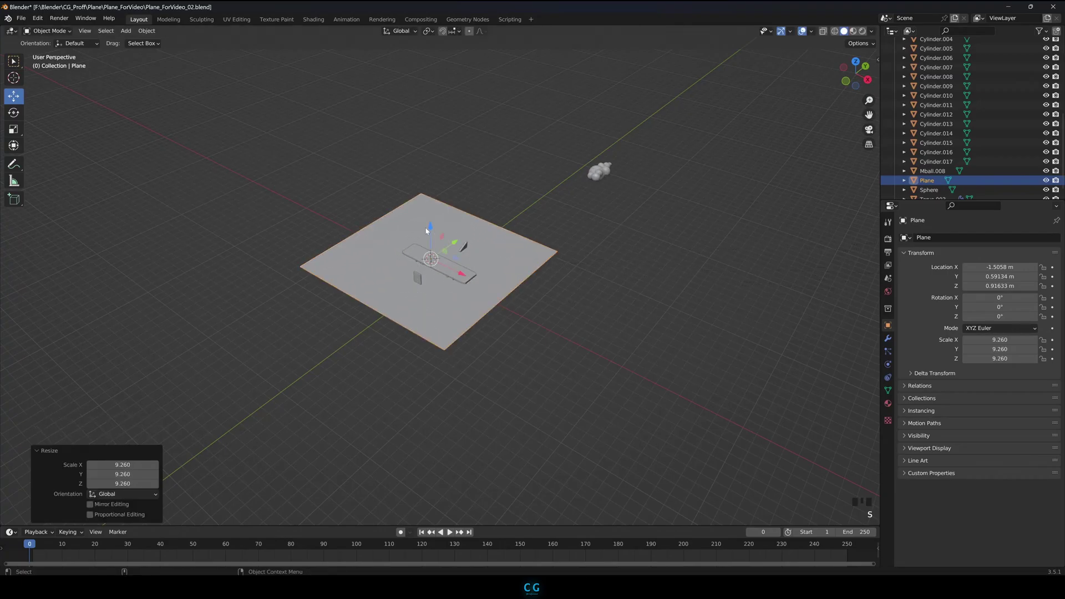
drag(429, 226, 429, 291)
key(s)
click(488, 165)
Add a camera, lock it to the view and look through it at the whole biplane
key(shift+a)
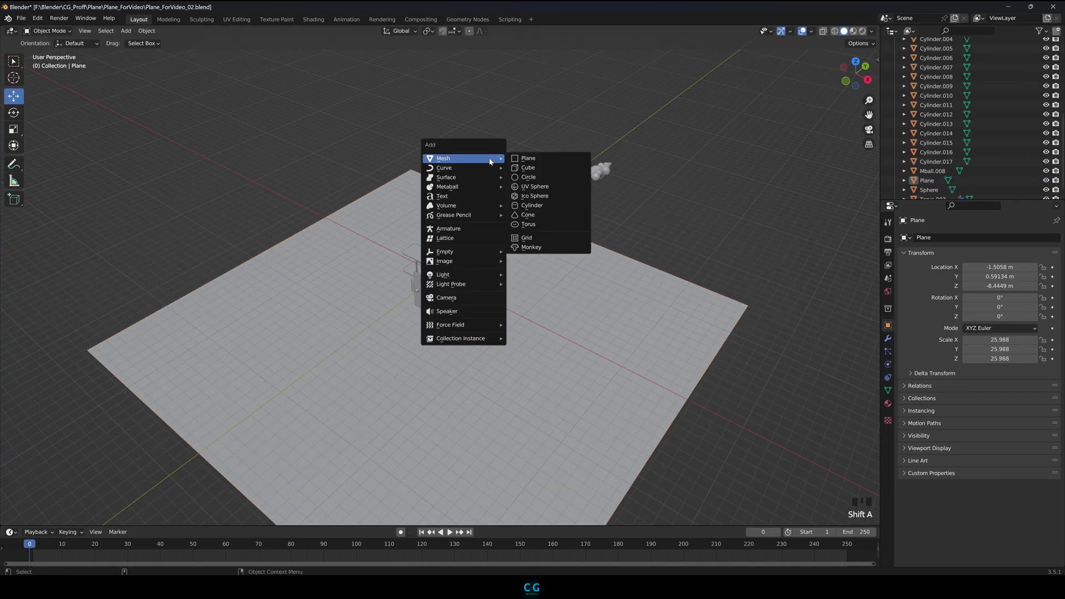
click(468, 298)
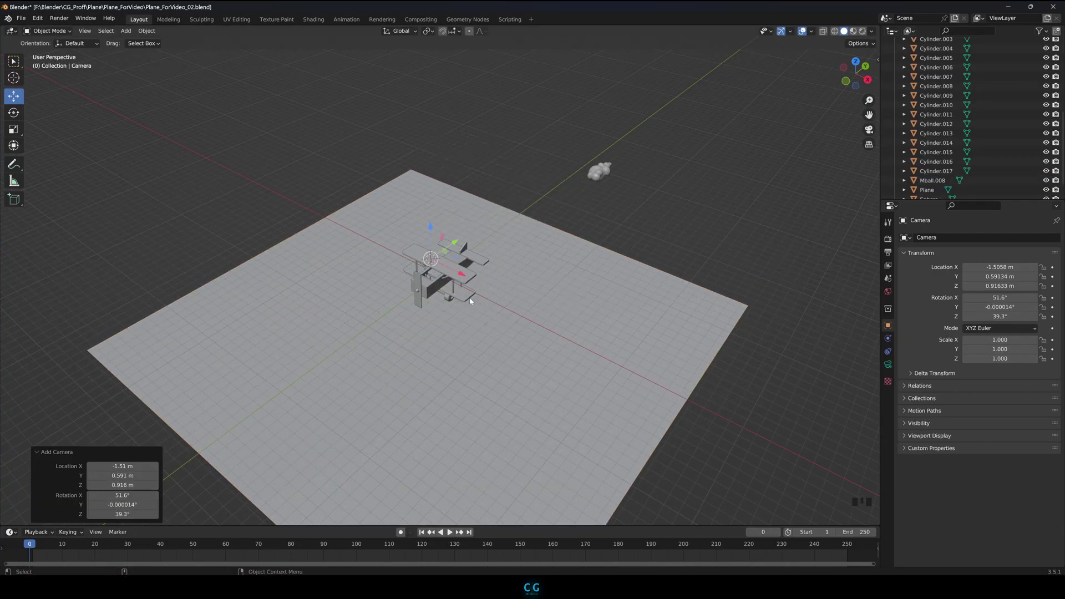
drag(877, 61, 782, 61)
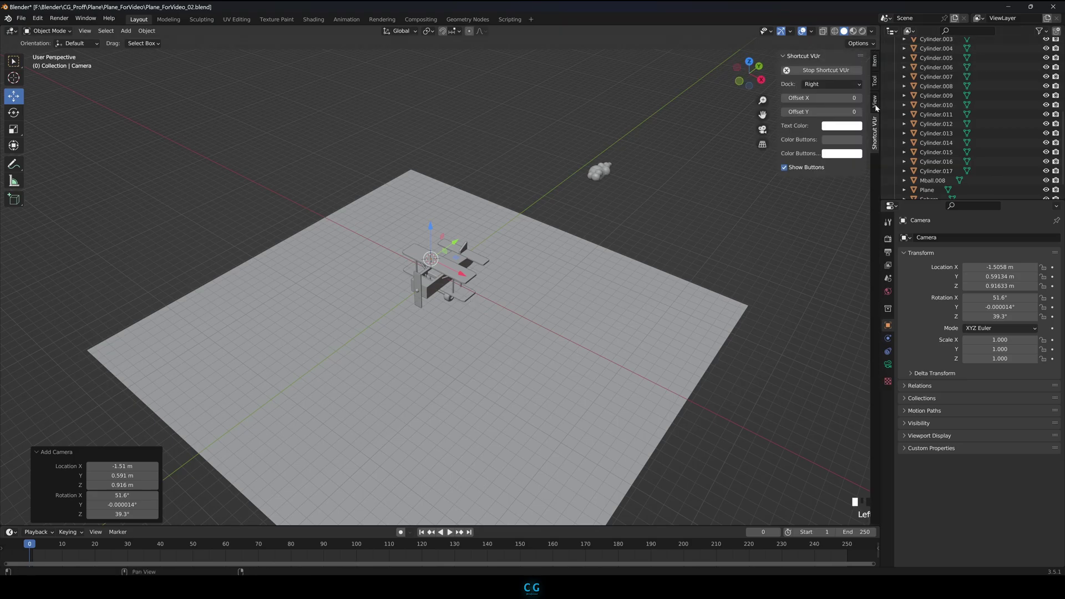
click(874, 101)
click(819, 173)
key(KP_0)
scroll(451, 253, down, 10)
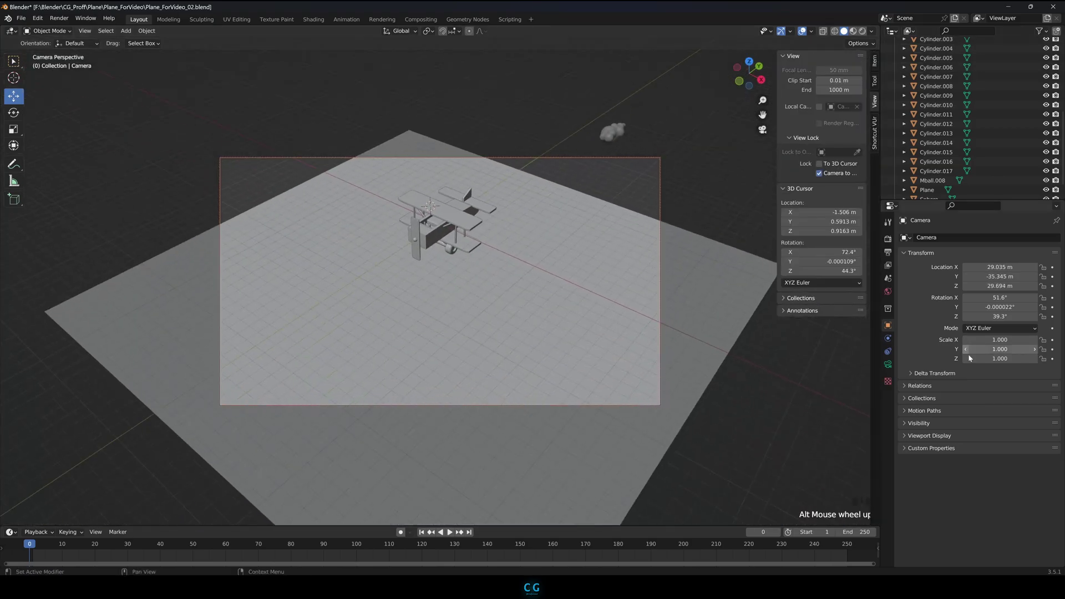
Make the camera orthographic with a scale of 26.8 and angle it so the biplane sits in the frame
click(887, 364)
click(1005, 267)
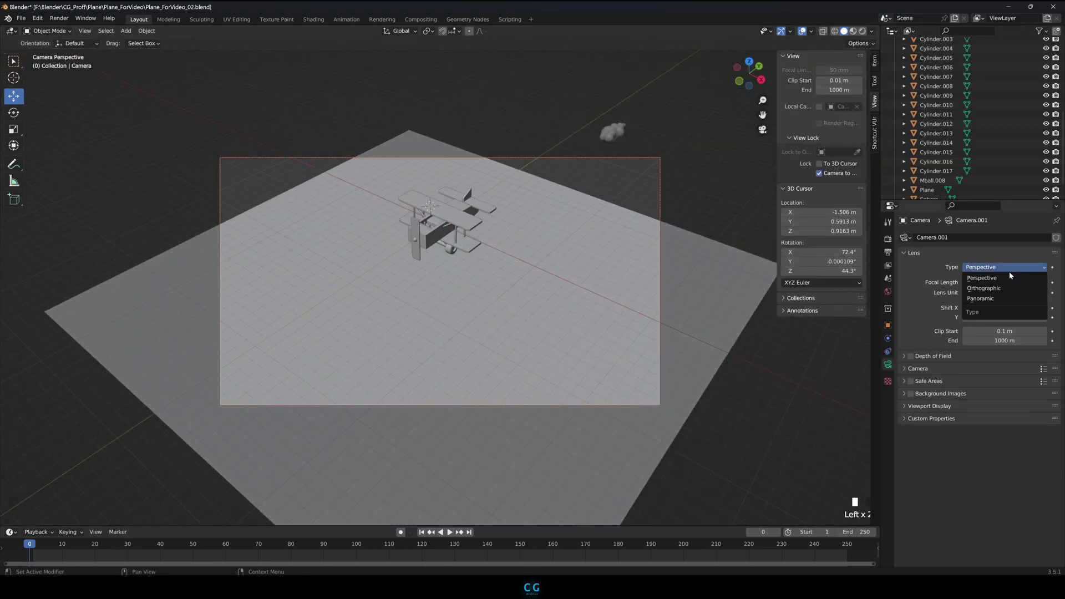
click(986, 288)
drag(993, 282, 1027, 283)
alt+middle_drag(490, 244, 446, 307)
scroll(478, 309, up, 1)
mouse_move(478, 309)
alt+mouse_down()
mouse_move(471, 297)
mouse_move(449, 307)
mouse_move(468, 313)
alt+mouse_up()
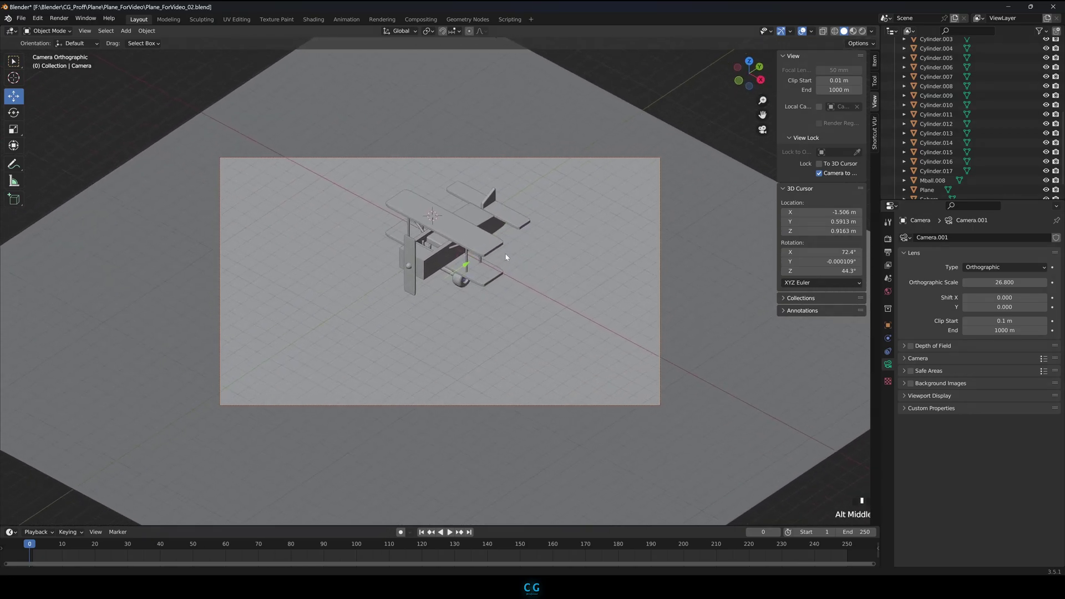
alt+middle_drag(468, 313, 481, 295)
Shift the ground plane about -2.37 m along X
click(470, 326)
mouse_move(461, 331)
mouse_down()
mouse_move(492, 323)
mouse_move(458, 325)
mouse_up()
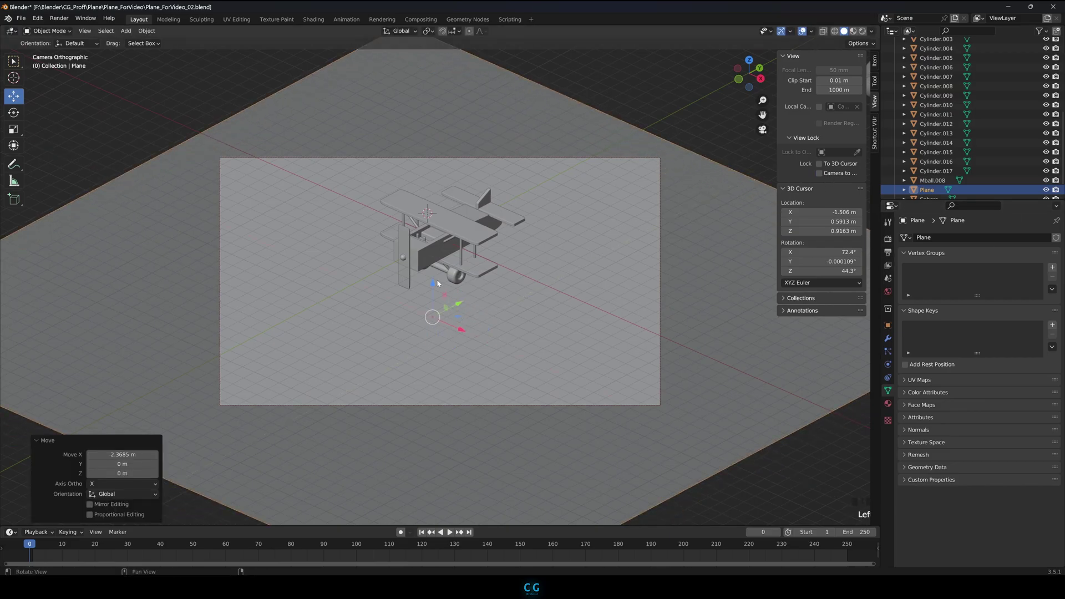
alt+drag(438, 283, 521, 301)
Raise the distant cloud slightly in front view and rescale it along Z
click(564, 252)
key(KP_1)
drag(487, 270, 487, 261)
key(s)
key(z)
click(490, 272)
click(569, 260)
alt+drag(568, 260, 486, 297)
Move the cloud about -47.35 m along Y into the camera frame and rescale its height along Z
click(713, 220)
drag(727, 218, 423, 328)
key(KP_0)
key(s)
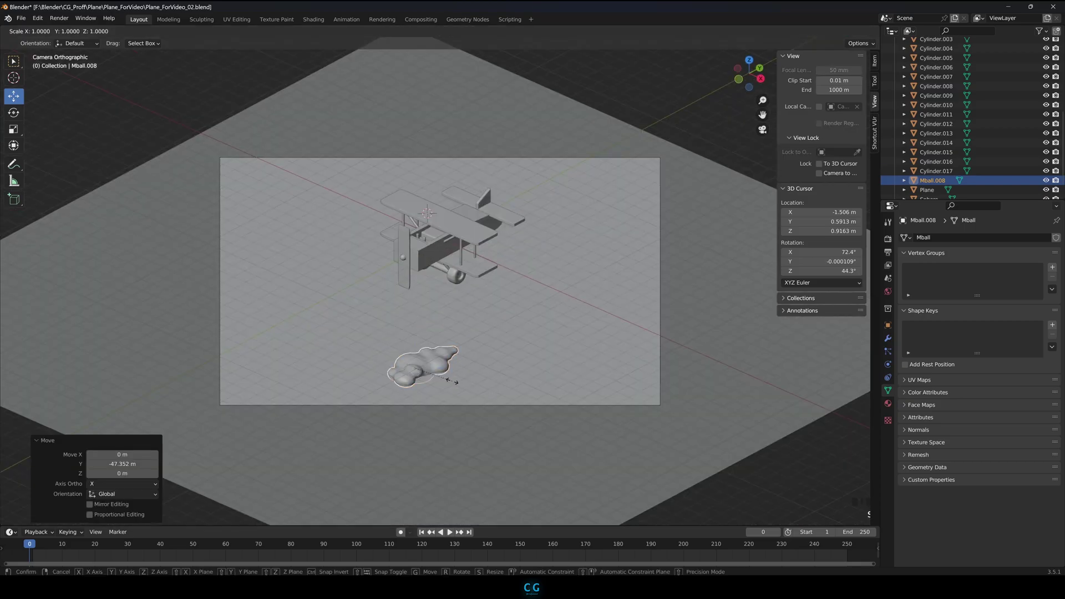
key(z)
click(420, 350)
Place the cloud beside the biplane's nose at about X -7.16 m, Z -6.49 m and tilt it to about -70.9° around Y
drag(415, 335, 415, 306)
drag(444, 351, 362, 316)
click(205, 136)
click(347, 294)
click(888, 325)
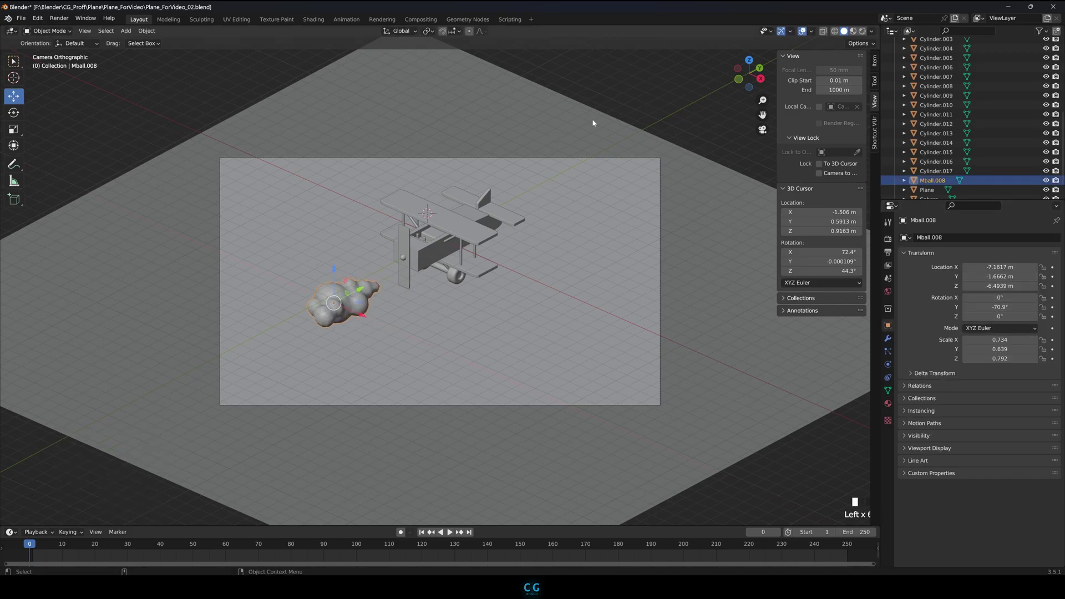
Shift the cloud along Y to about -5.69 m and stretch it along Y to a scale of about 0.812
click(630, 106)
alt+drag(631, 107, 403, 356)
key(KP_0)
click(347, 301)
drag(363, 287, 317, 313)
key(s)
key(y)
click(327, 315)
Duplicate the cloud twice, placing one copy in front of the biplane's wing and a smaller one behind the tail
key(shift+d)
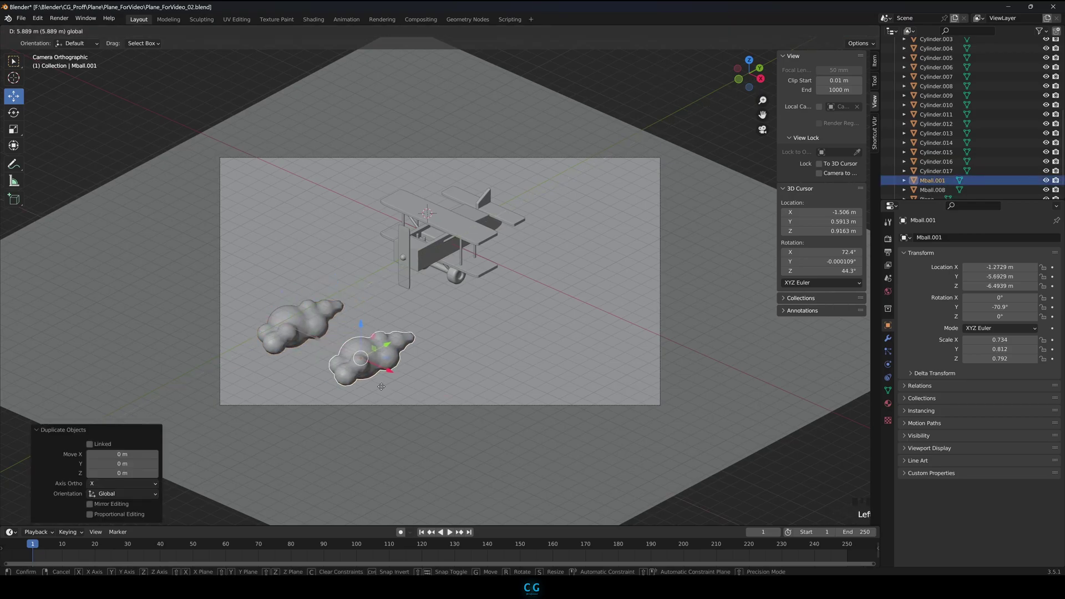
click(507, 304)
key(shift+d)
click(500, 165)
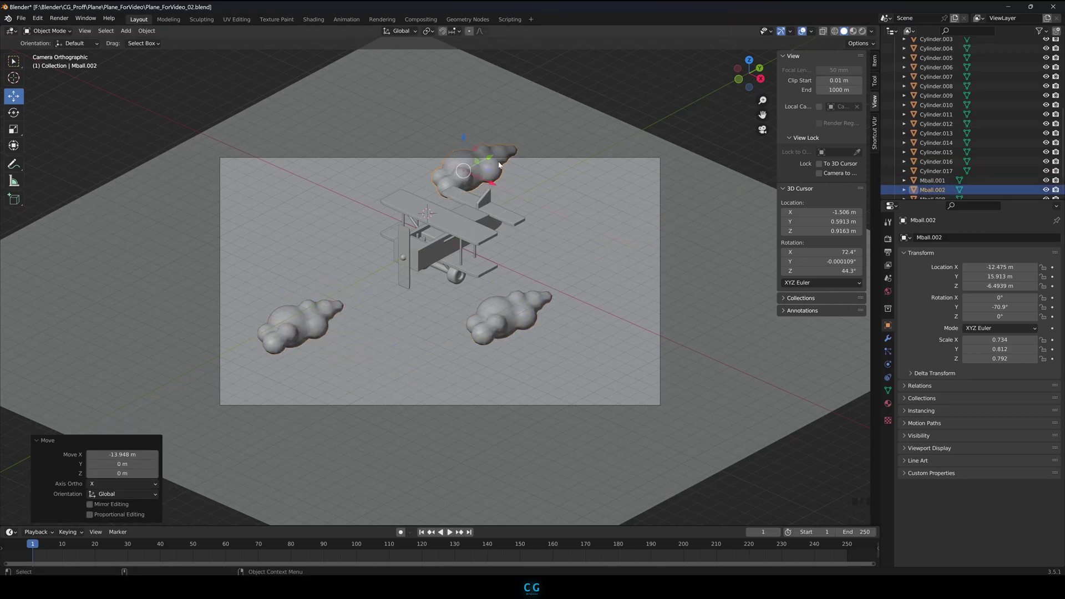
key(s)
click(488, 167)
Shrink the original cloud and nudge the cloud below the wing slightly along X
click(294, 327)
click(516, 322)
drag(527, 329, 534, 332)
scroll(932, 194, down, 8)
scroll(932, 166, up, 10)
Select the camera and redo the last reverted changes
click(930, 61)
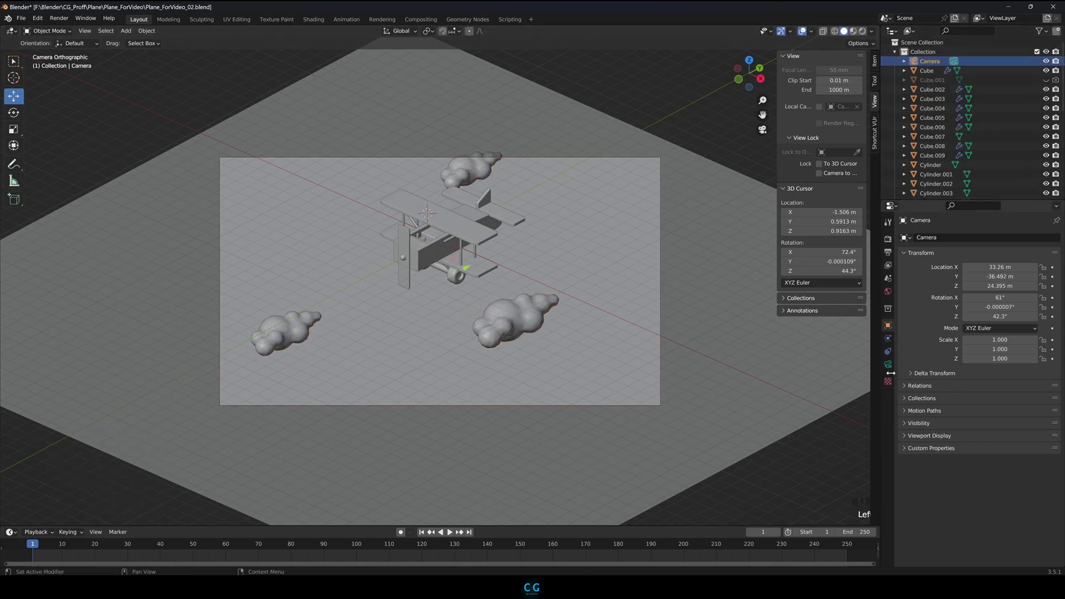
key(ctrl+shift+z)
key(ctrl+shift+z)
key(ctrl+shift+z)
key(ctrl+shift+z)
key(ctrl+shift+z)
key(ctrl+shift+z)
Rescale a cloud, then slide the cloud behind the tail and the one below the wing along Y
key(s)
click(517, 357)
click(460, 192)
drag(478, 180, 503, 167)
click(499, 358)
drag(519, 344, 529, 339)
Fine-tune the camera's Shift X and Shift Y to recompose the frame
click(930, 61)
shift+drag(1005, 298, 1031, 297)
shift+drag(1004, 307, 1013, 307)
shift+drag(1004, 298, 974, 298)
Slide the ground plane along X and fine-tune the camera's orthographic scale
click(694, 355)
drag(501, 349, 463, 334)
click(929, 61)
shift+drag(1014, 282, 1015, 307)
Switch to material preview and give the upper wing a new crimson material with specular 0.347 and roughness 0.277
click(854, 31)
click(479, 236)
click(888, 404)
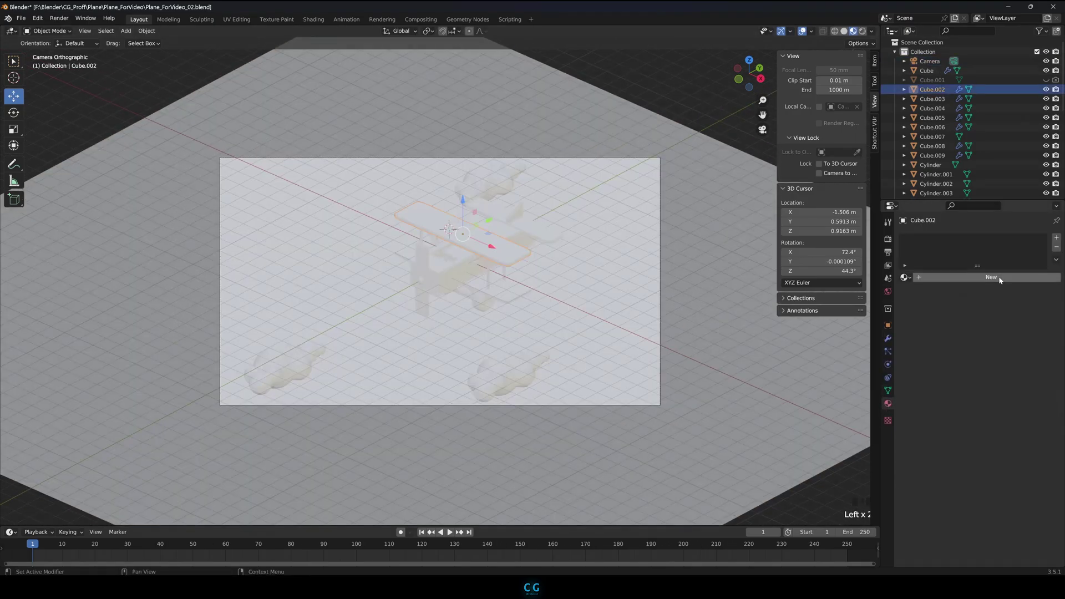
click(1001, 278)
click(993, 376)
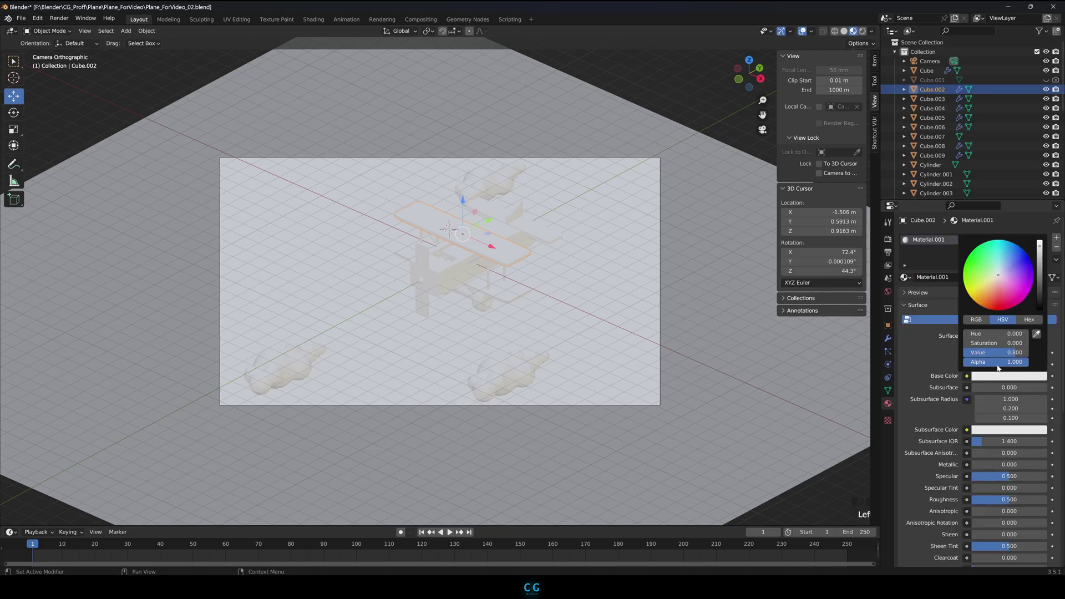
click(1005, 297)
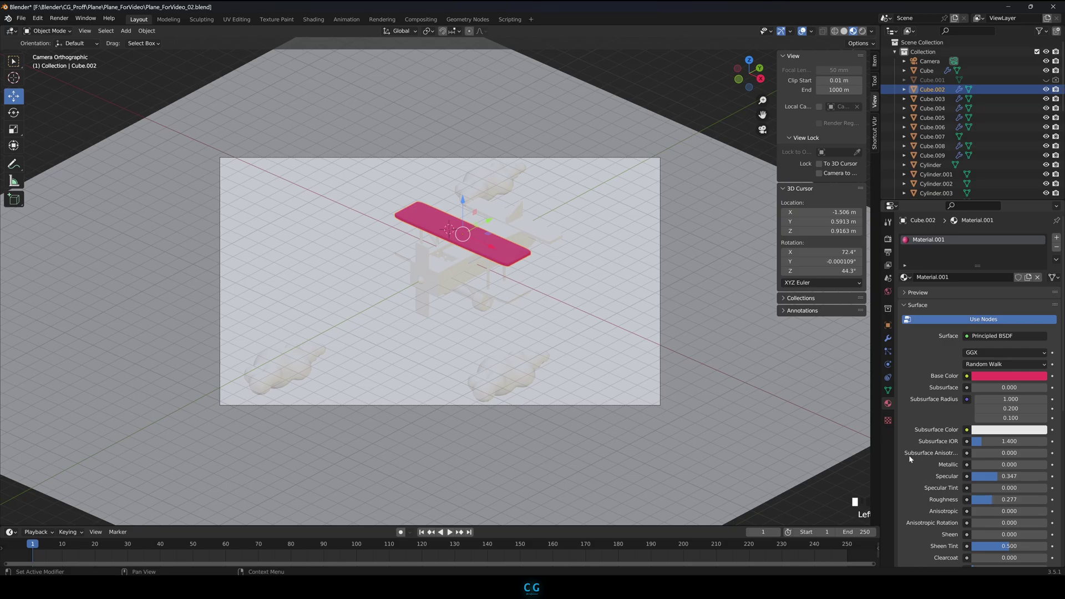
Set the render engine to Cycles
click(887, 238)
click(984, 237)
click(979, 268)
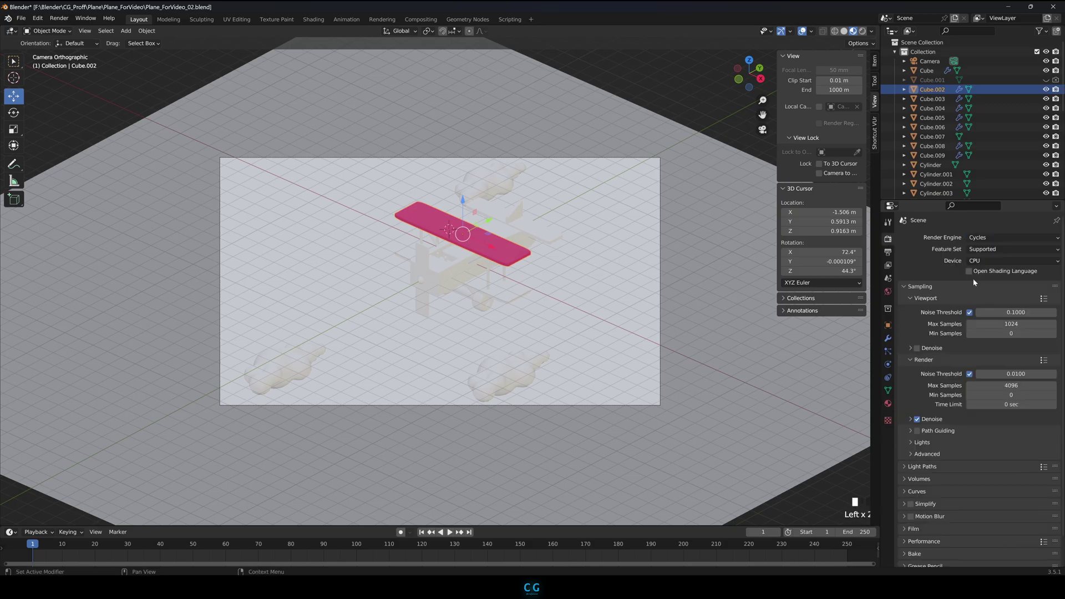
Assign the crimson Material.001 to the lower wing and the propeller blade
click(513, 289)
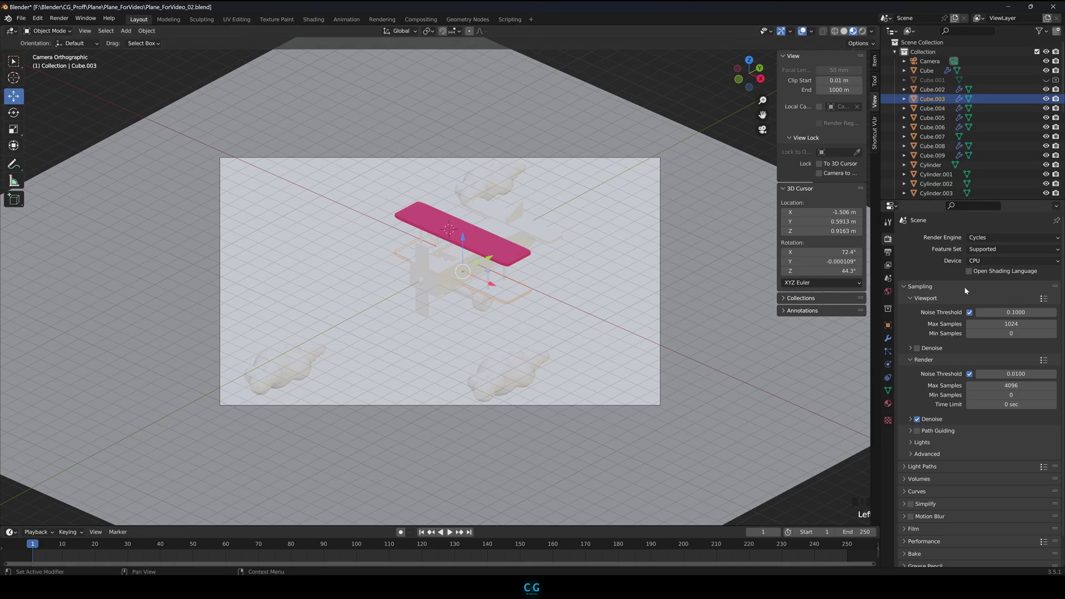
click(887, 291)
click(888, 403)
click(905, 277)
click(931, 295)
click(423, 299)
click(906, 277)
click(932, 295)
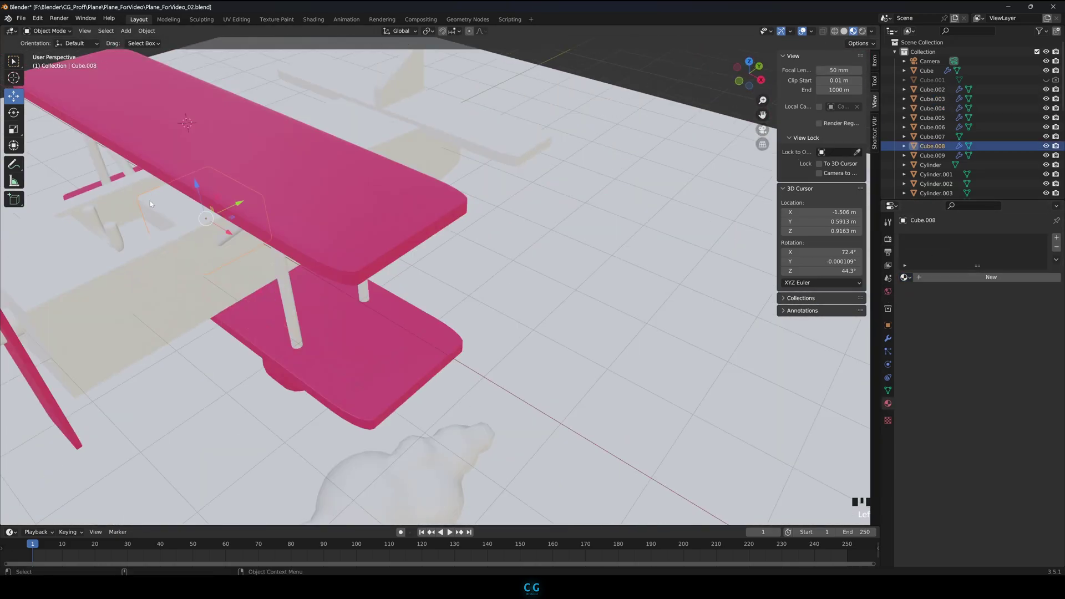
Assign Material.001 to the horizontal tail wing and the vertical tail fin
click(405, 154)
click(905, 278)
click(932, 296)
click(401, 158)
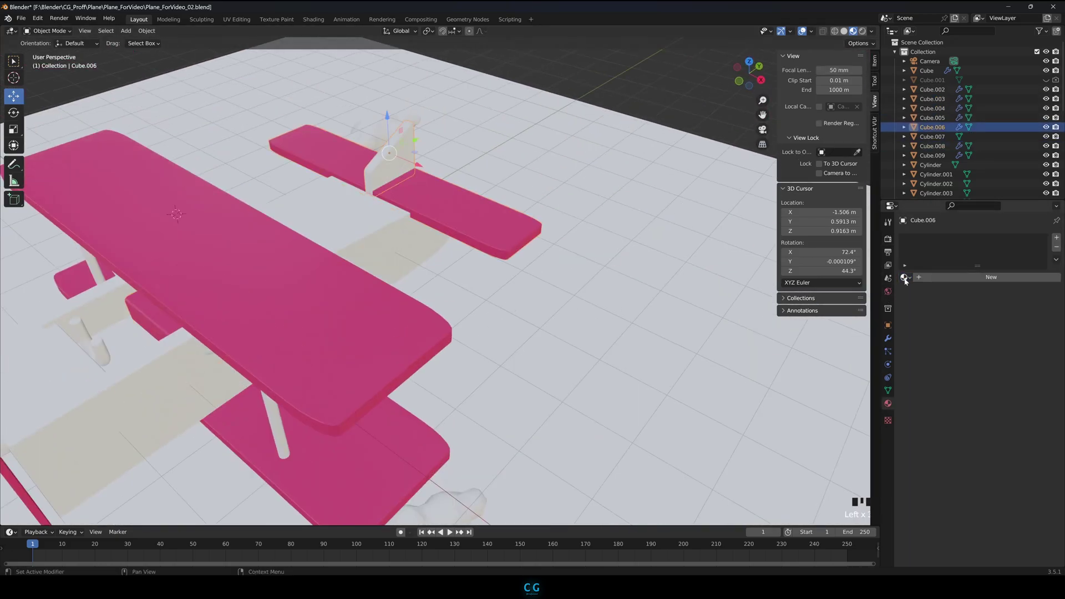
click(905, 278)
click(932, 295)
Give the fuselage a new orange material with base color E78D57, specular 0.215 and roughness 0.686
click(388, 244)
click(946, 279)
click(1010, 360)
click(1020, 284)
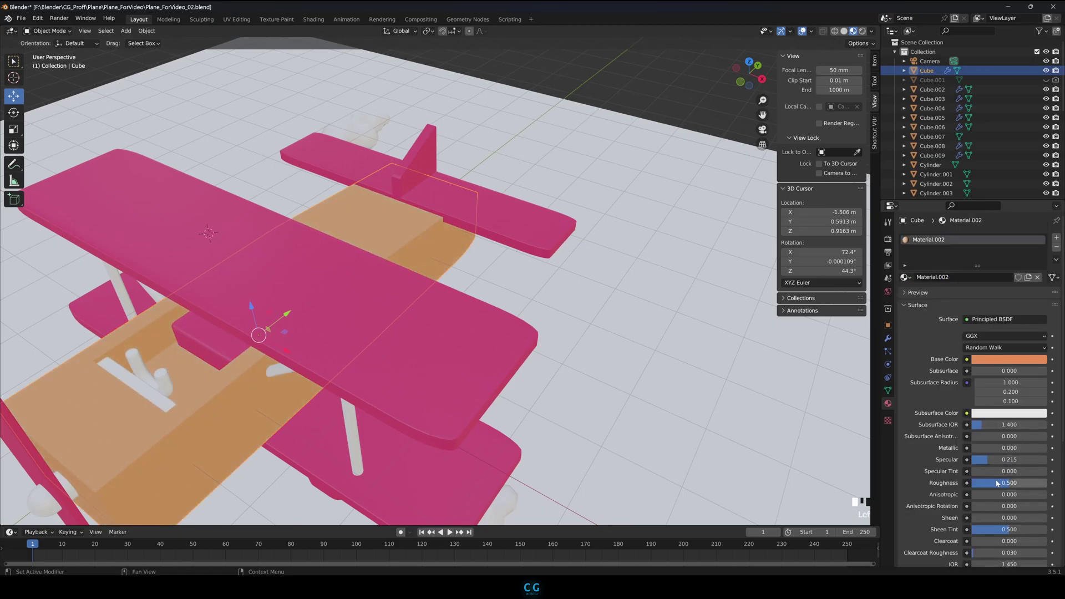
click(1003, 359)
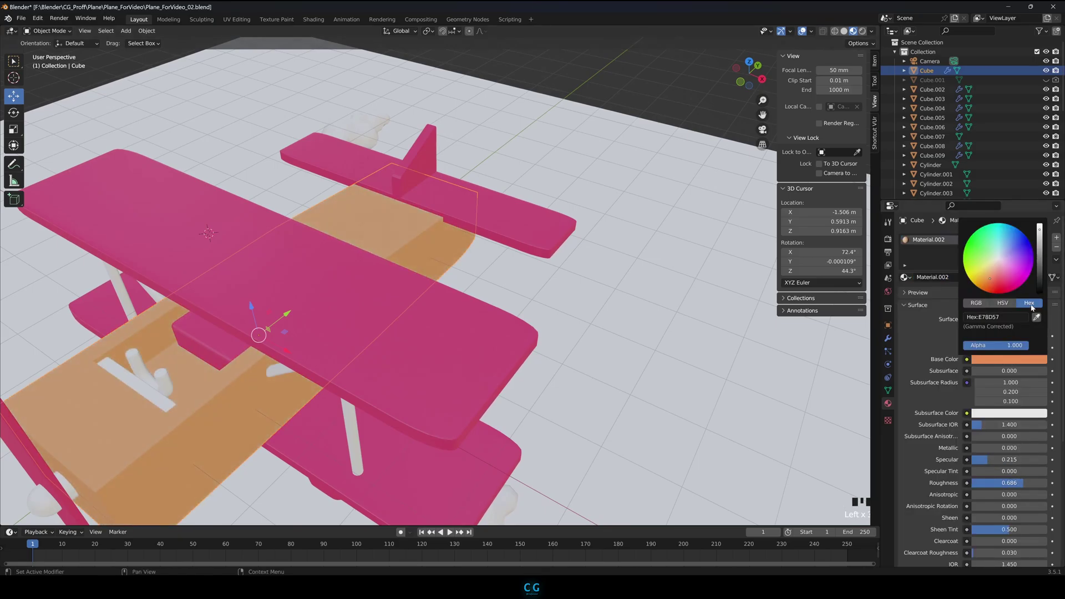
Assign the orange Material.002 to the wing struts, landing gear bars and propeller hub
click(601, 152)
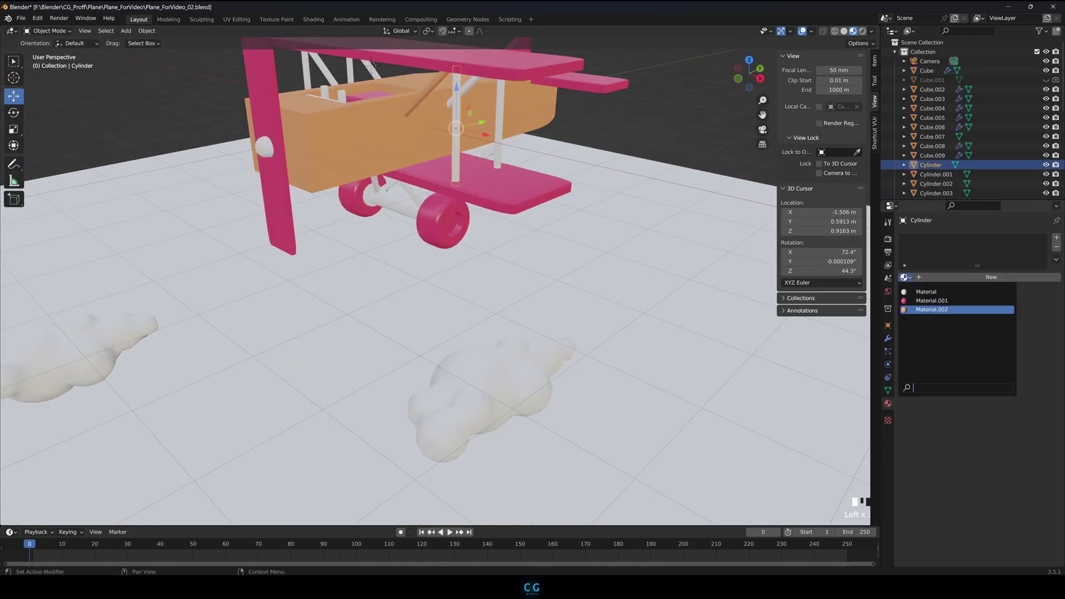
click(473, 84)
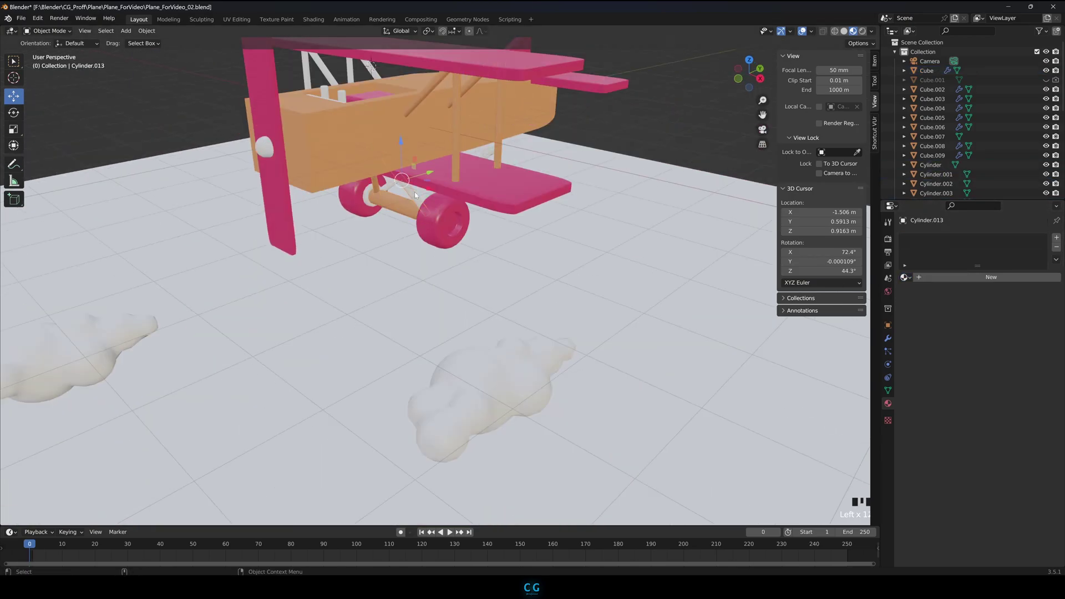
click(335, 93)
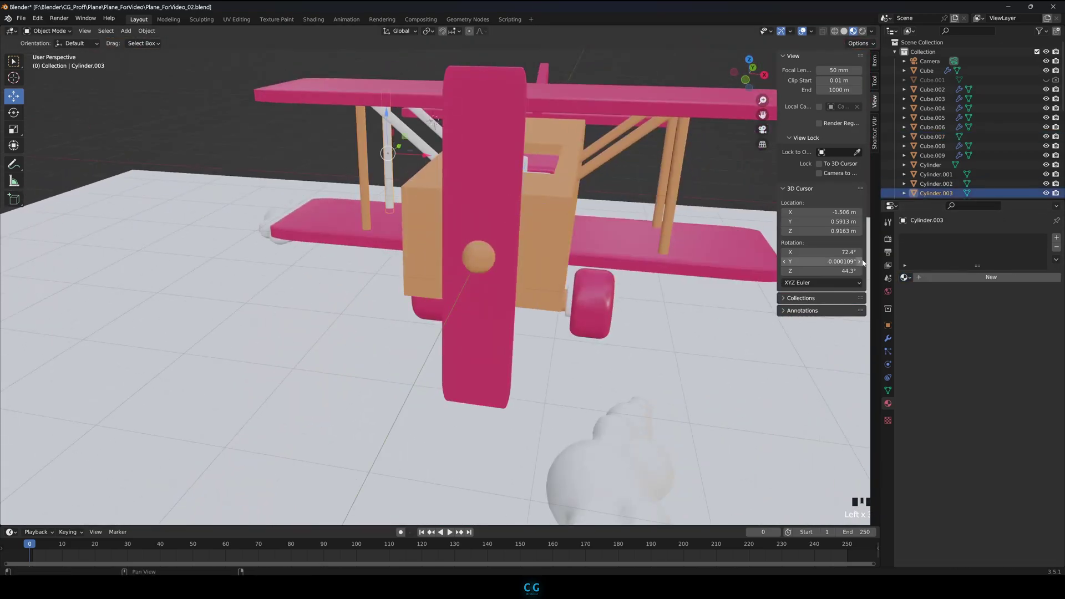
click(904, 277)
click(925, 291)
Create a new material with a darkened base color for one wheel hub and assign it to the opposite hub
click(456, 300)
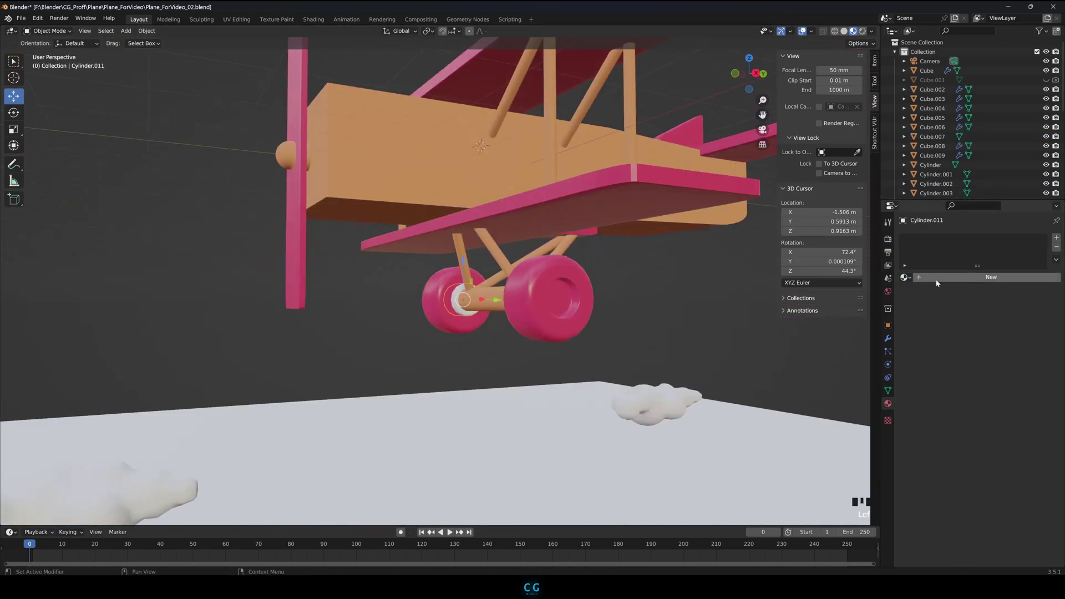
click(936, 277)
click(1009, 359)
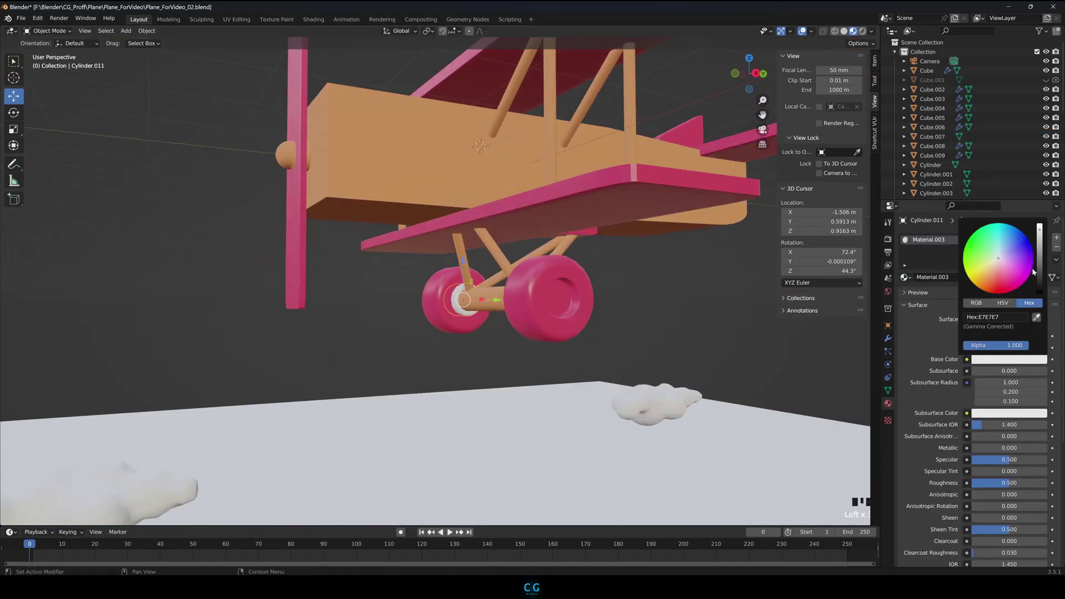
drag(1039, 231, 1040, 276)
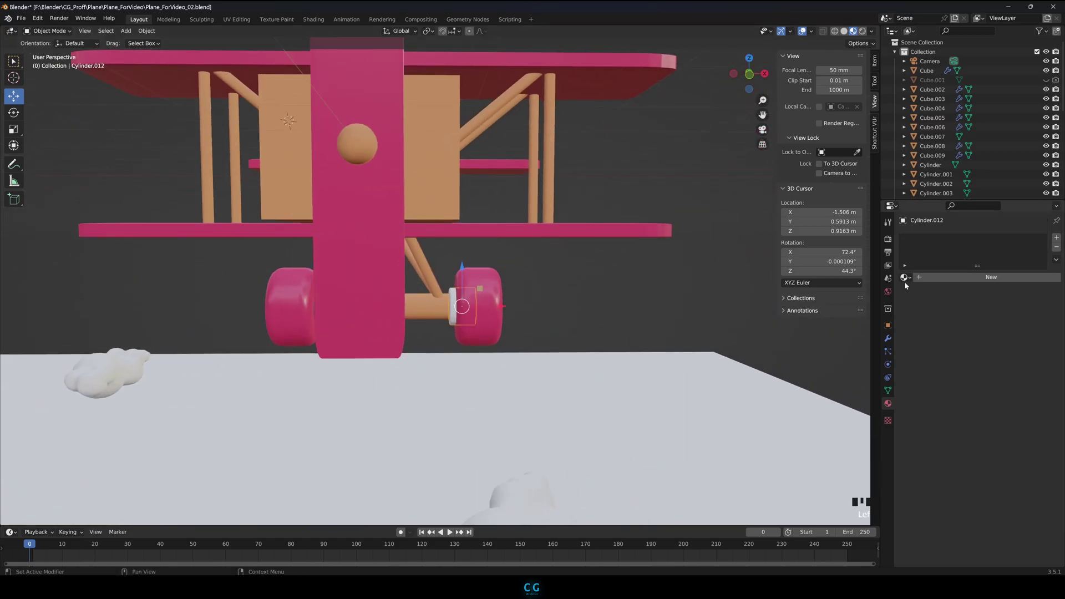
click(904, 278)
click(932, 318)
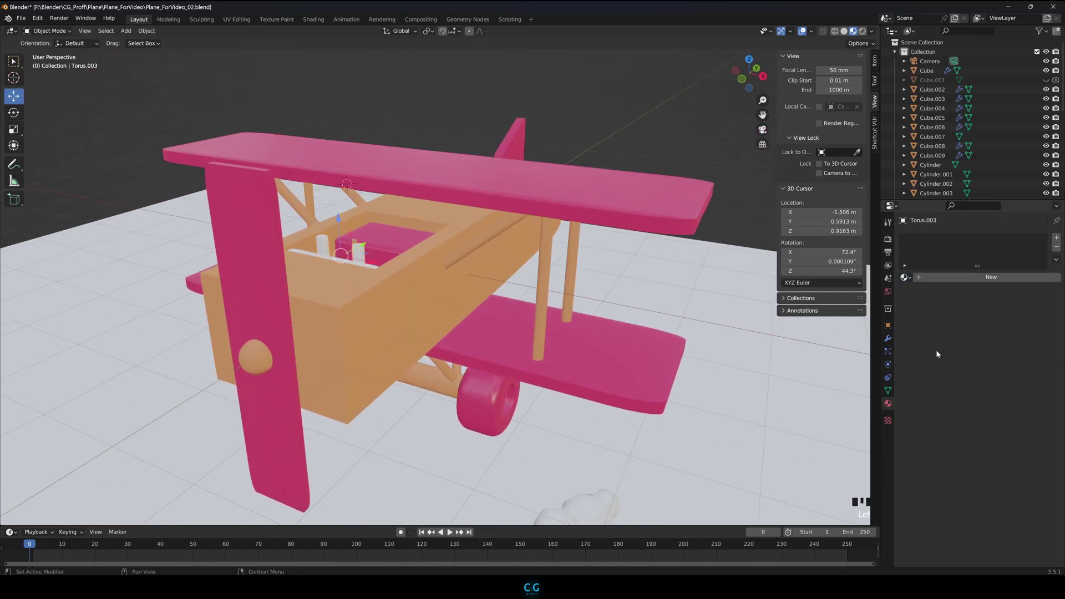
Assign the dark Material.003 to the cockpit's steering yoke and instrument panel
click(904, 278)
click(932, 309)
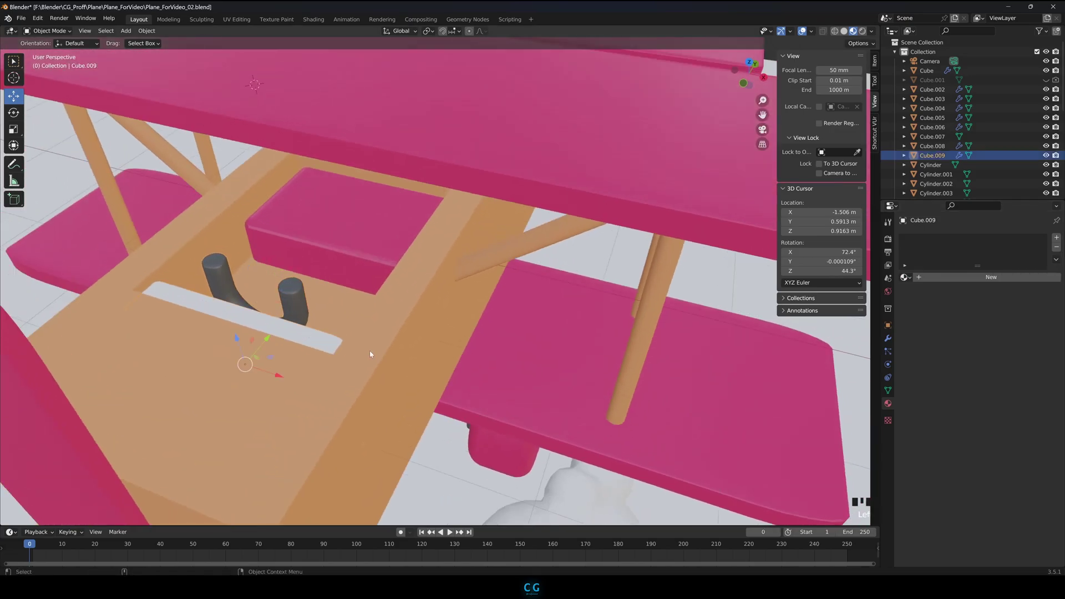
click(904, 278)
click(932, 318)
Assign Material.003 to the small steering column behind the instrument panel and return to the camera view
alt+drag(333, 344, 169, 293)
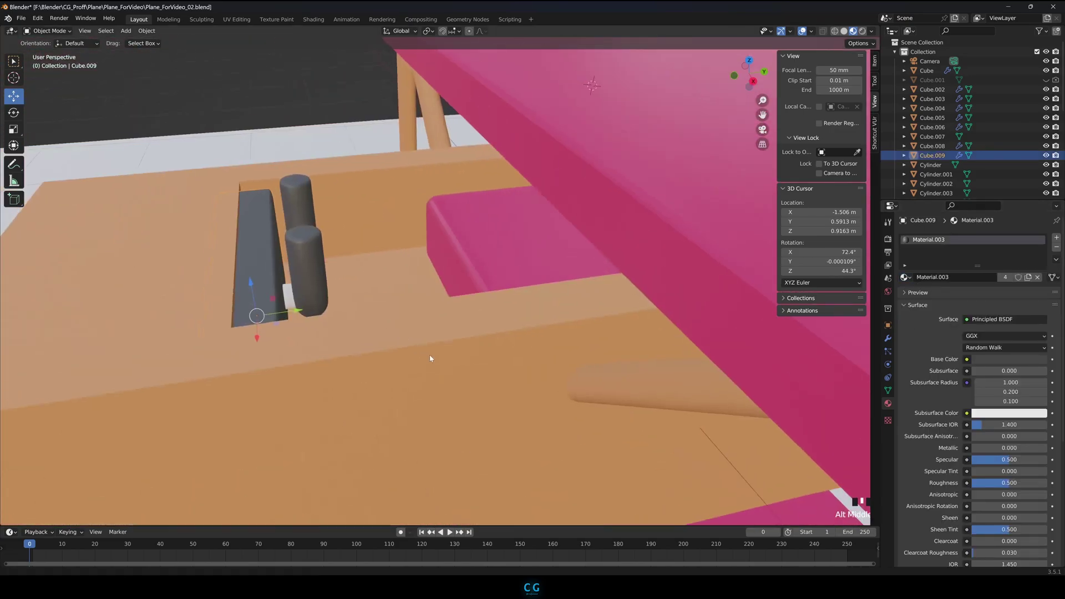
click(305, 260)
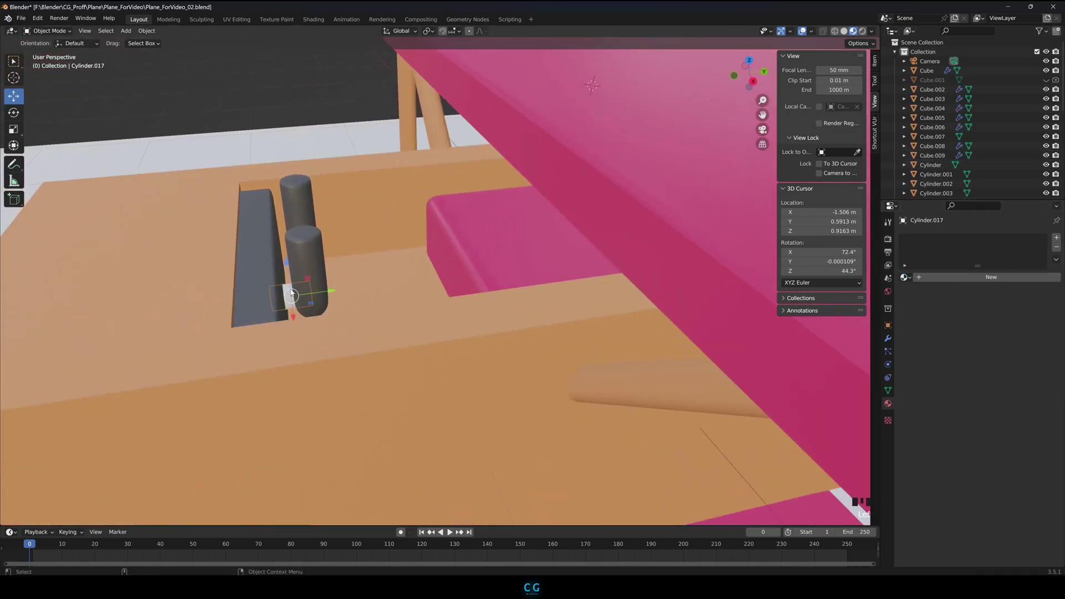
click(904, 278)
click(932, 318)
key(KP_0)
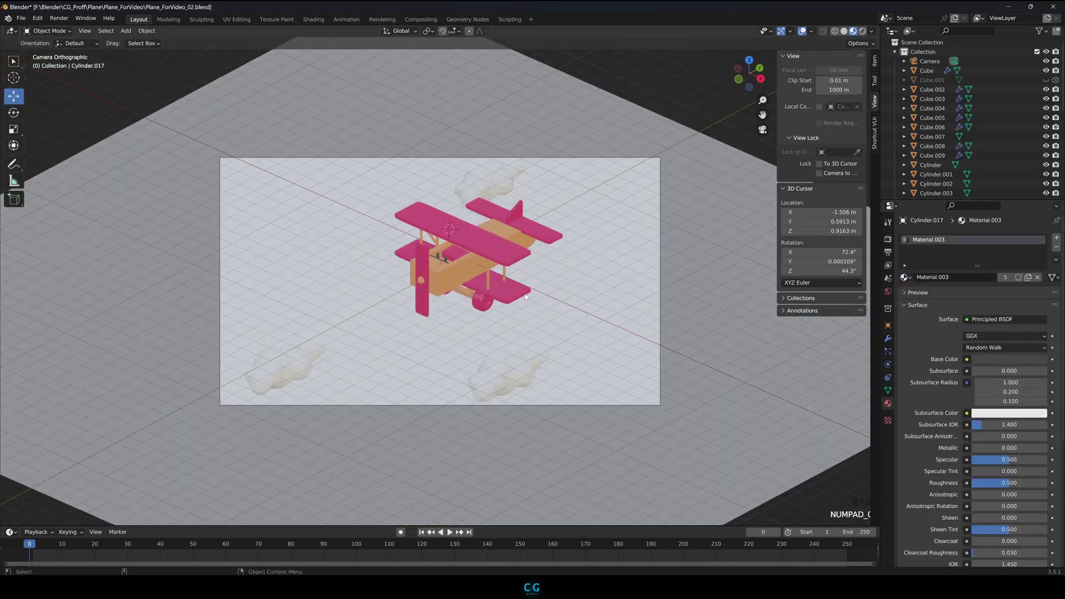
Preview the scene rendered and give the ground plane a new material with a light blue base color
click(863, 32)
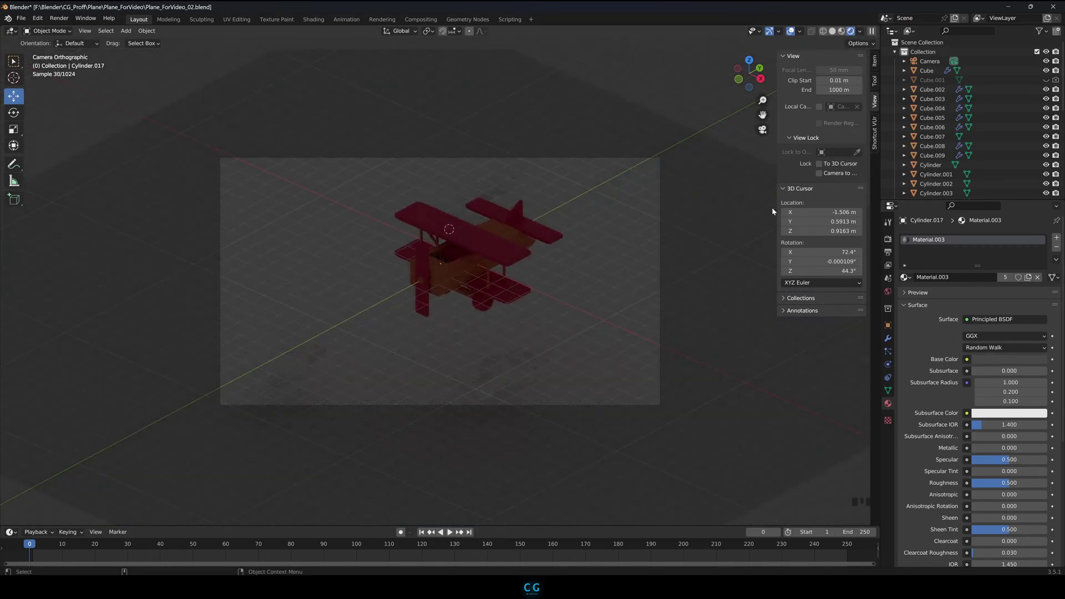
click(617, 282)
click(992, 276)
click(1009, 360)
drag(1005, 254, 1006, 242)
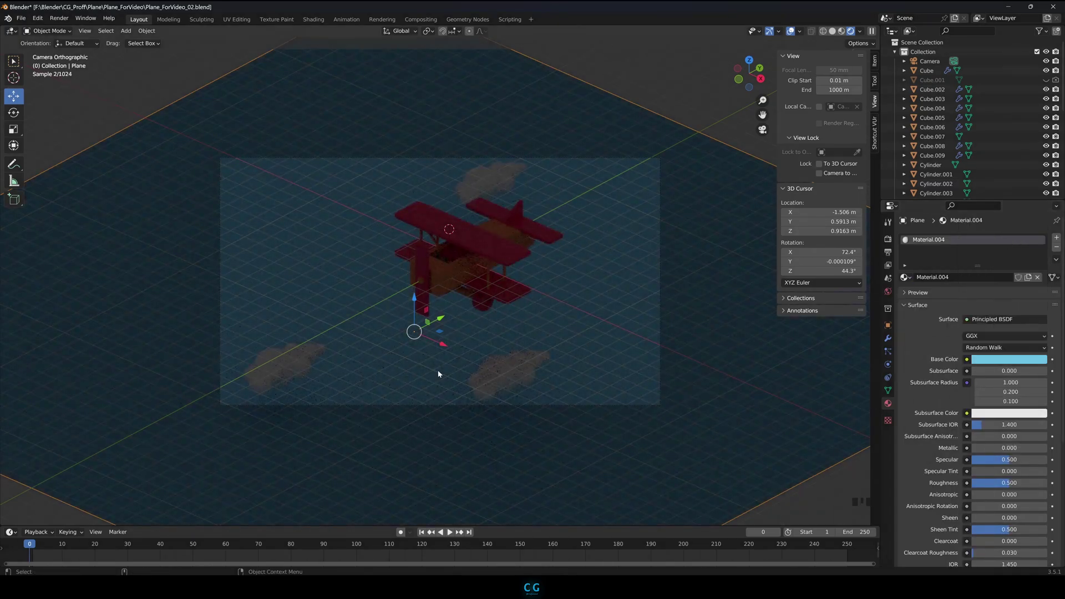
Create a white material with 0.821 roughness on one cloud and assign Material.005 to the other two clouds
click(488, 370)
click(970, 279)
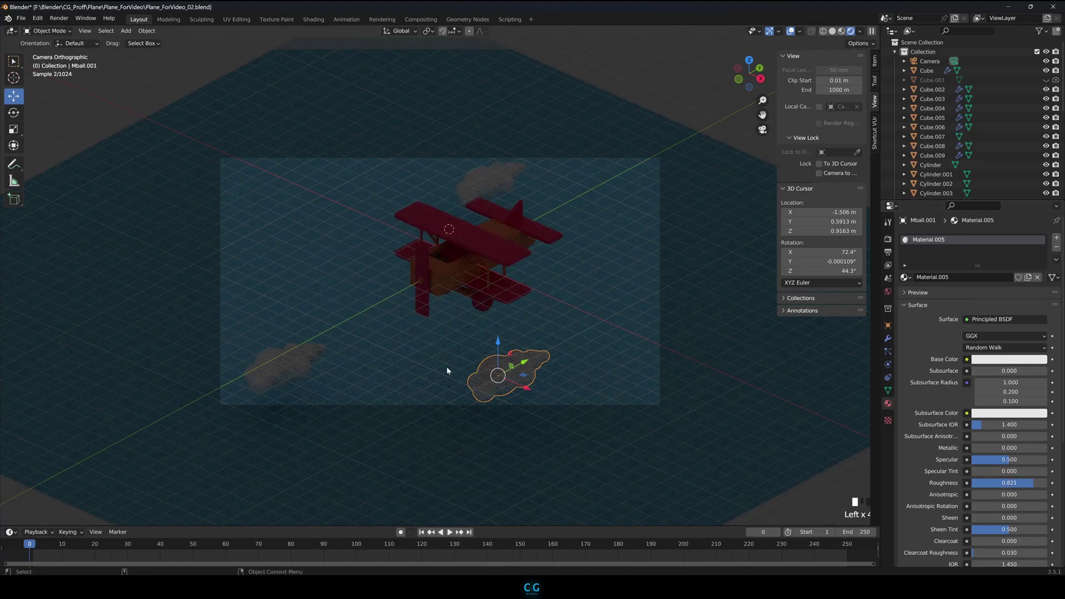
click(280, 367)
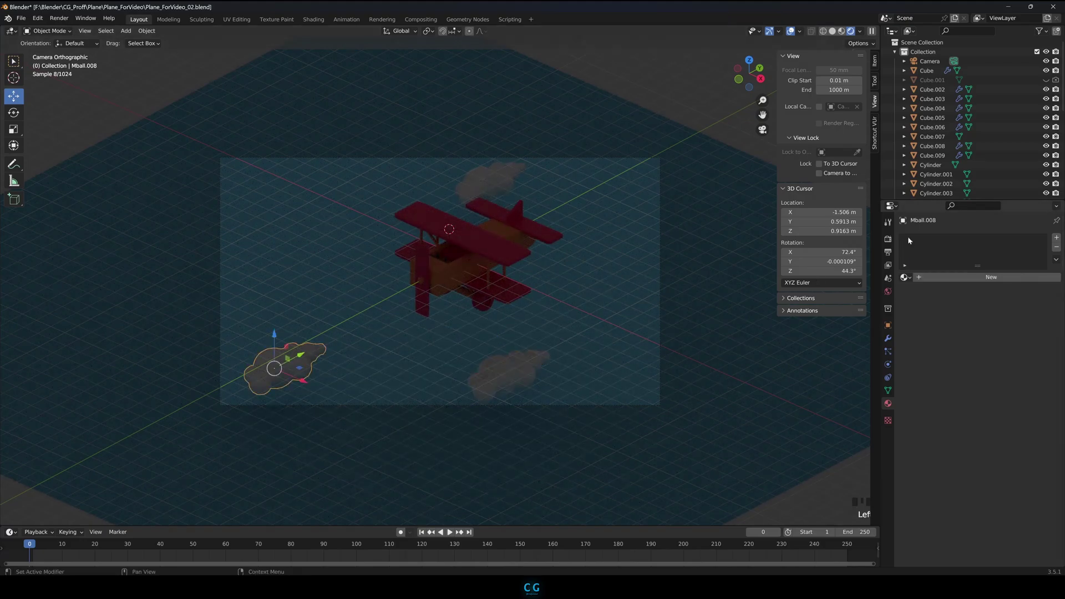
click(904, 276)
click(937, 336)
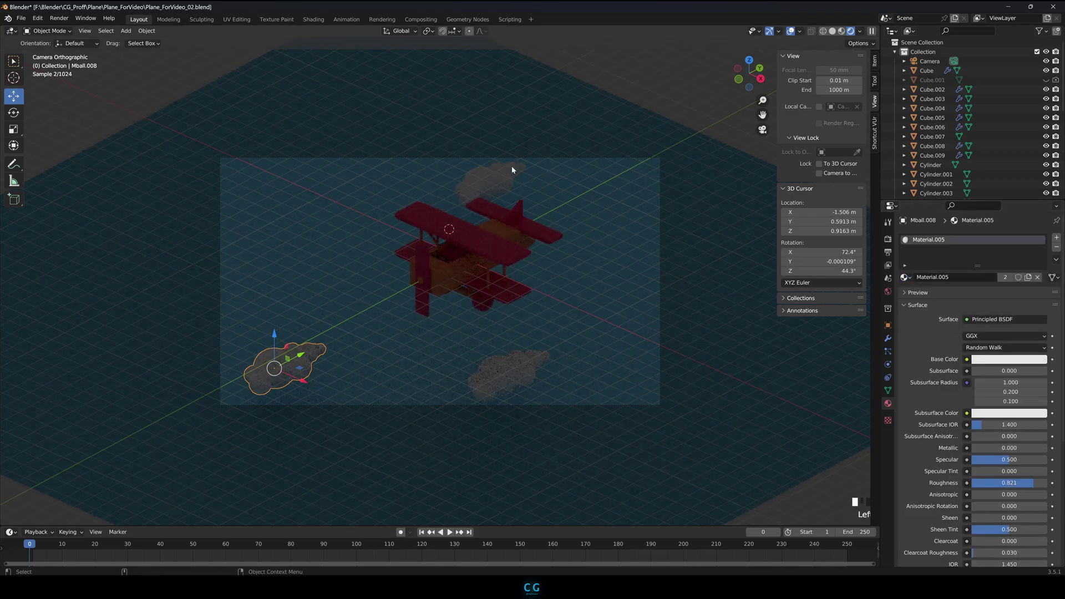
click(512, 170)
click(904, 277)
click(934, 339)
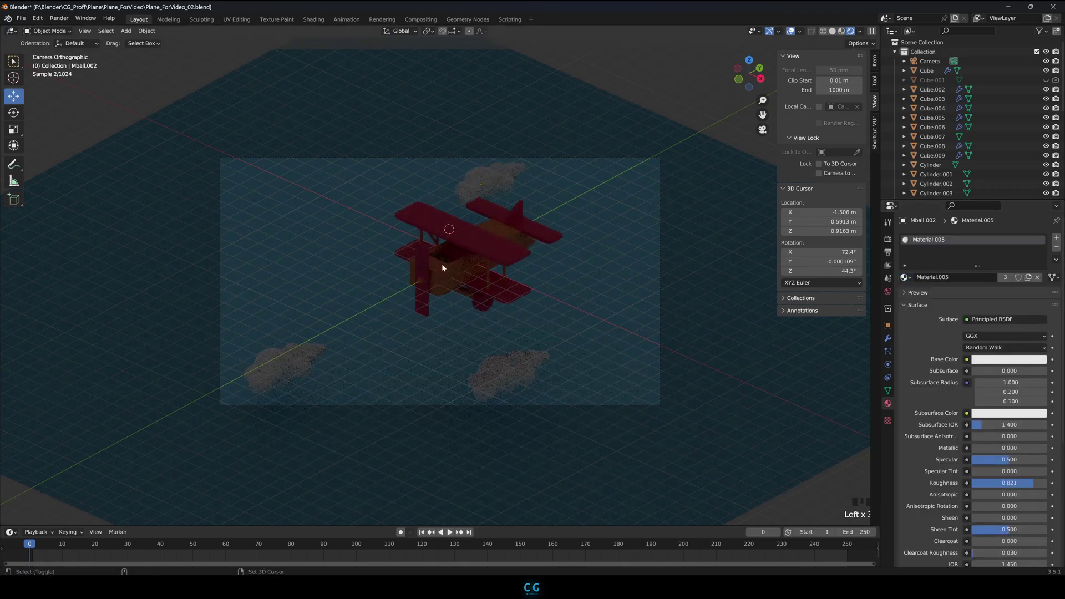
Add an area light scaled about 13.4 times, raise it about 4.38 m above the biplane and set its power to 1500 W
key(shift+a)
mouse_move(422, 241)
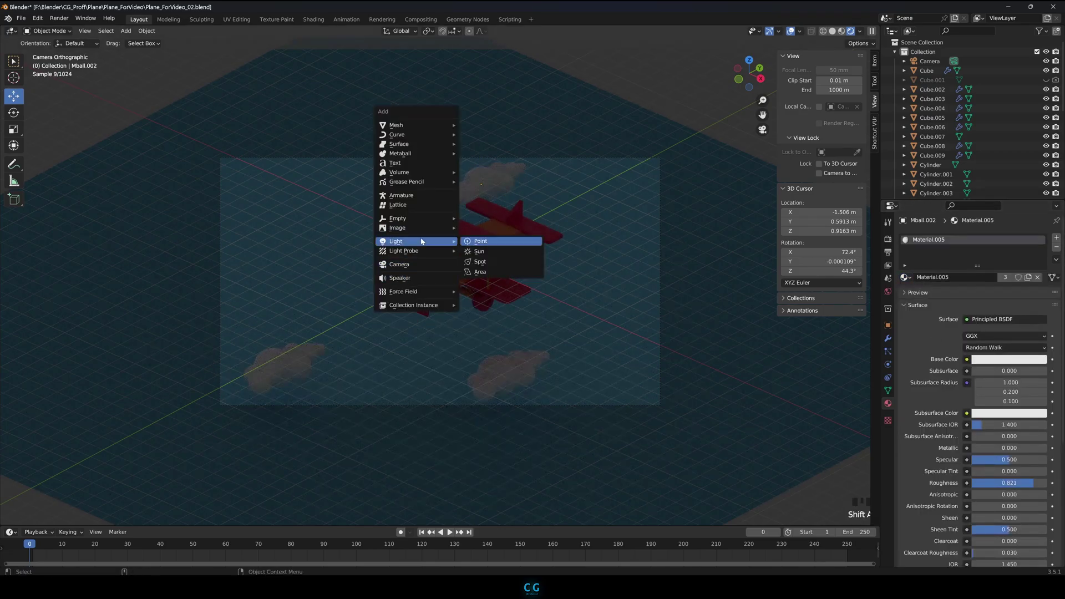
click(480, 271)
key(s)
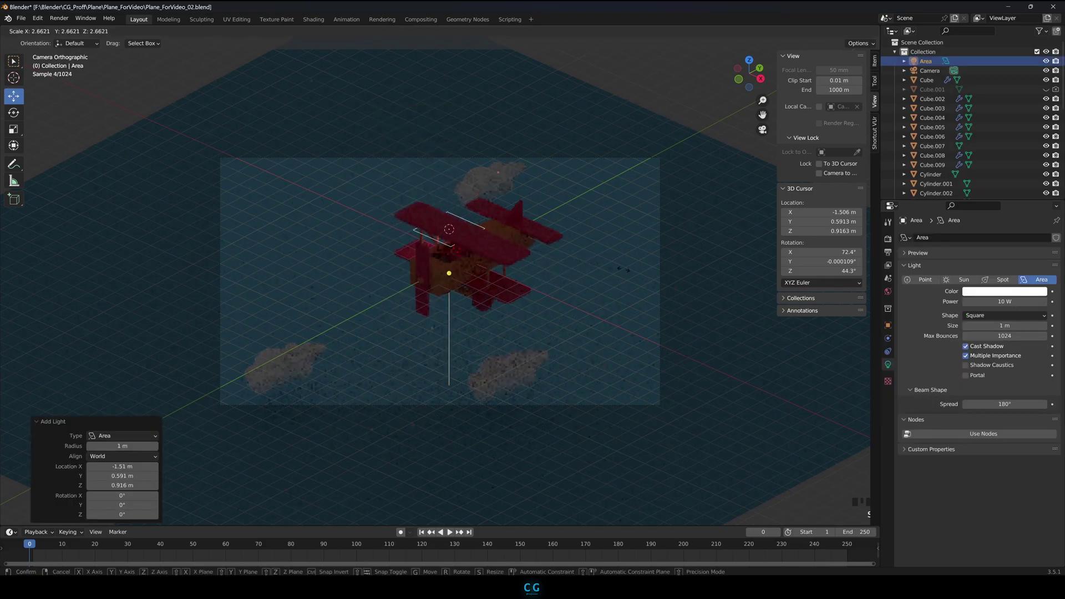
click(181, 129)
drag(450, 192, 458, 101)
click(1004, 302)
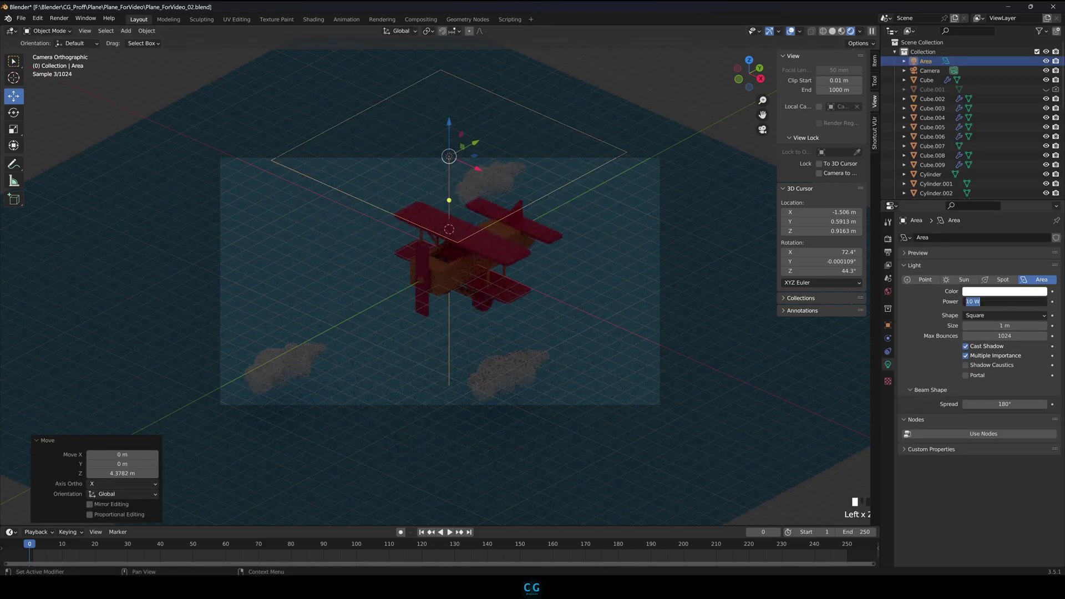
text(1500)
key(Return)
Move the area light off to one side along Y, tilt it toward the biplane and set its power to 3000 W
drag(476, 144, 240, 219)
click(12, 117)
click(13, 97)
drag(220, 196, 211, 129)
click(1004, 302)
text(2500)
key(Return)
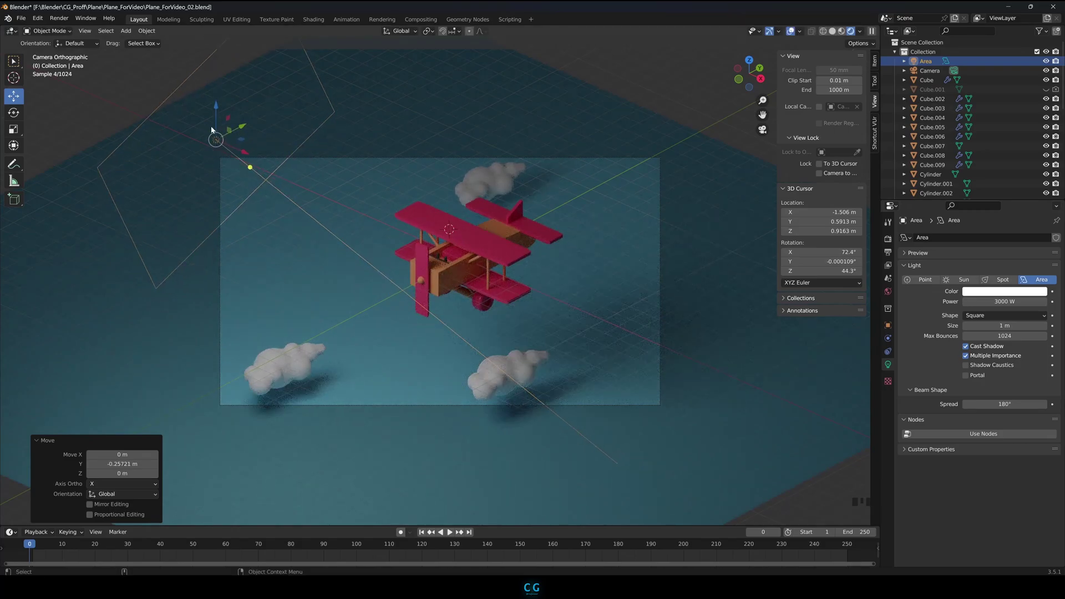
Assign the orange Material.002 to the vertical tail fin and set the material's metallic to 0.146
click(438, 222)
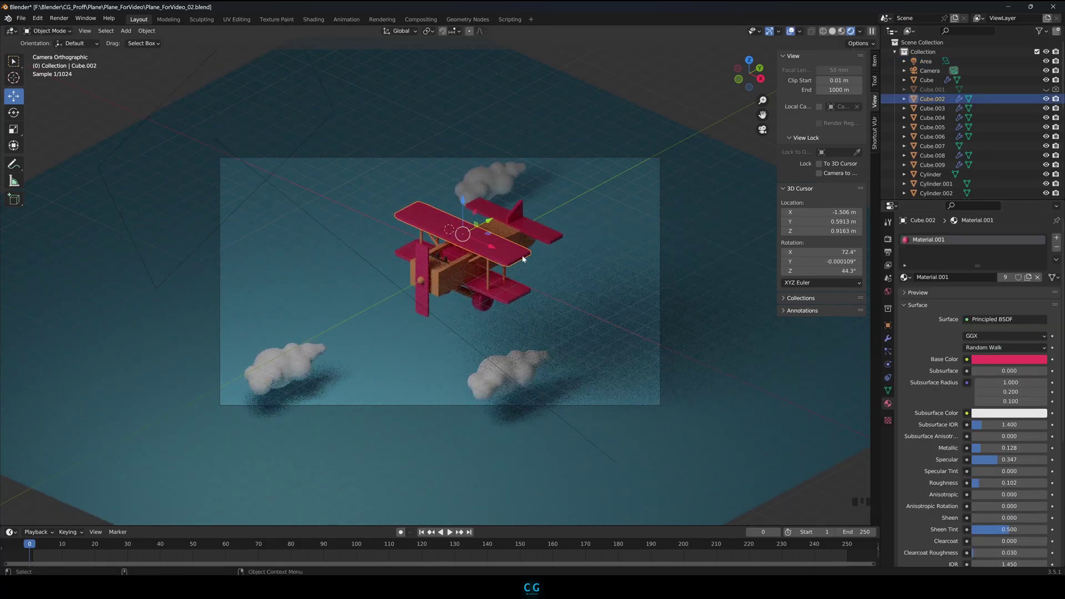
double_click(516, 217)
drag(993, 447, 1003, 447)
click(826, 488)
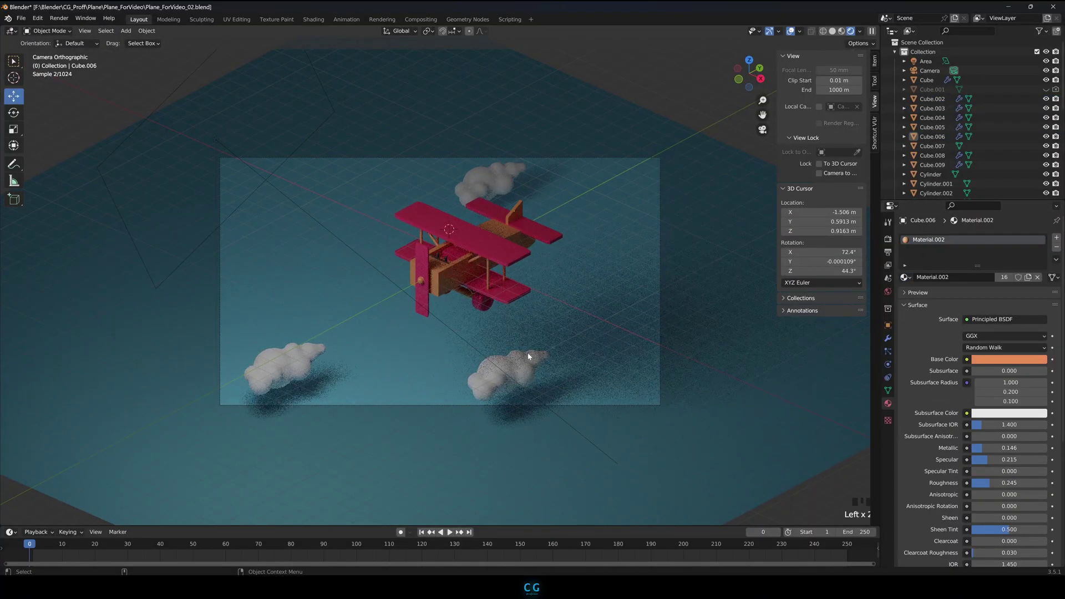
Duplicate the area light and move the copy toward the opposite side of the biplane
alt+drag(508, 147, 499, 159)
click(237, 158)
key(shift+d)
right_click(237, 158)
drag(253, 147, 410, 108)
alt+drag(410, 108, 375, 113)
Rotate the duplicated light to face the biplane, shift it outward including about 2.46 m along X, and adjust its Y rotation
key(e)
drag(178, 183, 266, 211)
key(w)
drag(380, 162, 431, 180)
key(KP_0)
scroll(430, 184, down, 2)
drag(738, 194, 749, 201)
click(887, 325)
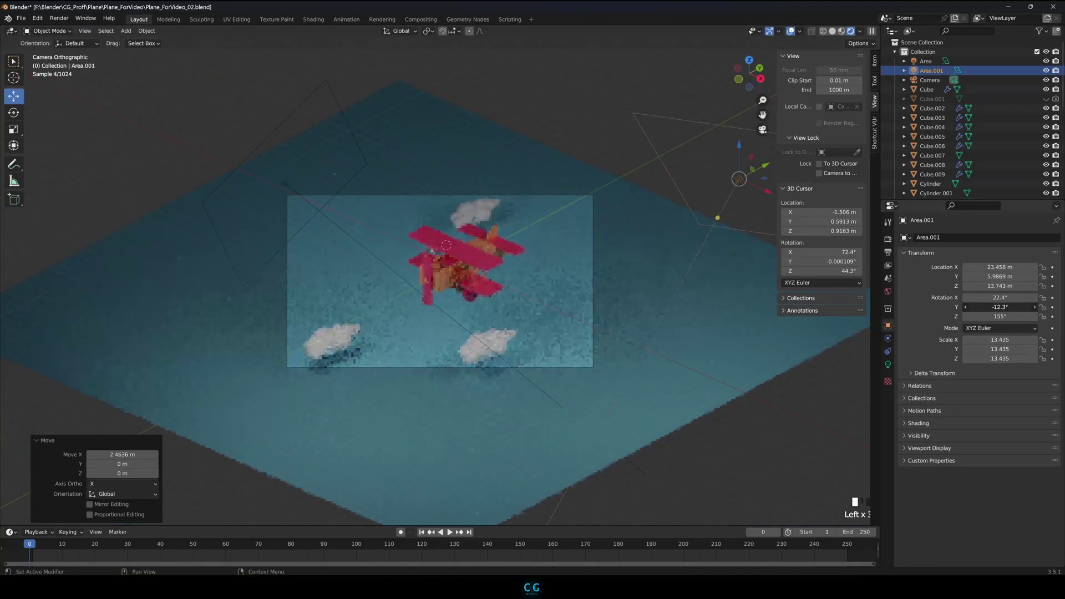
drag(1000, 307, 1015, 307)
alt+drag(560, 244, 605, 212)
key(KP_0)
Enlarge both area lights and move the first one farther away from the biplane
click(285, 183)
key(s)
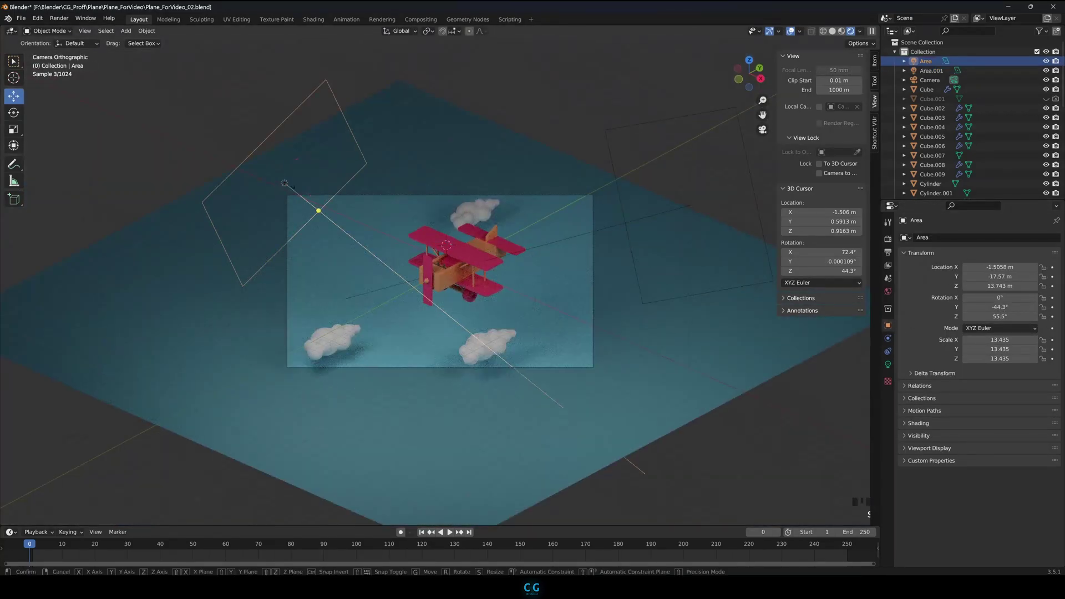
click(328, 244)
drag(311, 169, 230, 115)
click(887, 364)
click(690, 206)
key(s)
click(721, 186)
Duplicate the second area light as a third one, reposition it and rotate it toward the scene
alt+drag(655, 217, 443, 205)
key(shift+d)
drag(378, 283, 255, 222)
key(e)
drag(170, 217, 205, 194)
key(w)
alt+drag(278, 222, 266, 311)
key(KP_0)
Change the ground plane's base color to a deeper sky blue
click(600, 270)
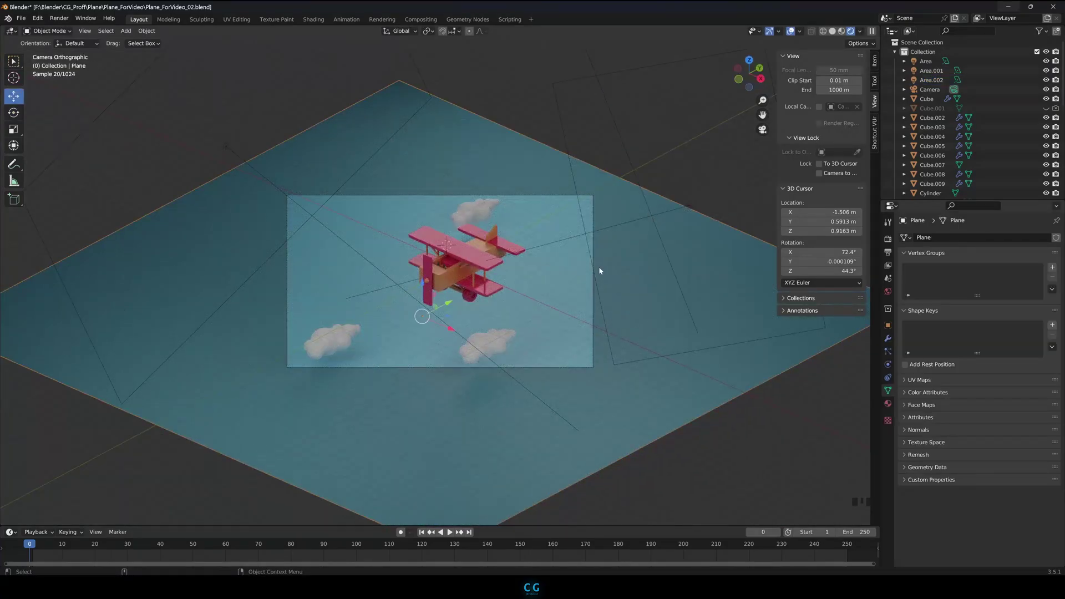
click(887, 403)
click(1009, 359)
click(1009, 243)
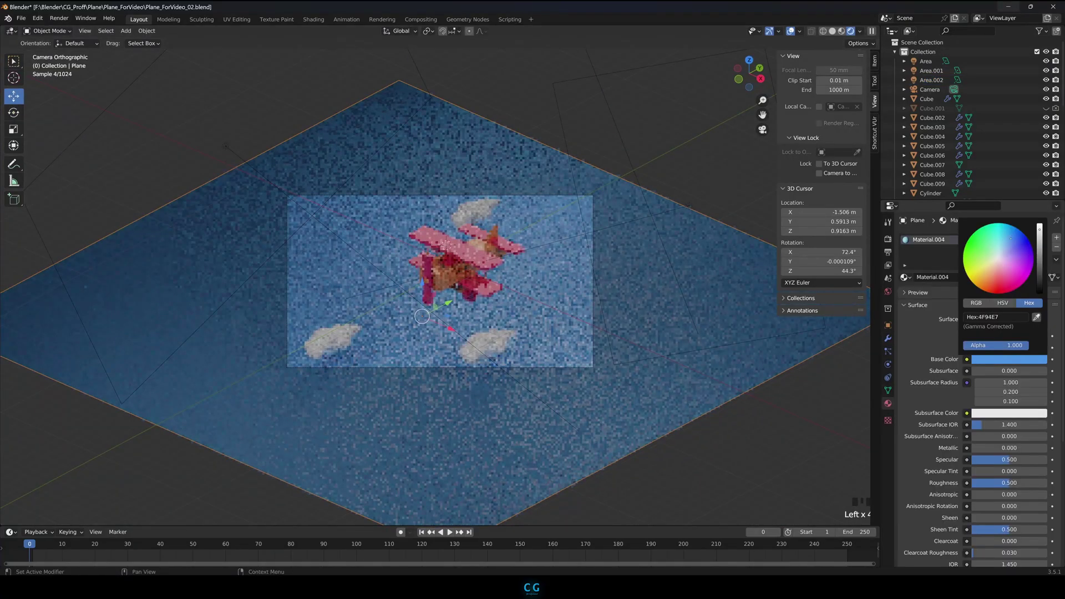
drag(1009, 243, 1008, 240)
Set the cloud material's roughness to 0.380, check the render settings and render a test image
click(338, 339)
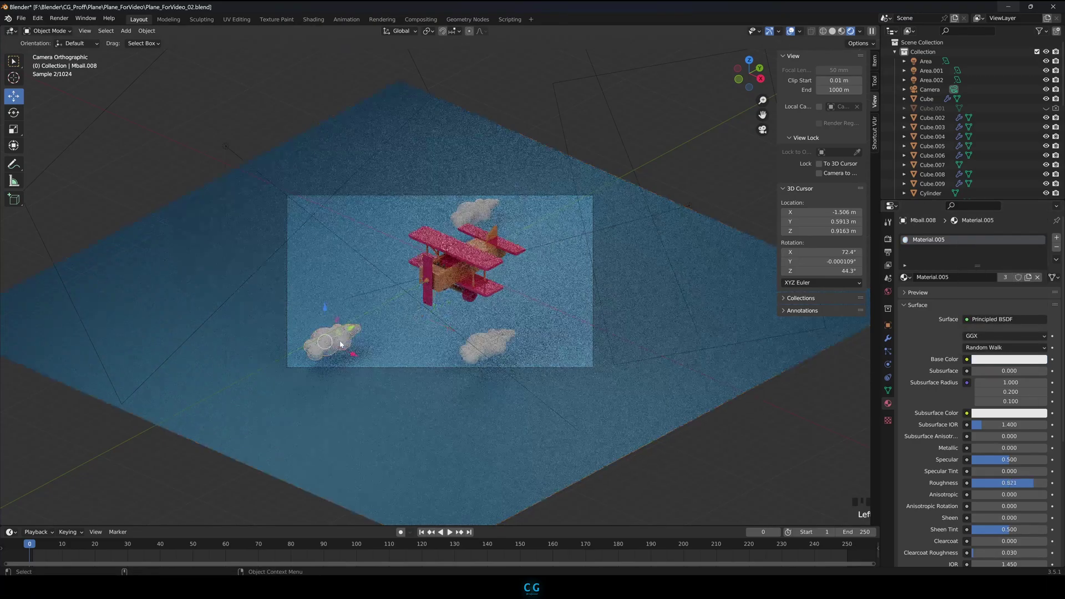
drag(1032, 483, 1000, 483)
click(888, 239)
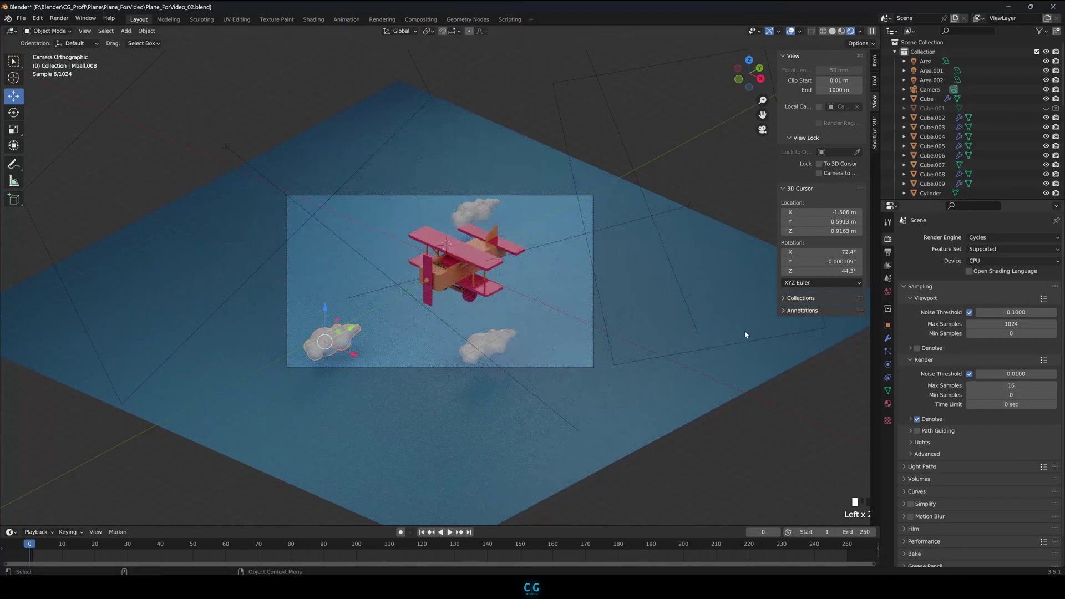
key(F12)
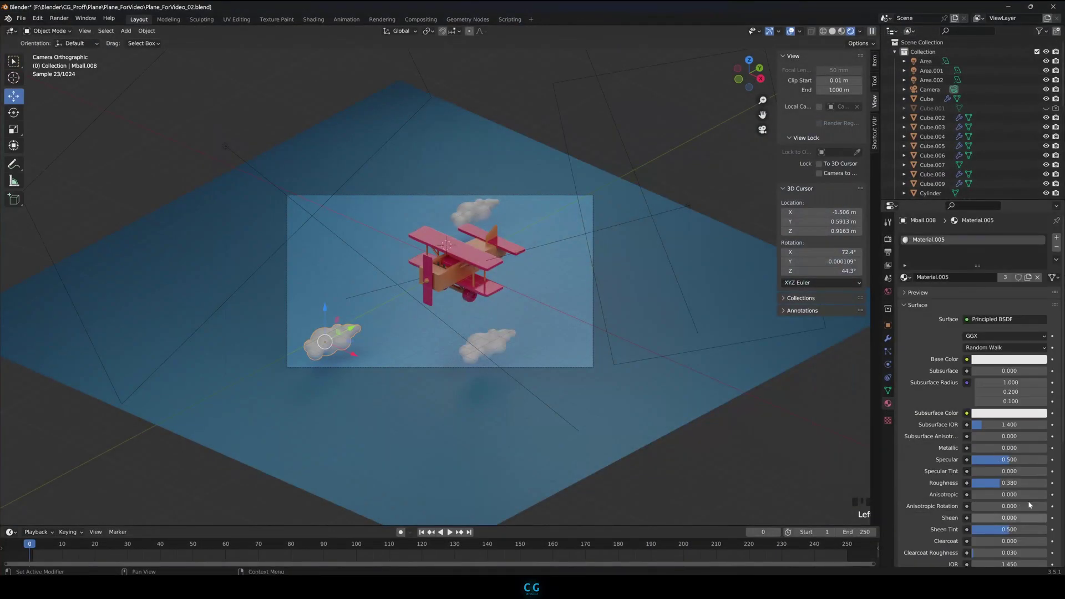
Set the ground material's roughness to 0.912 with lower specular, and lighten the fuselage's orange with metallic 0.047 and roughness 0.431
click(569, 290)
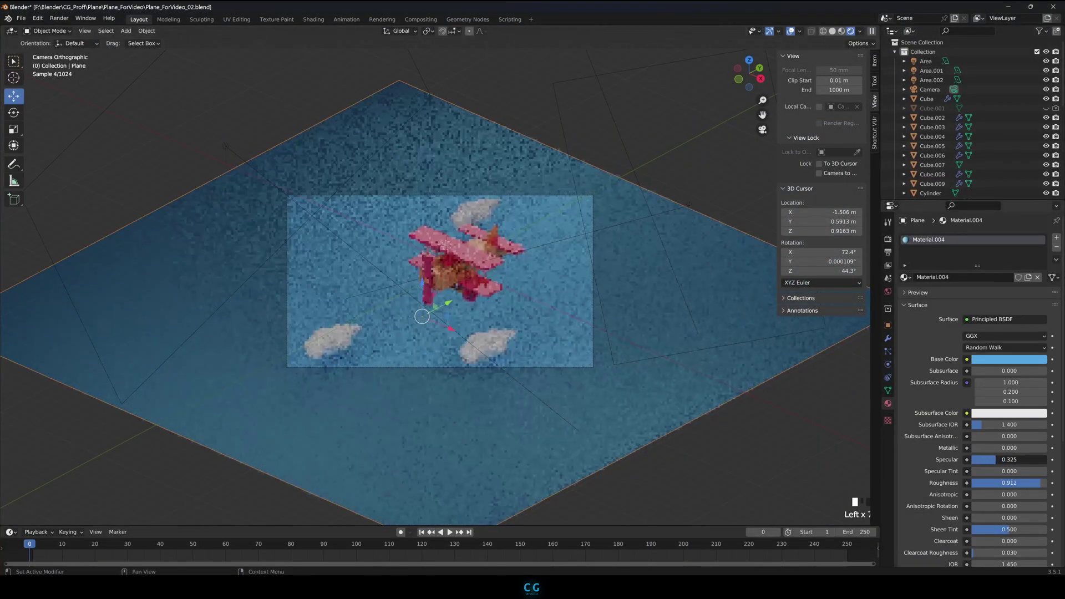
click(1009, 360)
click(927, 98)
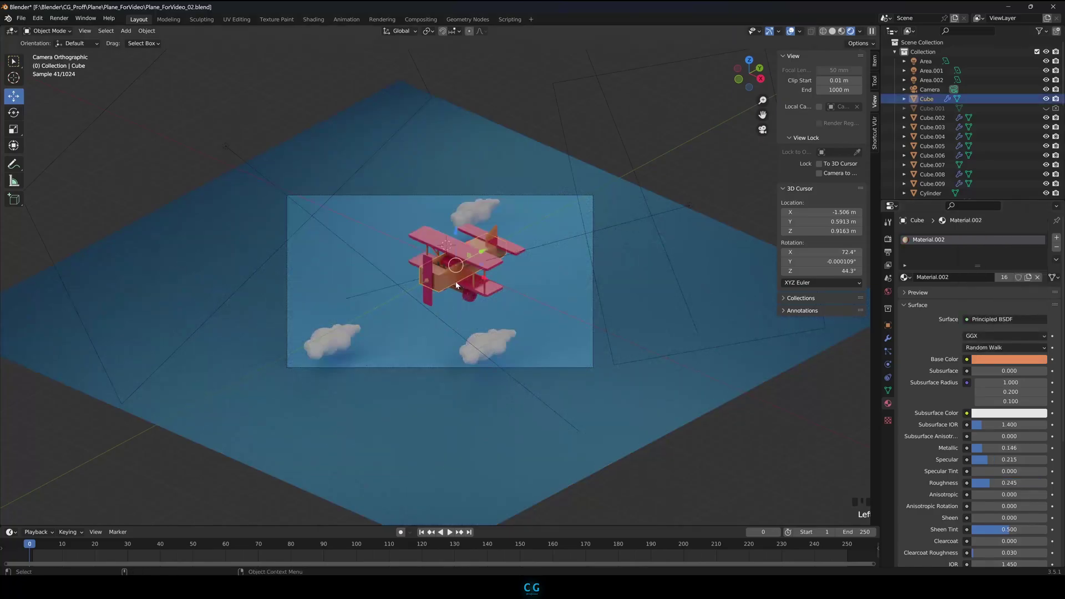
click(992, 360)
drag(994, 448, 1013, 483)
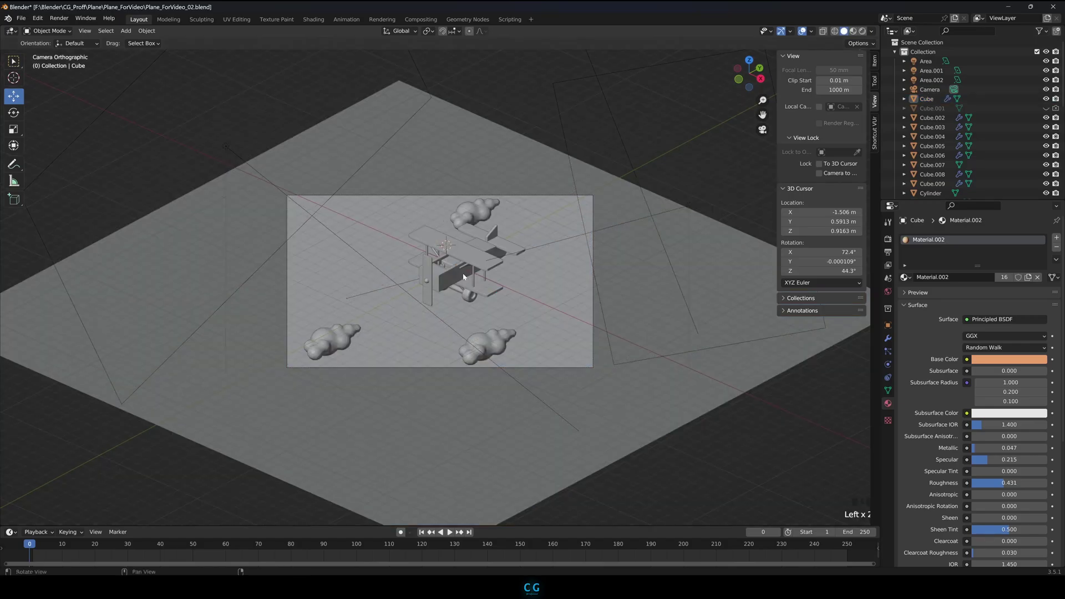
Duplicate one landing wheel, raise the copy straight up beside the fuselage and scale it to about 0.615
alt+middle_click(464, 276)
key(shift+d)
right_click(620, 326)
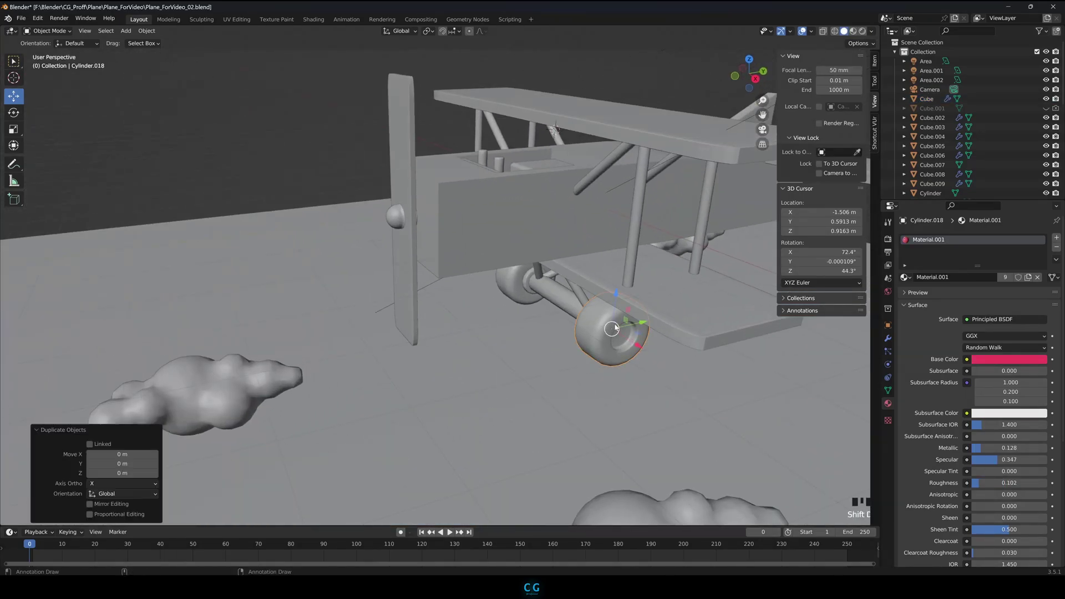
key(KP_1)
scroll(588, 297, down, 4)
key(g)
key(z)
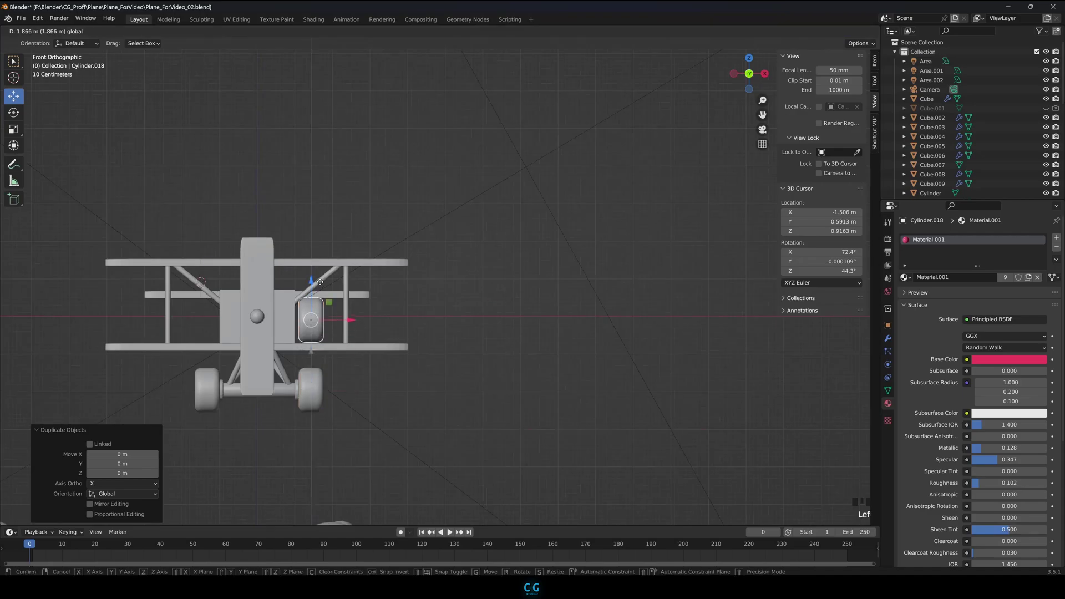
click(416, 300)
key(s)
click(384, 311)
scroll(362, 325, up, 3)
alt+middle_click(341, 311)
scroll(340, 311, up, 3)
alt+middle_click(335, 316)
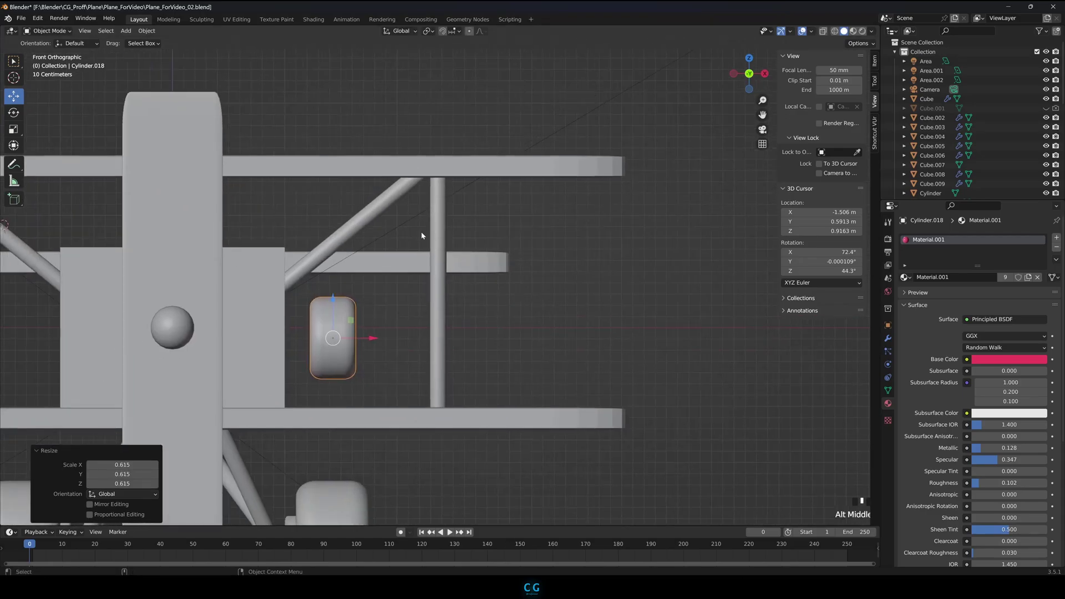
Stretch the wheel copy's inner half sideways through the fuselage to form a long horizontal cylinder
click(412, 148)
alt+middle_click(410, 299)
key(Tab)
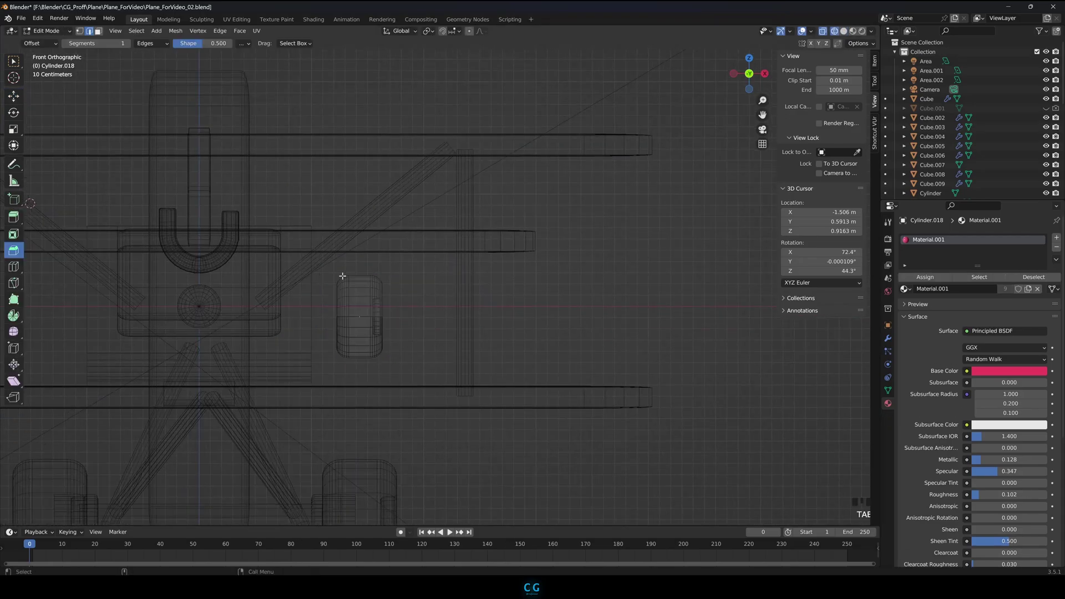
click(13, 96)
drag(380, 317, 168, 317)
key(ctrl+z)
drag(353, 269, 320, 372)
drag(381, 317, 135, 344)
Scale the stretched cylinder down and move it about 0.39 m inward along X
key(Tab)
key(s)
click(383, 332)
drag(400, 317, 357, 318)
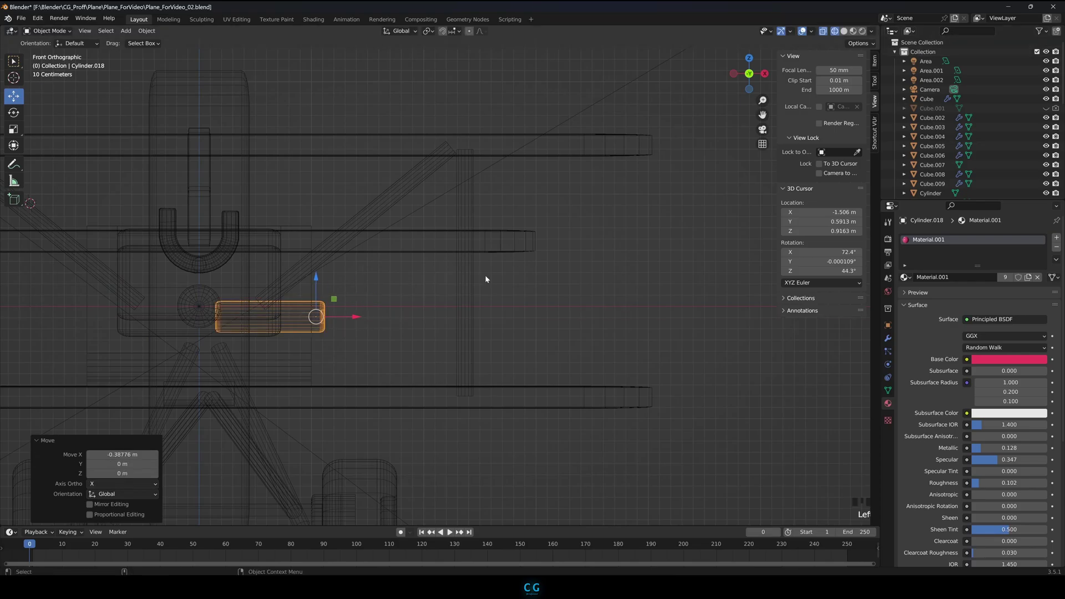
Move the horizontal cylinder about 2.70 m along negative Y toward the fuselage's nose
key(z)
click(403, 290)
key(z)
click(507, 293)
alt+drag(507, 293, 454, 311)
alt+drag(604, 230, 547, 289)
key(KP_1)
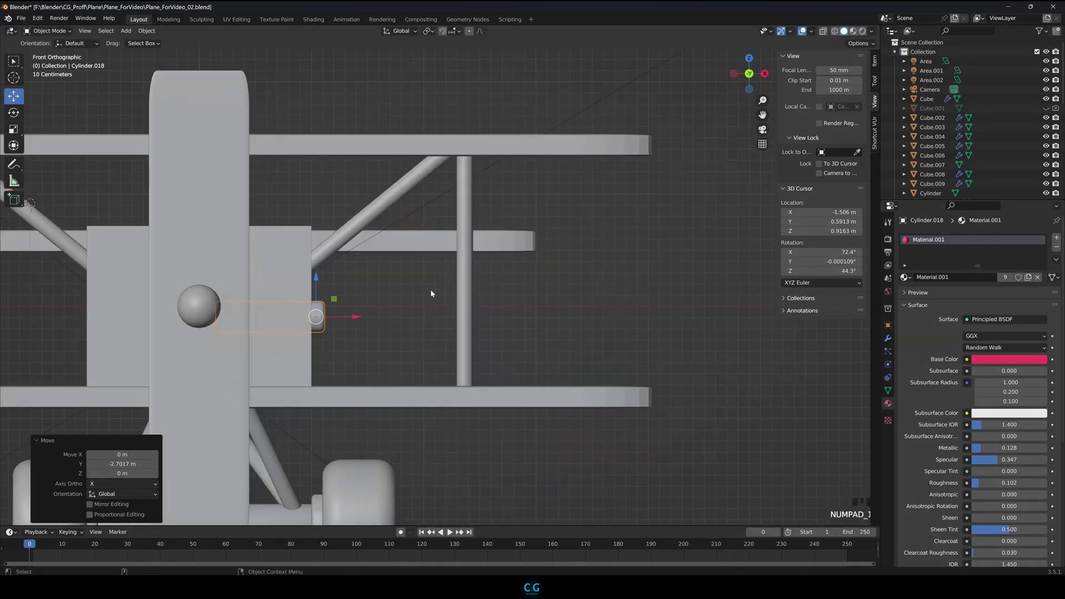
Scale the horizontal cylinder along the Y axis
alt+drag(715, 294, 637, 318)
key(s)
key(y)
click(611, 309)
click(480, 318)
Fine-tune the horizontal cylinder's overall size while viewing it through the camera
key(KP_0)
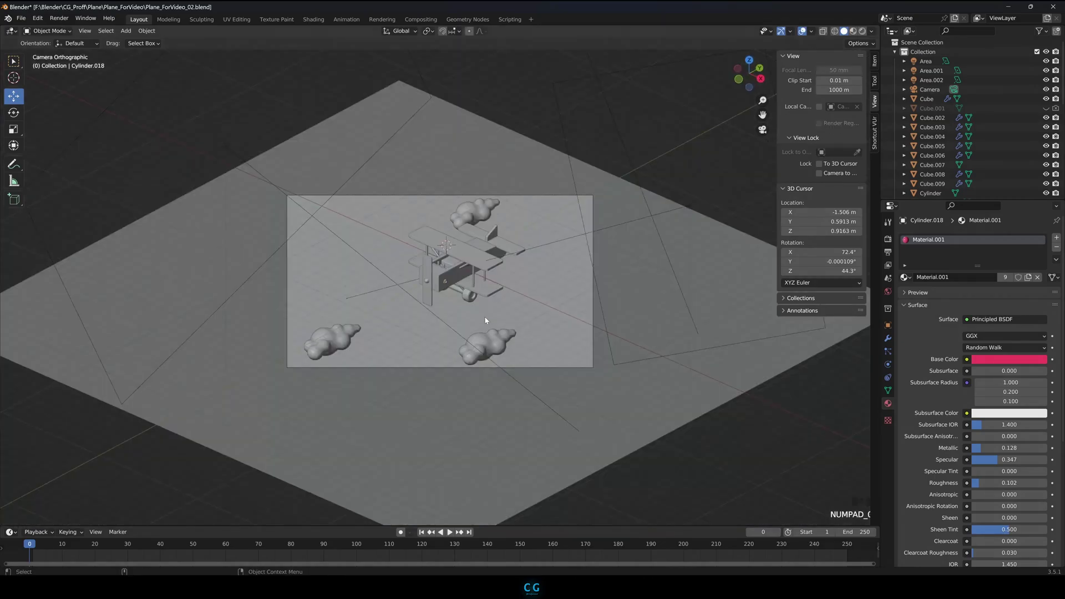
scroll(480, 318, up, 3)
click(457, 285)
key(s)
click(474, 292)
key(s)
drag(475, 291, 475, 292)
click(477, 294)
Scale the cylinder along X to adjust how far it sticks out of the fuselage, and render a test image
key(s)
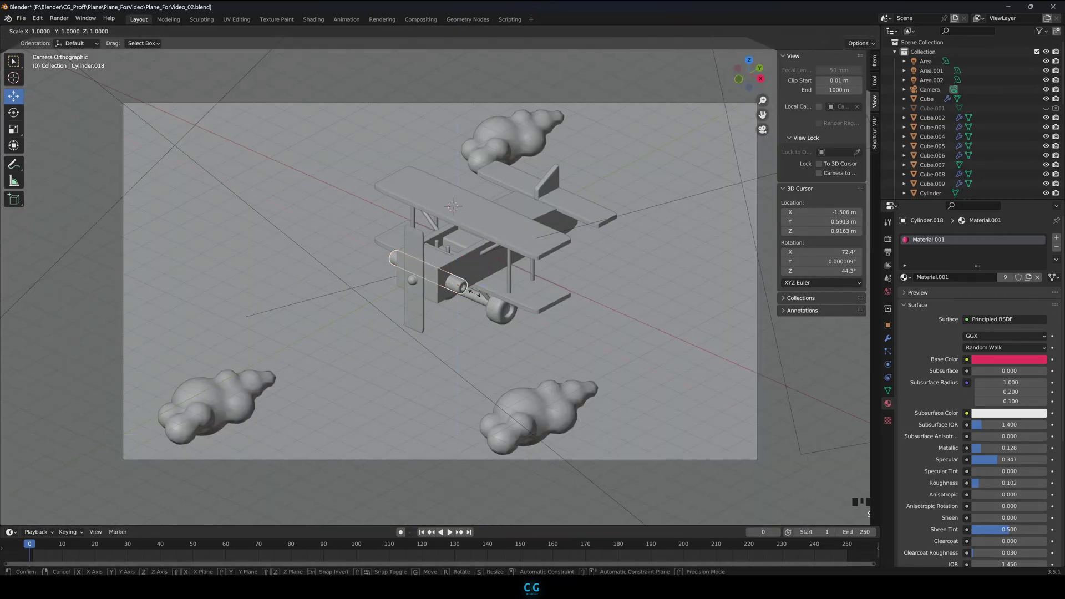
key(x)
click(481, 296)
key(s)
key(x)
click(479, 295)
key(s)
key(x)
click(476, 293)
click(645, 261)
key(F12)
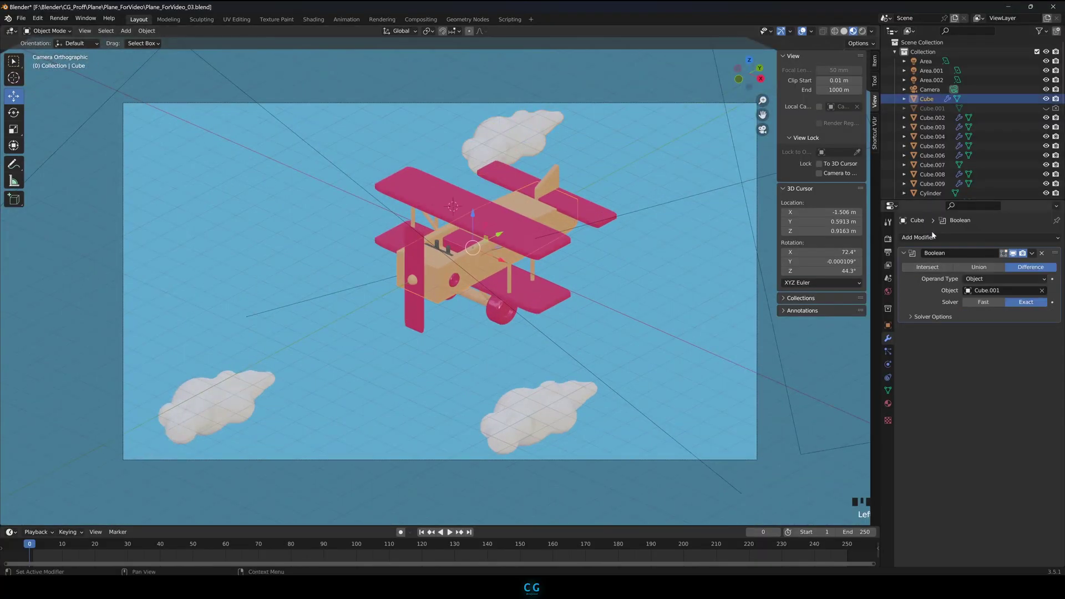
Add a Bevel modifier to the fuselage
click(933, 237)
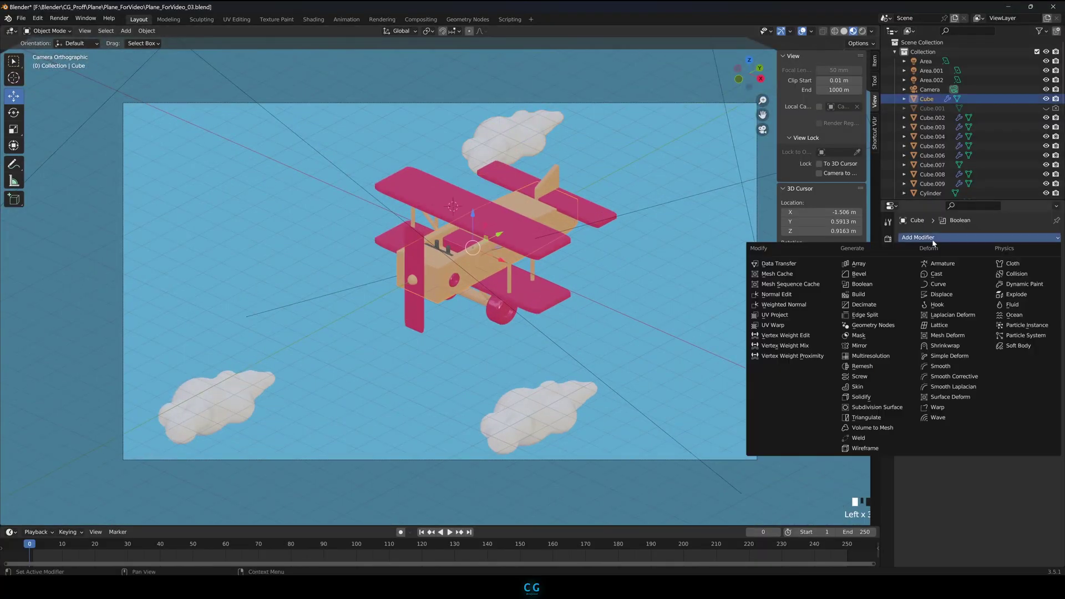
click(879, 274)
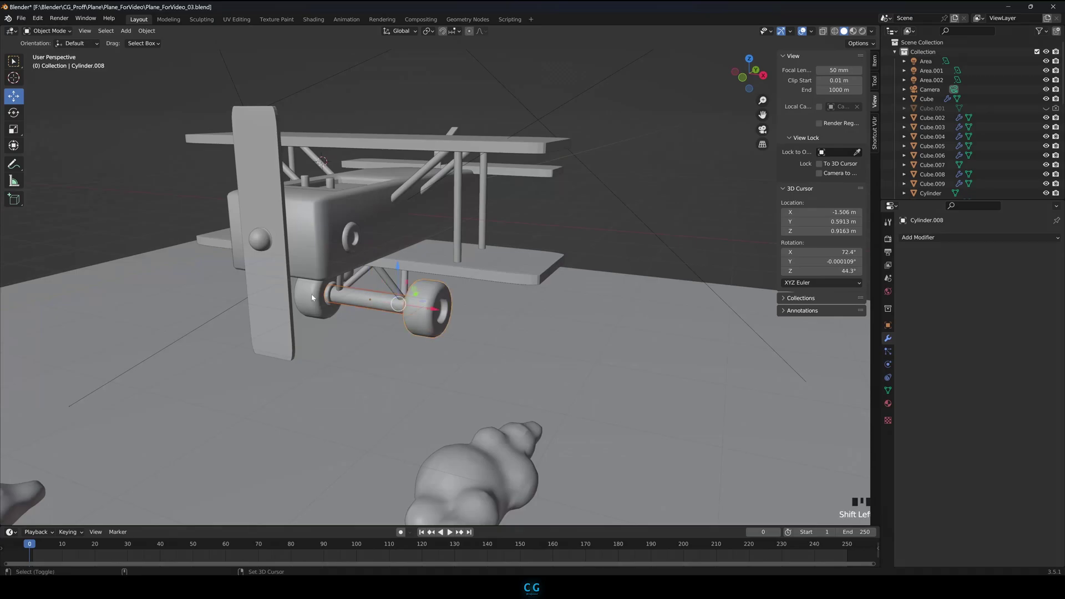
Extend the wheel selection with the axle, lower wing, wing struts, tailplane and slanted supports
scroll(413, 315, up, 5)
shift+click(260, 378)
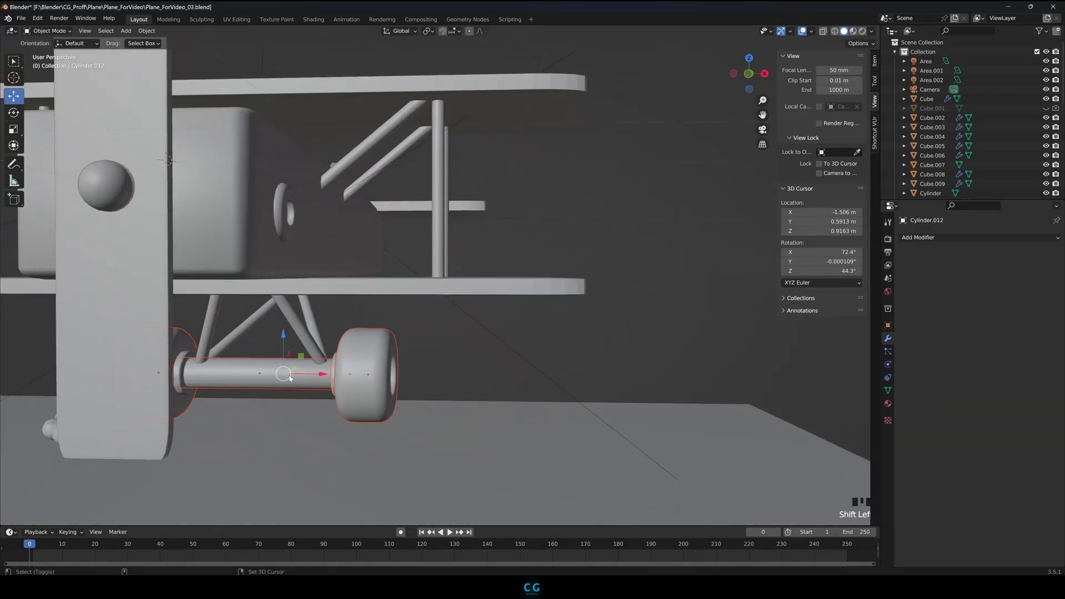
shift+click(355, 286)
shift+click(446, 230)
shift+click(438, 213)
shift+click(408, 206)
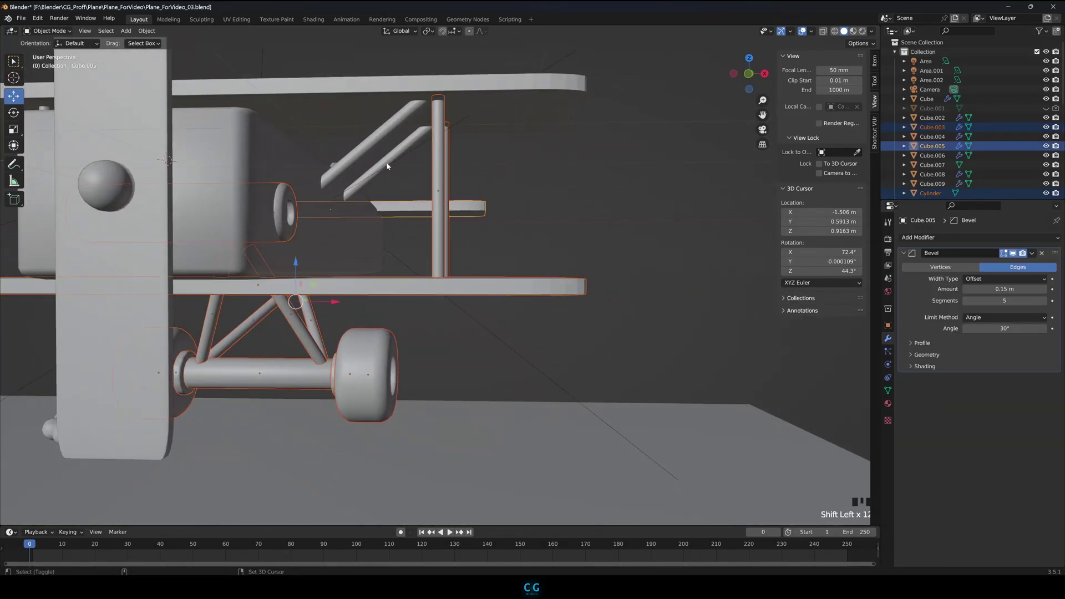
shift+click(378, 136)
shift+click(272, 183)
alt+drag(272, 183, 254, 190)
Add the remaining struts and small fuselage parts to the selection from the other viewing angles
alt+middle_drag(366, 332, 466, 382)
scroll(477, 211, down, 4)
scroll(477, 210, up, 5)
shift+click(371, 293)
shift+click(408, 266)
shift+click(363, 279)
shift+click(318, 223)
shift+click(302, 229)
shift+click(421, 191)
shift+click(550, 168)
Add the tail parts to the selection and select the fuselage last so it is the active object
alt+drag(550, 172, 399, 267)
shift+click(633, 404)
scroll(680, 486, down, 4)
alt+drag(680, 487, 600, 350)
shift+click(1023, 110)
scroll(507, 358, up, 3)
shift+click(556, 383)
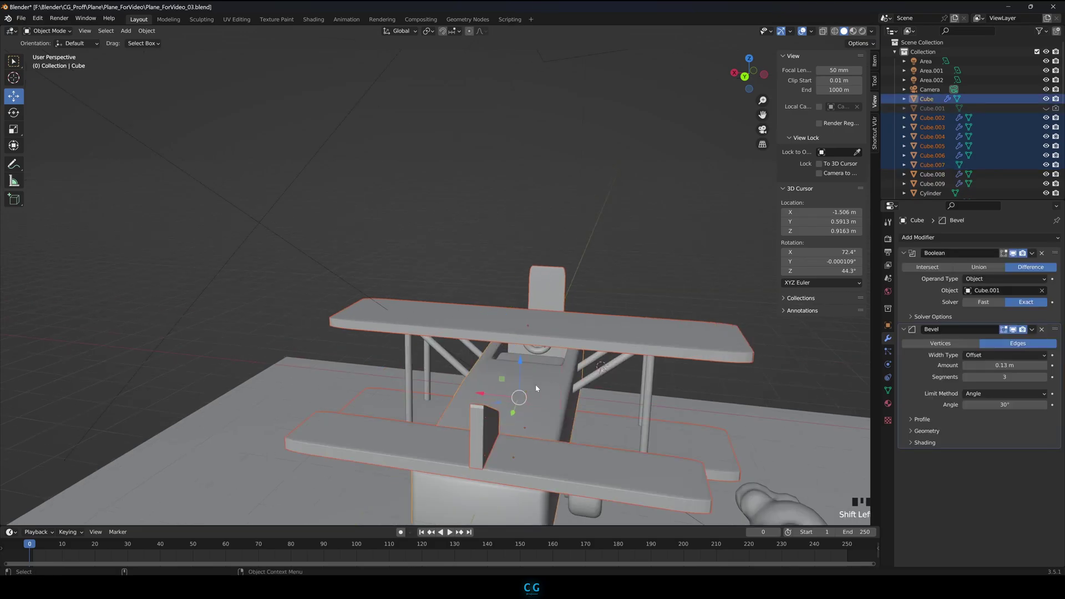
Try to parent the selected plane parts to the fuselage, and undo the attempt
key(ctrl+p)
click(540, 379)
click(535, 408)
alt+drag(534, 407, 613, 379)
scroll(504, 370, up, 2)
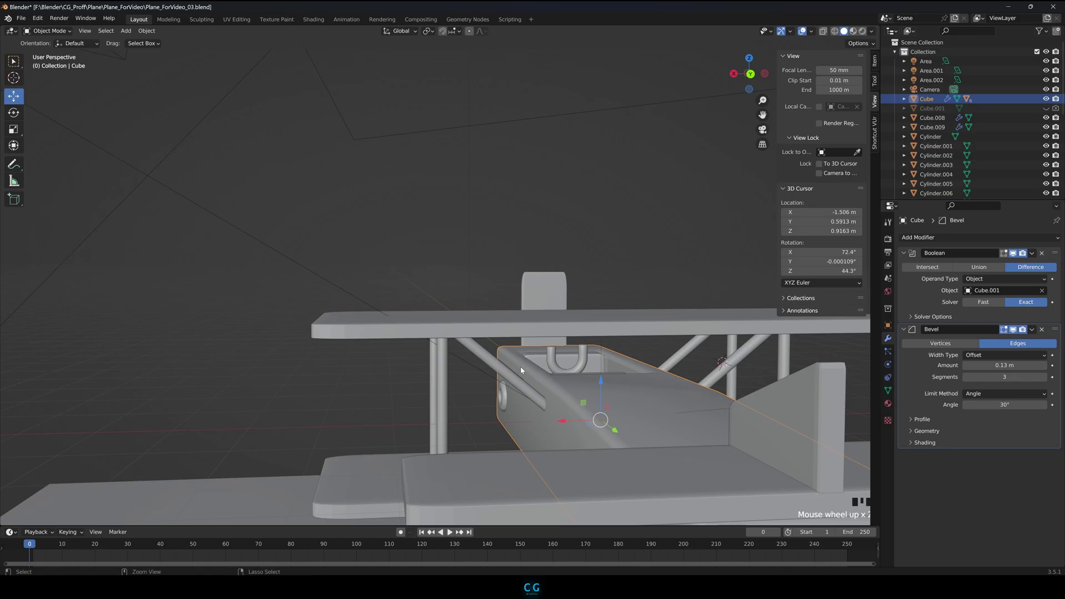
key(ctrl+z)
key(ctrl+z)
key(ctrl+z)
Keep the fuselage as the active object and parent all selected plane parts to it with the Object option
scroll(555, 375, down, 4)
shift+click(515, 333)
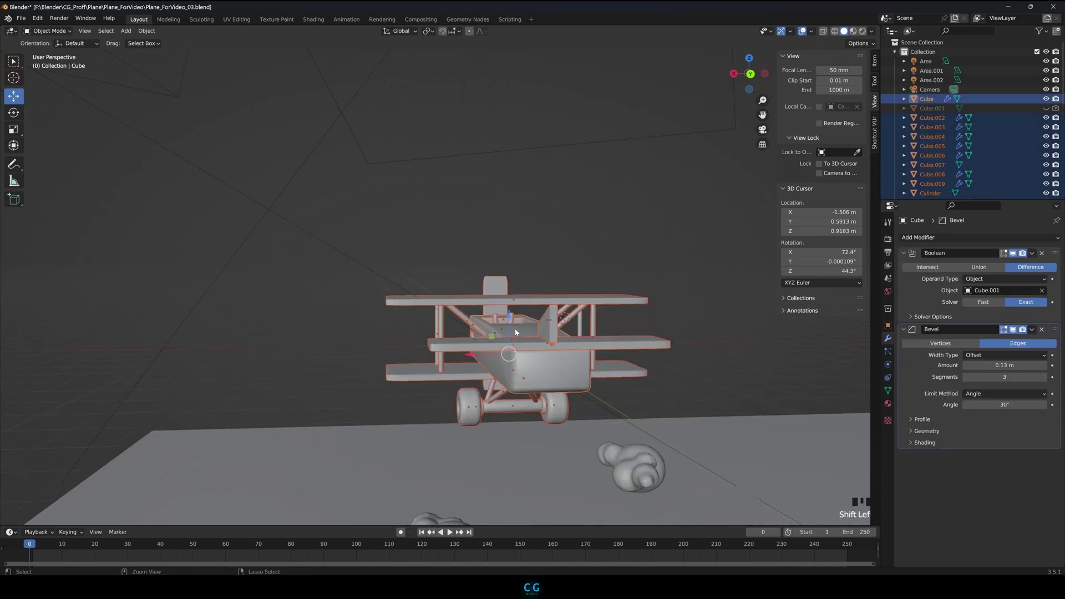
key(ctrl+p)
click(517, 331)
Test the parenting by moving the fuselage down and up along Z, undoing each move
click(522, 330)
click(523, 330)
drag(513, 308, 510, 407)
key(ctrl+z)
alt+drag(523, 347, 526, 359)
drag(513, 311, 513, 180)
key(ctrl+z)
Select the leftover part near the plane's nose together with the fuselage and parent it to the fuselage
click(578, 345)
scroll(554, 342, up, 1)
scroll(555, 361, up, 3)
alt+drag(555, 361, 660, 388)
scroll(349, 331, up, 4)
shift+click(274, 349)
shift+click(341, 402)
key(ctrl+p)
click(343, 399)
click(451, 398)
Move the fuselage briefly to check that every part follows, and undo the move
scroll(386, 393, down, 4)
drag(478, 279, 530, 321)
key(ctrl+z)
Try to parent the hidden Boolean cutter Cube.001 to the fuselage and test it with a small move
click(931, 108)
ctrl+click(928, 100)
key(ctrl+p)
click(460, 400)
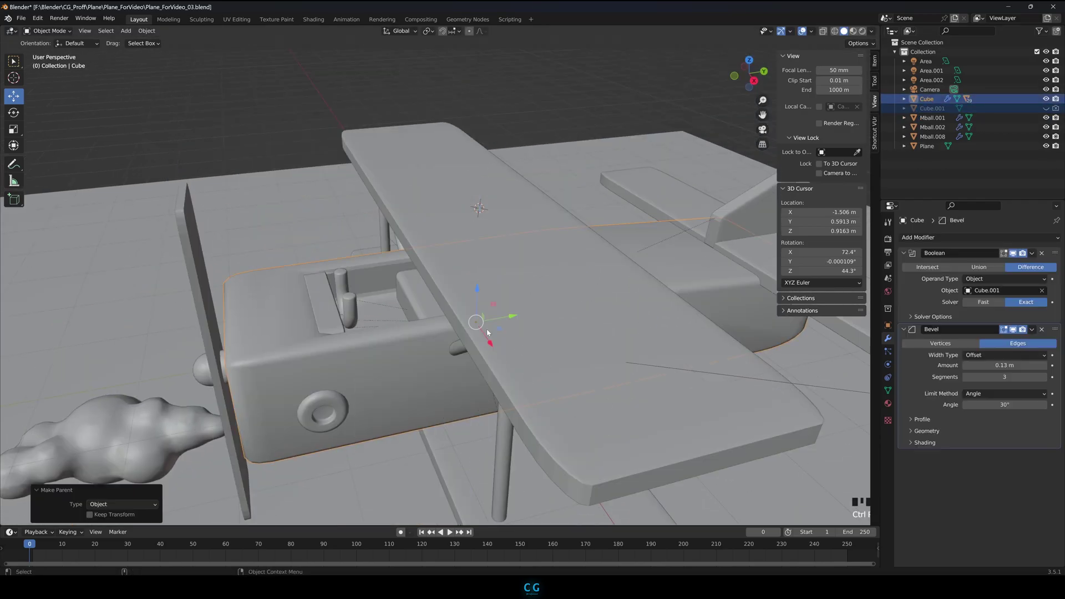
mouse_move(477, 289)
mouse_down()
mouse_move(482, 266)
mouse_move(484, 299)
mouse_up()
key(ctrl+z)
Try the parenting of Cube.001 to the fuselage again, toggle the fuselage's visibility, and undo these changes
click(933, 108)
shift+click(928, 100)
key(ctrl+p)
click(364, 339)
click(926, 99)
click(1047, 99)
click(1046, 99)
key(ctrl+z)
key(ctrl+z)
key(ctrl+z)
key(ctrl+z)
Parent the unhidden cutter Cube.001 to the fuselage with the Object option and hide the cutter again
shift+click(299, 345)
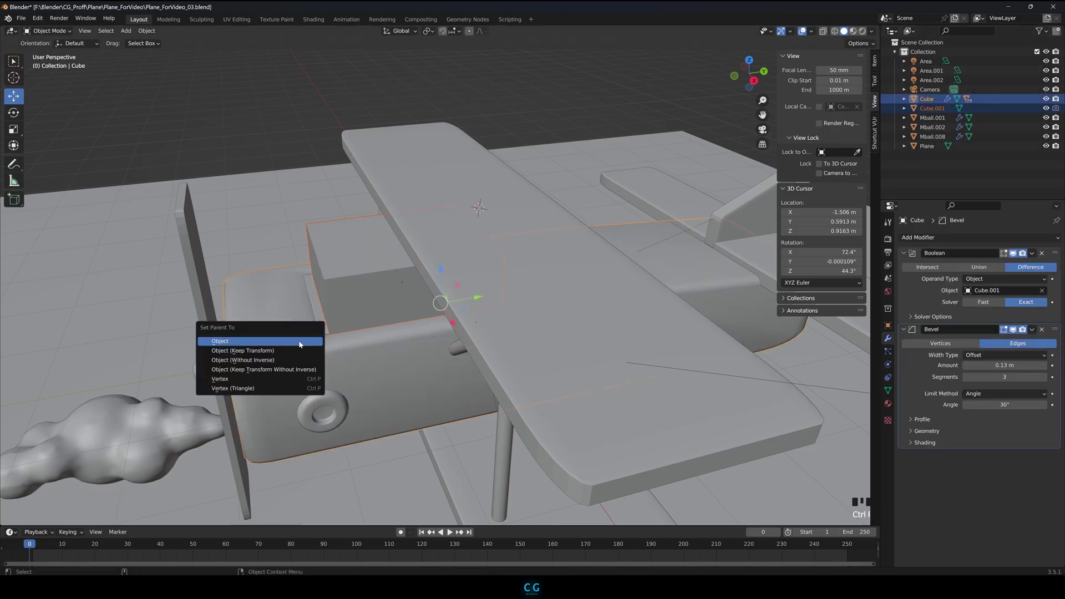
key(ctrl+p)
click(300, 344)
click(904, 98)
click(1047, 127)
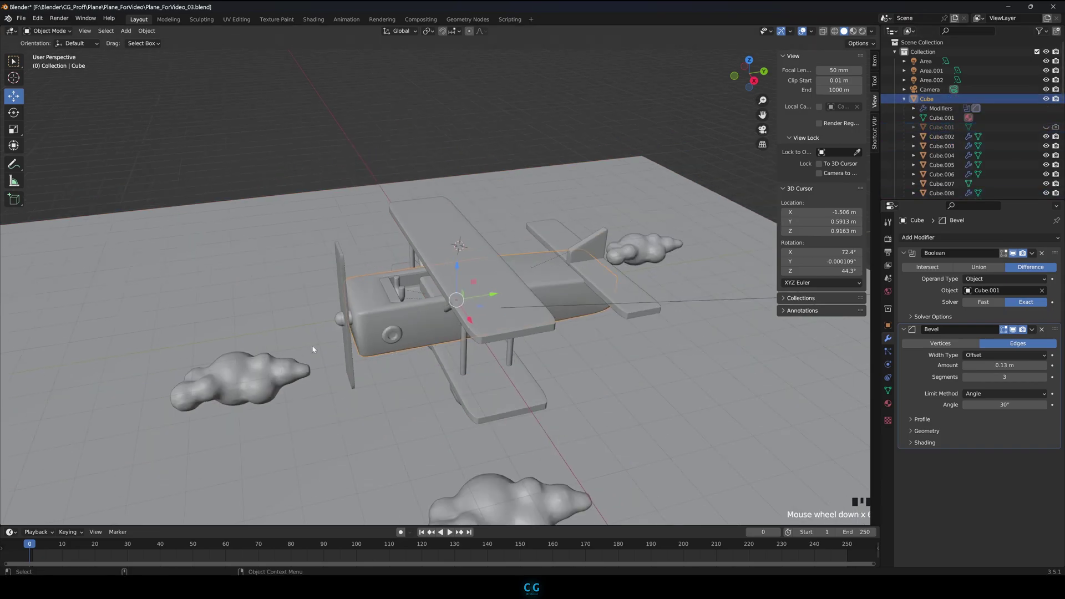
Test the finished hierarchy by moving the whole plane up along Z, and undo the move
scroll(348, 335, down, 5)
drag(447, 255, 465, 188)
key(ctrl+z)
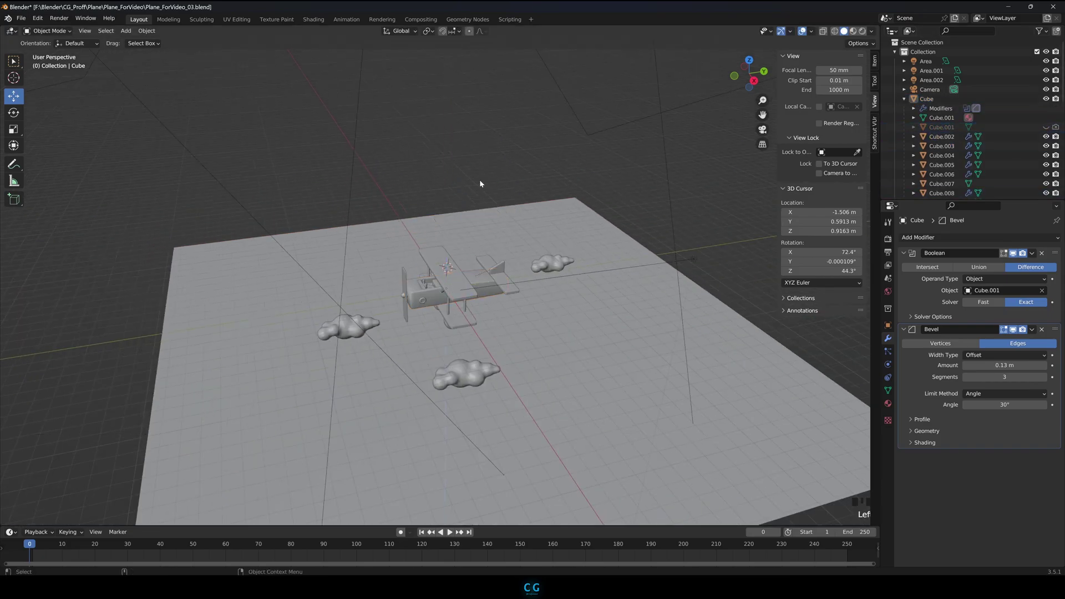
In camera view, keyframe the fuselage's Z location at 0 m on frame 0, 0.89 m on frame 30 and 0 m on frame 60
key(KP_0)
click(467, 273)
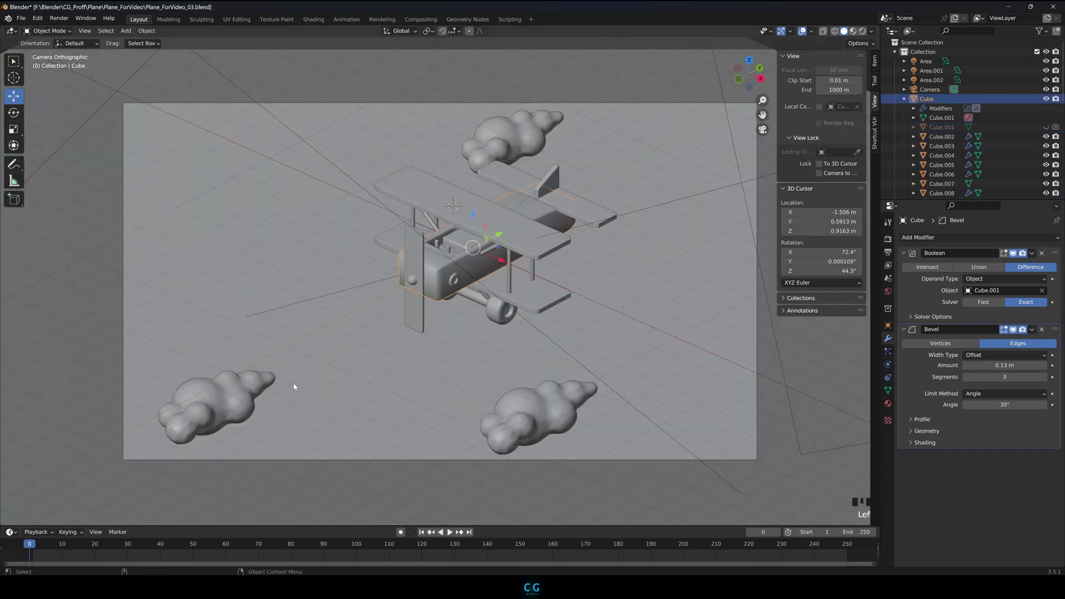
click(888, 325)
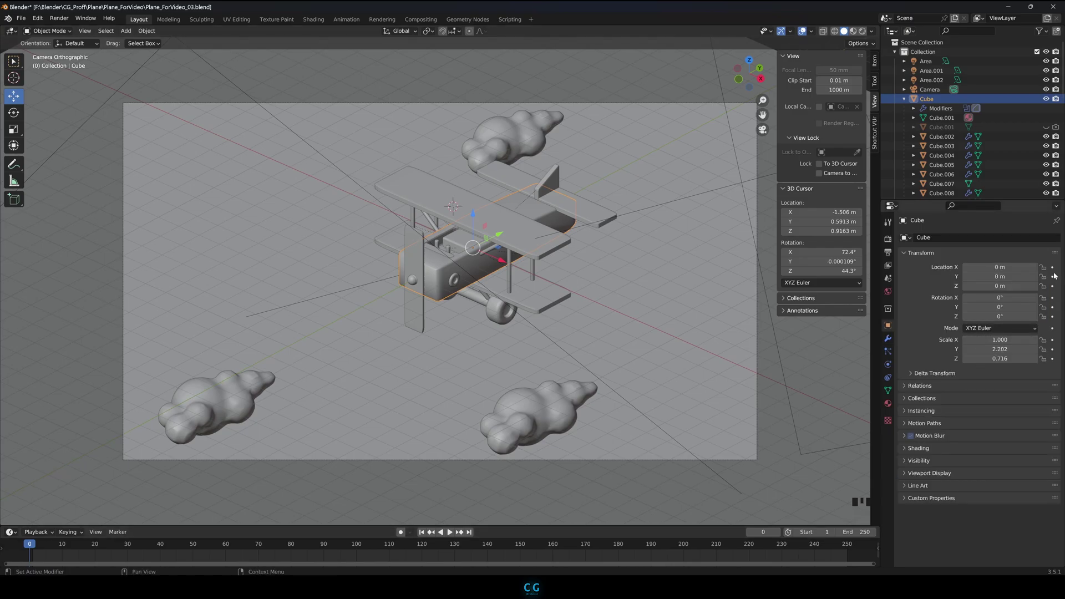
key(ctrl+z)
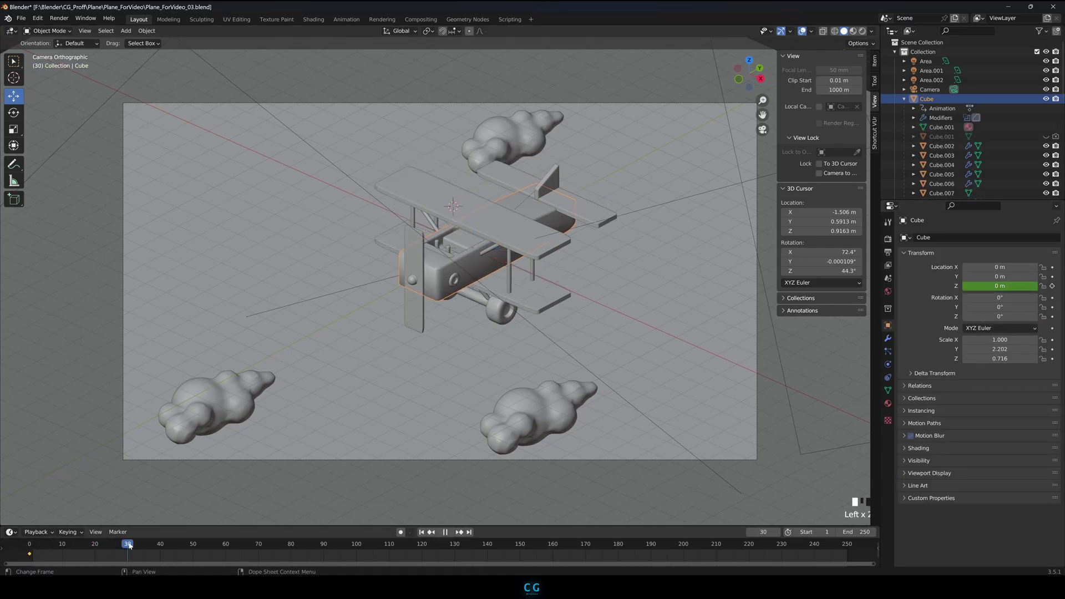
drag(993, 286, 1029, 286)
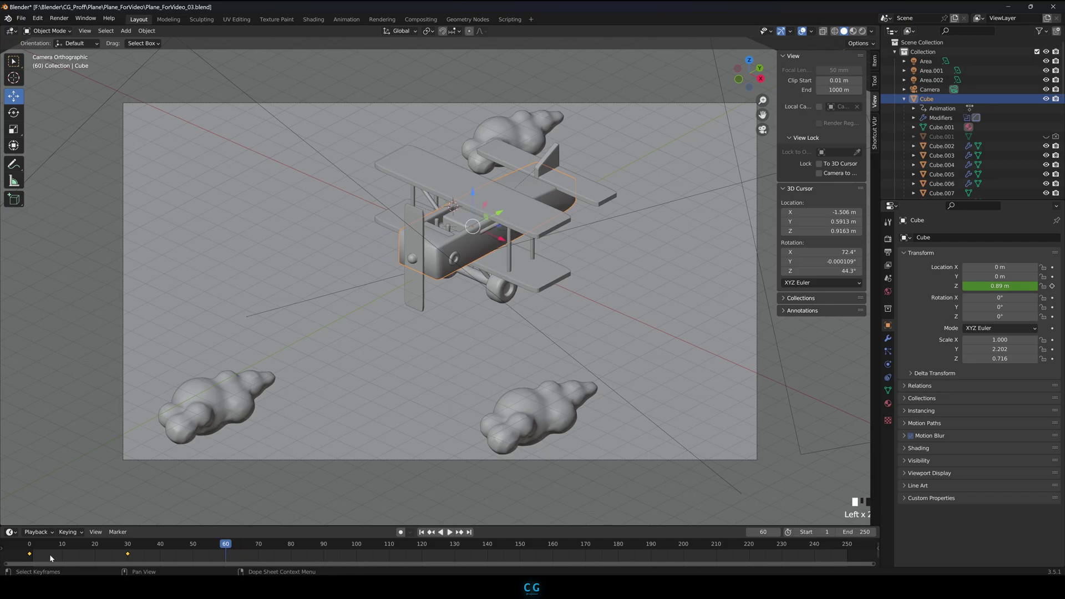
key(ctrl+v)
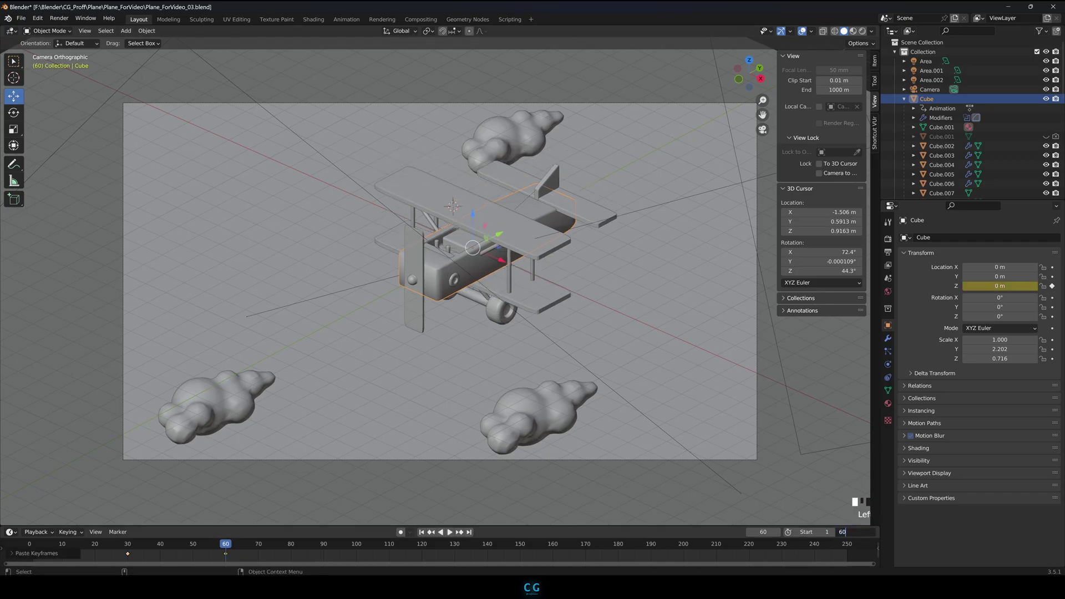
Set the animation's end frame to 60, play it back and return to frame 0
text(60)
key(Return)
click(450, 533)
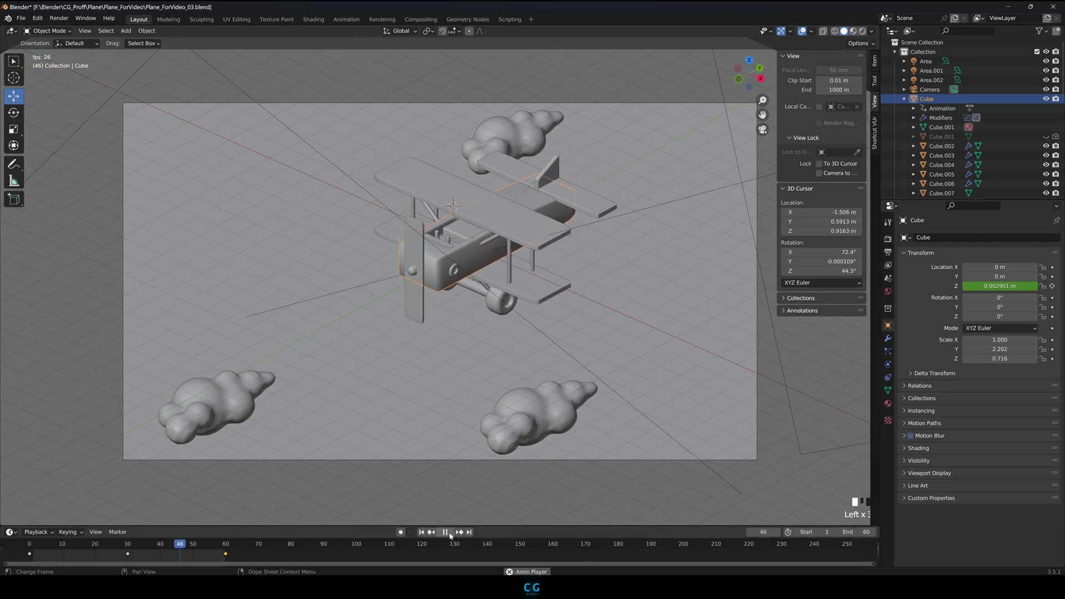
click(34, 564)
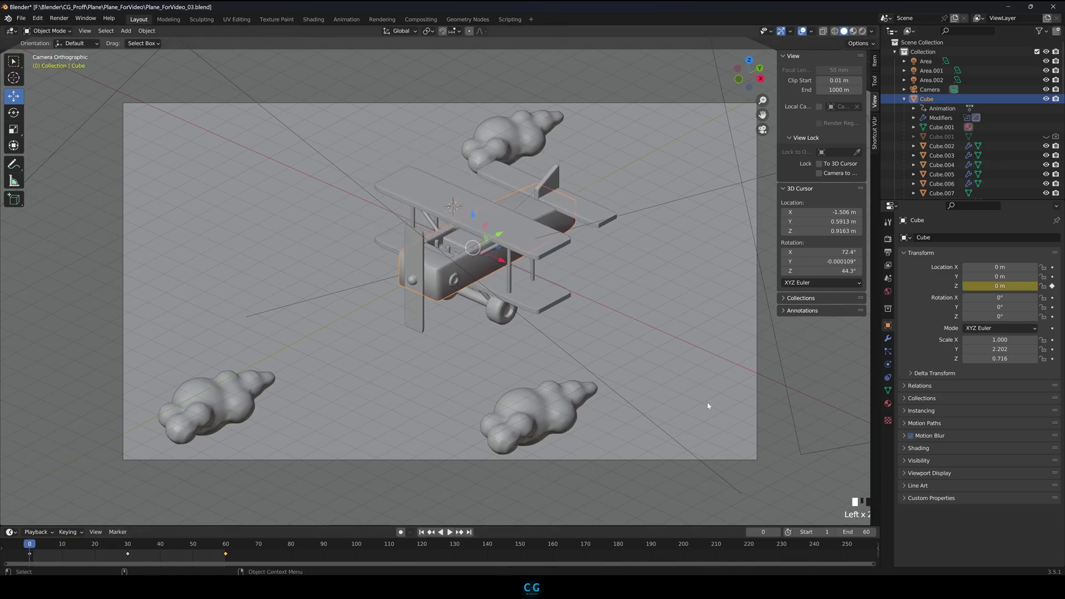
mouse_move(1005, 307)
mouse_down()
mouse_move(1013, 316)
mouse_move(1013, 298)
mouse_up()
key(ctrl+z)
key(ctrl+z)
key(ctrl+z)
Keyframe the fuselage's X rotation at 0° on frame 0, -7.1° on frame 30 and 0° on frame 60
drag(43, 551, 137, 555)
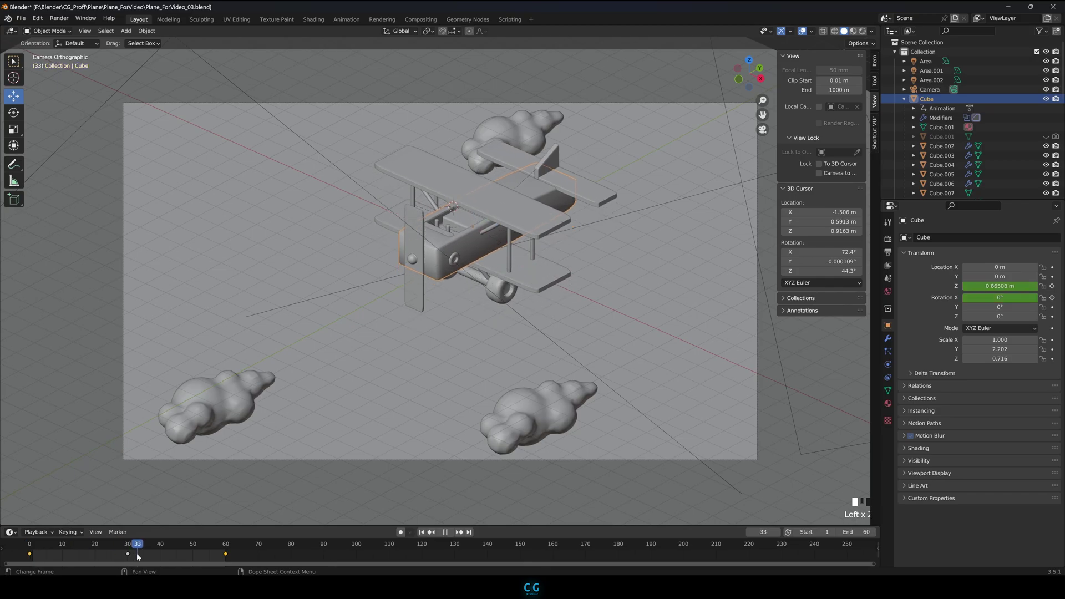
drag(968, 298, 954, 297)
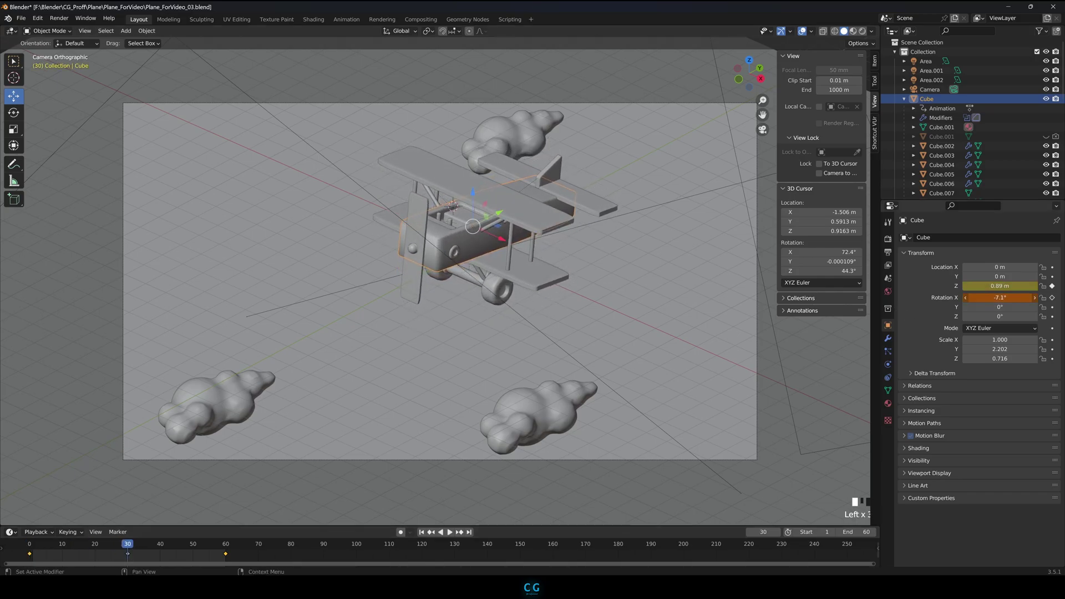
click(233, 547)
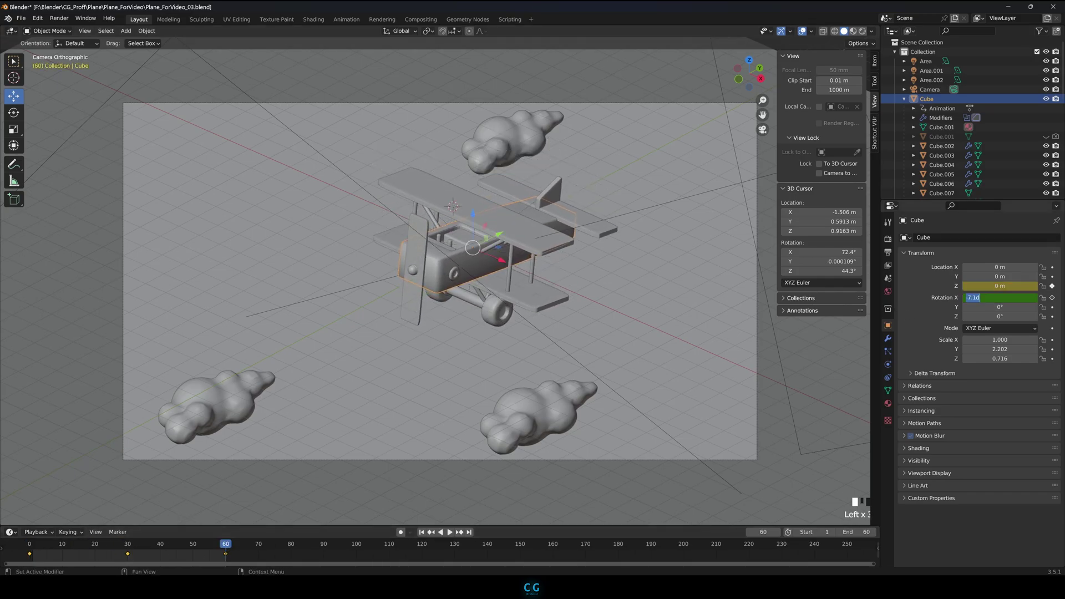
text(0)
key(Return)
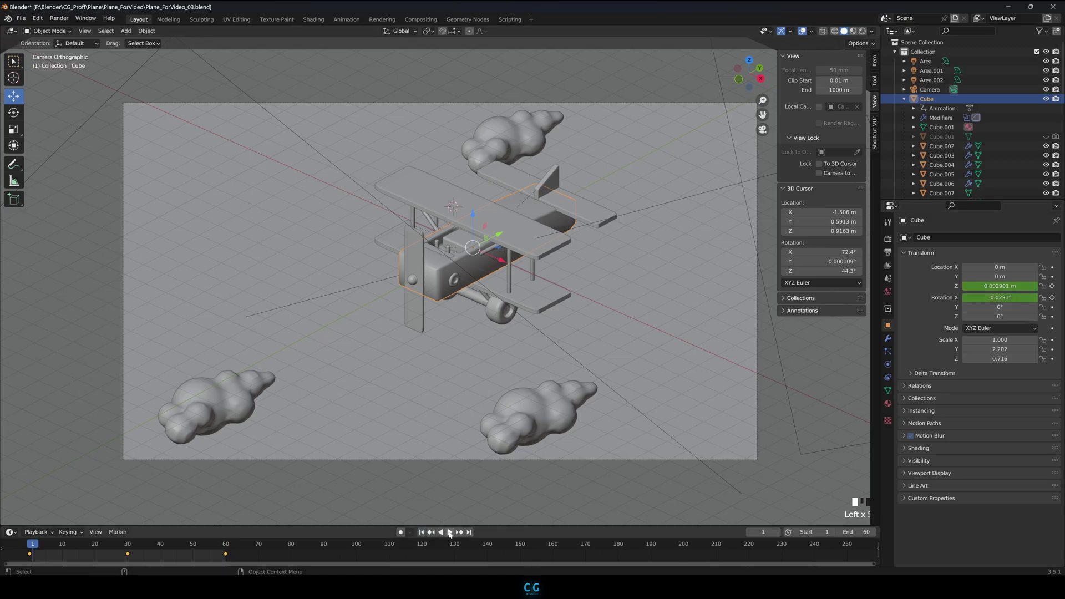
Play back the plane's bobbing motion and open the interpolation options for all of its keyframes
click(449, 532)
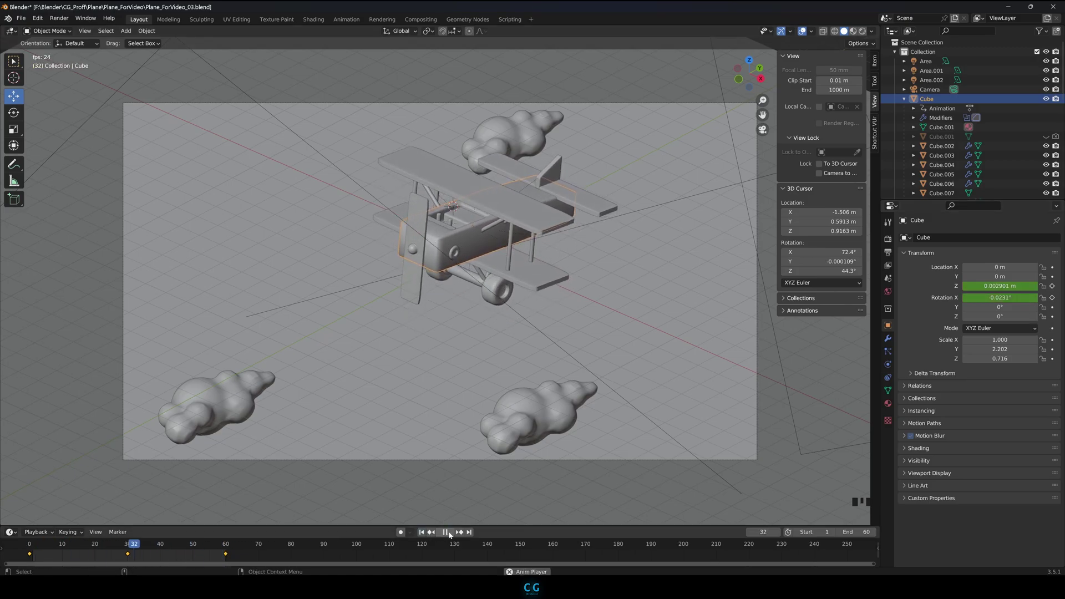
click(446, 533)
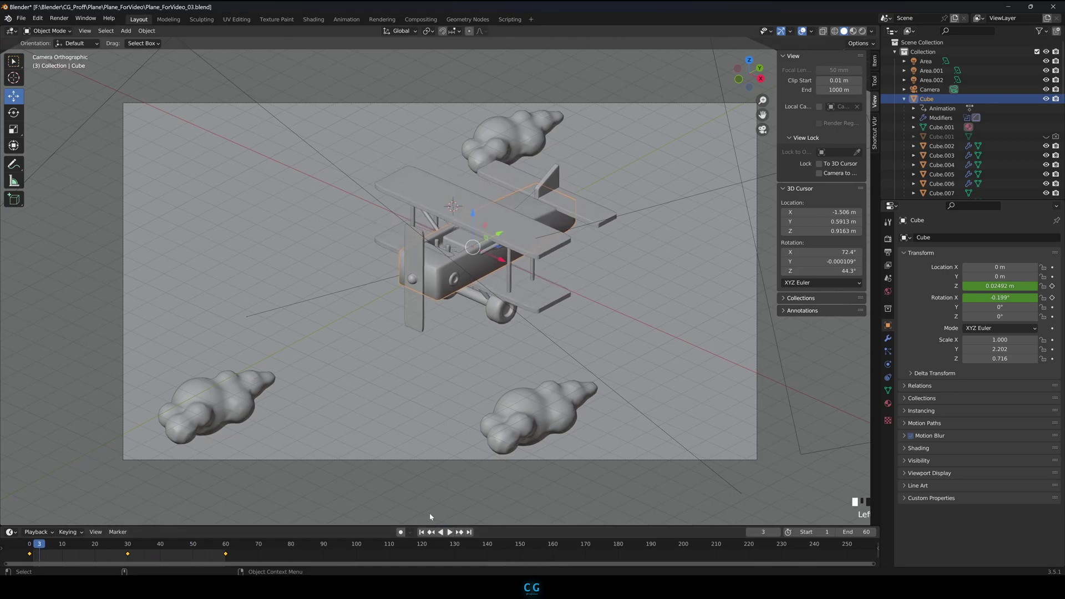
drag(134, 545, 134, 544)
drag(250, 559, 1, 549)
key(t)
Select the propeller and animate its Y rotation from a keyframe on frame 1 to 360° on frame 60
click(411, 284)
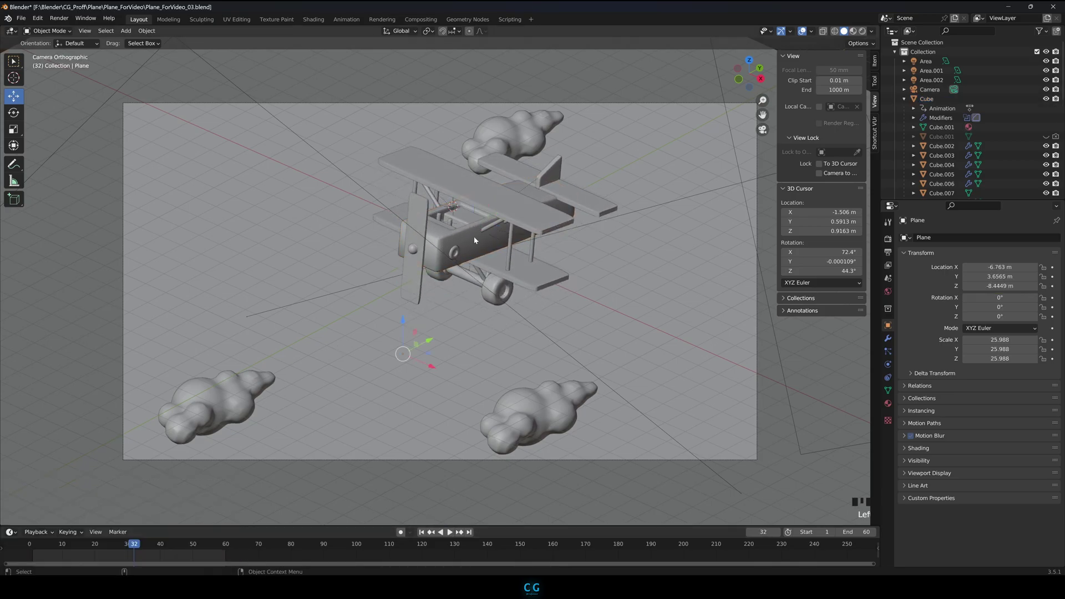
click(411, 282)
click(413, 280)
click(423, 533)
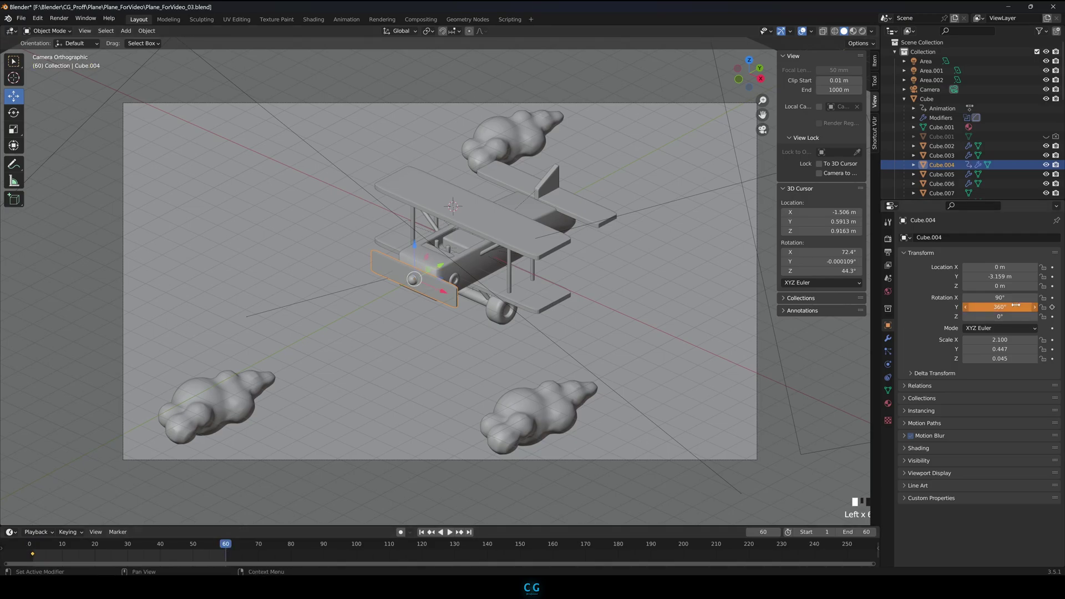
Change the interpolation mode of the propeller's keyframes and play the animation from frame 0
key(t)
click(45, 524)
click(360, 358)
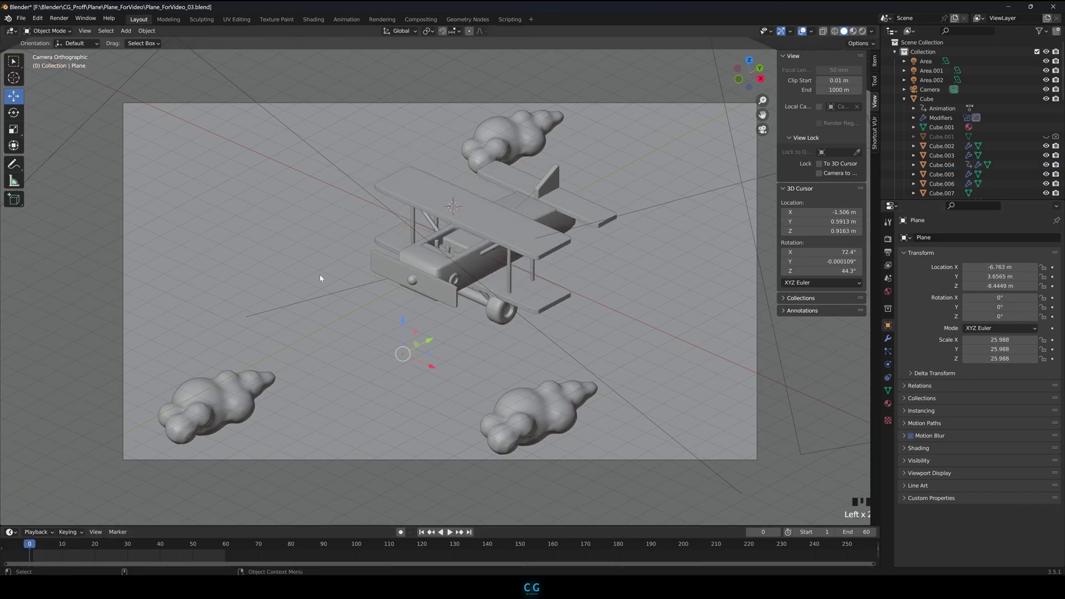
click(451, 533)
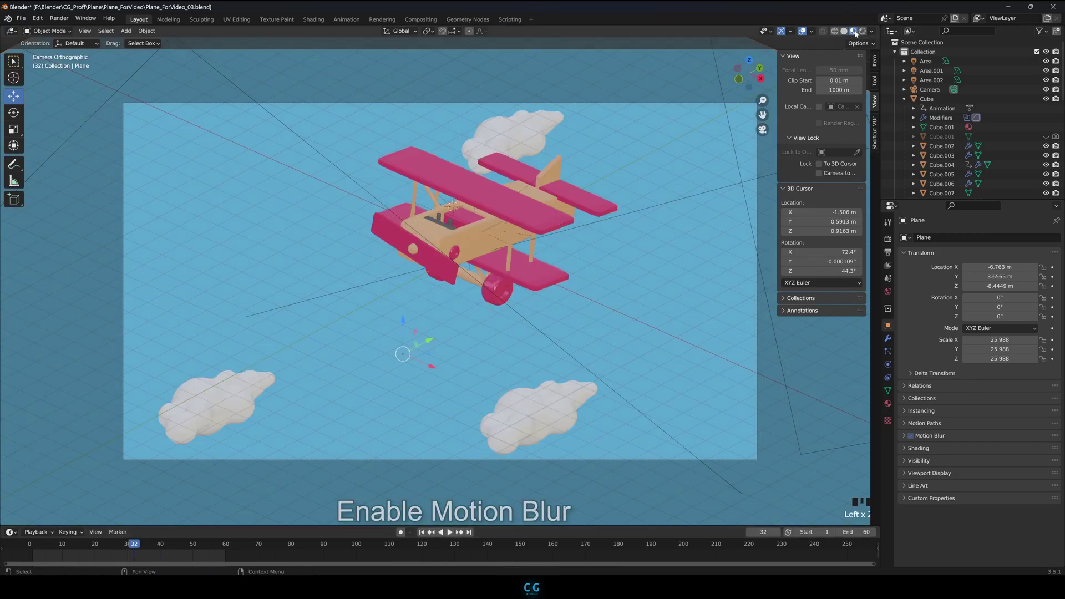
Switch the viewport to rendered shading and enable Motion Blur in the render settings
click(862, 31)
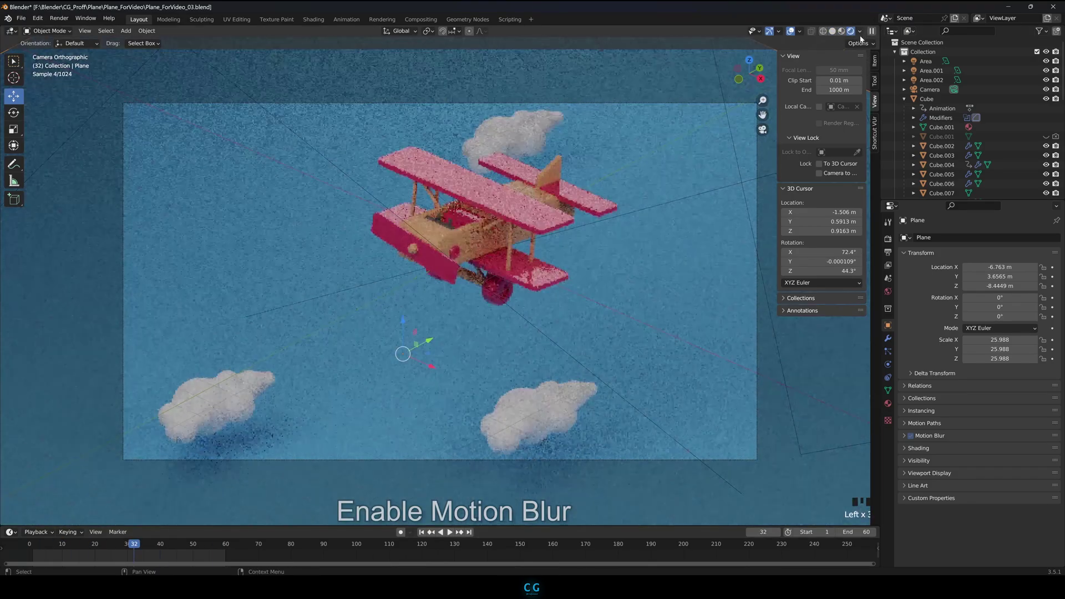
click(888, 251)
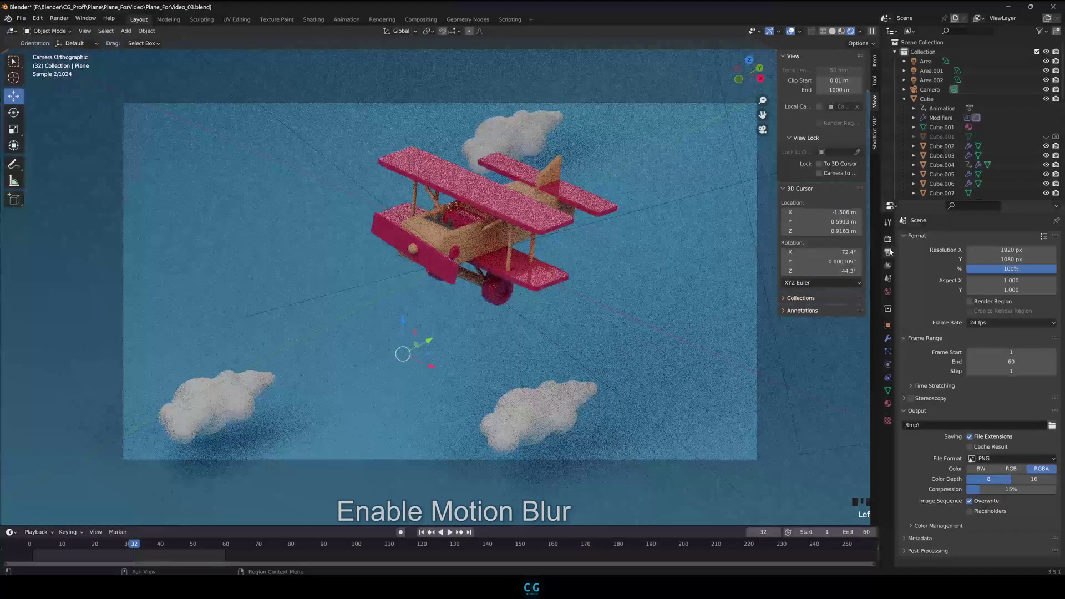
click(888, 239)
scroll(988, 463, down, 6)
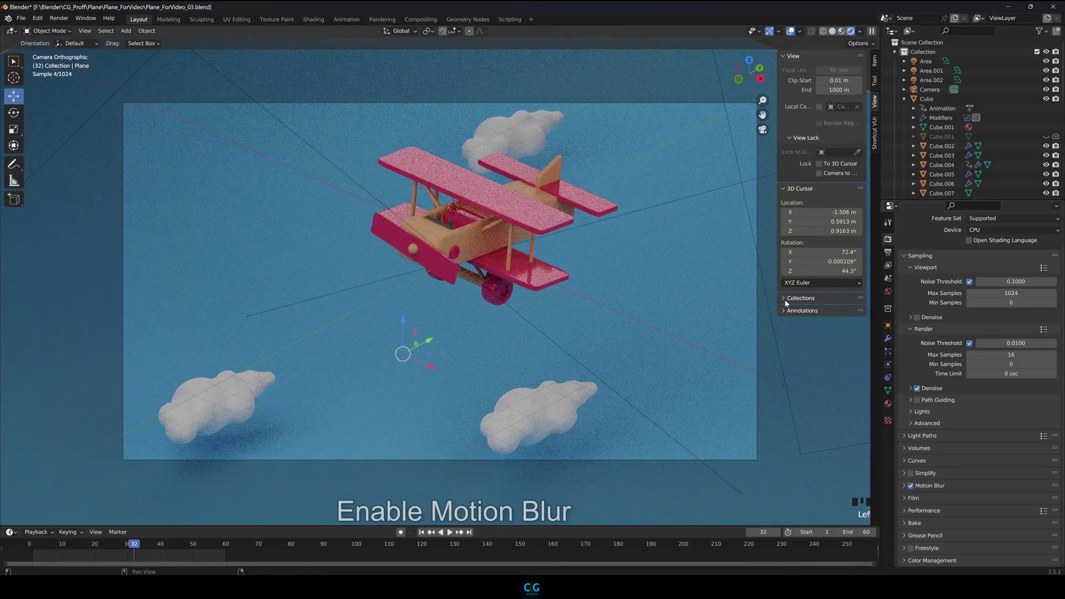